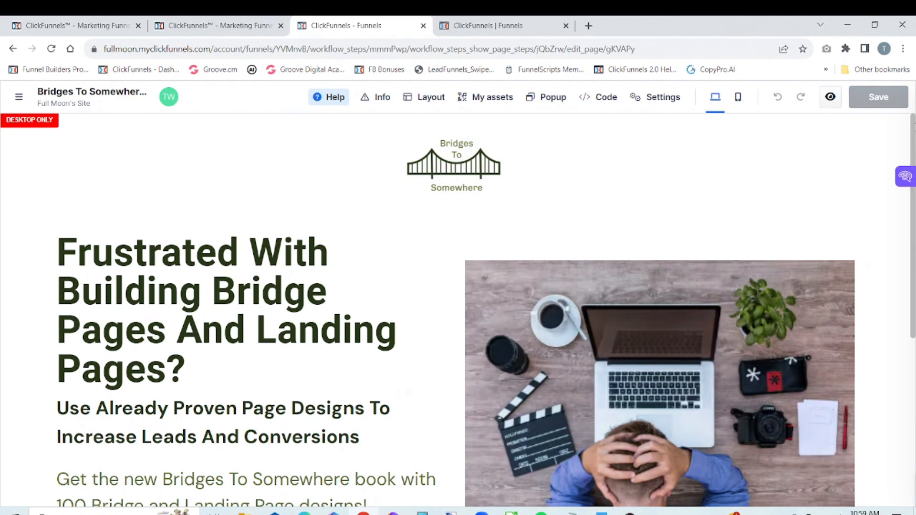
# Review the optin and thank-you page designs of the existing Bridges To Somewhere V1 funnel in the page editor
pyautogui.moveTo(914, 146); pyautogui.dragTo(914, 388)
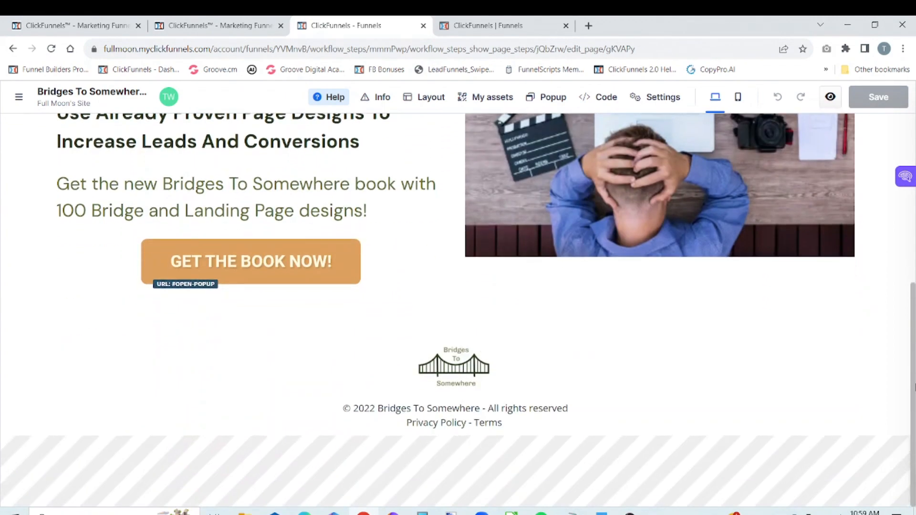
pyautogui.moveTo(914, 318); pyautogui.dragTo(914, 48)
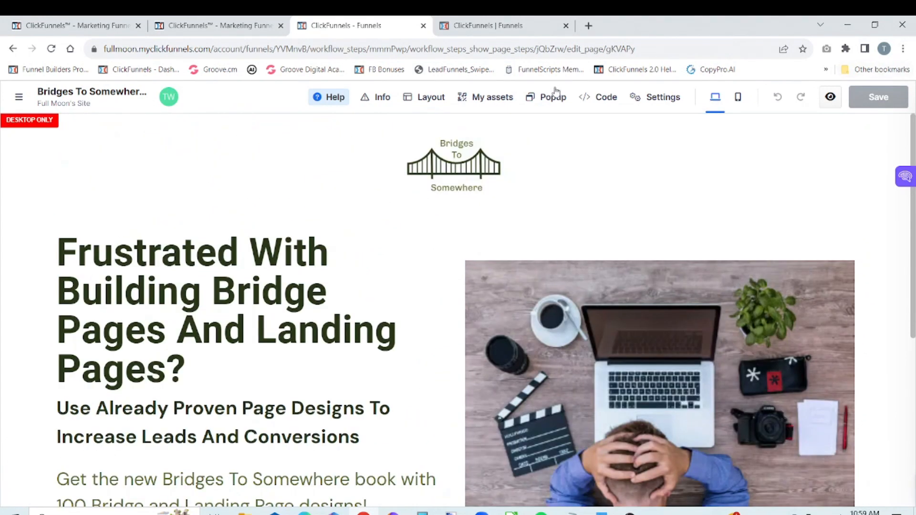
pyautogui.click(19, 99)
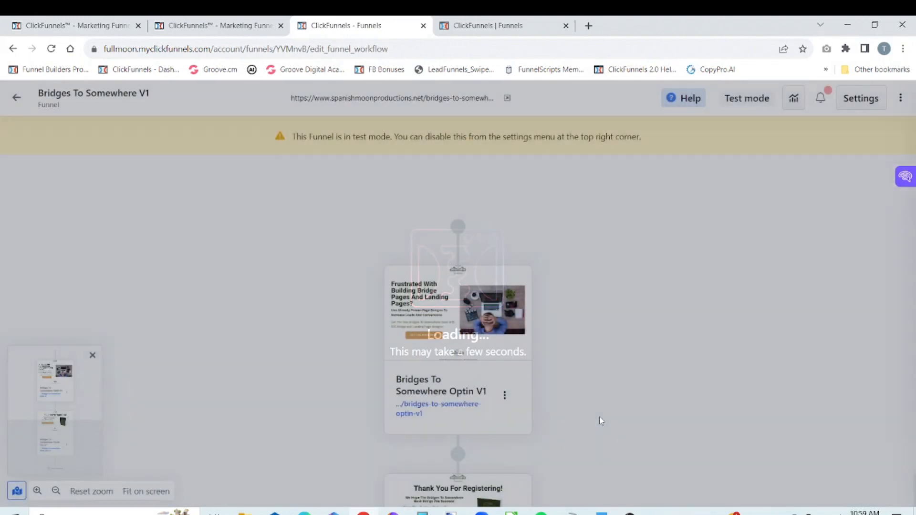
pyautogui.moveTo(603, 439); pyautogui.dragTo(611, 257)
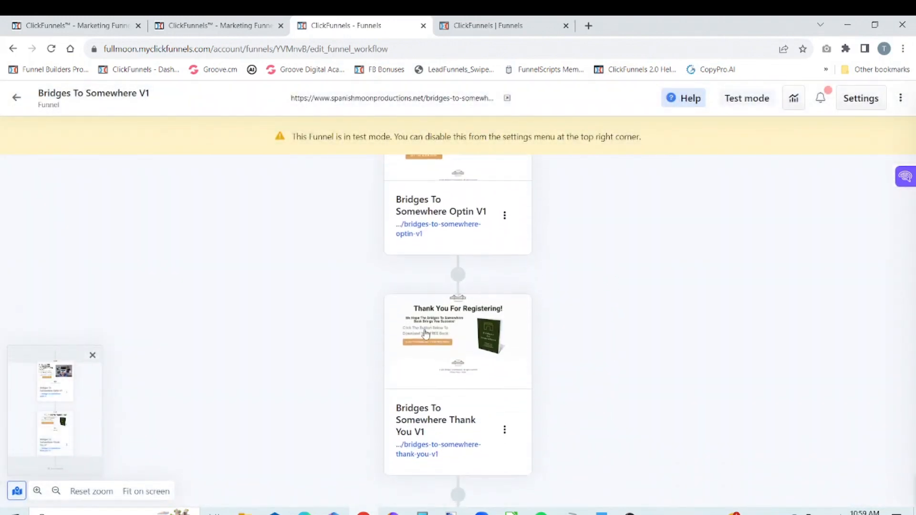
pyautogui.moveTo(447, 358)
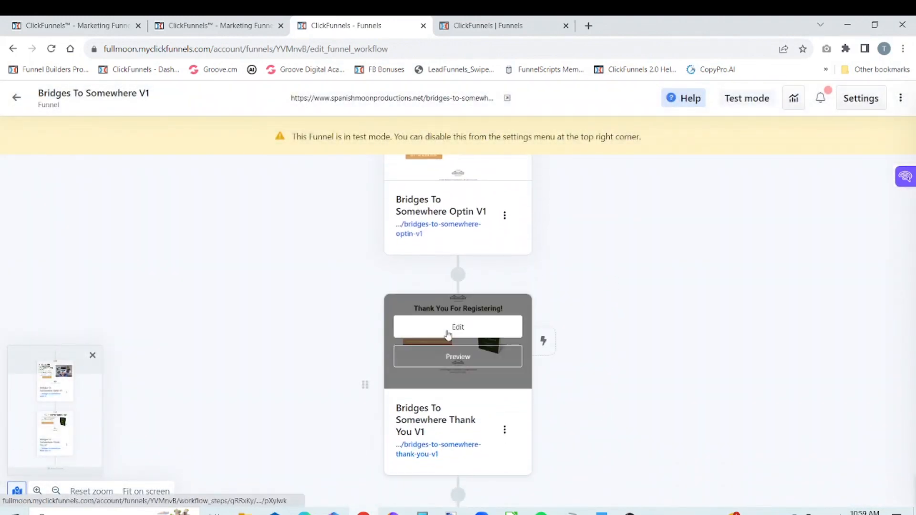
pyautogui.click(448, 329)
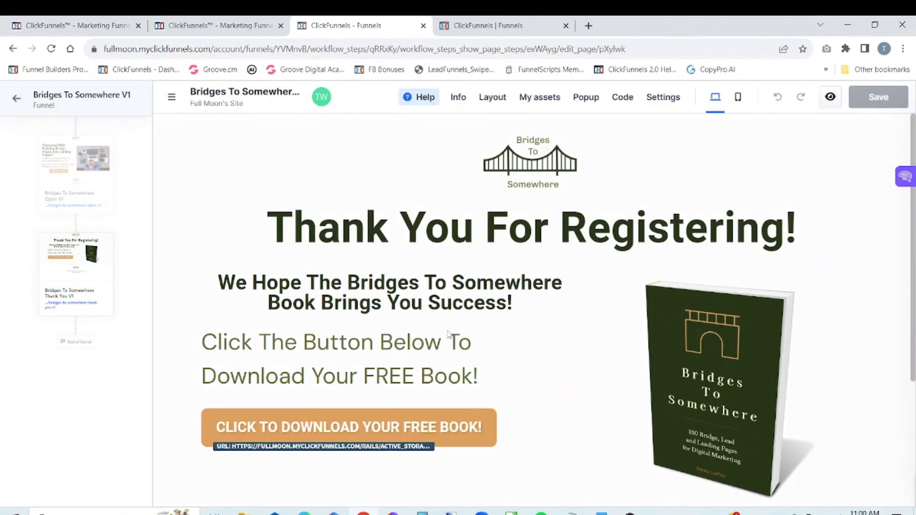
pyautogui.click(172, 98)
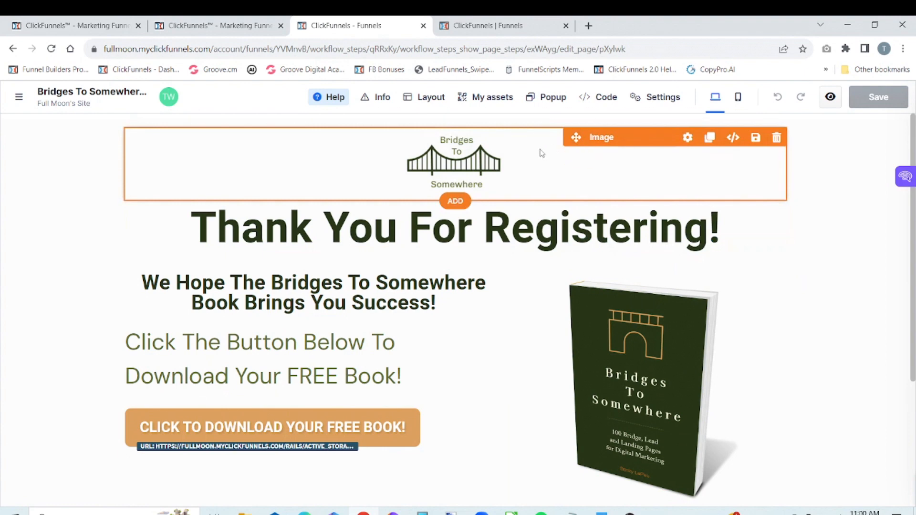
pyautogui.click(19, 98)
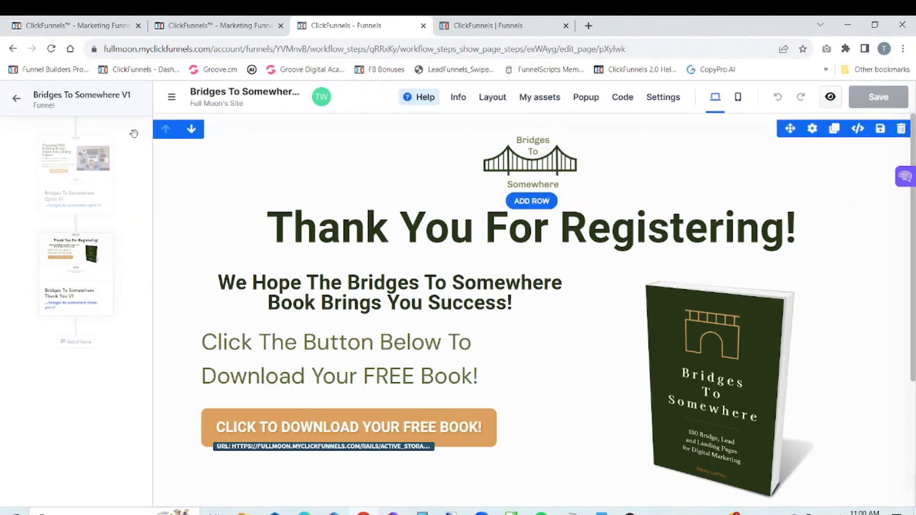
pyautogui.click(101, 167)
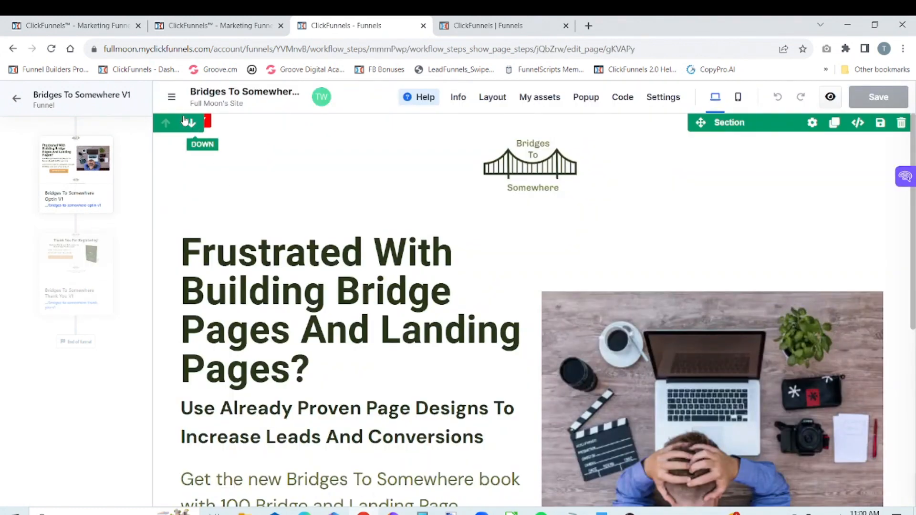
pyautogui.click(171, 98)
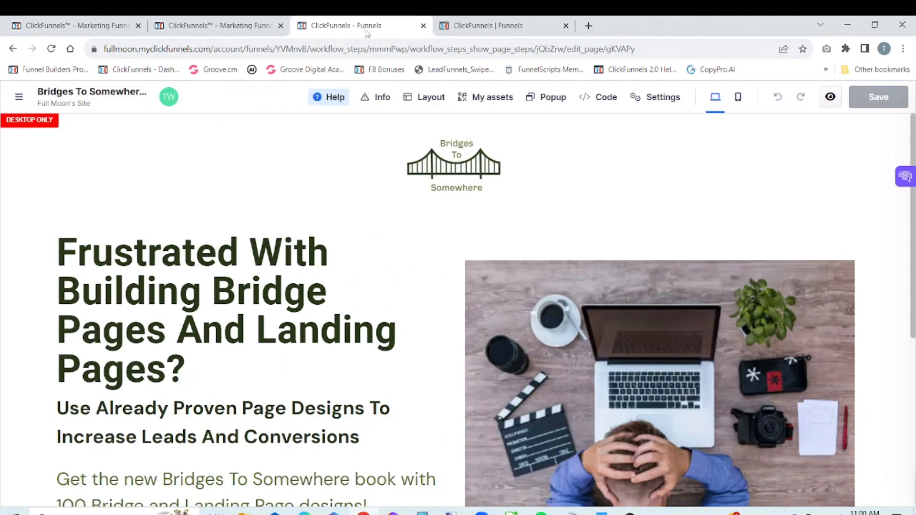
# Create a new blank funnel named "Bridges To Somewhere V2" from the funnels list
pyautogui.click(487, 29)
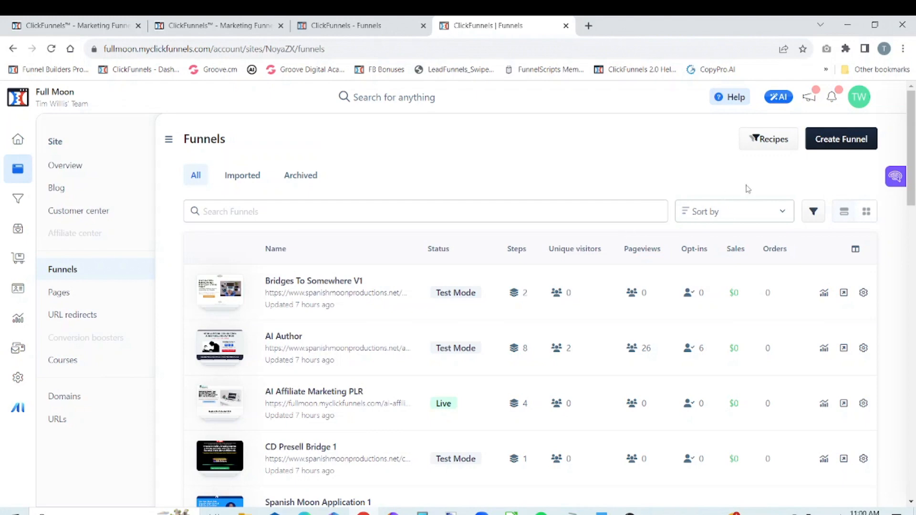
pyautogui.click(840, 143)
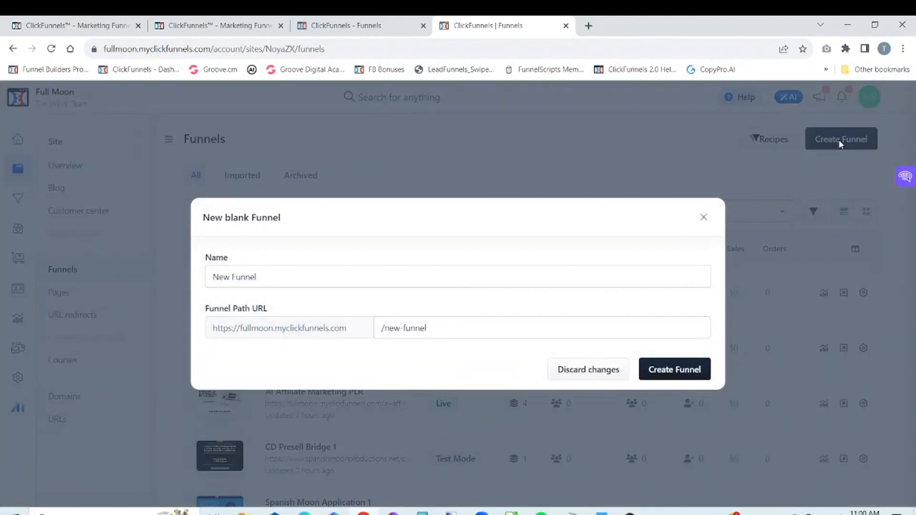
pyautogui.click(434, 273)
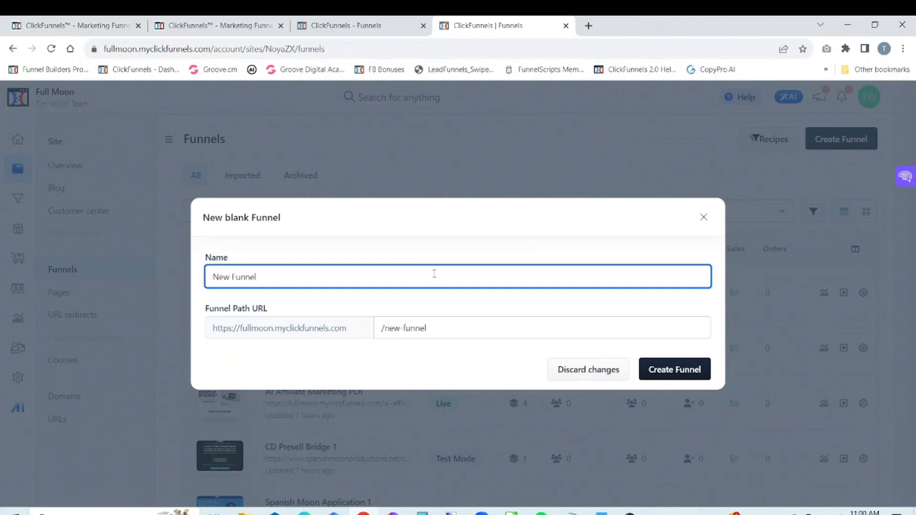
pyautogui.write('Bridges')
pyautogui.press('BackSpace')
pyautogui.press('BackSpace')
pyautogui.press('BackSpace')
pyautogui.press('BackSpace')
pyautogui.press('BackSpace')
pyautogui.press('BackSpace')
pyautogui.press('BackSpace')
pyautogui.press('BackSpace')
pyautogui.press('BackSpace')
pyautogui.press('BackSpace')
pyautogui.press('BackSpace')
pyautogui.press('BackSpace')
pyautogui.press('BackSpace')
pyautogui.press('BackSpace')
pyautogui.press('BackSpace')
pyautogui.press('BackSpace')
pyautogui.press('BackSpace')
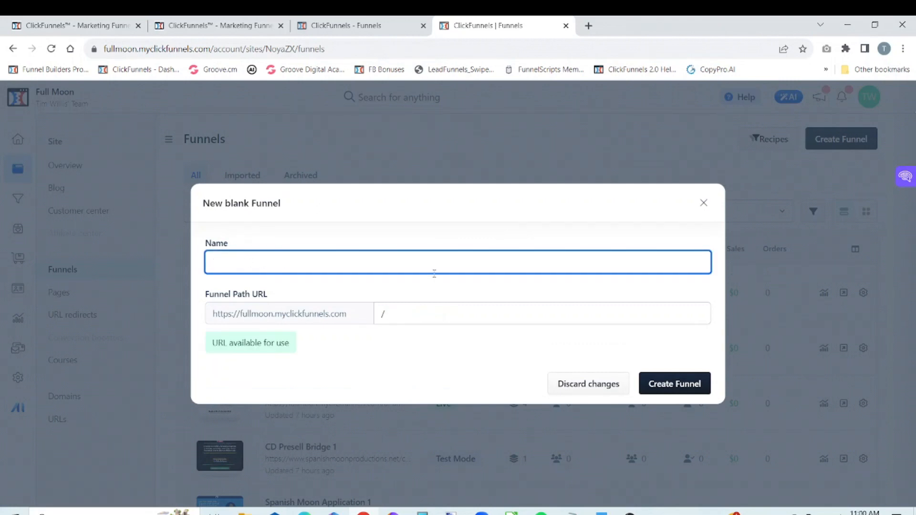
pyautogui.write('Brid')
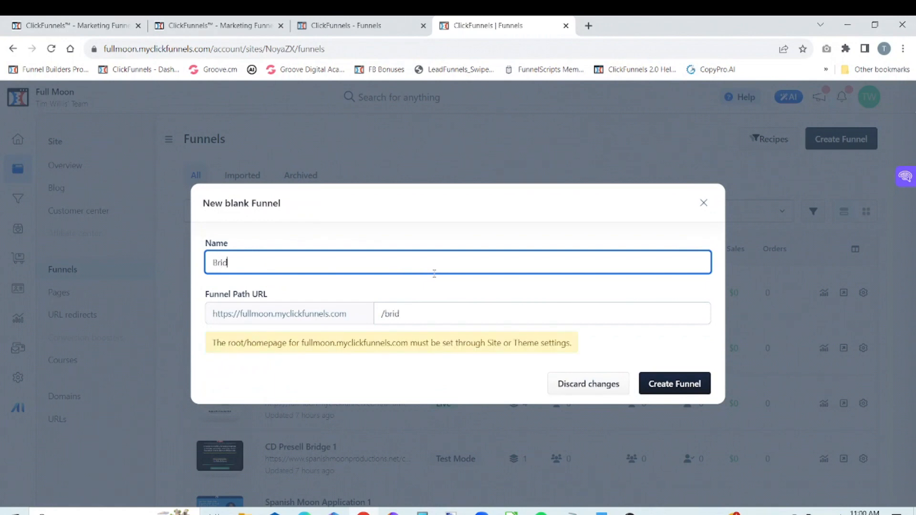
pyautogui.write('ges')
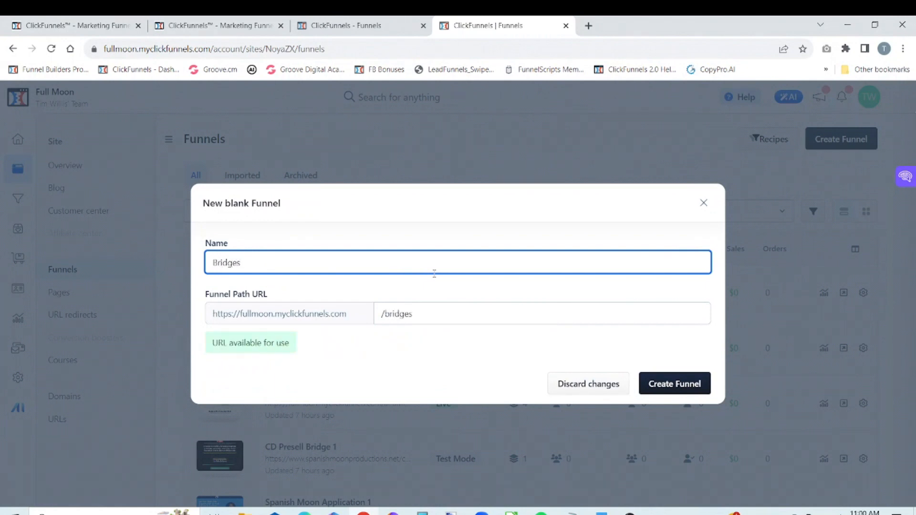
pyautogui.write(' To Somewhere')
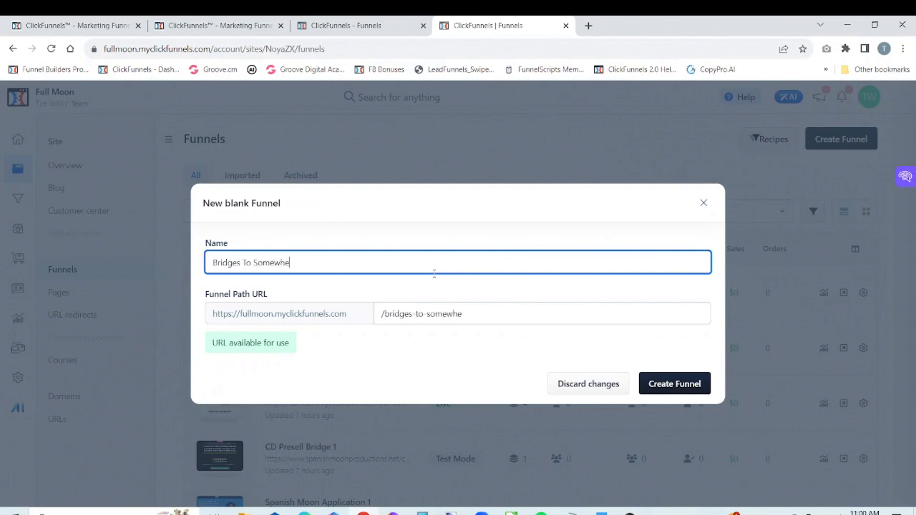
pyautogui.write(' V2')
pyautogui.click(671, 386)
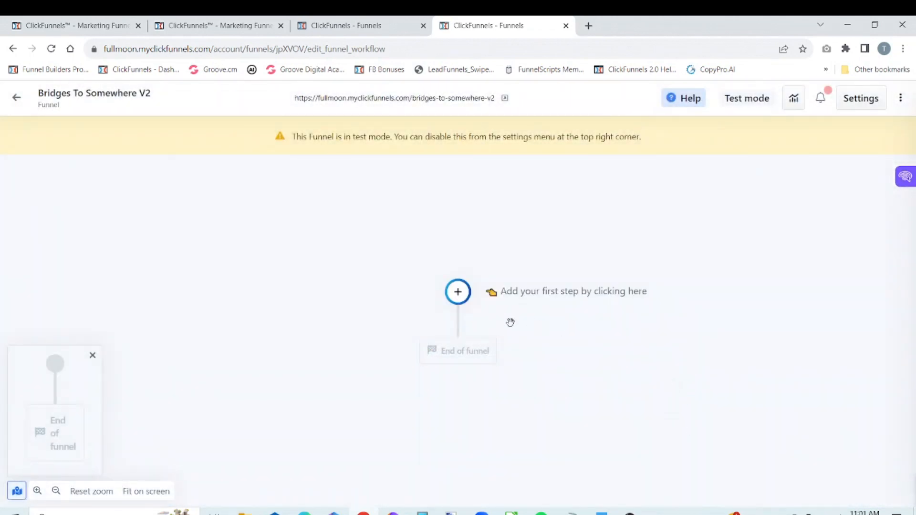
# Add a page as the funnel's first step, based on the Opt-in template Yellow Border Company Homepage
pyautogui.click(460, 294)
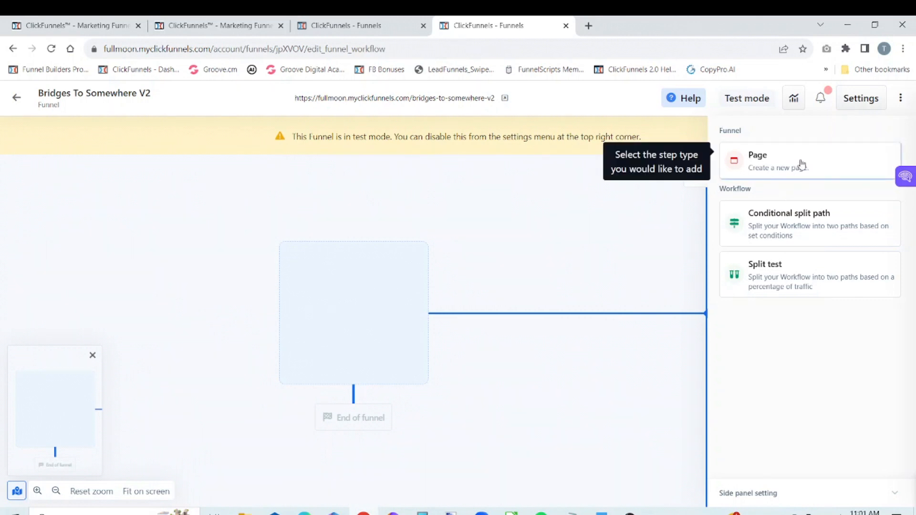
pyautogui.click(802, 165)
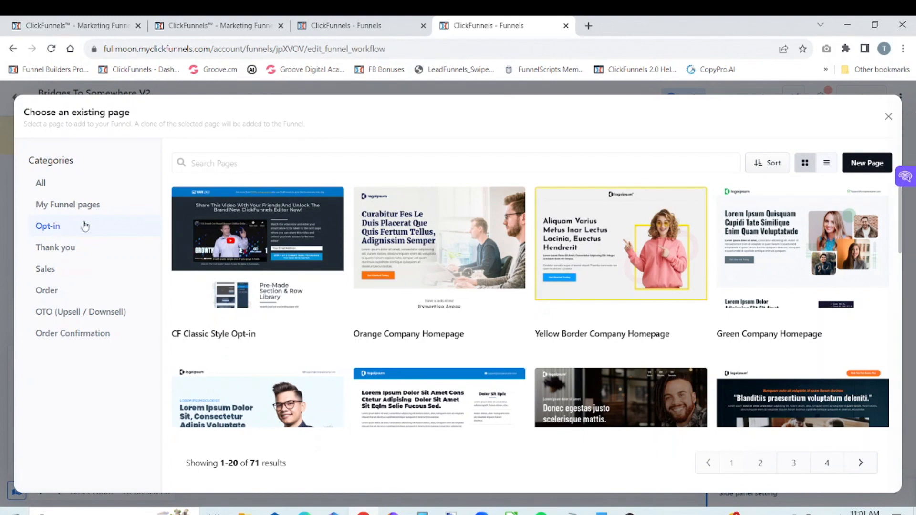
pyautogui.click(622, 254)
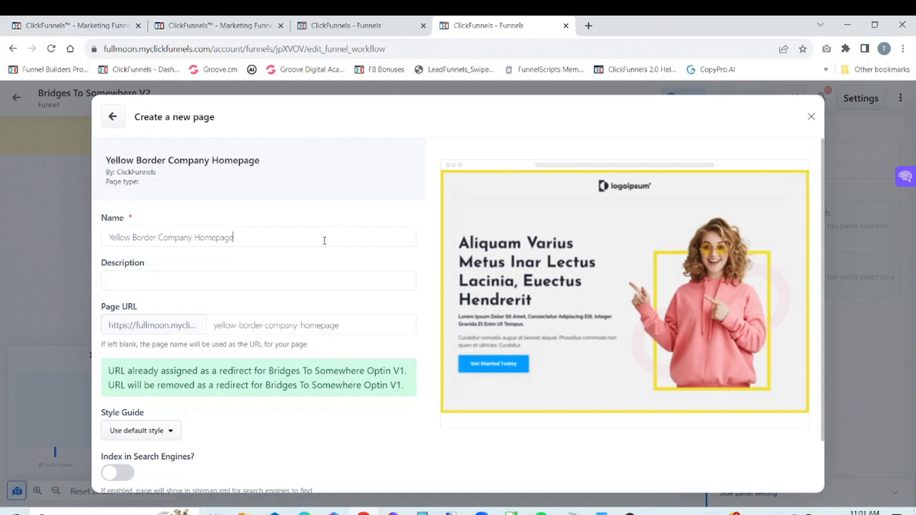
# Replace the new page's name with "Bridges To Somewhere Optin V2"
pyautogui.press('BackSpace')
pyautogui.press('BackSpace')
pyautogui.press('BackSpace')
pyautogui.press('BackSpace')
pyautogui.press('BackSpace')
pyautogui.press('BackSpace')
pyautogui.press('BackSpace')
pyautogui.press('BackSpace')
pyautogui.press('BackSpace')
pyautogui.press('BackSpace')
pyautogui.press('BackSpace')
pyautogui.press('BackSpace')
pyautogui.press('BackSpace')
pyautogui.press('BackSpace')
pyautogui.press('BackSpace')
pyautogui.press('BackSpace')
pyautogui.press('BackSpace')
pyautogui.press('BackSpace')
pyautogui.press('BackSpace')
pyautogui.press('BackSpace')
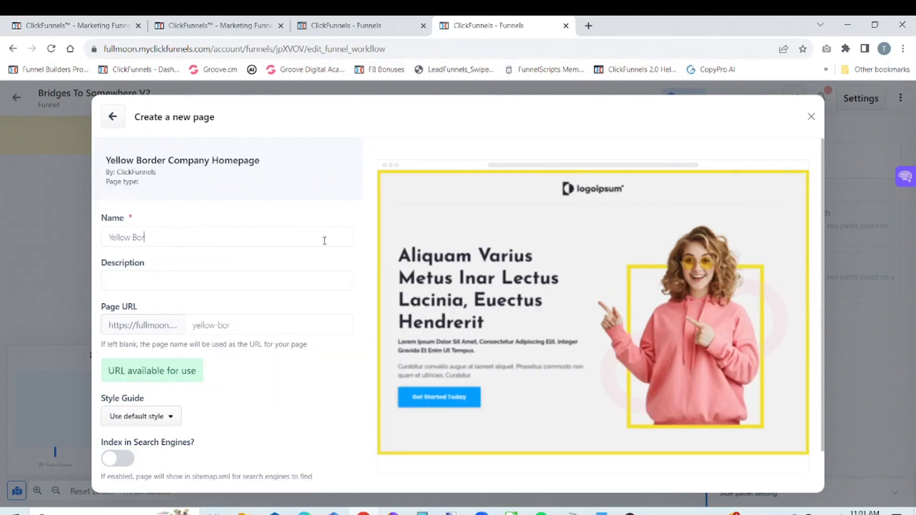
pyautogui.press('BackSpace')
pyautogui.press('BackSpace')
pyautogui.press('BackSpace')
pyautogui.press('BackSpace')
pyautogui.press('BackSpace')
pyautogui.press('BackSpace')
pyautogui.press('BackSpace')
pyautogui.press('BackSpace')
pyautogui.press('BackSpace')
pyautogui.press('BackSpace')
pyautogui.write('B')
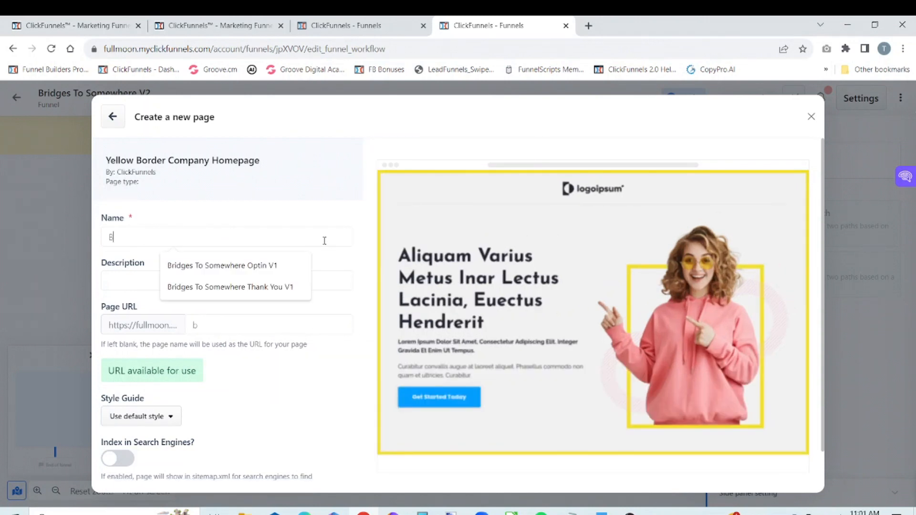
pyautogui.write('ridges To Somewh')
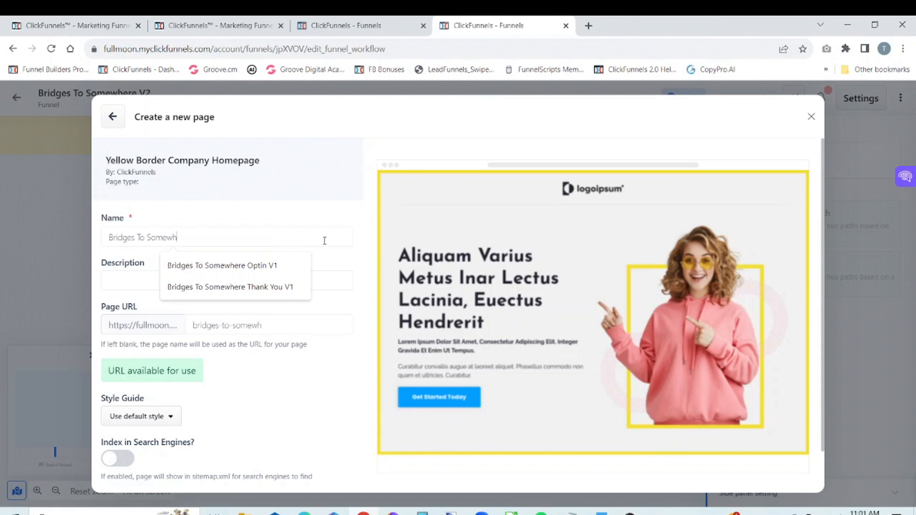
pyautogui.write('ere Optin')
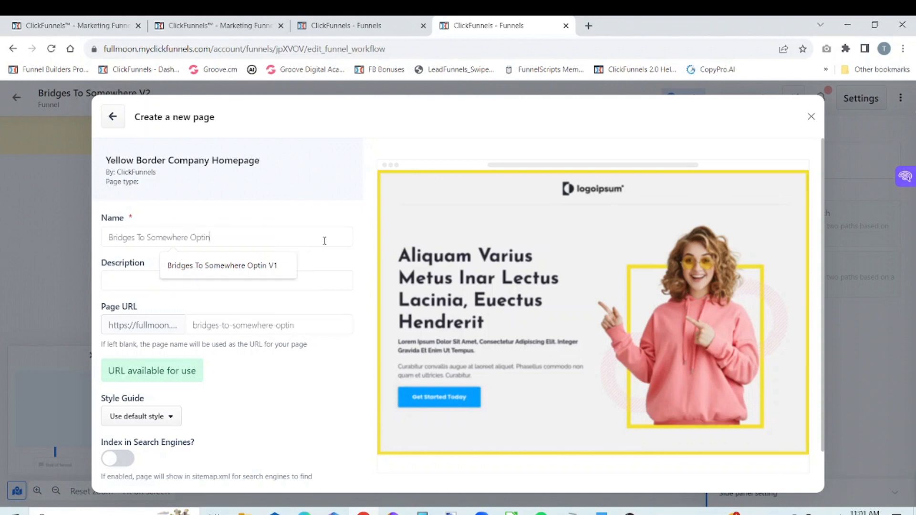
pyautogui.write(' V2')
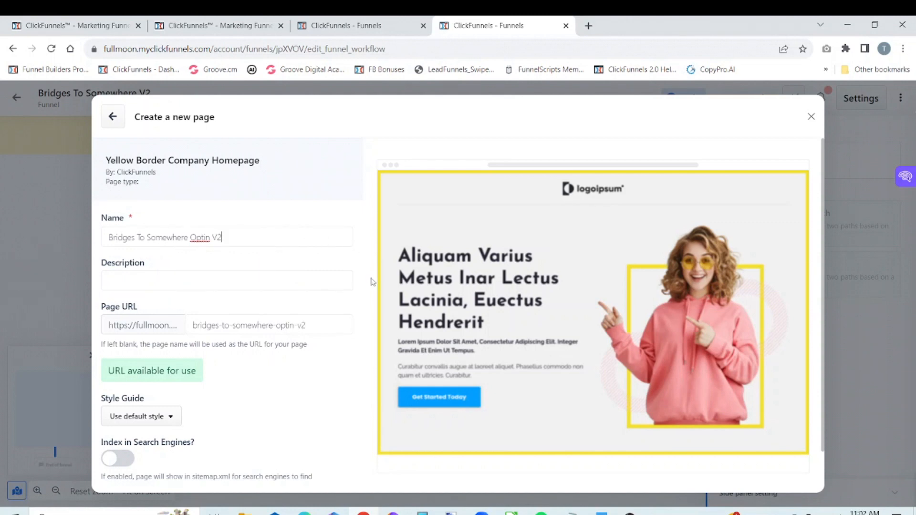
# Set the page description to "Test Bridge Page", enable search engine indexing and create the page
pyautogui.click(302, 286)
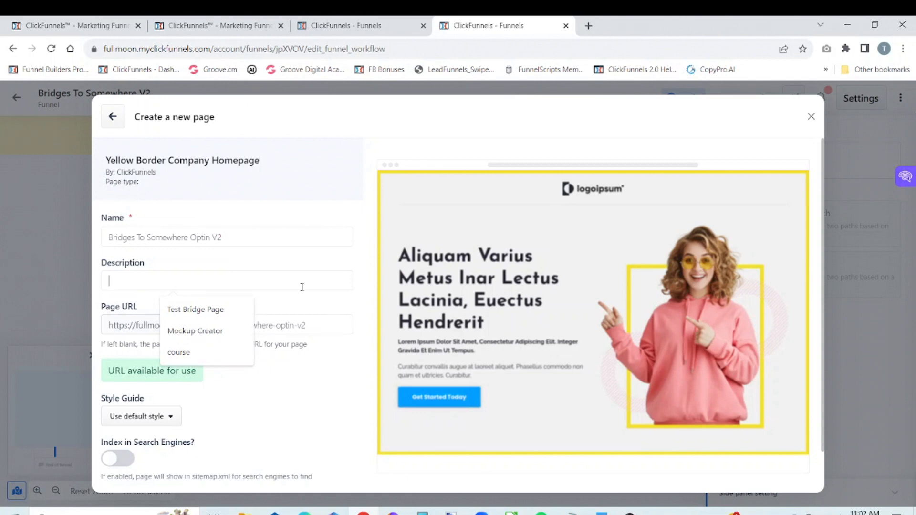
pyautogui.click(195, 310)
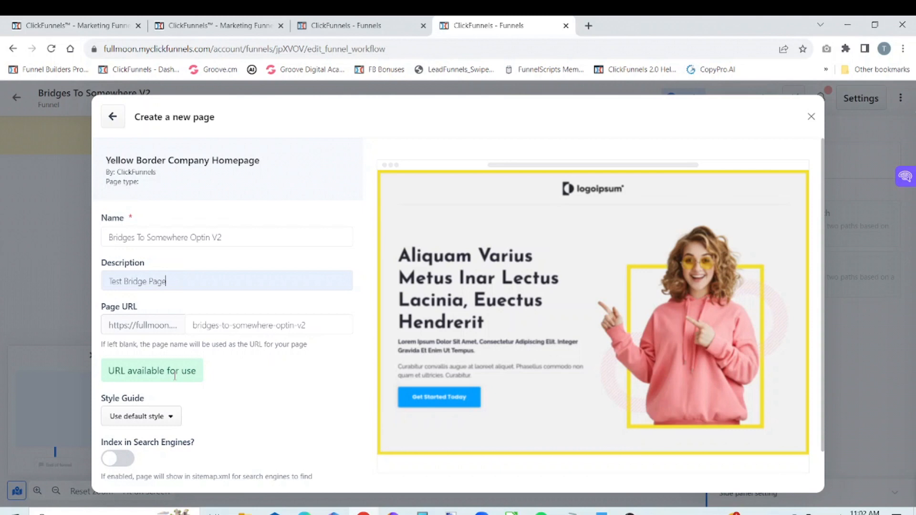
pyautogui.click(125, 461)
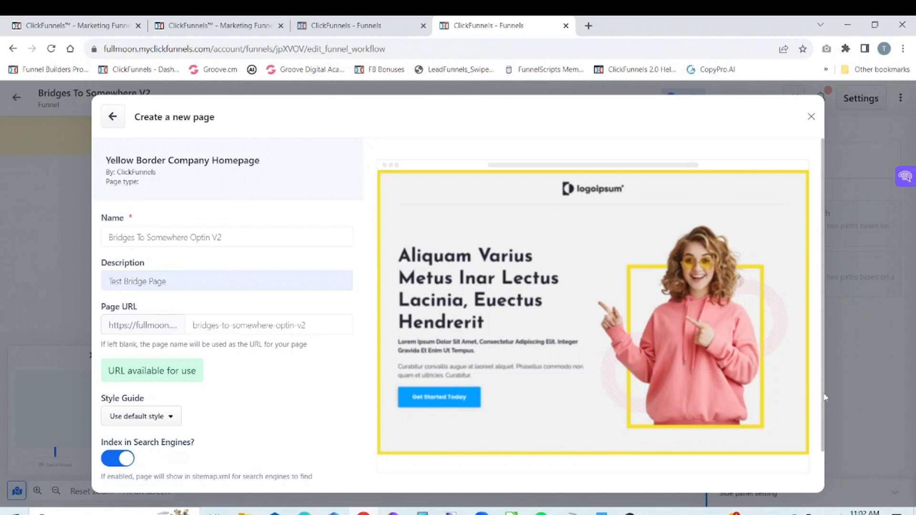
pyautogui.scroll(-1, 825, 398)
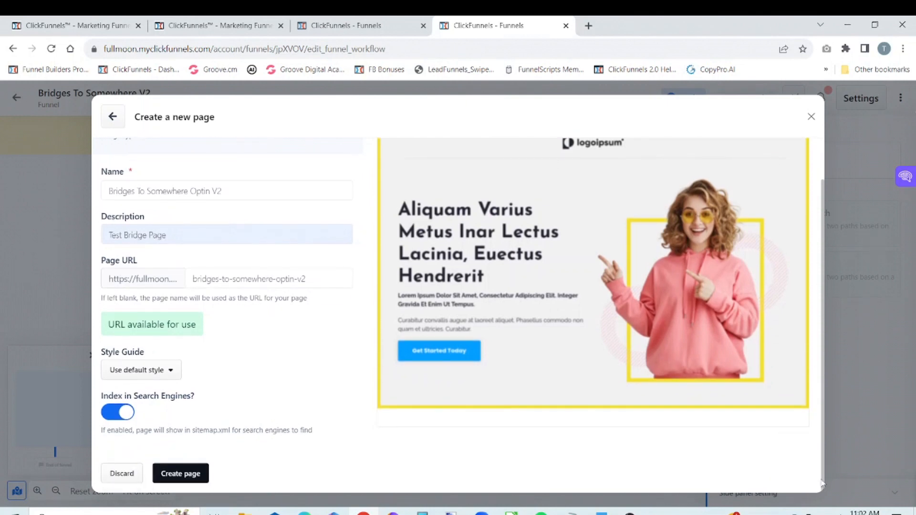
pyautogui.click(176, 475)
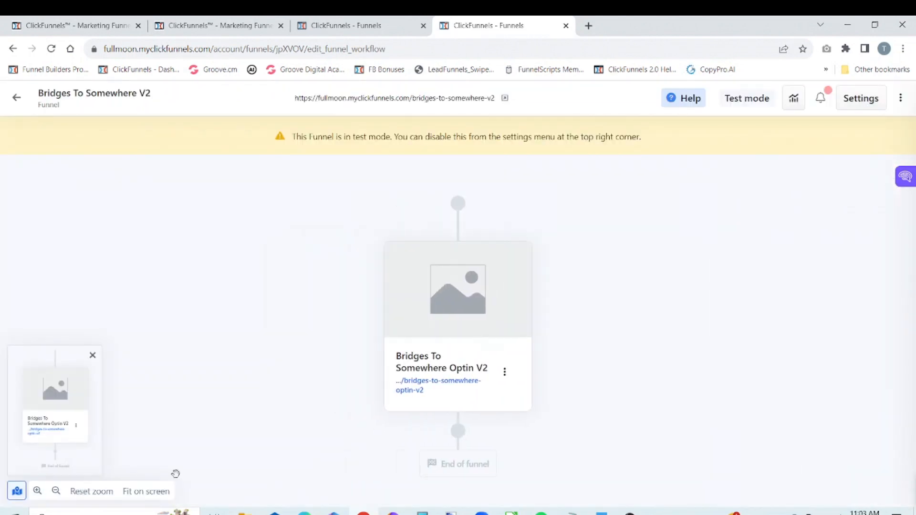
# View the Bridges To Somewhere Optin V2 page at full width in the page editor and return to the funnel workflow
pyautogui.moveTo(464, 302)
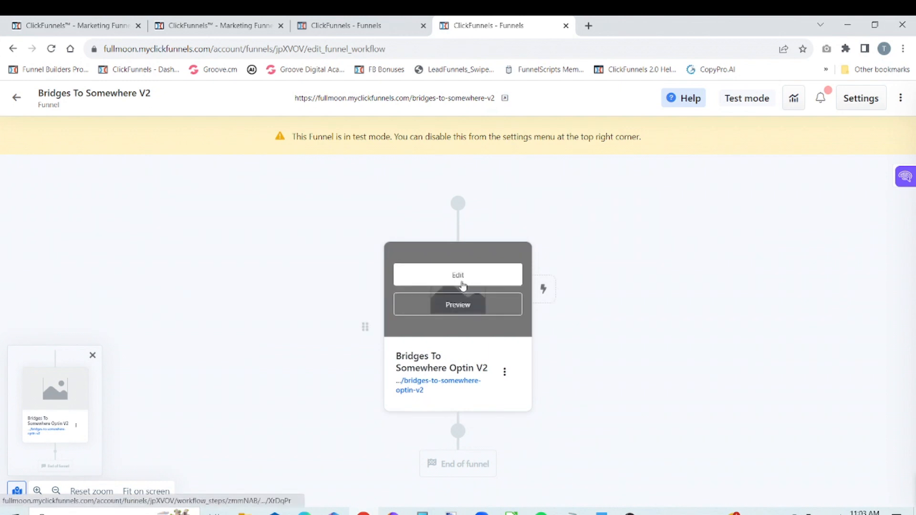
pyautogui.click(462, 281)
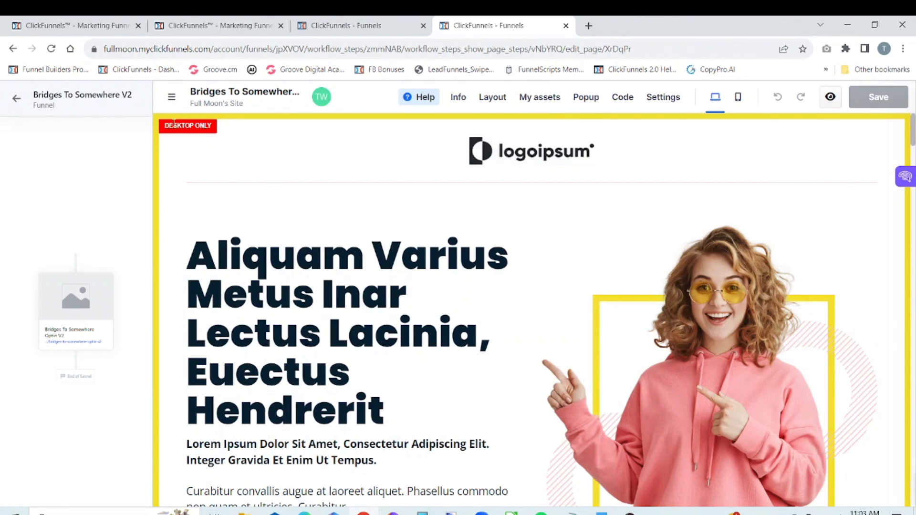
pyautogui.click(172, 100)
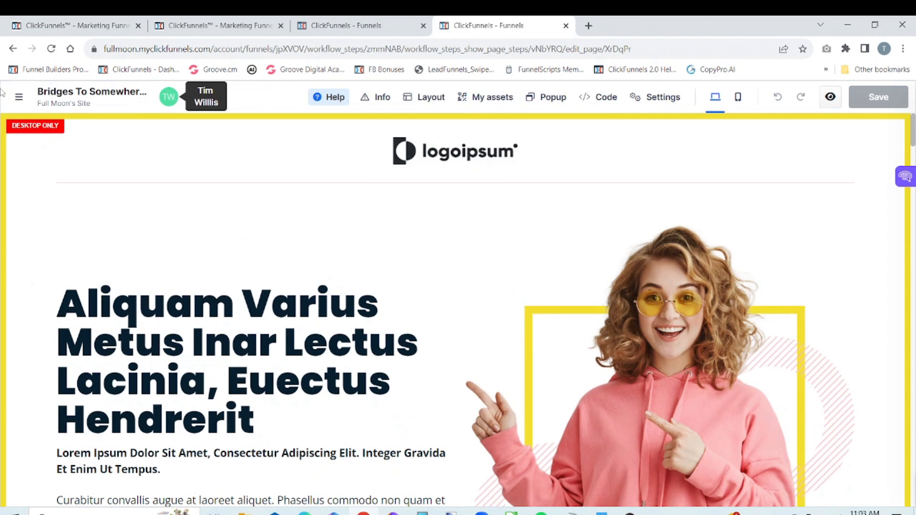
pyautogui.click(18, 97)
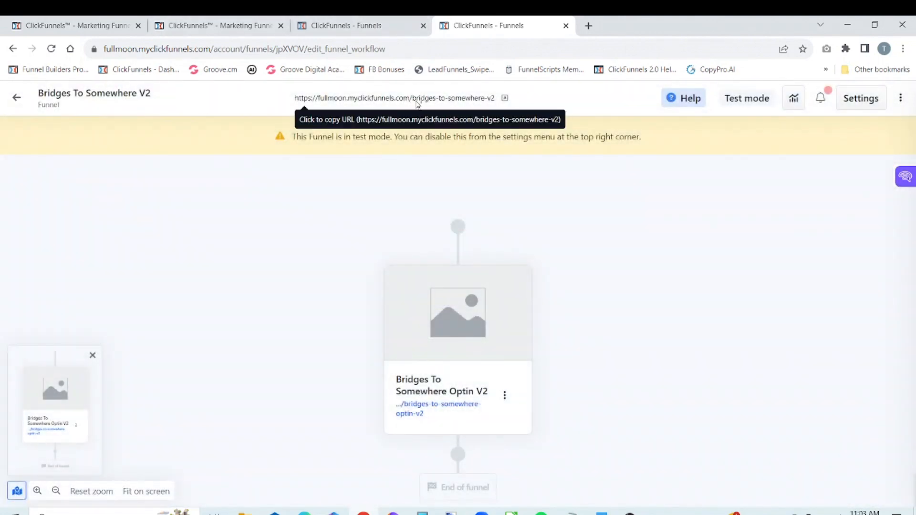
pyautogui.click(859, 97)
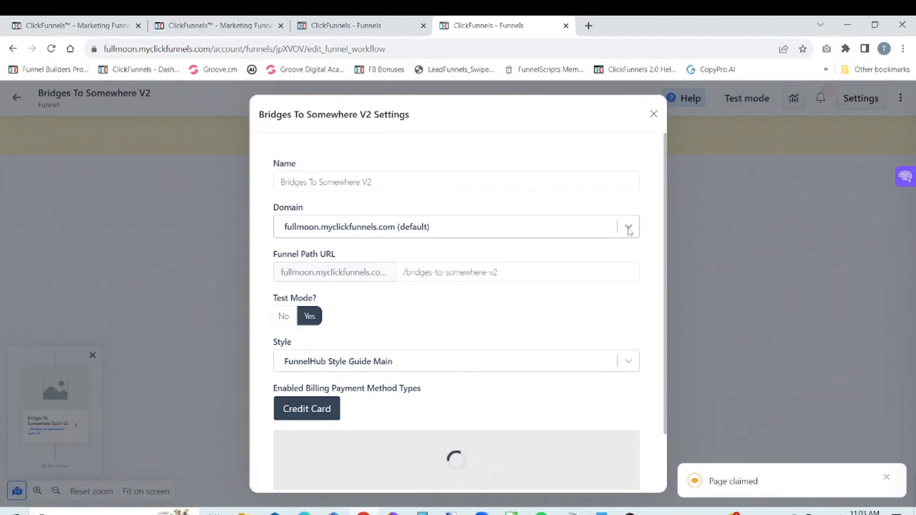
pyautogui.click(629, 229)
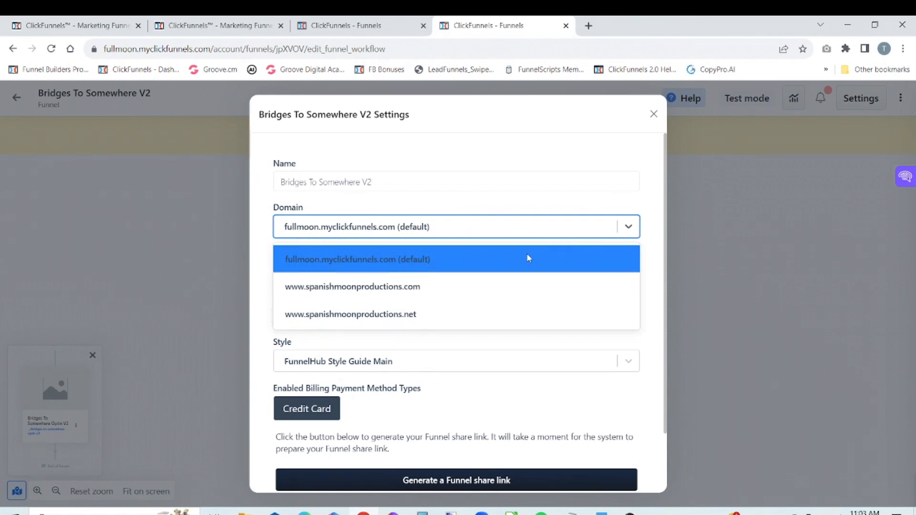
pyautogui.click(411, 317)
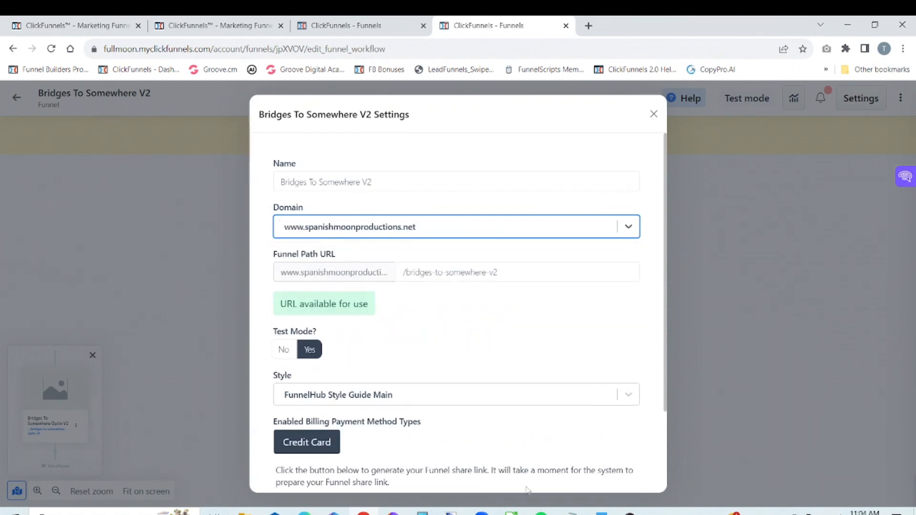
pyautogui.moveTo(665, 399); pyautogui.dragTo(661, 510)
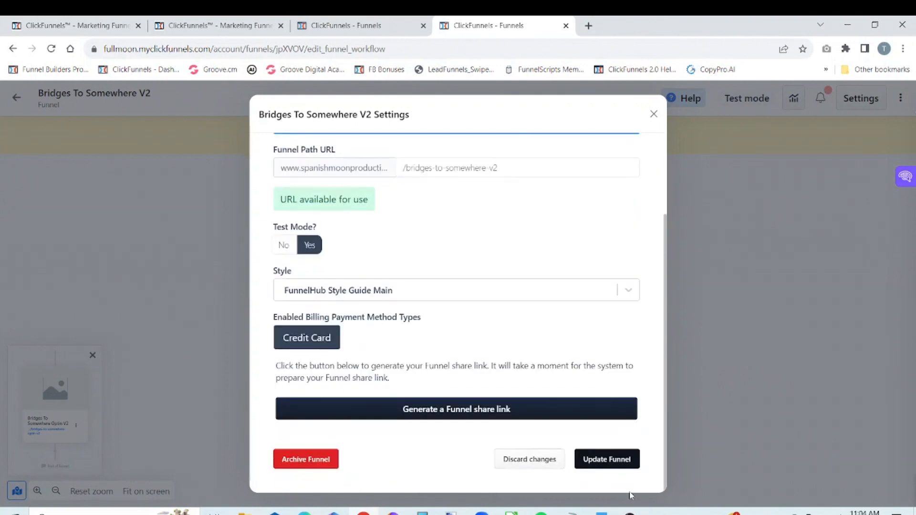
pyautogui.click(610, 459)
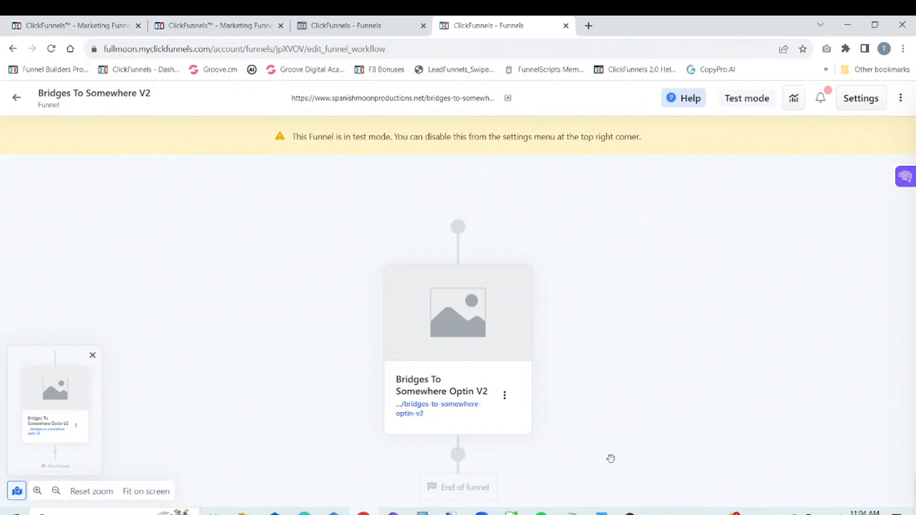
# Open the Bridges To Somewhere Optin V2 page for editing and show it at full width
pyautogui.moveTo(459, 328)
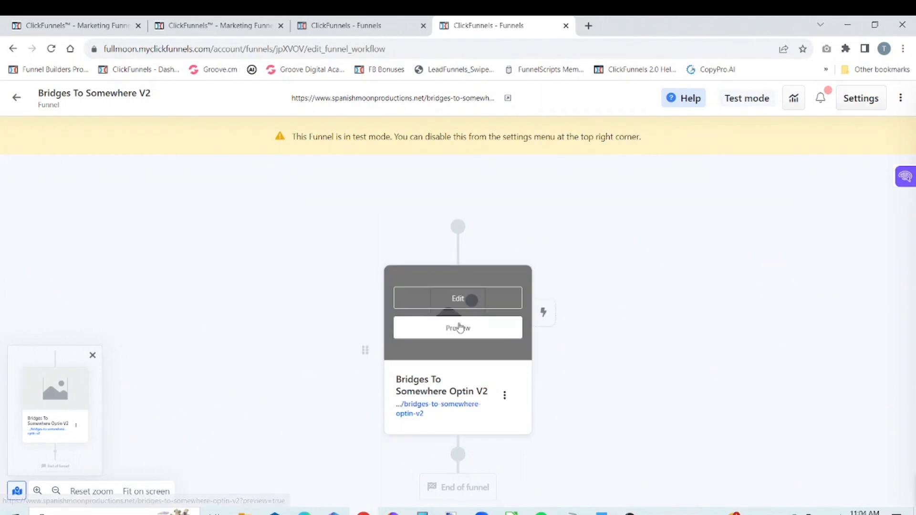
pyautogui.click(471, 296)
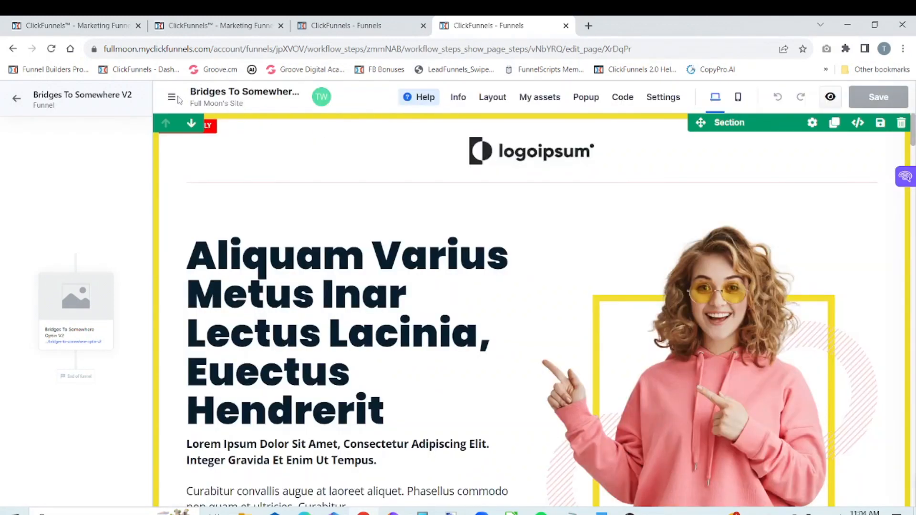
pyautogui.click(172, 98)
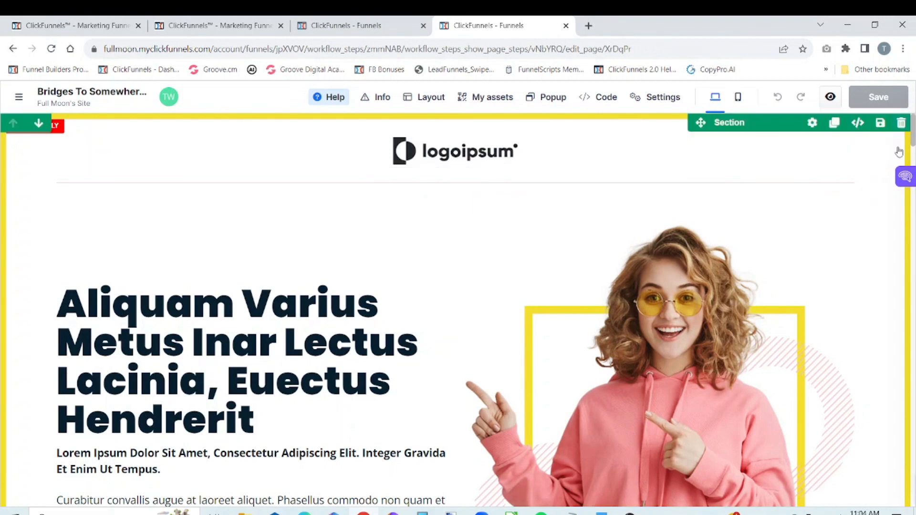
# Remove the yellow border from the page's top section and save the page
pyautogui.click(813, 123)
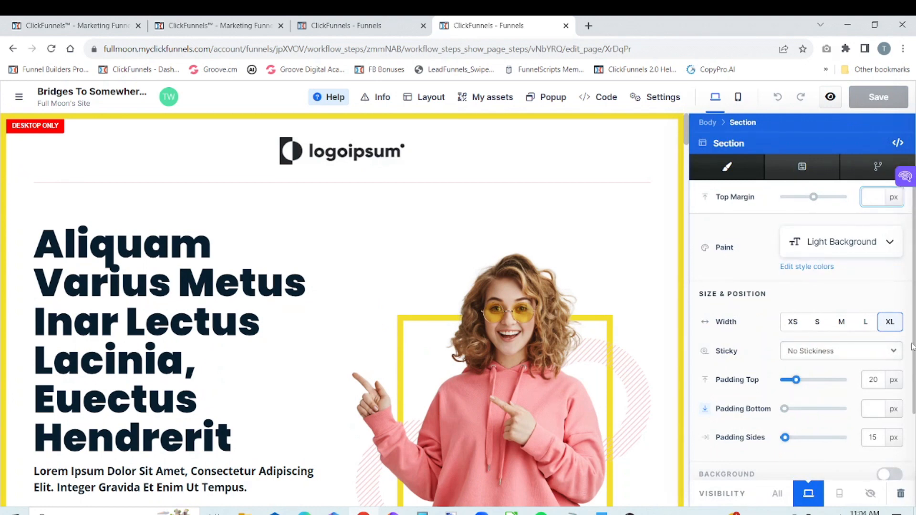
pyautogui.moveTo(913, 347); pyautogui.dragTo(913, 426)
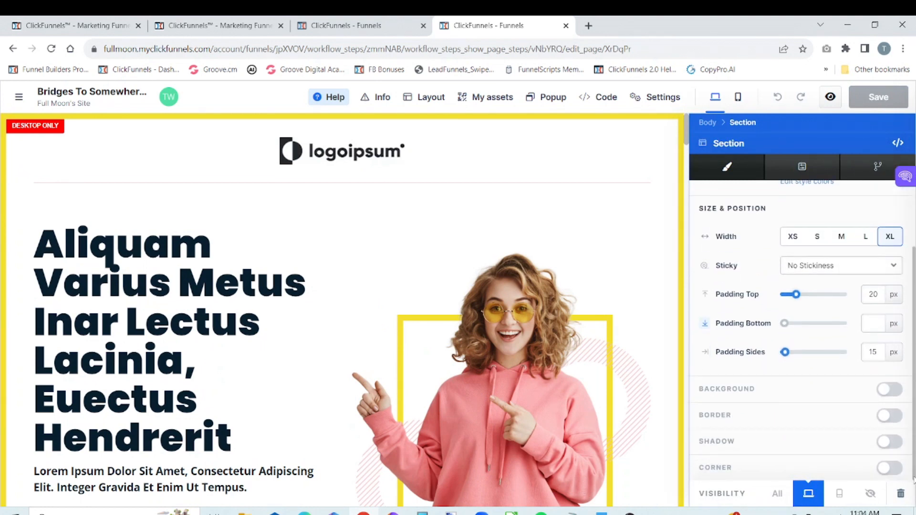
pyautogui.click(890, 416)
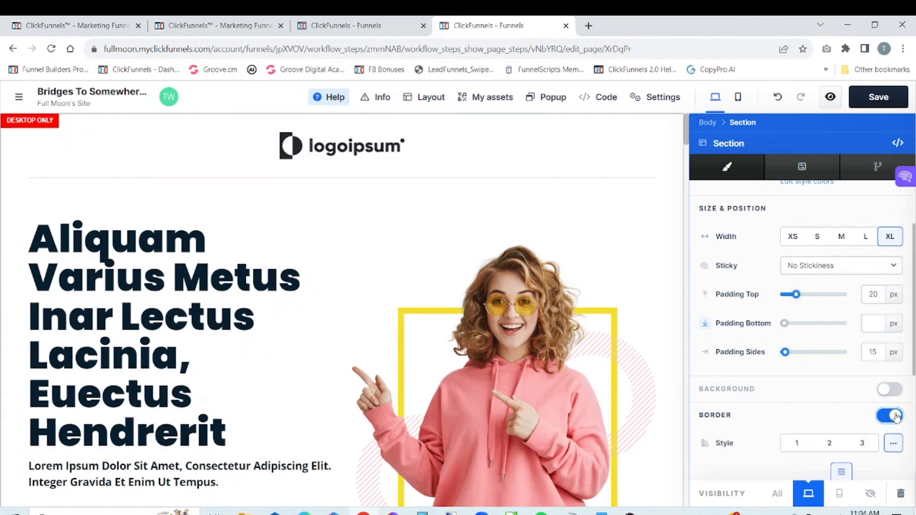
pyautogui.click(887, 417)
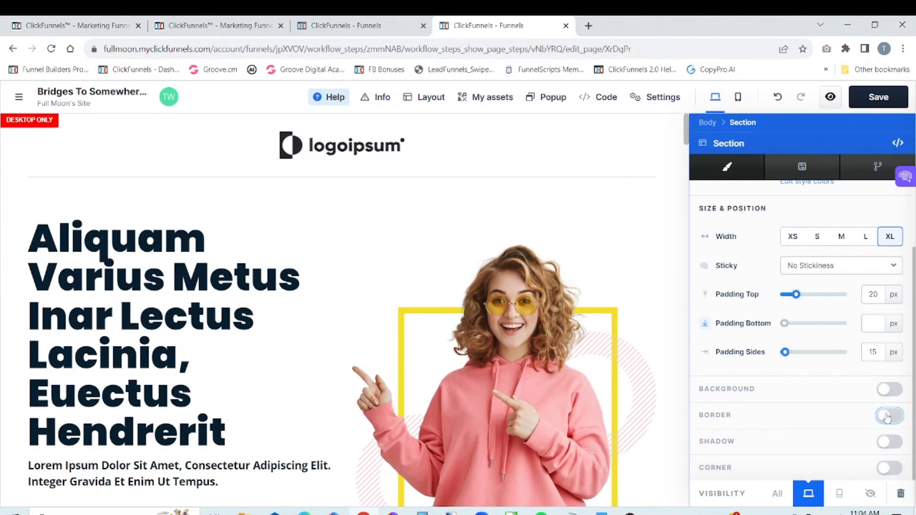
pyautogui.click(662, 265)
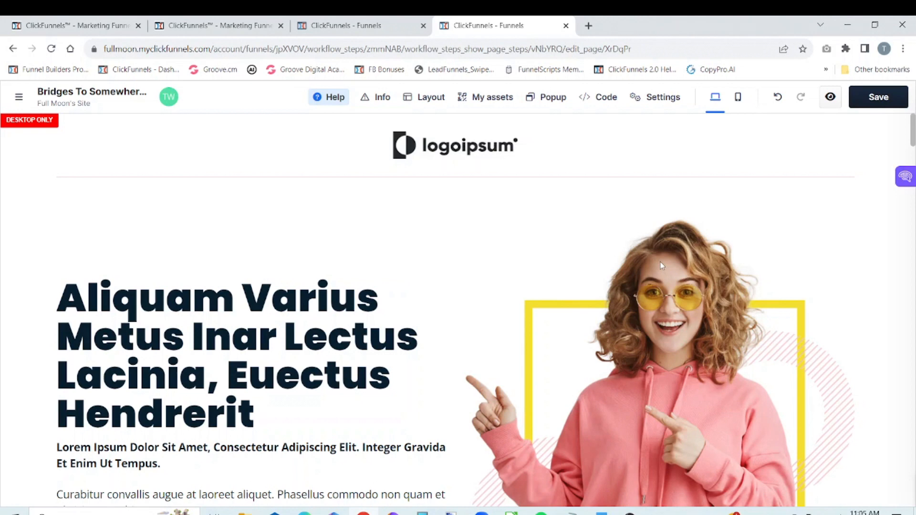
pyautogui.click(889, 108)
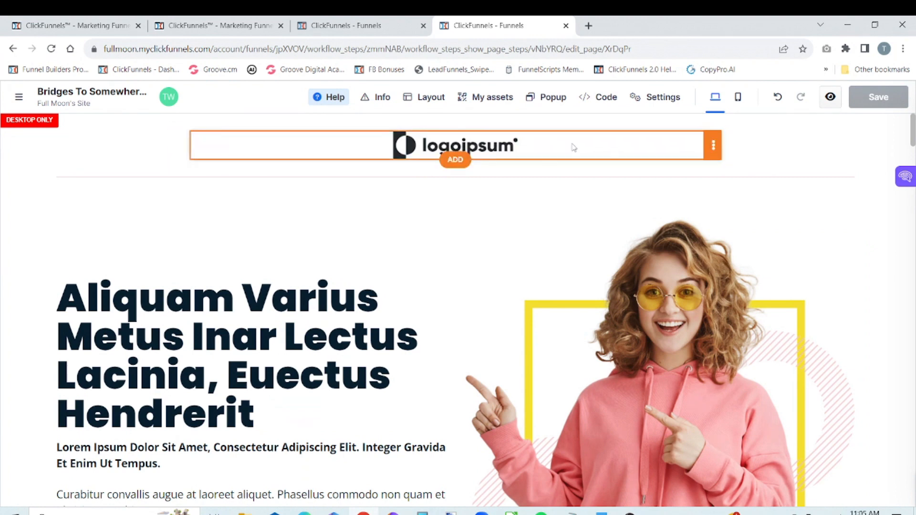
# Replace the logoipsum header image with the Bridges To Somewhere bridge logo from the image gallery
pyautogui.click(714, 146)
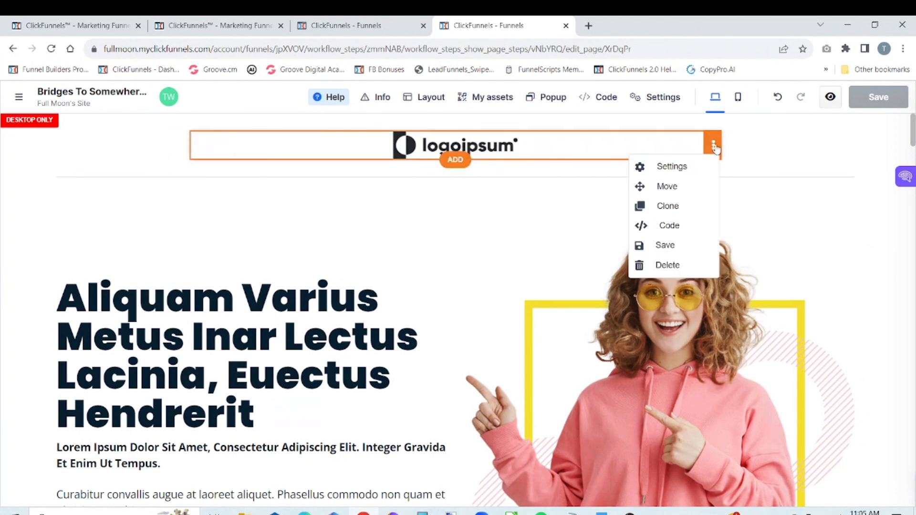
pyautogui.click(679, 168)
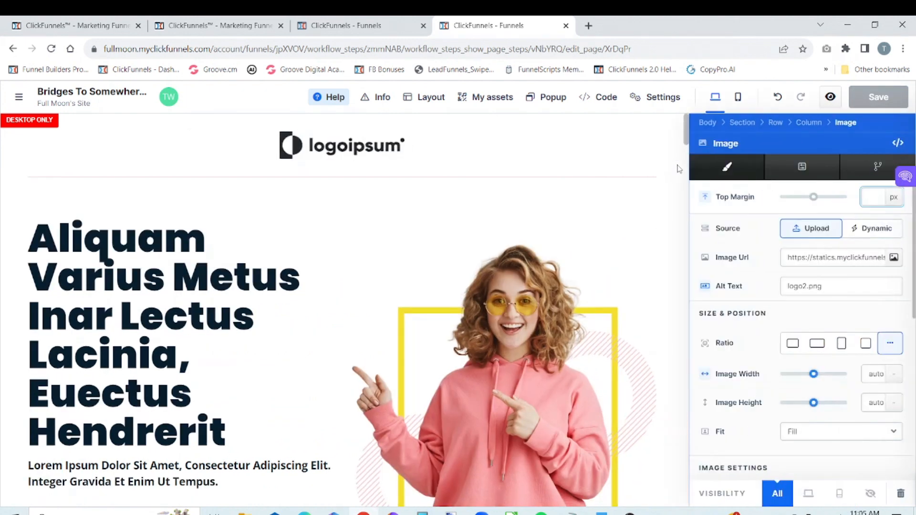
pyautogui.click(894, 259)
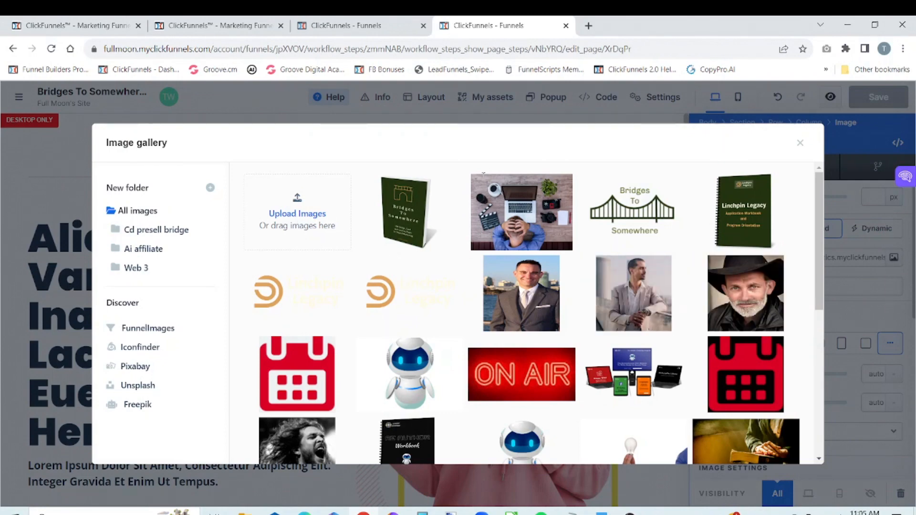
pyautogui.click(640, 215)
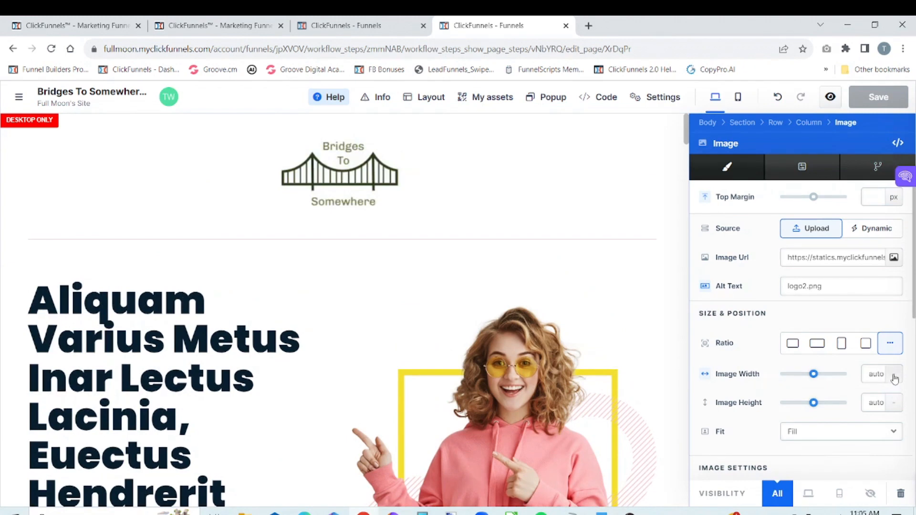
# Set the header logo's image width to 200 px
pyautogui.click(894, 379)
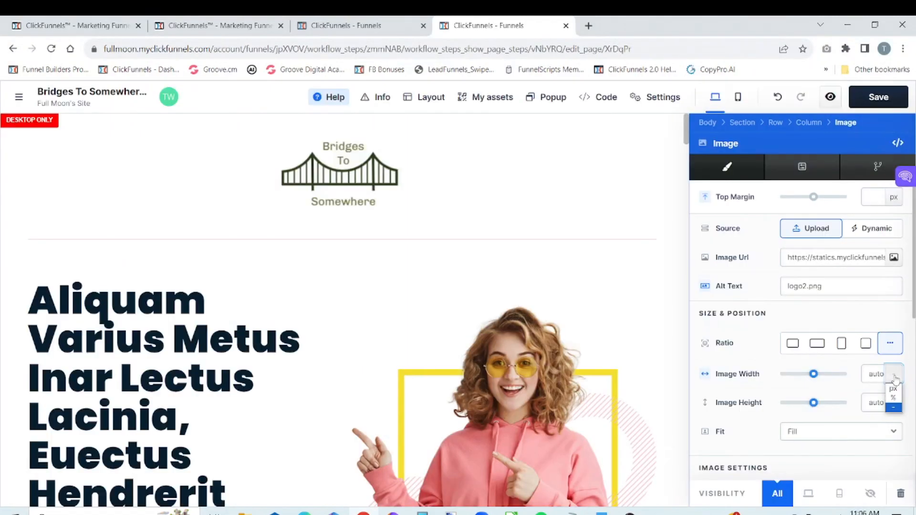
pyautogui.click(893, 393)
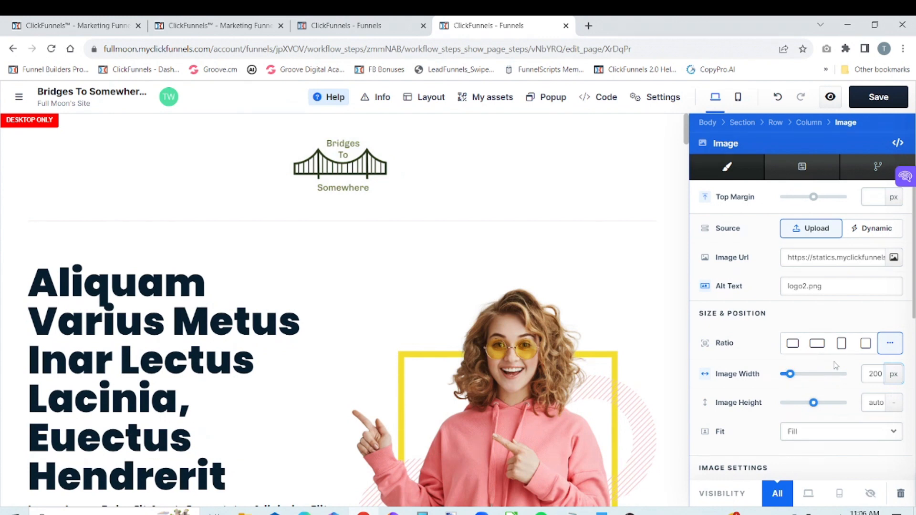
pyautogui.click(607, 262)
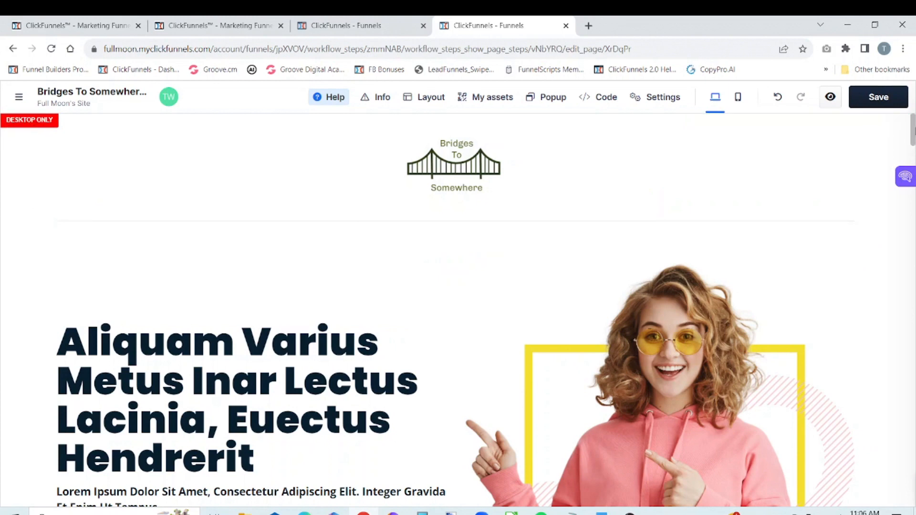
# Copy the headline "Frustrated With Building Bridge Pages And Landing Pages?" from the existing V1 optin page
pyautogui.moveTo(913, 125); pyautogui.dragTo(913, 140)
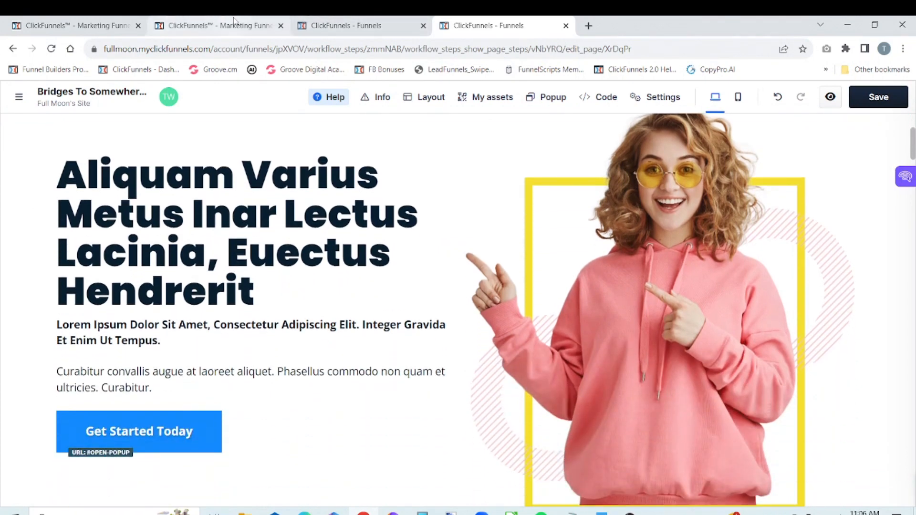
pyautogui.click(344, 27)
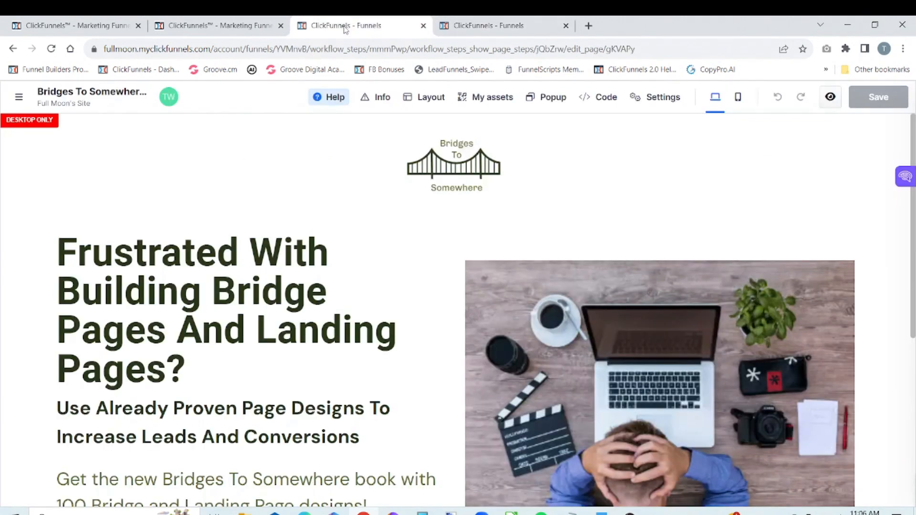
pyautogui.click(200, 371)
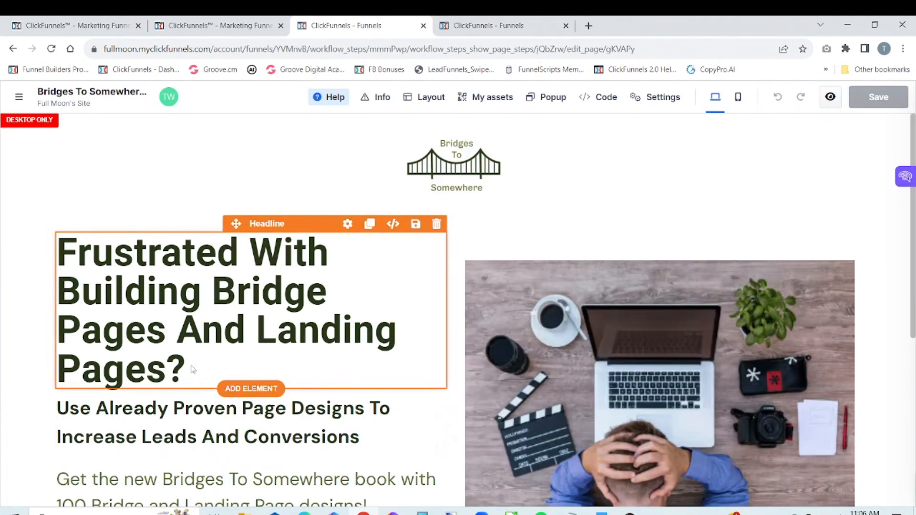
pyautogui.click(190, 370)
pyautogui.moveTo(190, 370); pyautogui.dragTo(58, 270)
pyautogui.rightClick(80, 265)
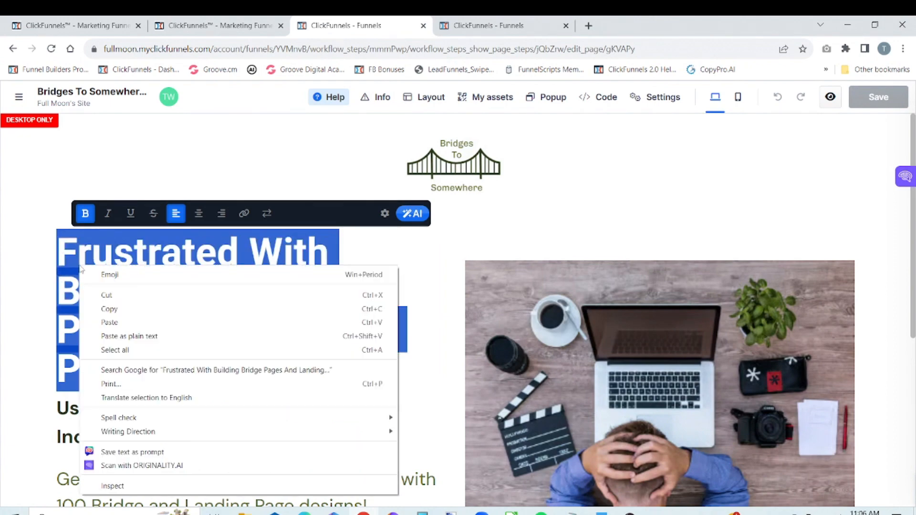
pyautogui.click(103, 309)
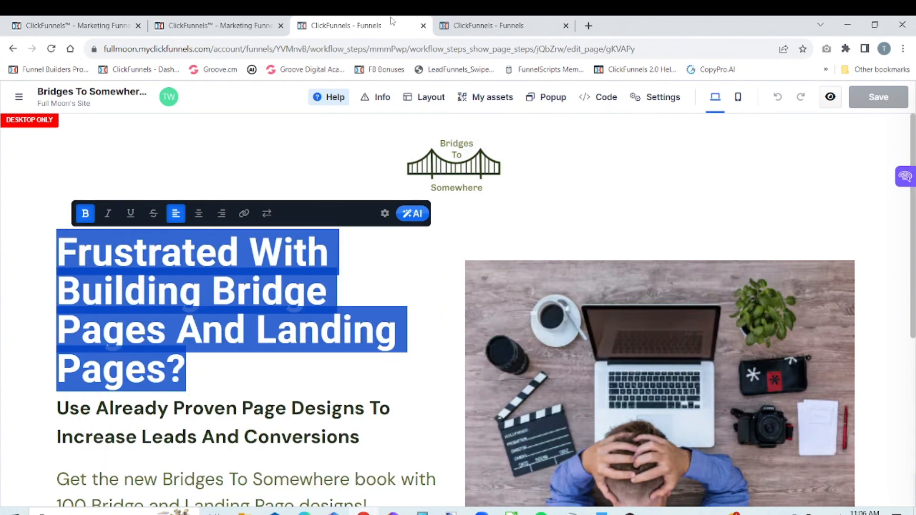
# Replace the V2 optin page's placeholder headline with the copied "Frustrated With Building Bridge Pages And Landing Pages?"
pyautogui.click(443, 24)
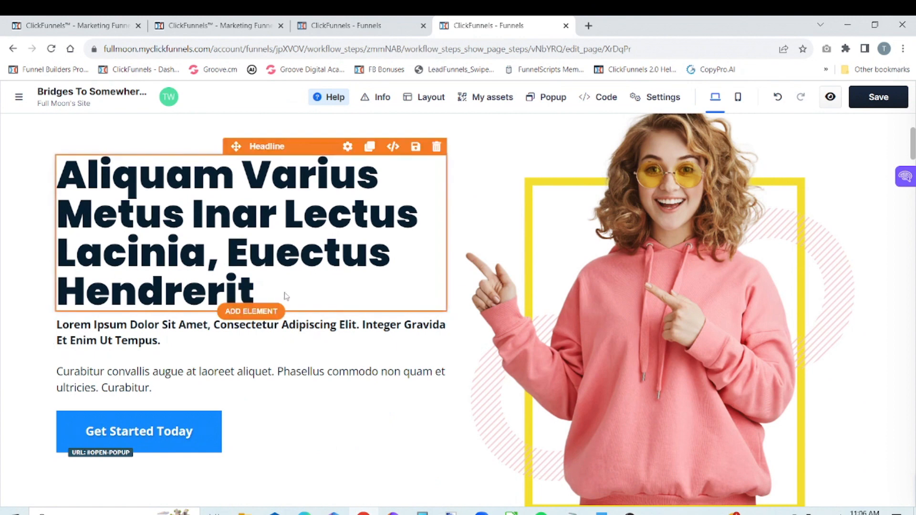
pyautogui.click(286, 298)
pyautogui.press('BackSpace')
pyautogui.press('BackSpace')
pyautogui.press('BackSpace')
pyautogui.press('BackSpace')
pyautogui.press('BackSpace')
pyautogui.press('BackSpace')
pyautogui.press('BackSpace')
pyautogui.press('BackSpace')
pyautogui.press('BackSpace')
pyautogui.press('BackSpace')
pyautogui.press('BackSpace')
pyautogui.press('BackSpace')
pyautogui.press('BackSpace')
pyautogui.press('BackSpace')
pyautogui.press('BackSpace')
pyautogui.press('BackSpace')
pyautogui.press('BackSpace')
pyautogui.press('BackSpace')
pyautogui.press('BackSpace')
pyautogui.press('BackSpace')
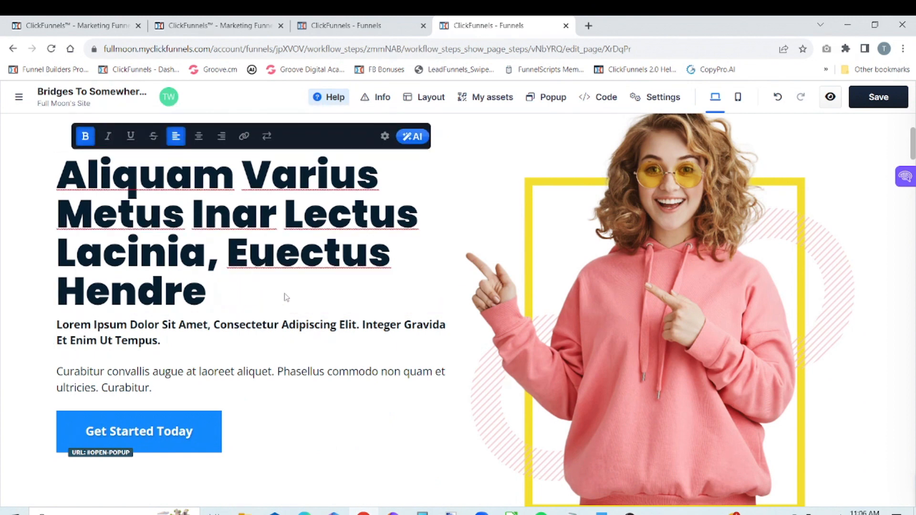
pyautogui.press('BackSpace')
pyautogui.press('BackSpace')
pyautogui.press('BackSpace')
pyautogui.press('BackSpace')
pyautogui.press('BackSpace')
pyautogui.press('BackSpace')
pyautogui.press('BackSpace')
pyautogui.press('BackSpace')
pyautogui.press('BackSpace')
pyautogui.press('BackSpace')
pyautogui.press('BackSpace')
pyautogui.press('BackSpace')
pyautogui.press('BackSpace')
pyautogui.press('BackSpace')
pyautogui.press('BackSpace')
pyautogui.press('BackSpace')
pyautogui.press('BackSpace')
pyautogui.press('BackSpace')
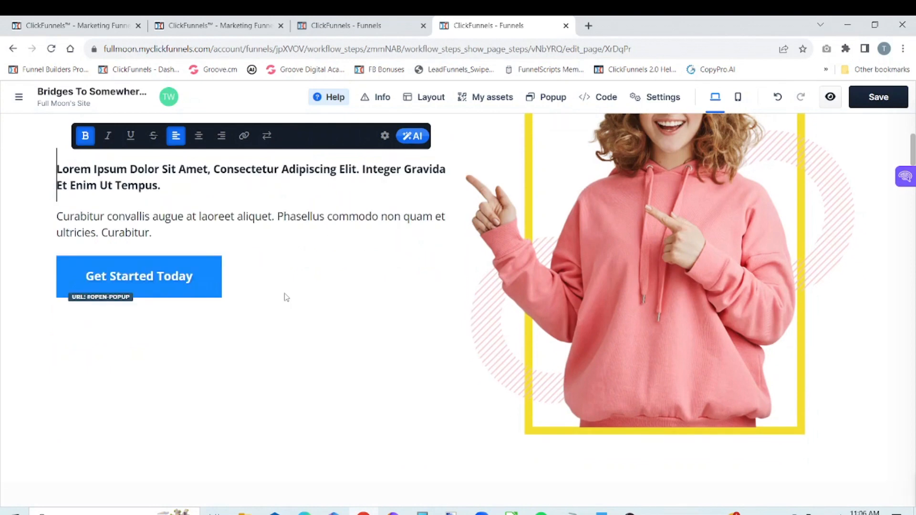
pyautogui.hotkey('ctrl', 'v')
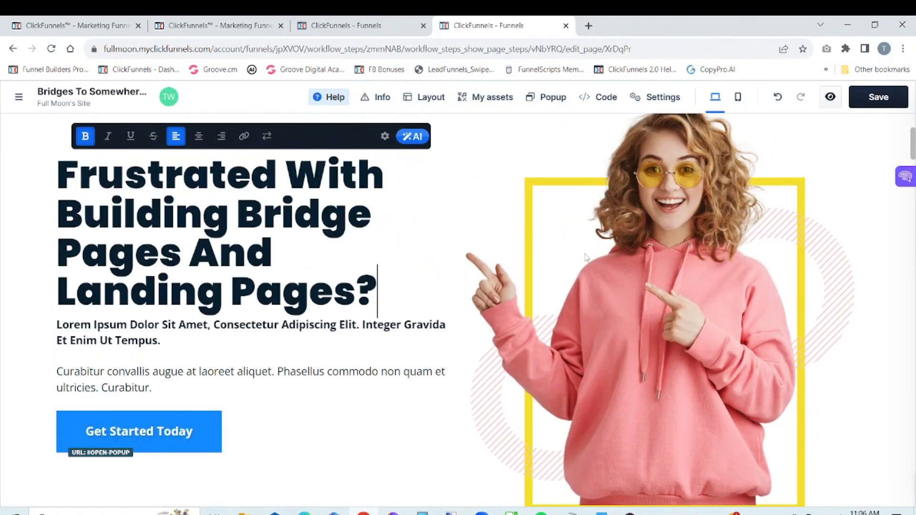
pyautogui.hotkey('ctrl', '-')
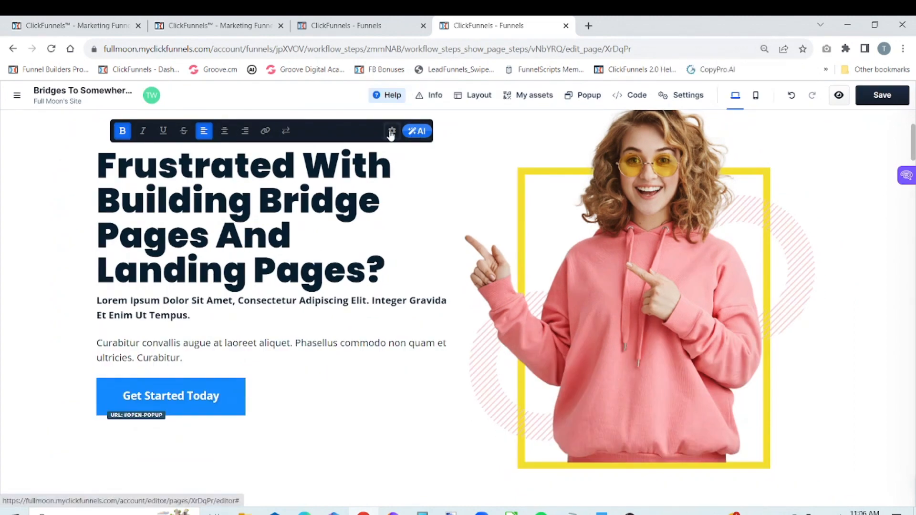
pyautogui.click(391, 132)
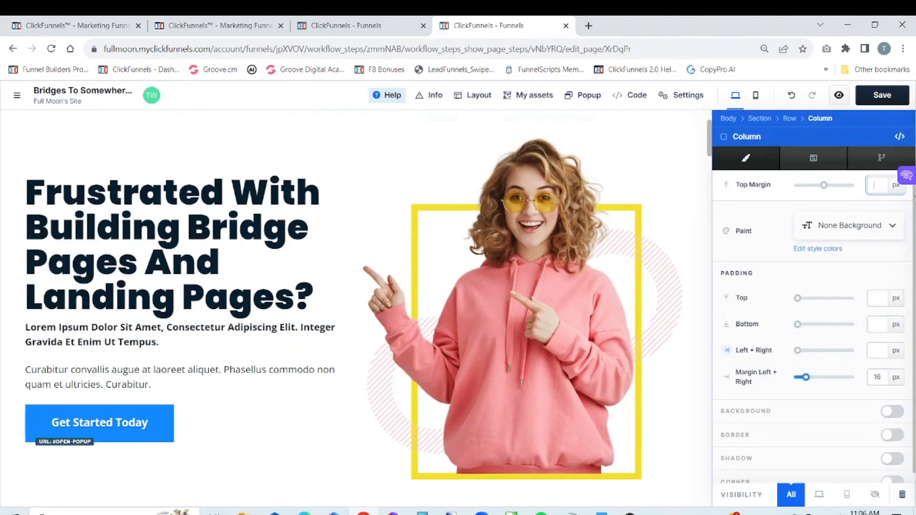
pyautogui.scroll(-1, 914, 313)
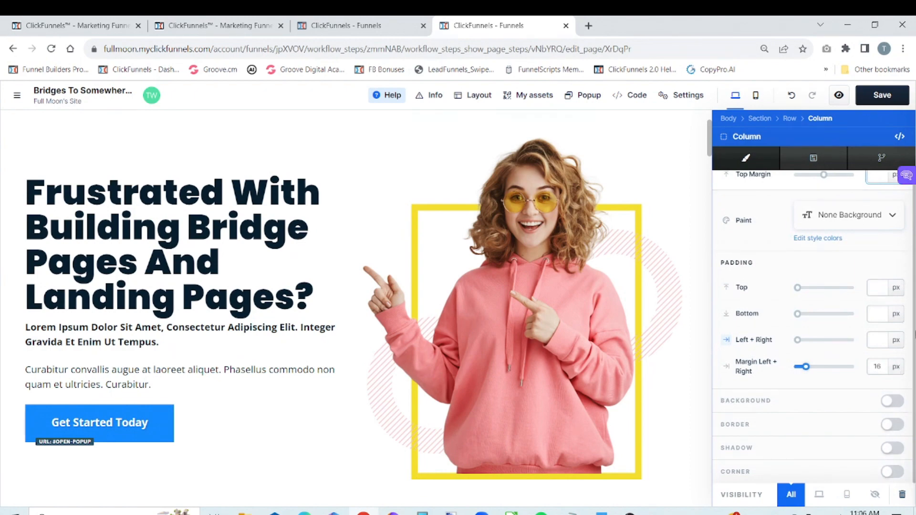
pyautogui.click(658, 235)
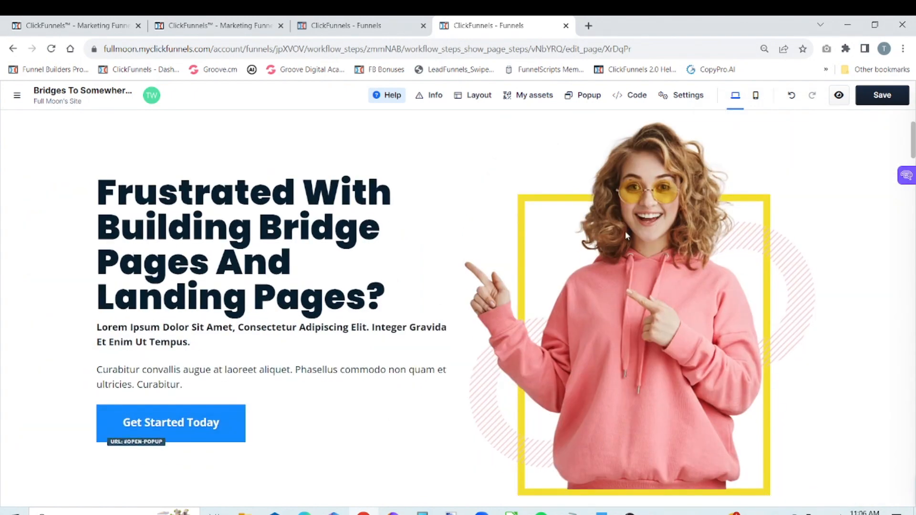
pyautogui.moveTo(191, 252)
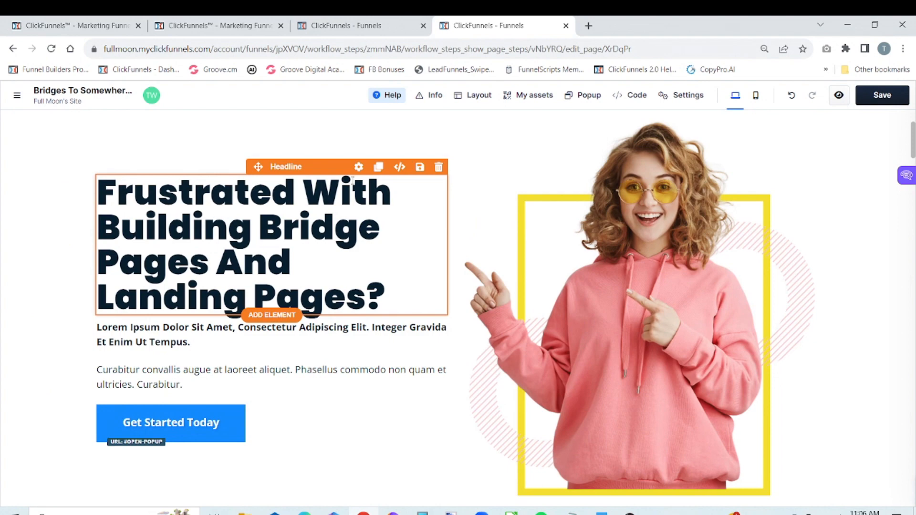
# Open the V2 headline's settings and copy the Pine Tree color code #283618 from the Bridges To Somewhere Style note in Notepad
pyautogui.click(359, 167)
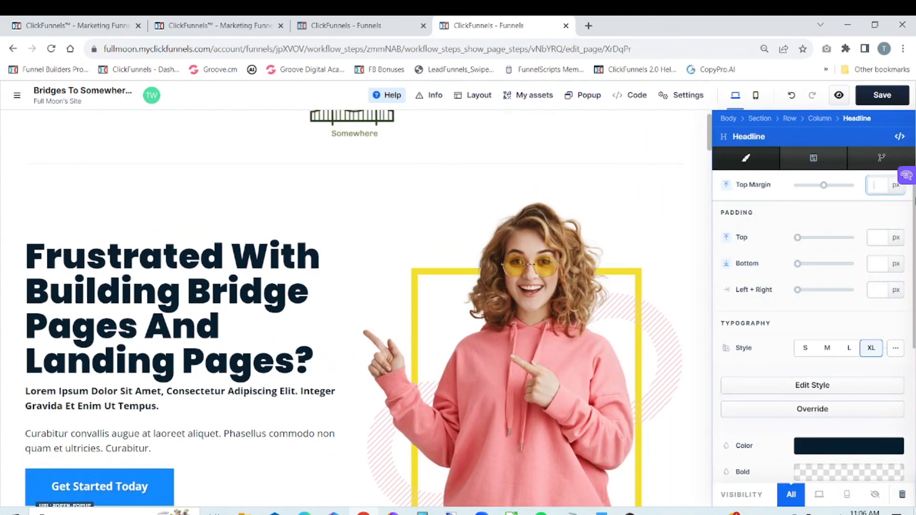
pyautogui.hotkey('ctrl', 'a')
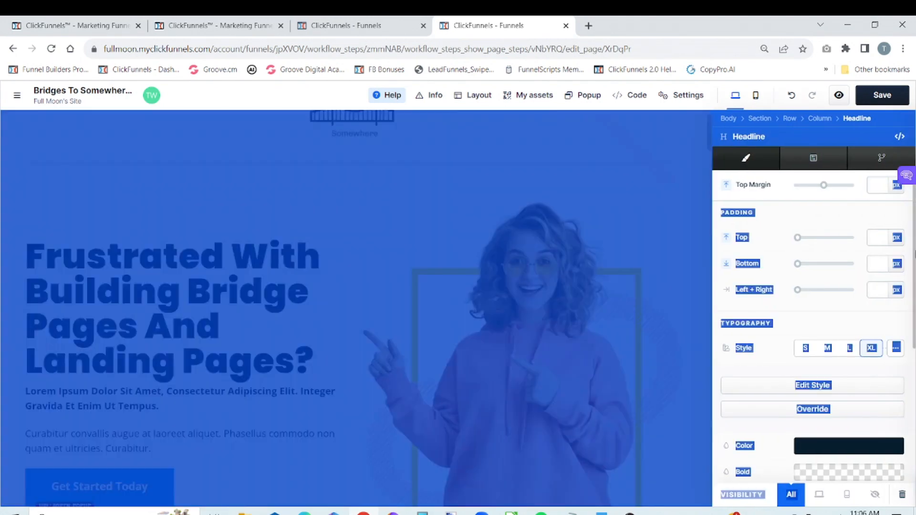
pyautogui.click(891, 218)
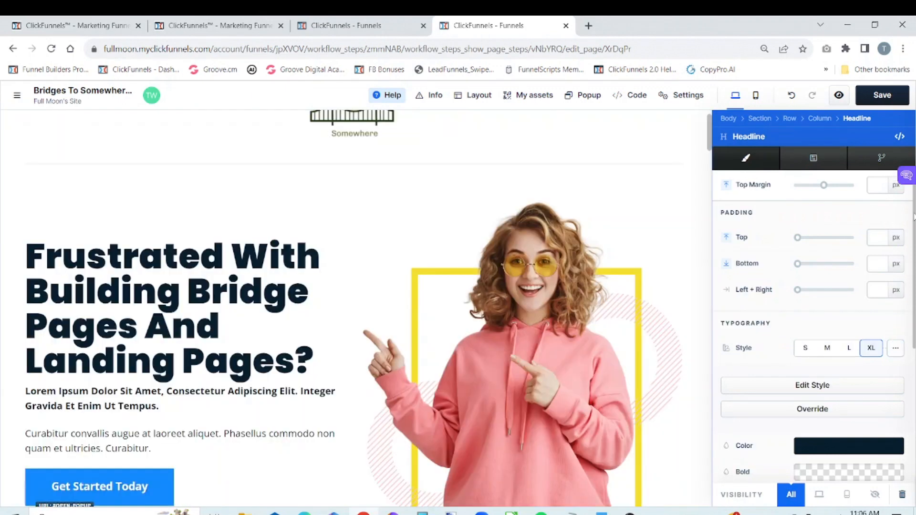
pyautogui.moveTo(914, 217); pyautogui.dragTo(914, 310)
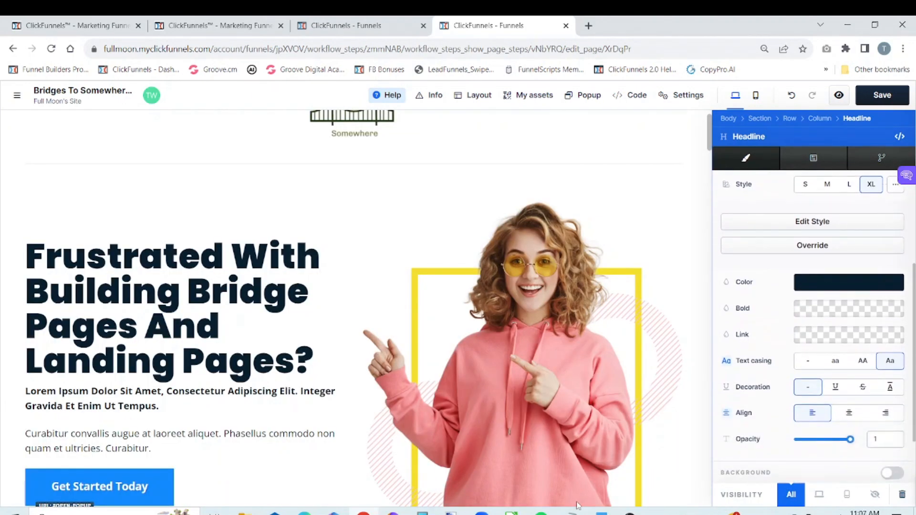
pyautogui.moveTo(512, 513)
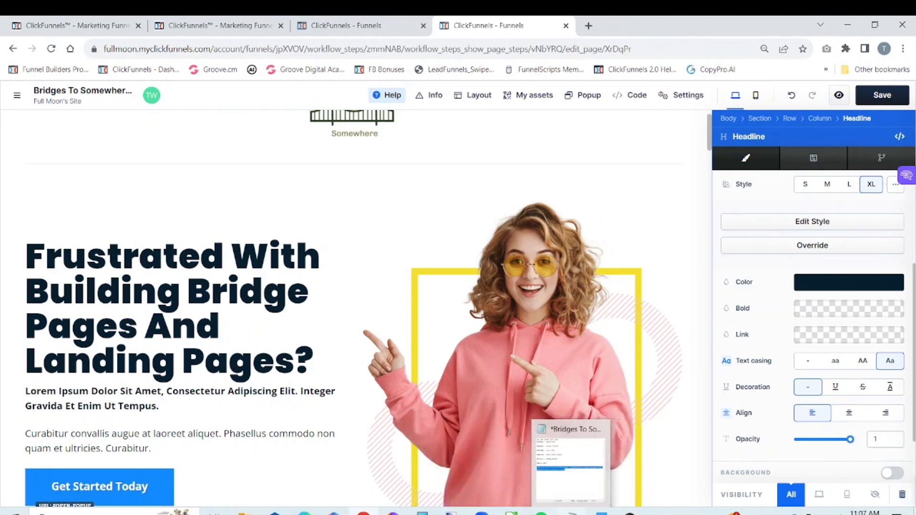
pyautogui.click(578, 499)
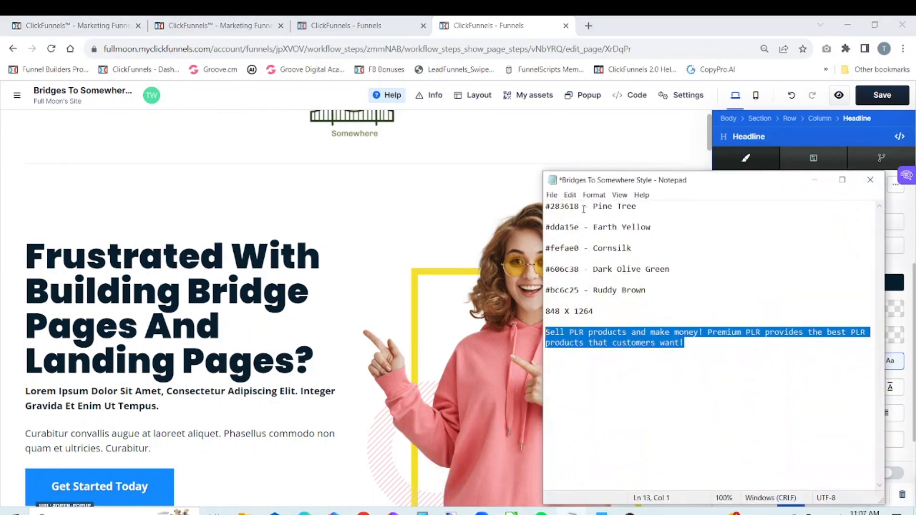
pyautogui.moveTo(580, 206); pyautogui.dragTo(545, 206)
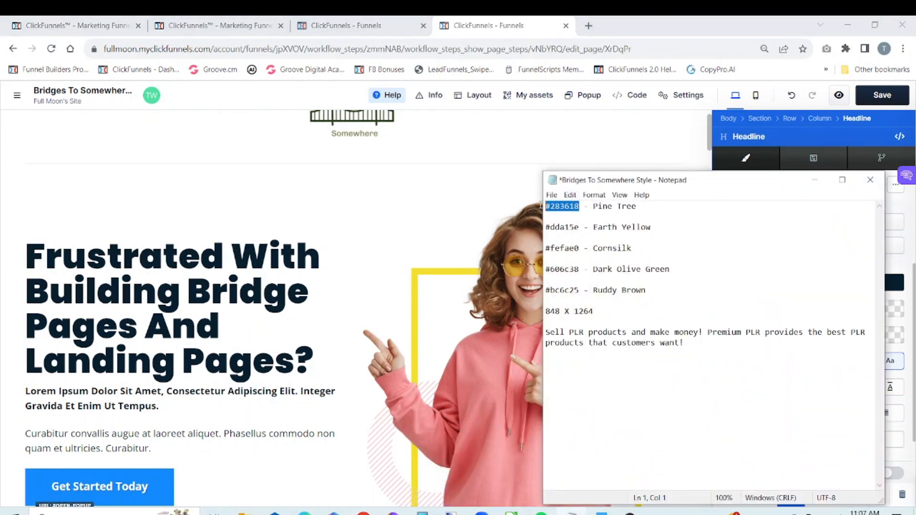
pyautogui.rightClick(550, 206)
pyautogui.click(578, 238)
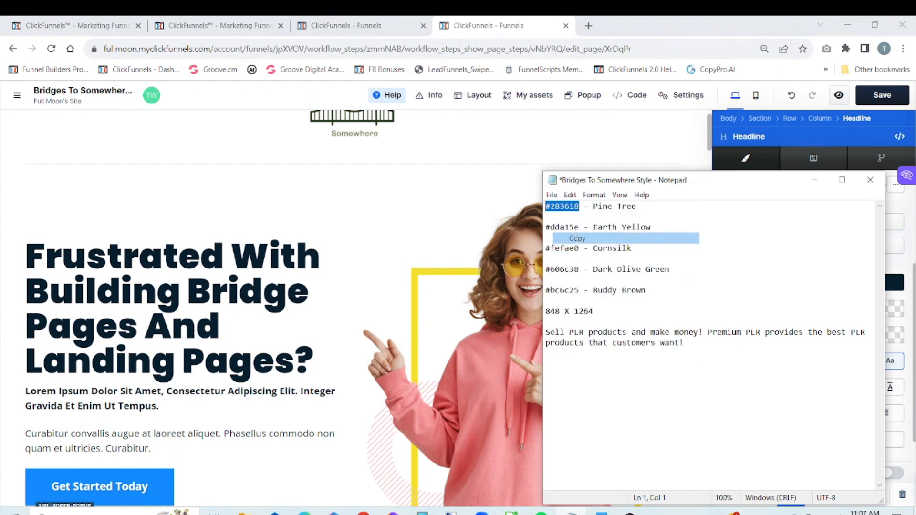
pyautogui.click(815, 180)
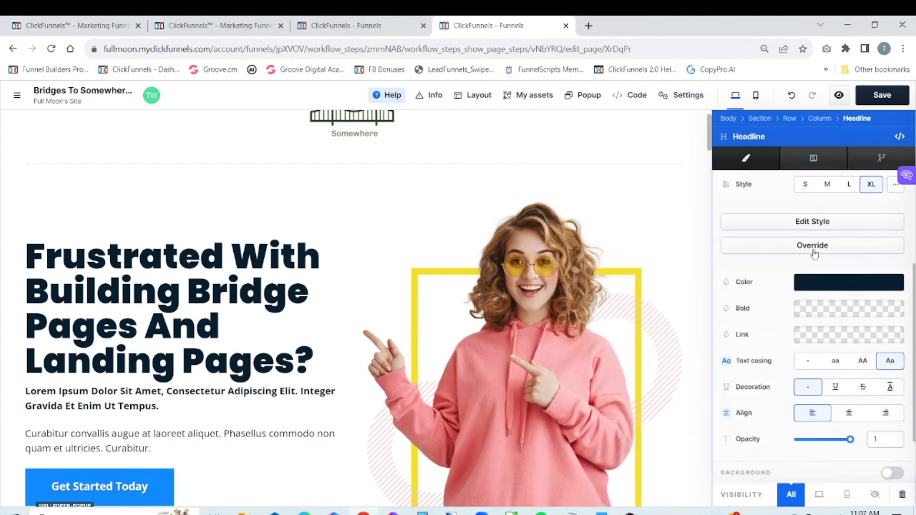
# Set the V2 headline's text color to the copied hex value 283618
pyautogui.click(826, 283)
pyautogui.click(706, 377)
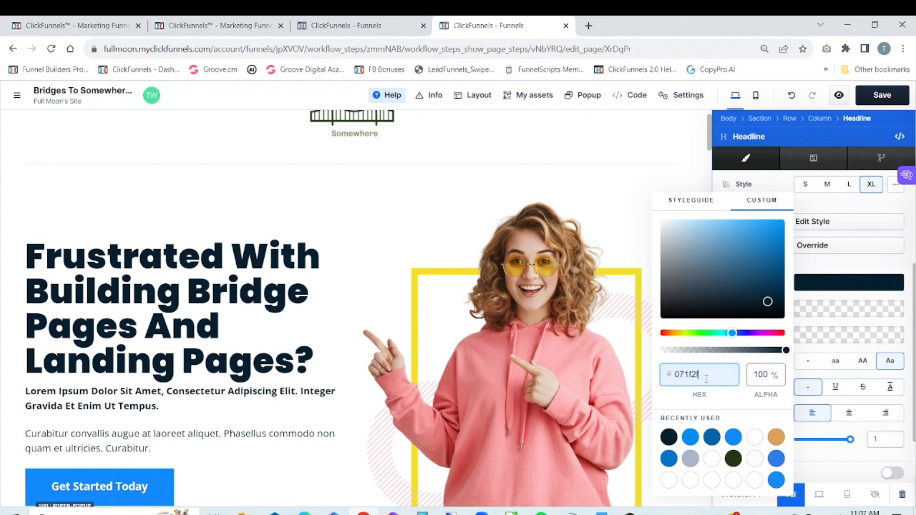
pyautogui.press('BackSpace')
pyautogui.press('BackSpace')
pyautogui.press('BackSpace')
pyautogui.press('BackSpace')
pyautogui.hotkey('ctrl', 'v')
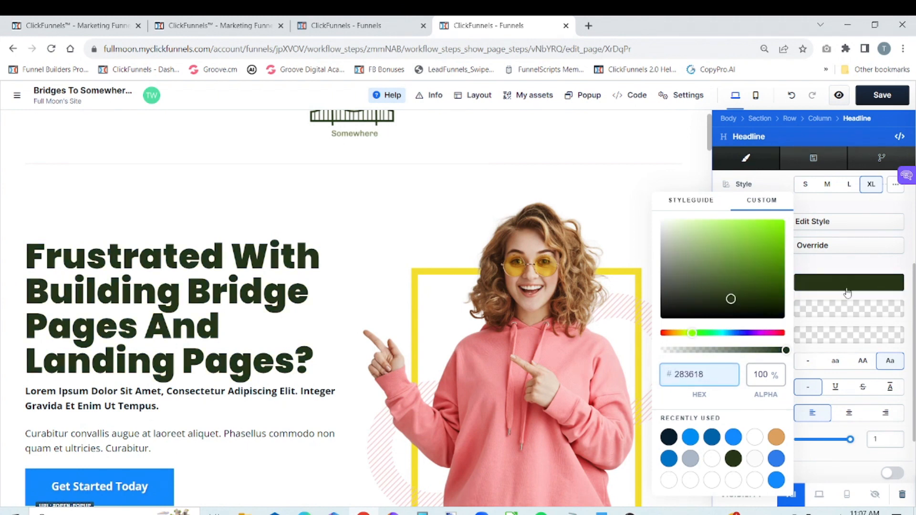
pyautogui.click(852, 271)
# Override the headline's typography style with the Roboto font family in Bold weight
pyautogui.click(852, 254)
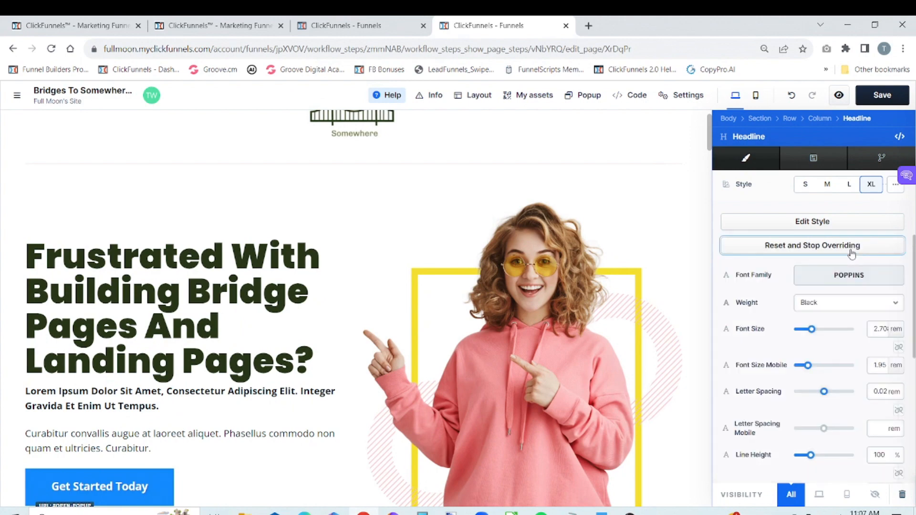
pyautogui.click(848, 275)
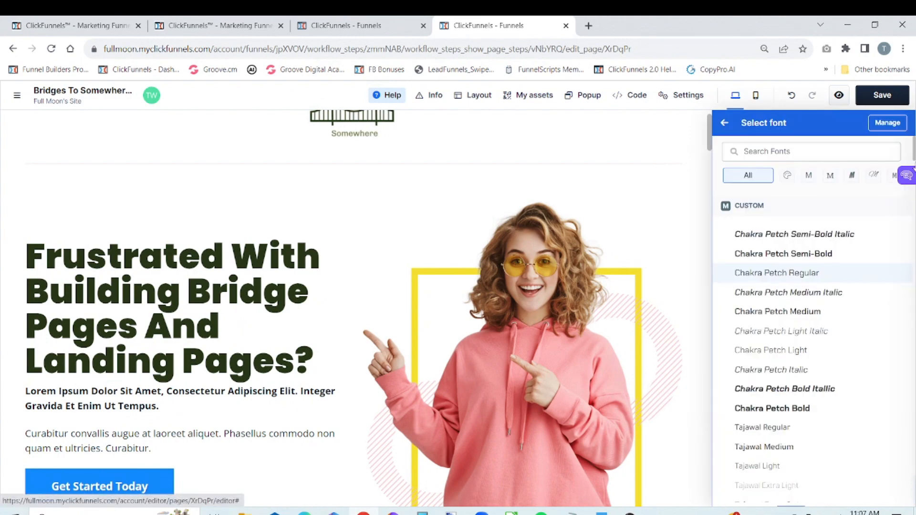
pyautogui.moveTo(914, 167); pyautogui.dragTo(913, 235)
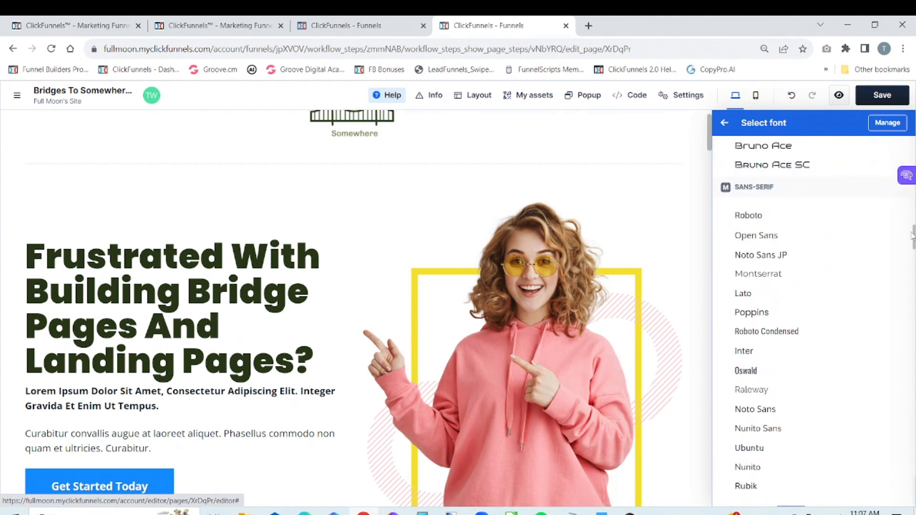
pyautogui.click(796, 216)
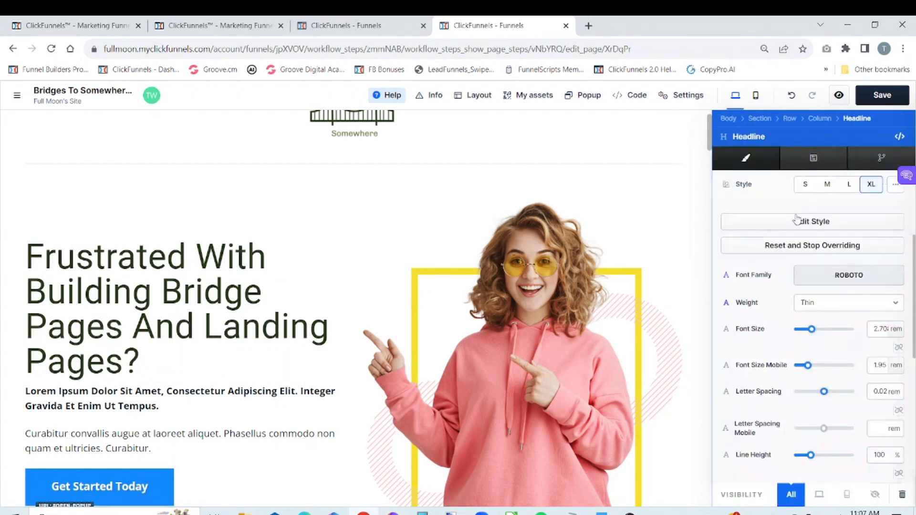
pyautogui.click(832, 306)
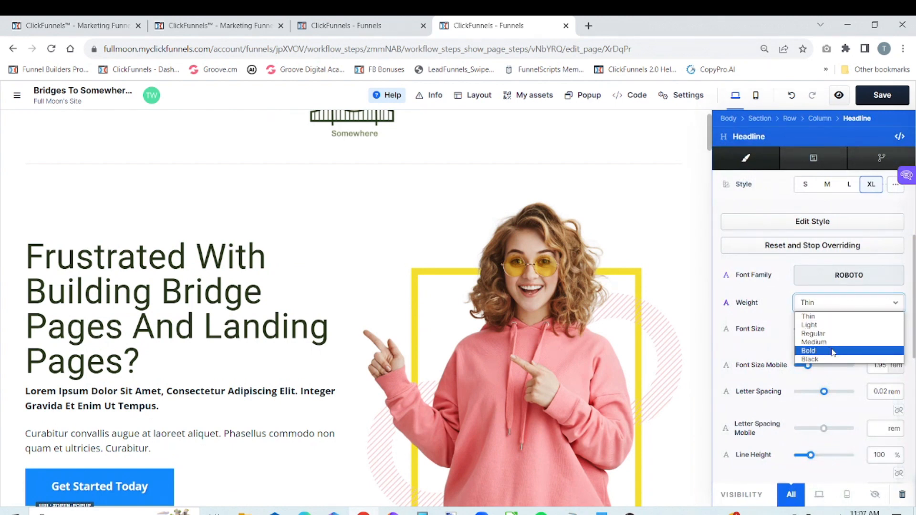
pyautogui.click(833, 351)
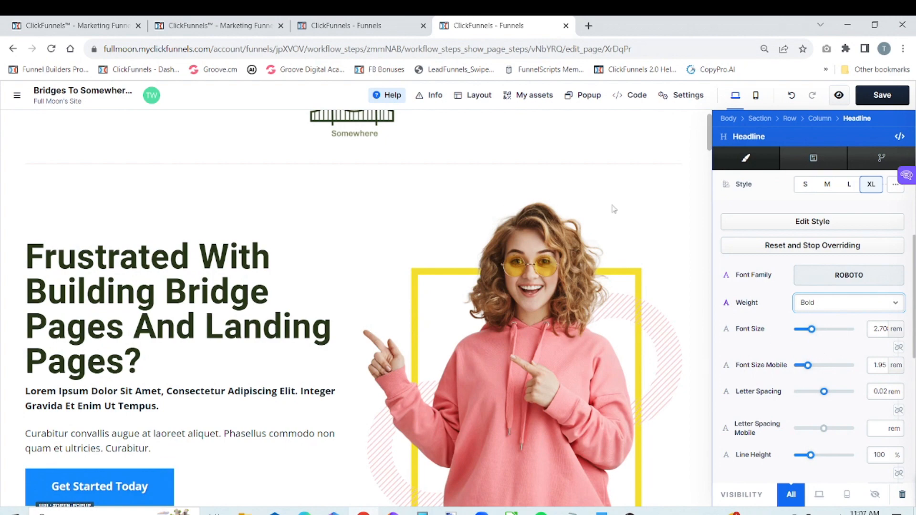
# Check the V1 headline's typography settings for comparison, and switch the V2 headline's font size unit to px
pyautogui.click(368, 28)
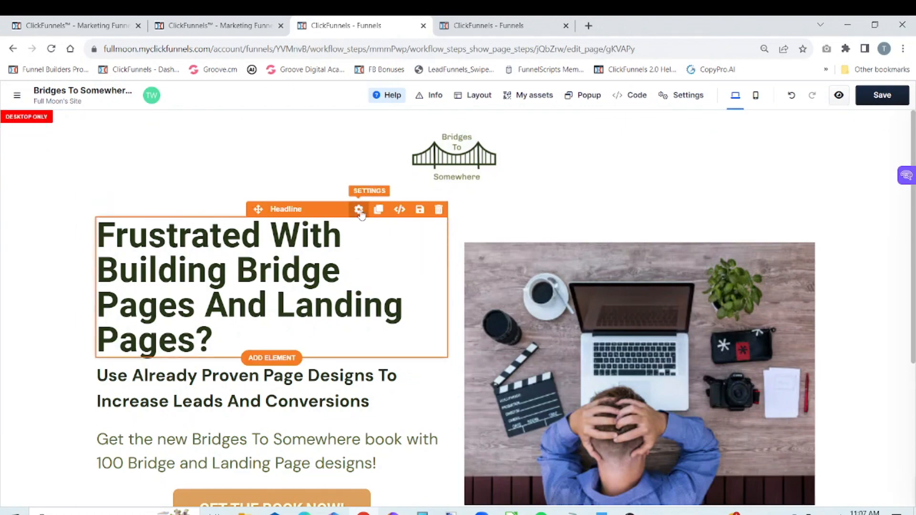
pyautogui.click(358, 210)
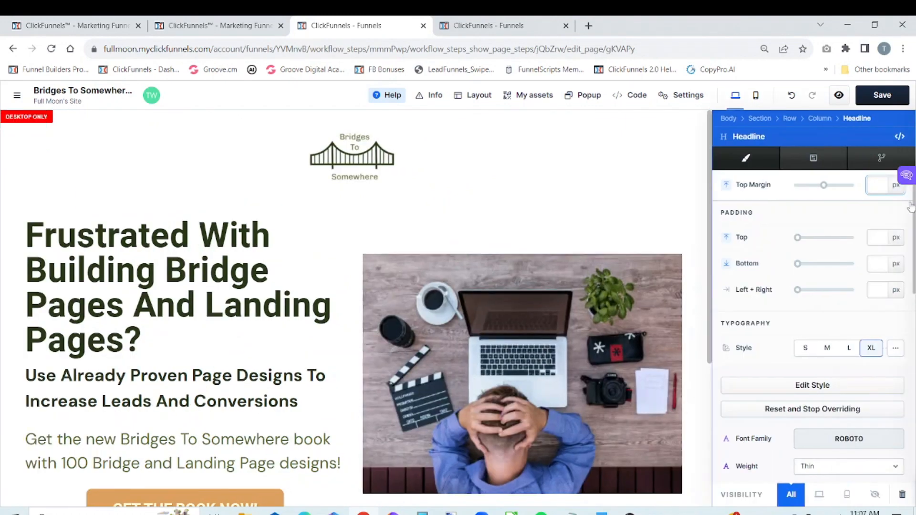
pyautogui.scroll(-3, 811, 324)
pyautogui.click(496, 26)
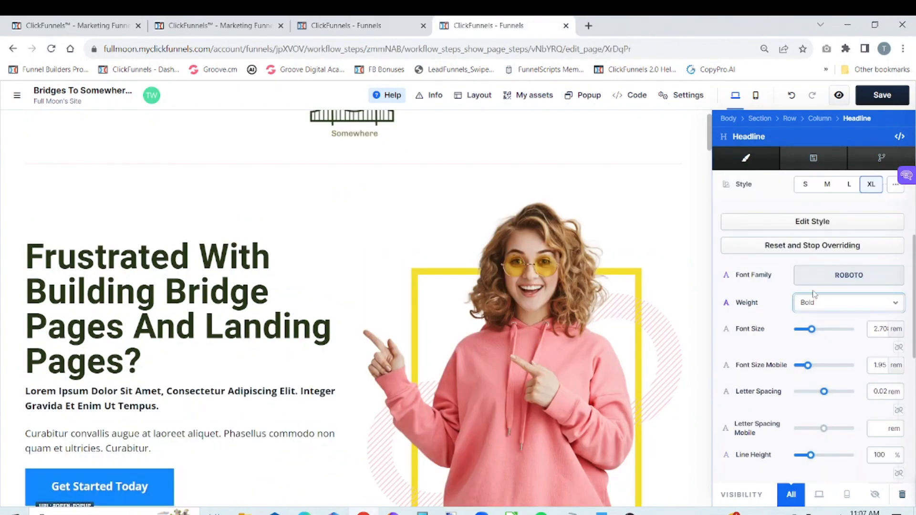
pyautogui.click(896, 331)
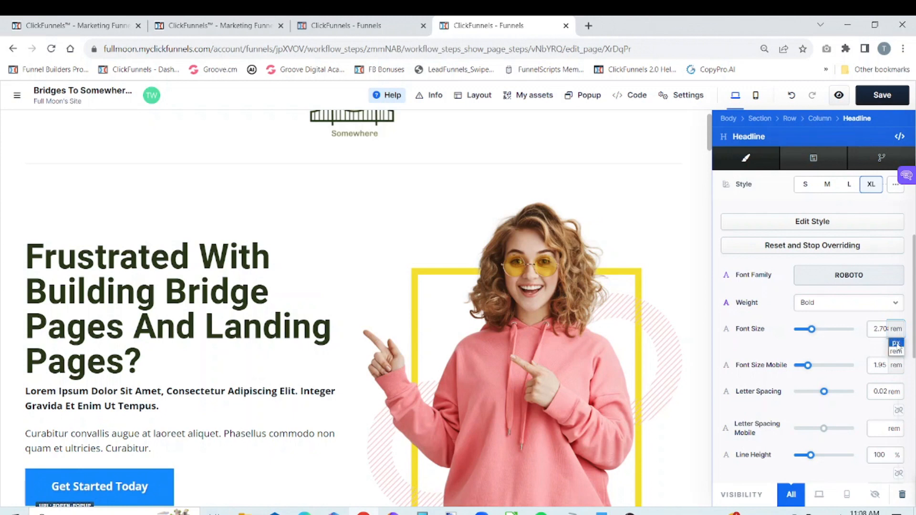
pyautogui.click(897, 344)
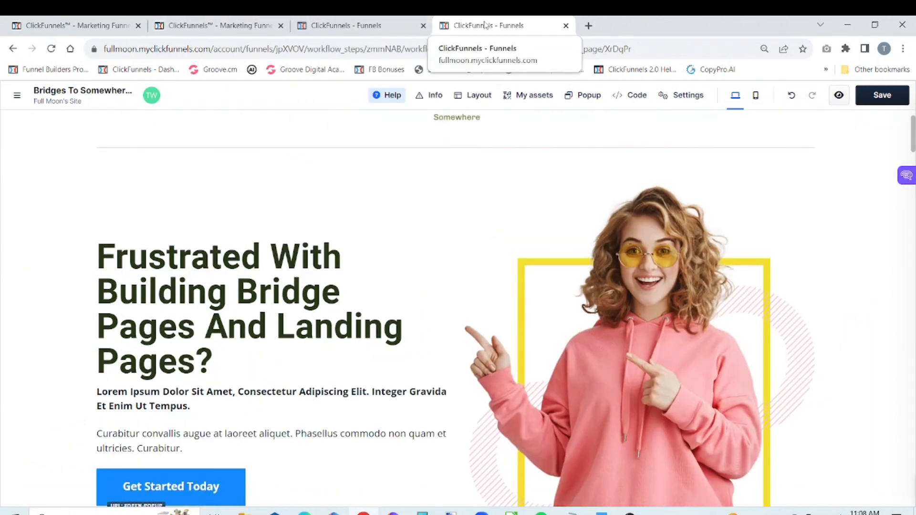
# Copy the subheadline "Use Already Proven Page Designs To Increase Leads And Conversions" from the V1 optin page
pyautogui.click(354, 25)
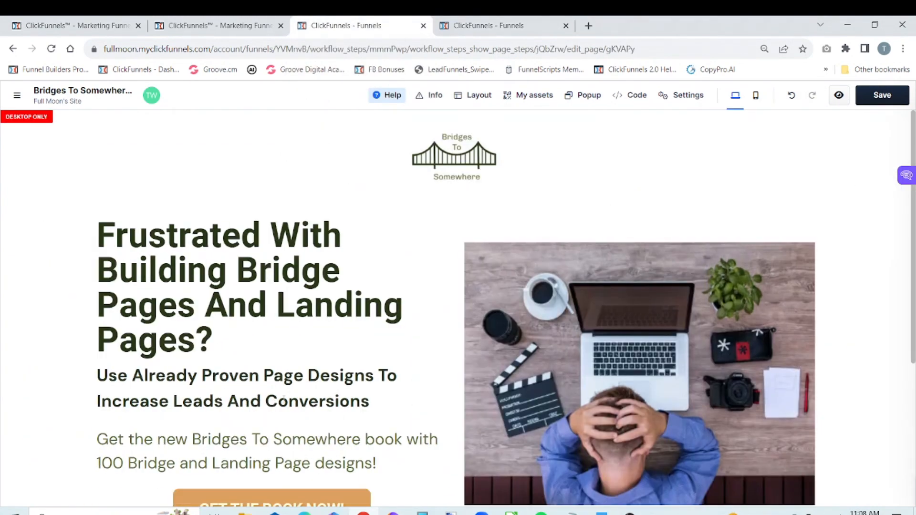
pyautogui.click(307, 401)
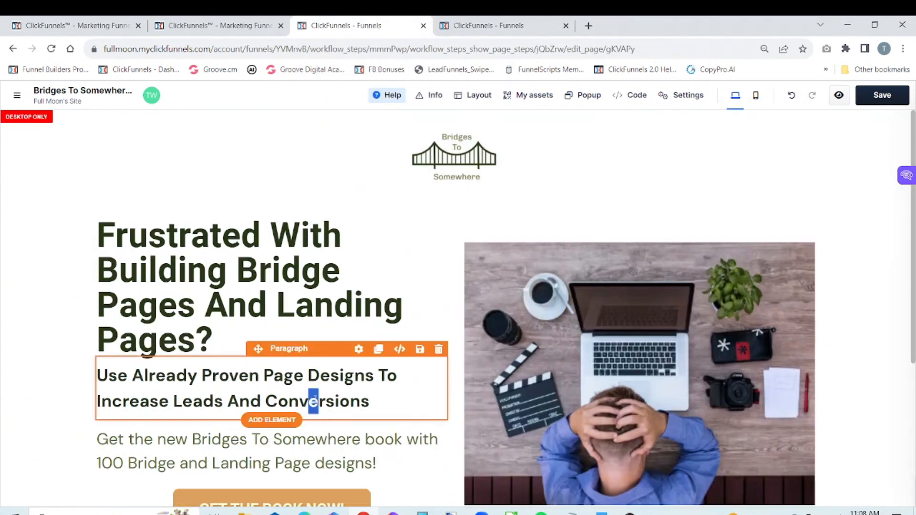
pyautogui.click(371, 401)
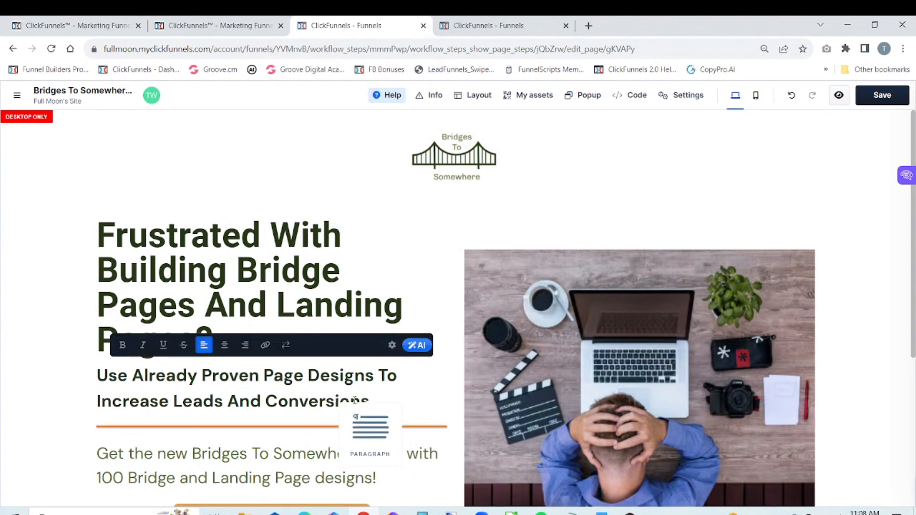
pyautogui.click(363, 401)
pyautogui.click(371, 403)
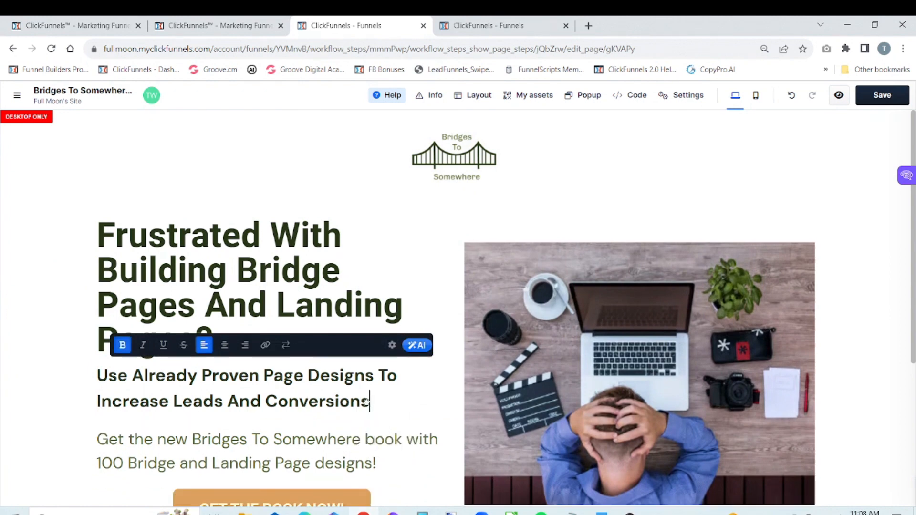
pyautogui.moveTo(366, 401); pyautogui.dragTo(184, 396)
pyautogui.click(100, 380)
pyautogui.moveTo(101, 378); pyautogui.dragTo(380, 412)
pyautogui.rightClick(330, 402)
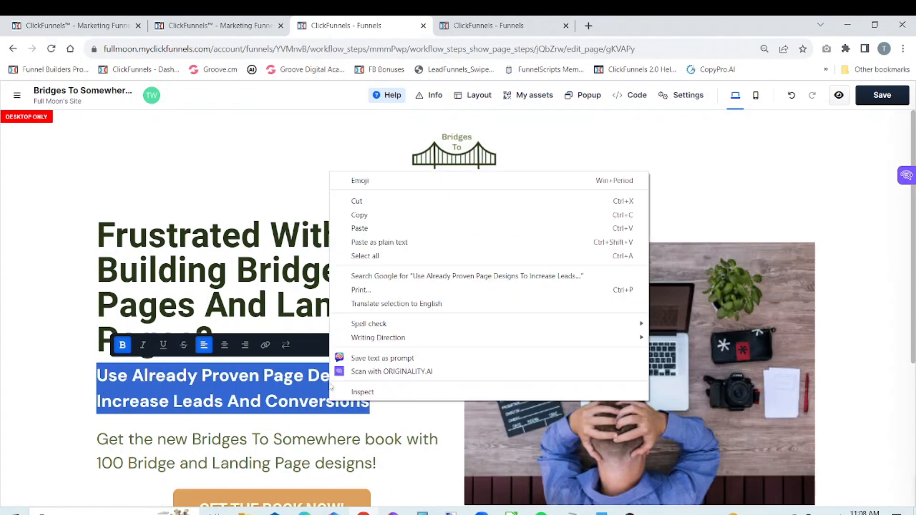
pyautogui.click(364, 215)
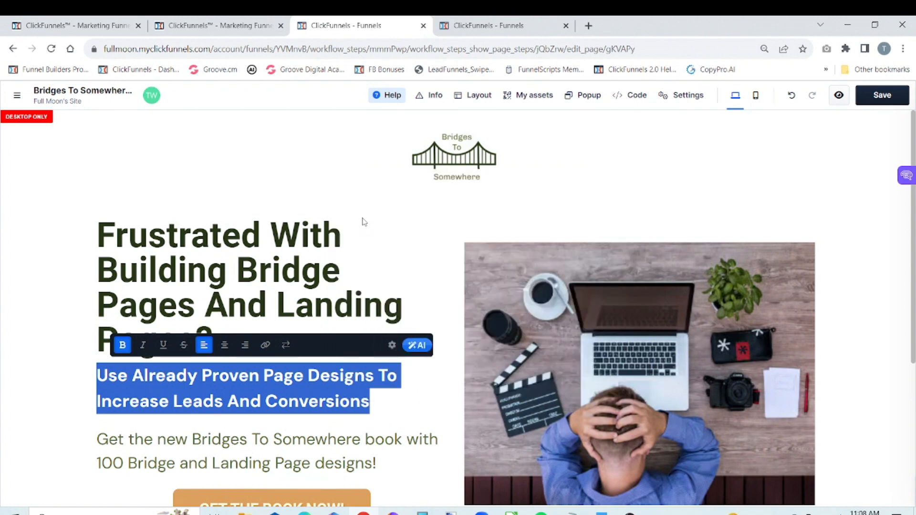
# Replace the V2 page's Lorem Ipsum subheadline with the copied "Use Already Proven Page Designs To Increase Leads And Conversions"
pyautogui.click(482, 25)
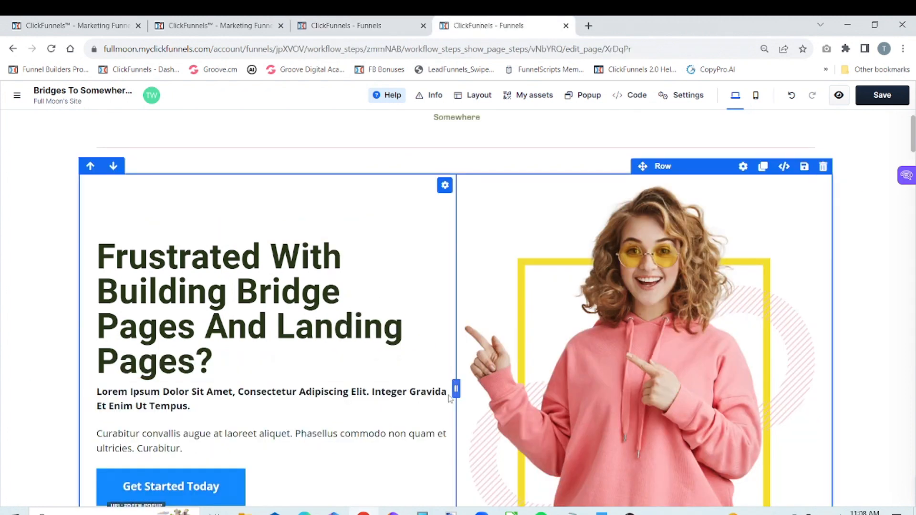
pyautogui.click(428, 404)
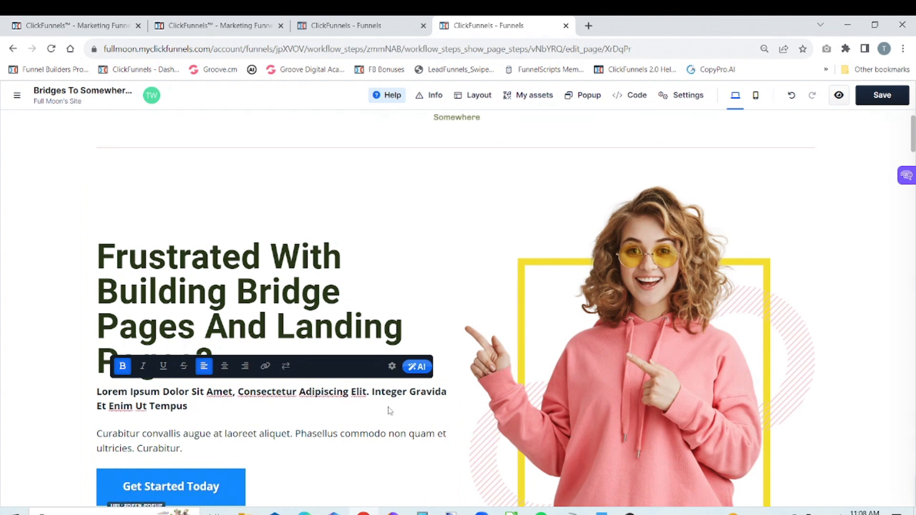
pyautogui.press('BackSpace')
pyautogui.press('BackSpace')
pyautogui.press('BackSpace')
pyautogui.press('BackSpace')
pyautogui.press('BackSpace')
pyautogui.press('BackSpace')
pyautogui.press('BackSpace')
pyautogui.press('BackSpace')
pyautogui.press('BackSpace')
pyautogui.press('BackSpace')
pyautogui.press('BackSpace')
pyautogui.press('BackSpace')
pyautogui.press('BackSpace')
pyautogui.press('BackSpace')
pyautogui.press('BackSpace')
pyautogui.press('BackSpace')
pyautogui.press('BackSpace')
pyautogui.press('BackSpace')
pyautogui.press('BackSpace')
pyautogui.press('BackSpace')
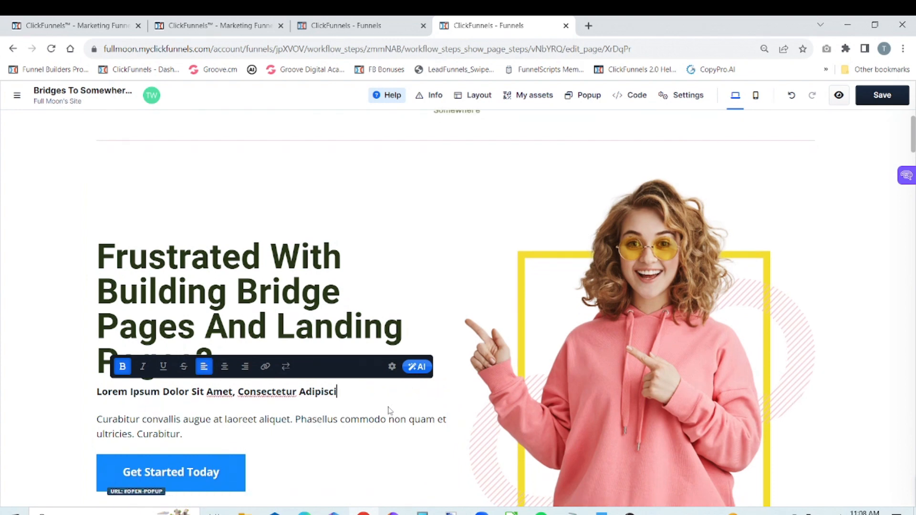
pyautogui.press('BackSpace')
pyautogui.press('BackSpace')
pyautogui.press('BackSpace')
pyautogui.press('BackSpace')
pyautogui.press('BackSpace')
pyautogui.press('BackSpace')
pyautogui.press('BackSpace')
pyautogui.press('BackSpace')
pyautogui.press('BackSpace')
pyautogui.press('BackSpace')
pyautogui.press('BackSpace')
pyautogui.press('BackSpace')
pyautogui.press('BackSpace')
pyautogui.press('BackSpace')
pyautogui.press('BackSpace')
pyautogui.press('BackSpace')
pyautogui.press('BackSpace')
pyautogui.press('BackSpace')
pyautogui.press('BackSpace')
pyautogui.press('BackSpace')
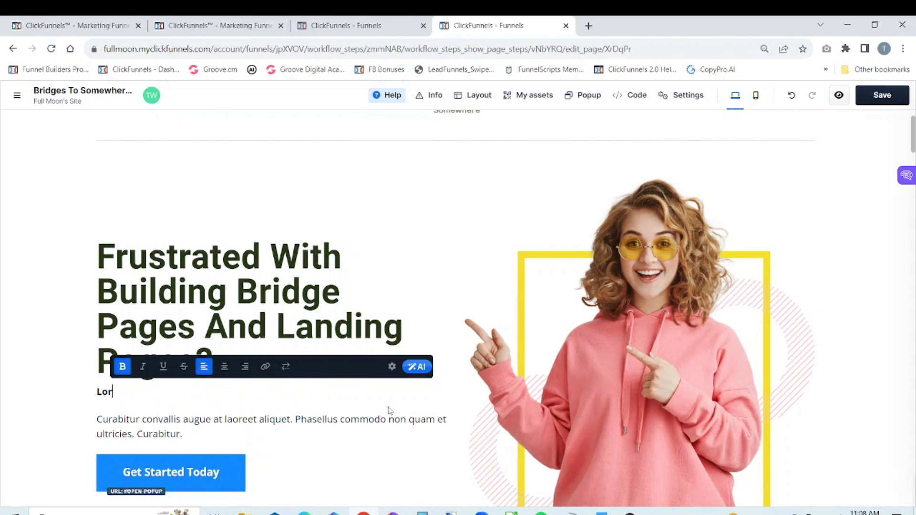
pyautogui.press('BackSpace')
pyautogui.press('BackSpace')
pyautogui.hotkey('ctrl', 'v')
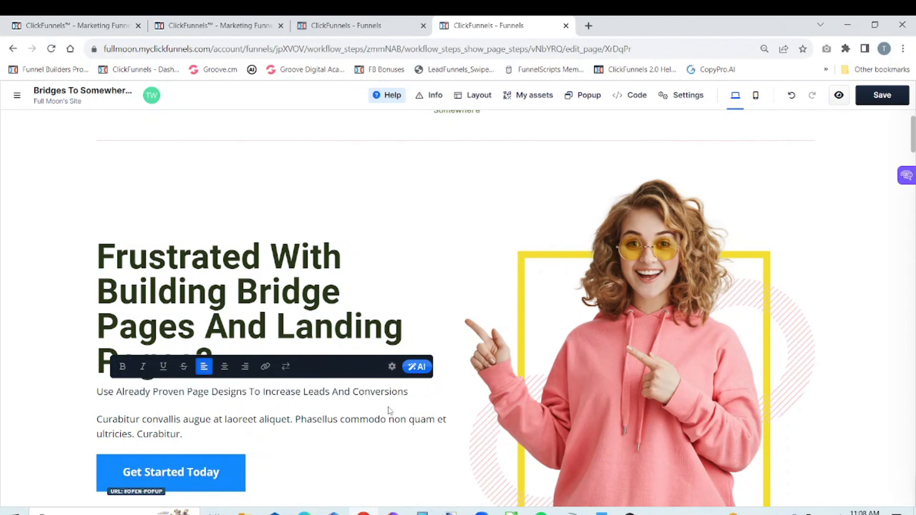
pyautogui.click(393, 367)
pyautogui.scroll(-3, 914, 244)
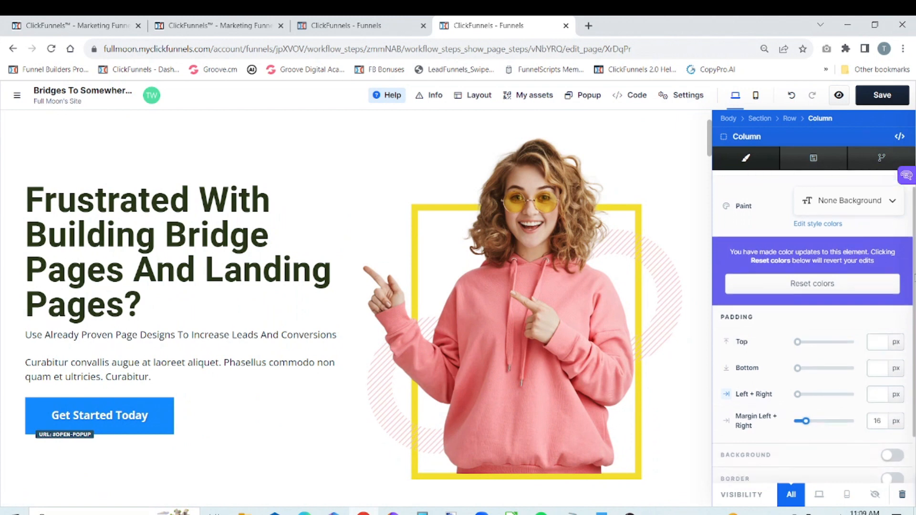
pyautogui.scroll(2, 912, 368)
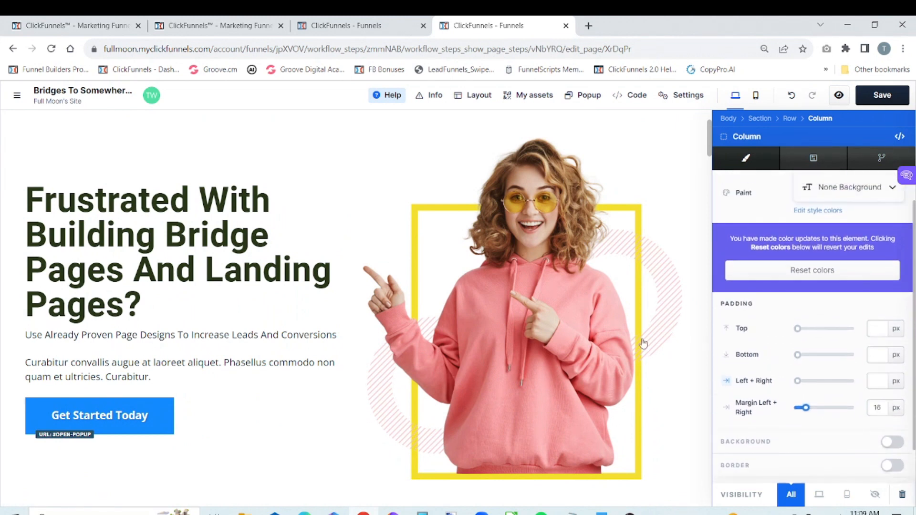
pyautogui.click(348, 352)
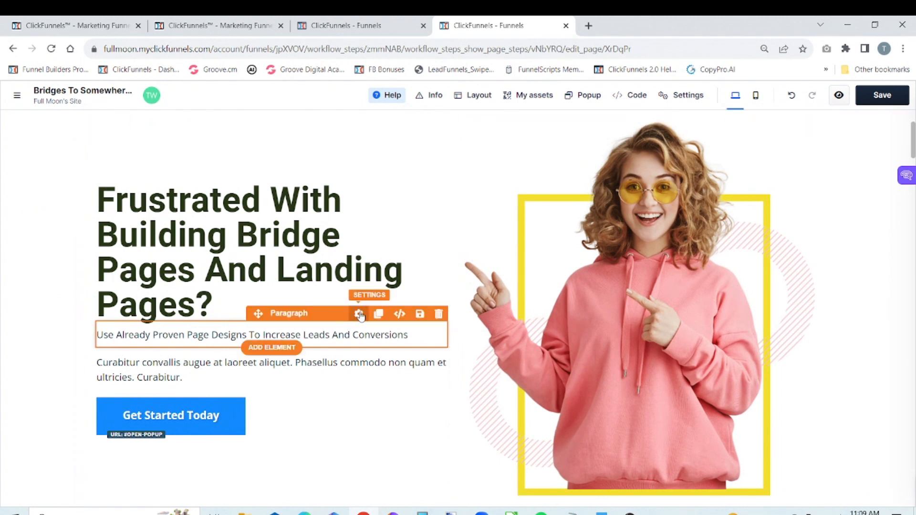
# Set the V2 subheadline paragraph's text color to hex 000000 and override its typography style
pyautogui.click(359, 314)
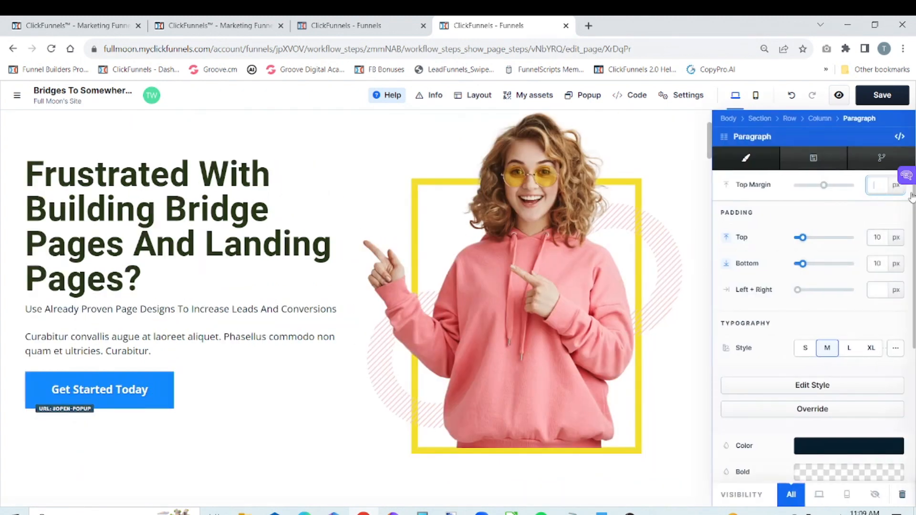
pyautogui.moveTo(914, 225); pyautogui.dragTo(915, 311)
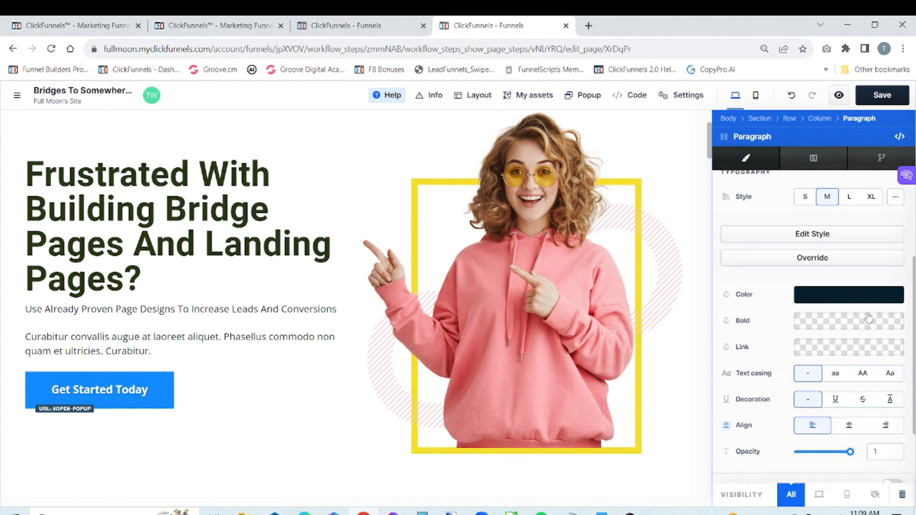
pyautogui.click(855, 294)
pyautogui.click(724, 373)
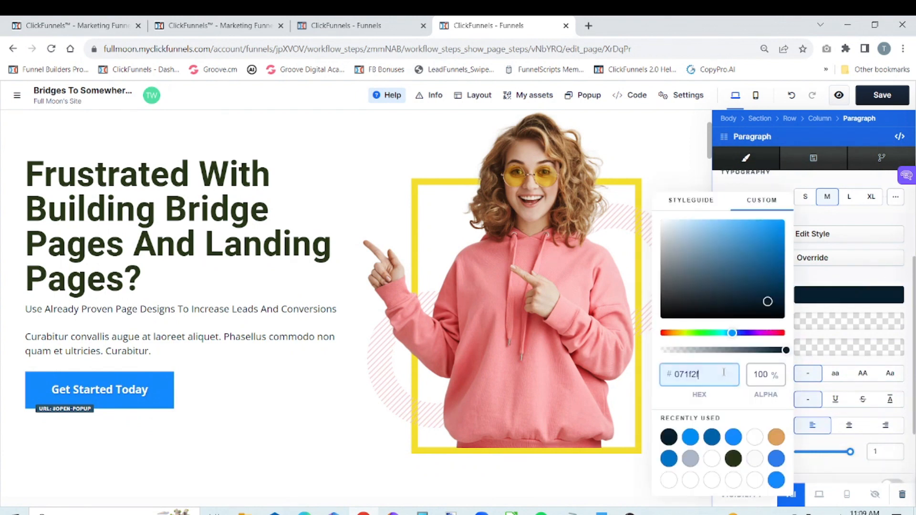
pyautogui.press('BackSpace')
pyautogui.press('BackSpace')
pyautogui.press('BackSpace')
pyautogui.press('BackSpace')
pyautogui.press('BackSpace')
pyautogui.write('000000')
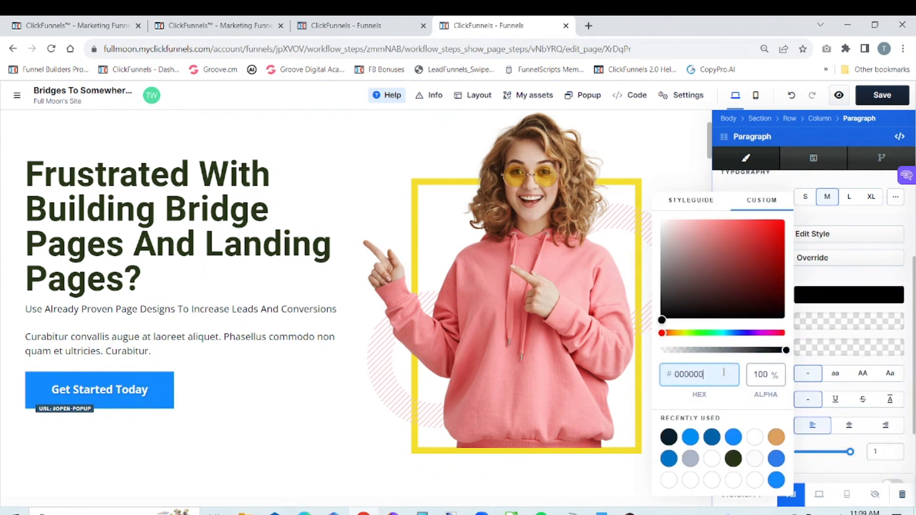
pyautogui.click(875, 280)
pyautogui.click(877, 260)
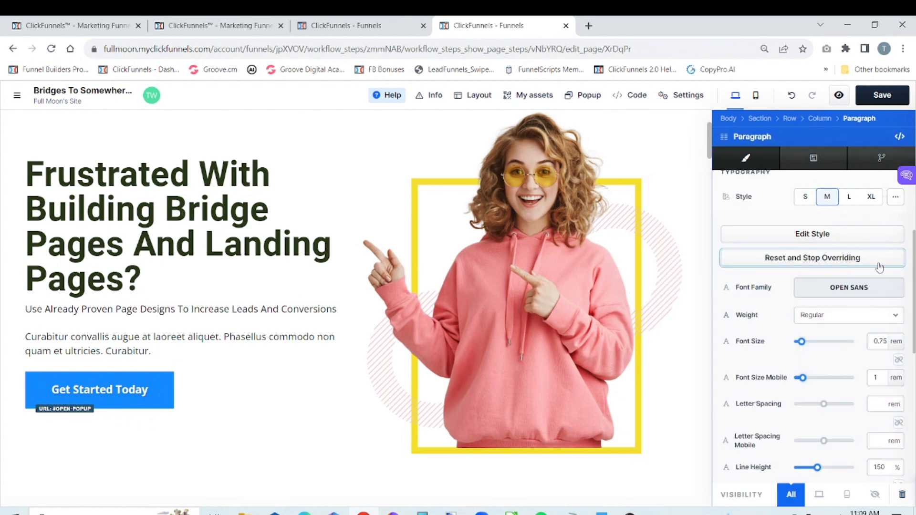
# Change the V2 subheadline's font family to Roboto
pyautogui.click(893, 284)
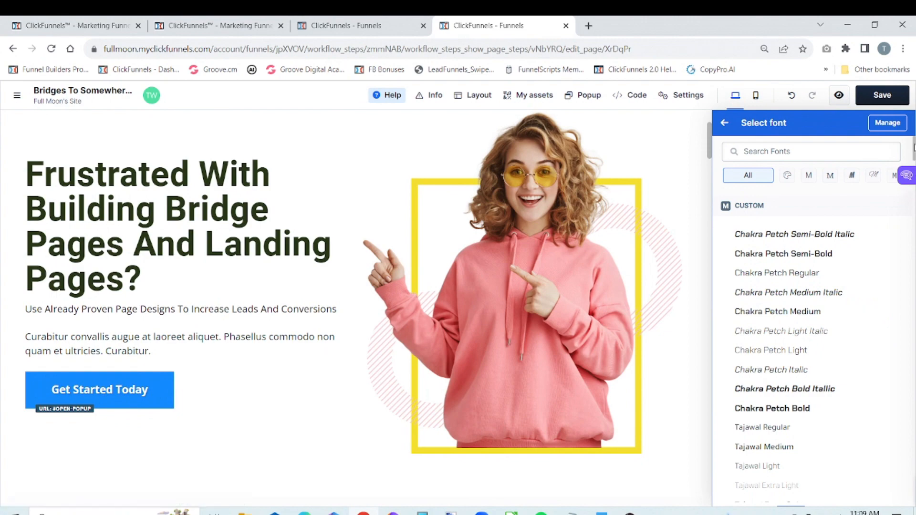
pyautogui.moveTo(913, 148); pyautogui.dragTo(910, 230)
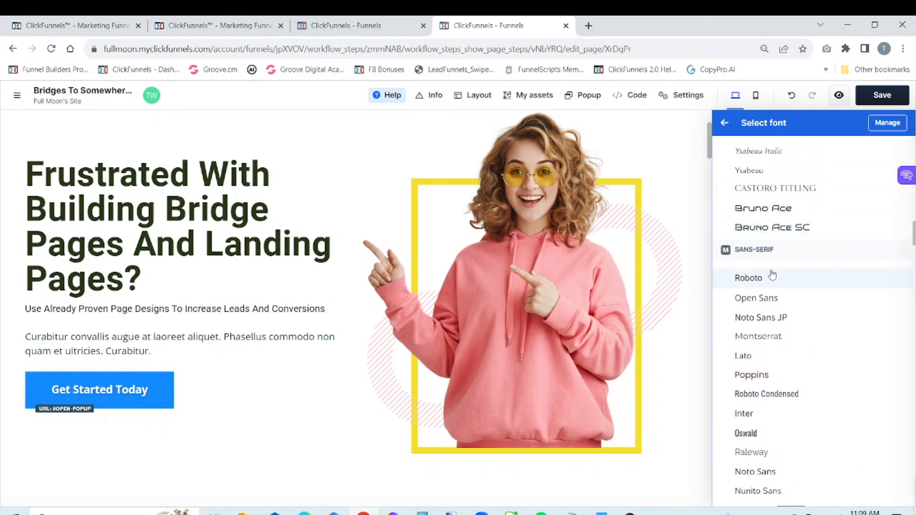
pyautogui.click(773, 275)
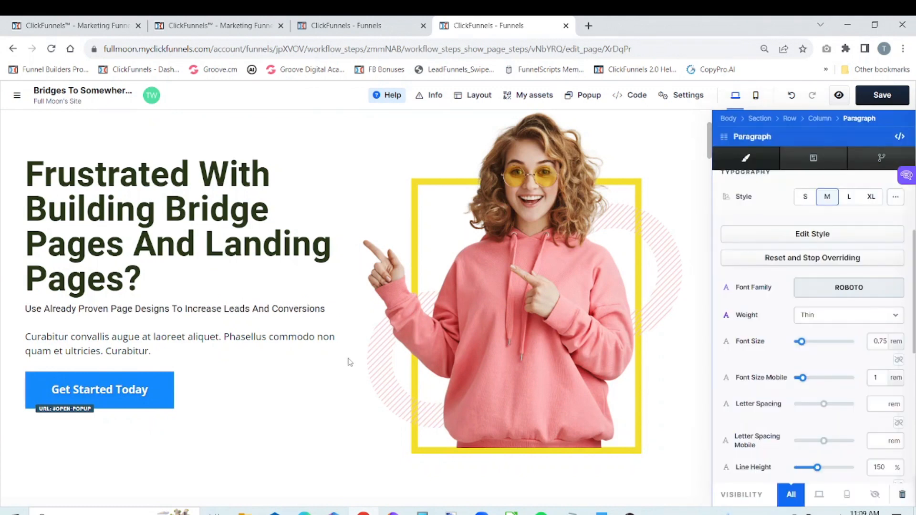
# Check the V1 subheadline's typography settings and set the V2 subheadline's font family to DM Sans to match
pyautogui.click(385, 25)
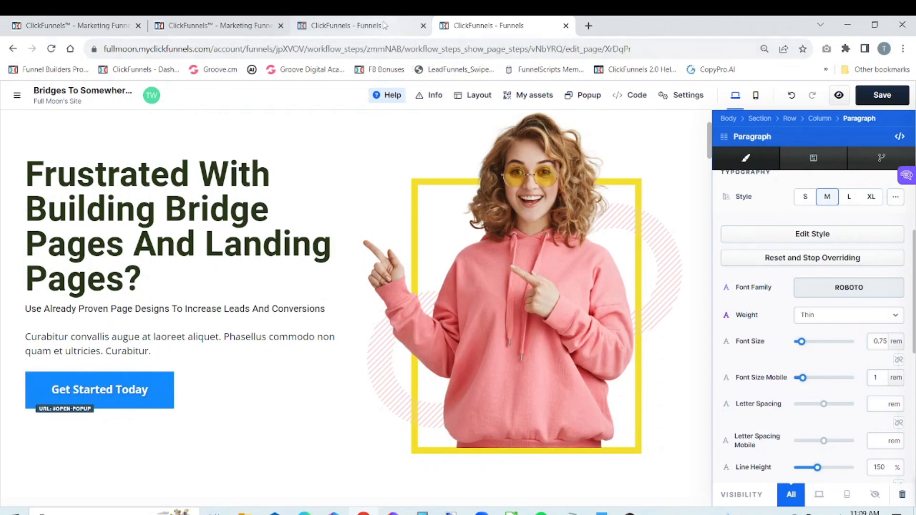
pyautogui.click(392, 345)
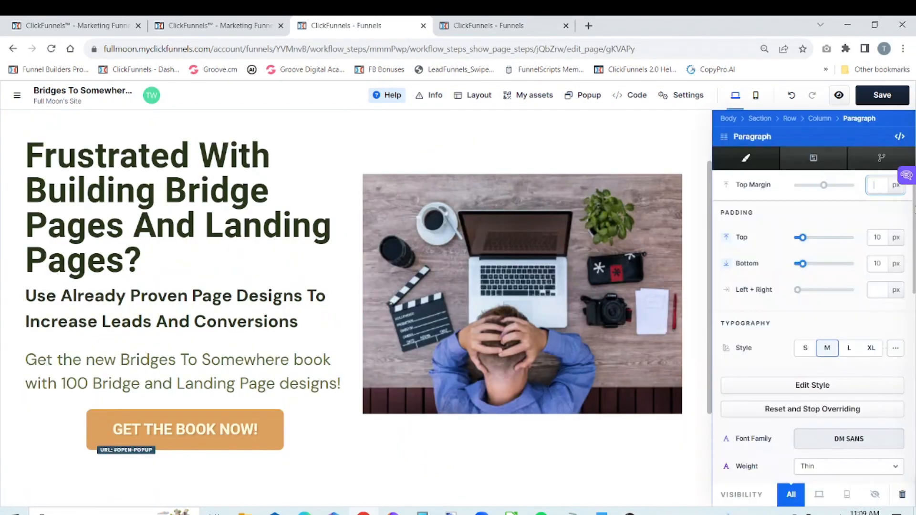
pyautogui.scroll(-3, 913, 208)
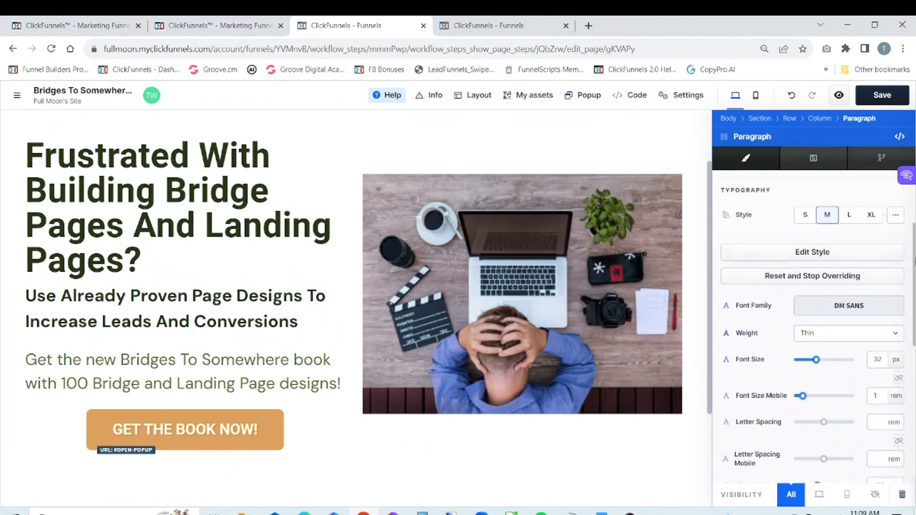
pyautogui.moveTo(915, 261); pyautogui.dragTo(915, 265)
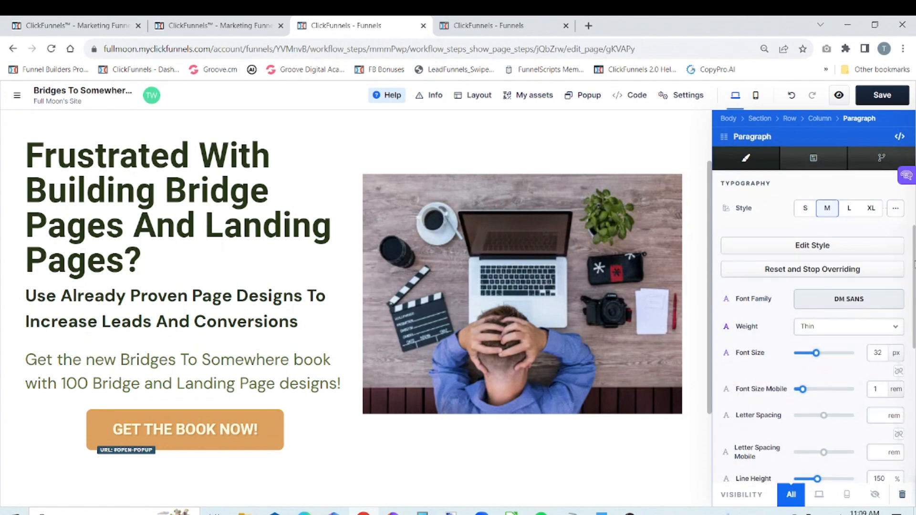
pyautogui.click(459, 27)
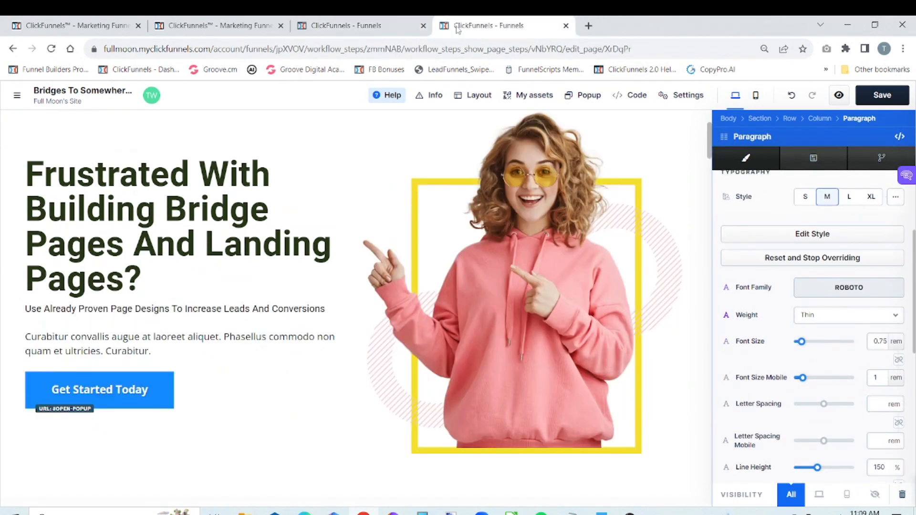
pyautogui.click(855, 297)
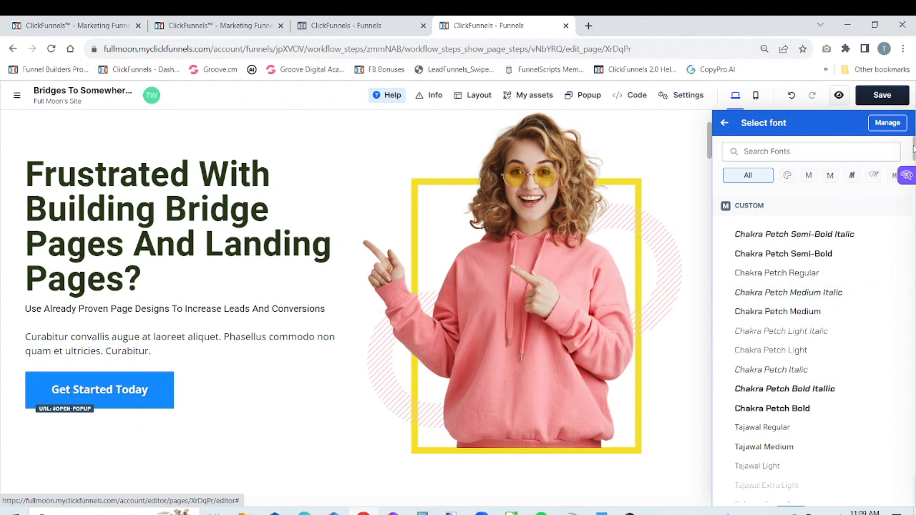
pyautogui.moveTo(913, 149); pyautogui.dragTo(913, 268)
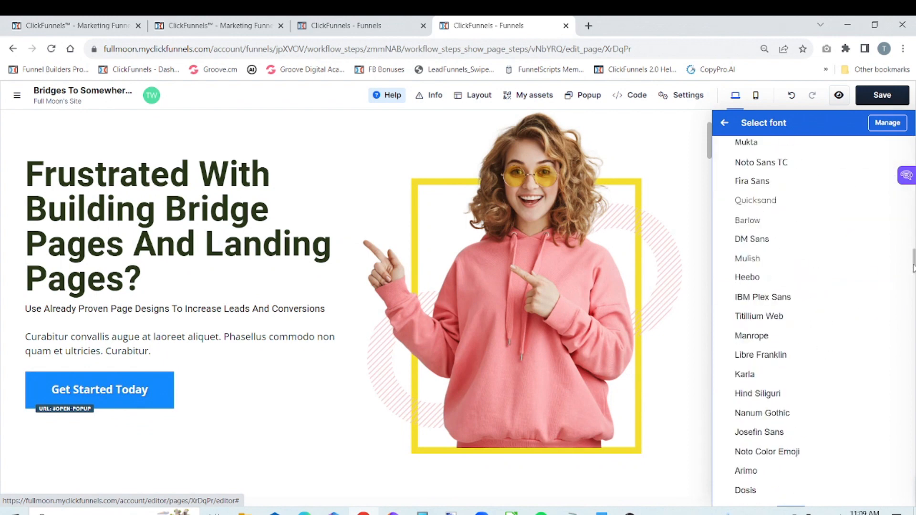
pyautogui.click(752, 239)
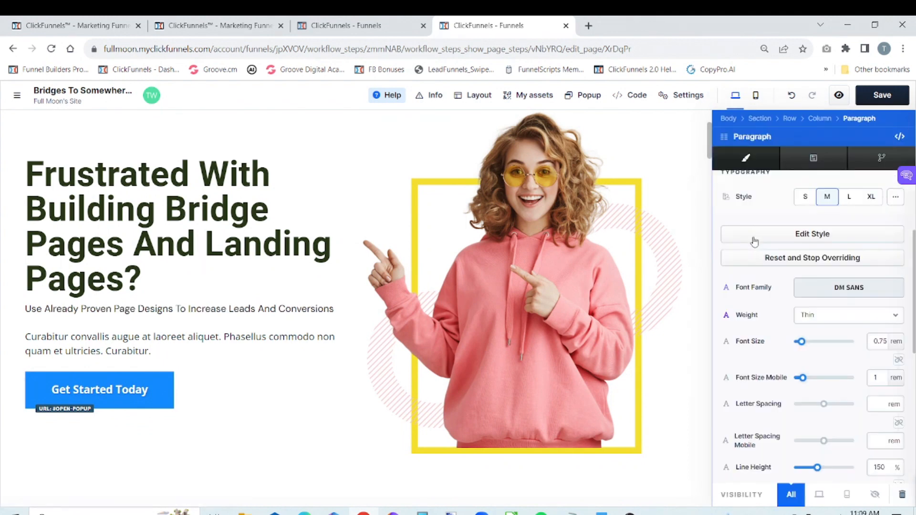
# Set the V2 subheadline's font size to 32 px and its weight to Medium
pyautogui.click(896, 341)
pyautogui.click(896, 357)
pyautogui.moveTo(804, 342); pyautogui.dragTo(816, 347)
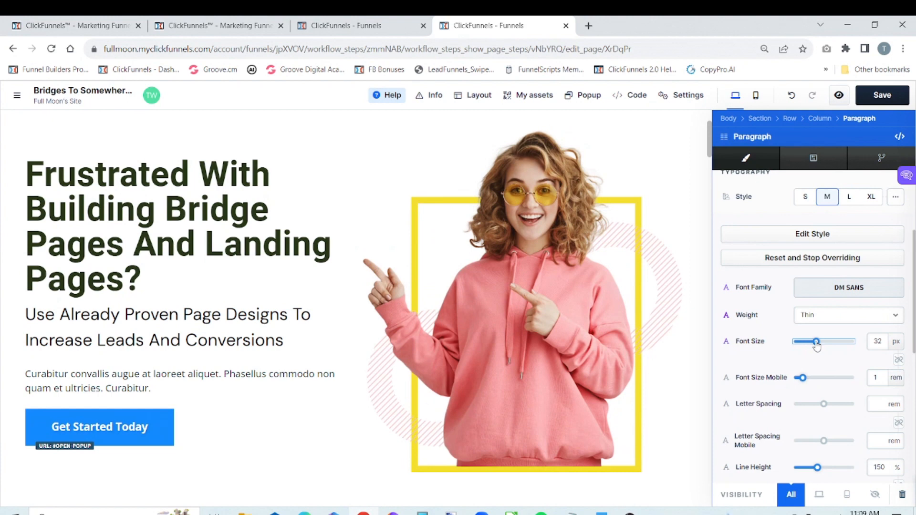
pyautogui.click(835, 315)
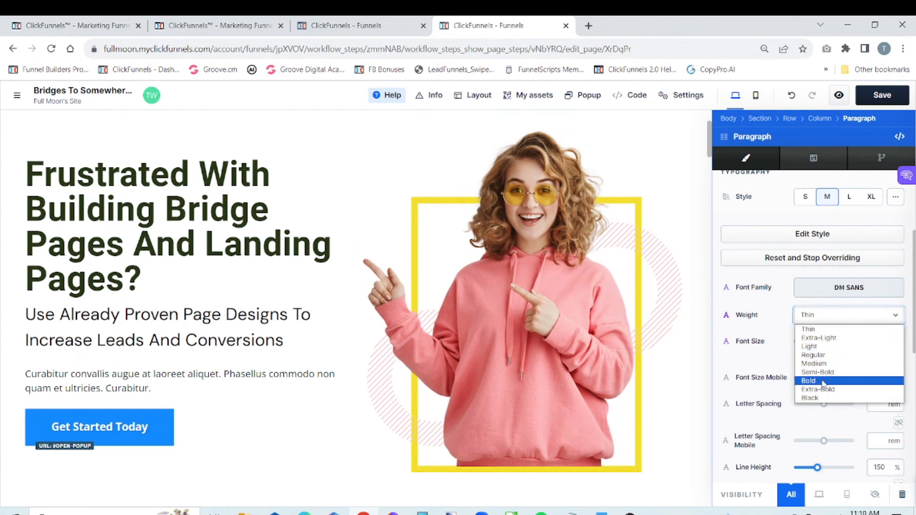
pyautogui.click(814, 364)
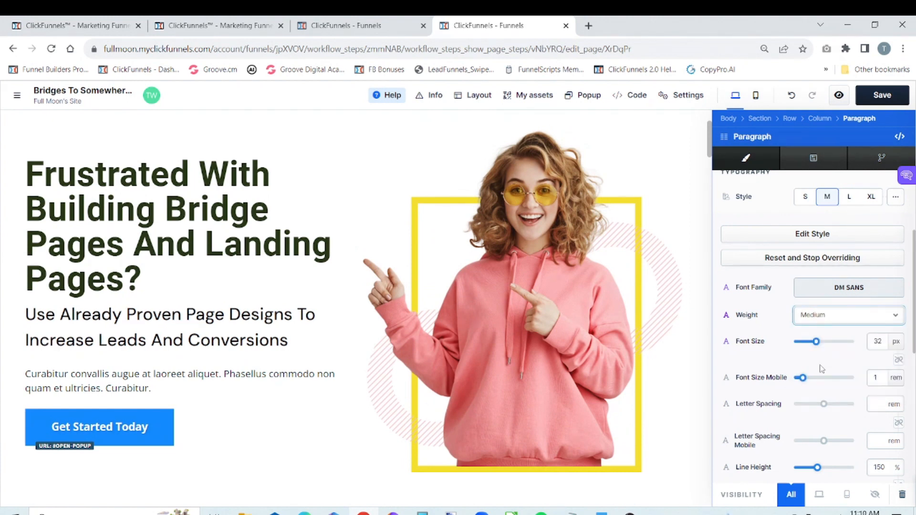
pyautogui.click(345, 349)
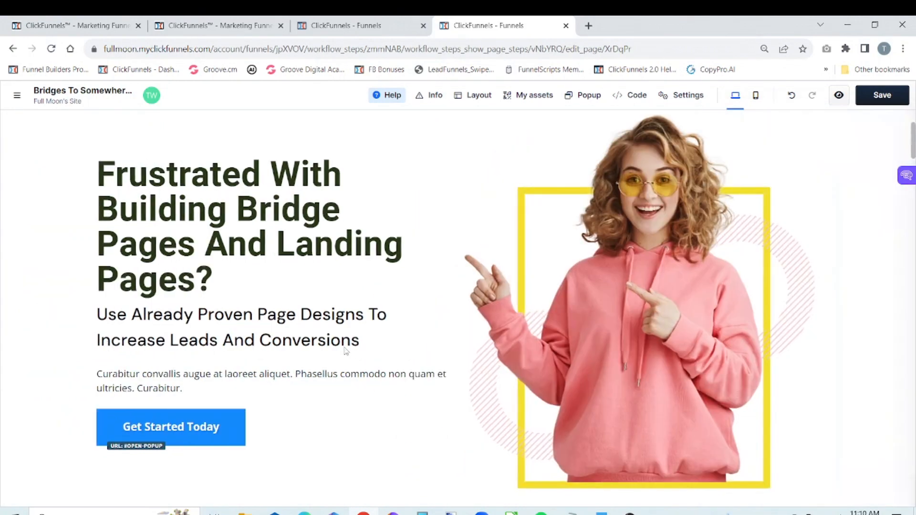
# Copy the paragraph "Get the new Bridges To Somewhere book with 100 Bridge and Landing Page designs!" from the V1 optin page
pyautogui.click(382, 25)
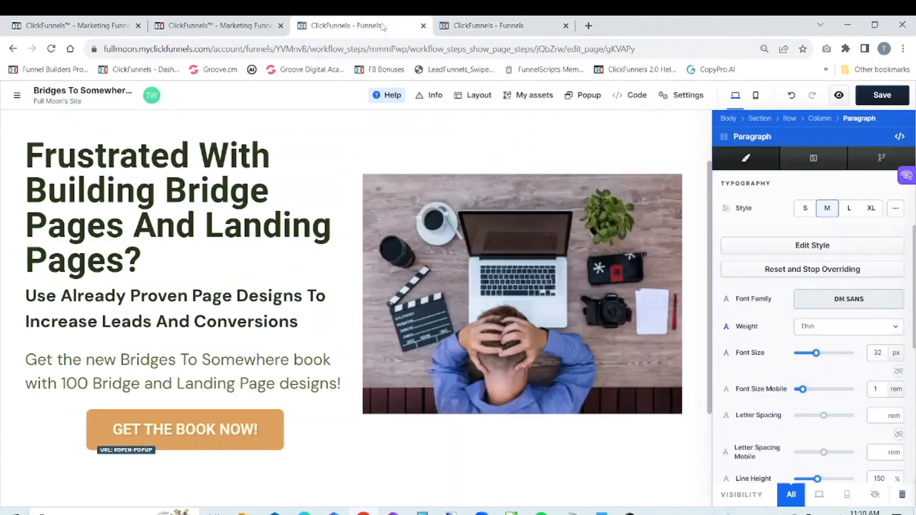
pyautogui.click(485, 28)
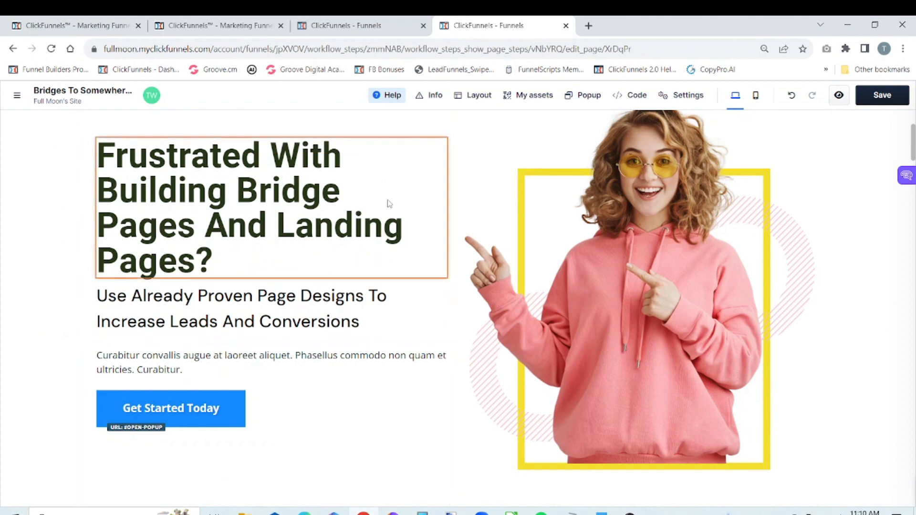
pyautogui.click(367, 25)
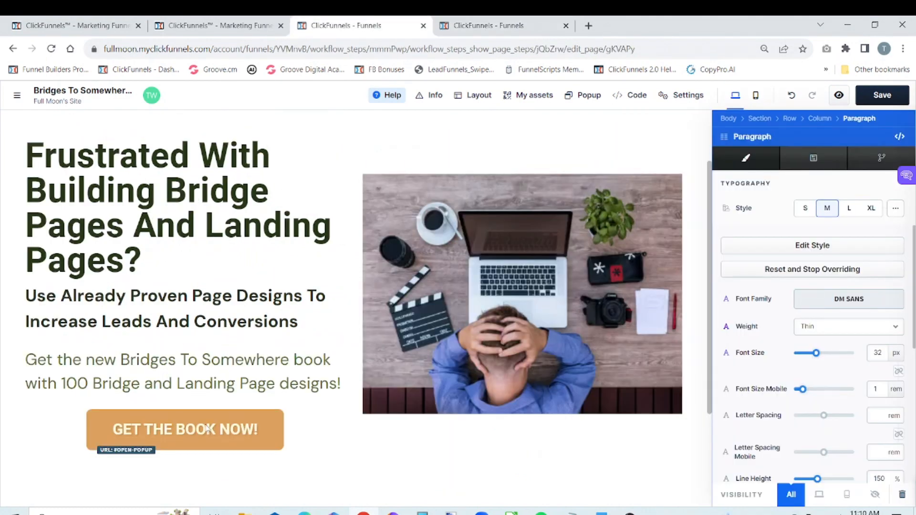
pyautogui.moveTo(338, 383); pyautogui.dragTo(344, 385)
pyautogui.click(346, 387)
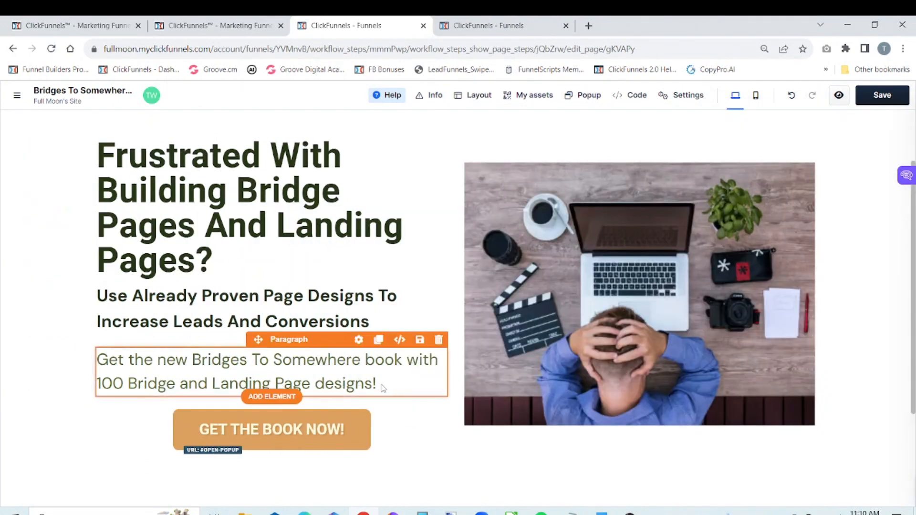
pyautogui.moveTo(377, 383); pyautogui.dragTo(292, 382)
pyautogui.click(292, 382)
pyautogui.moveTo(377, 383); pyautogui.dragTo(102, 366)
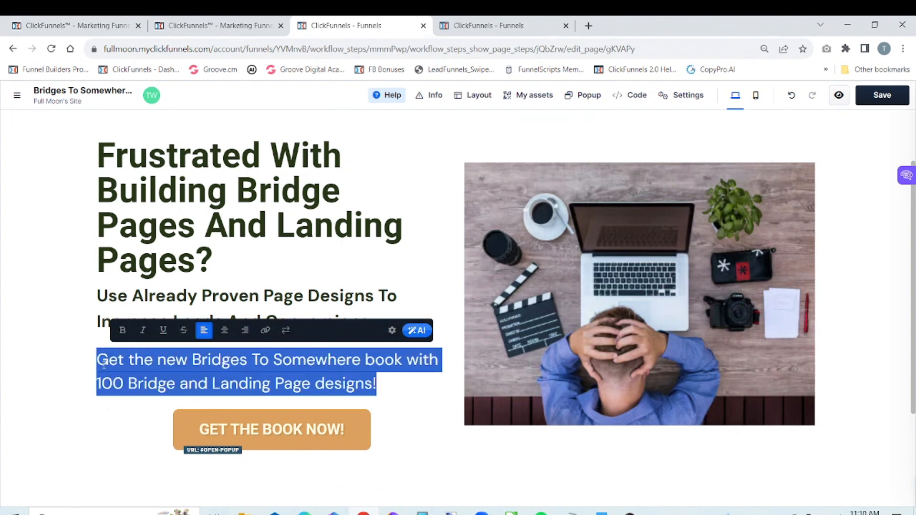
pyautogui.rightClick(104, 364)
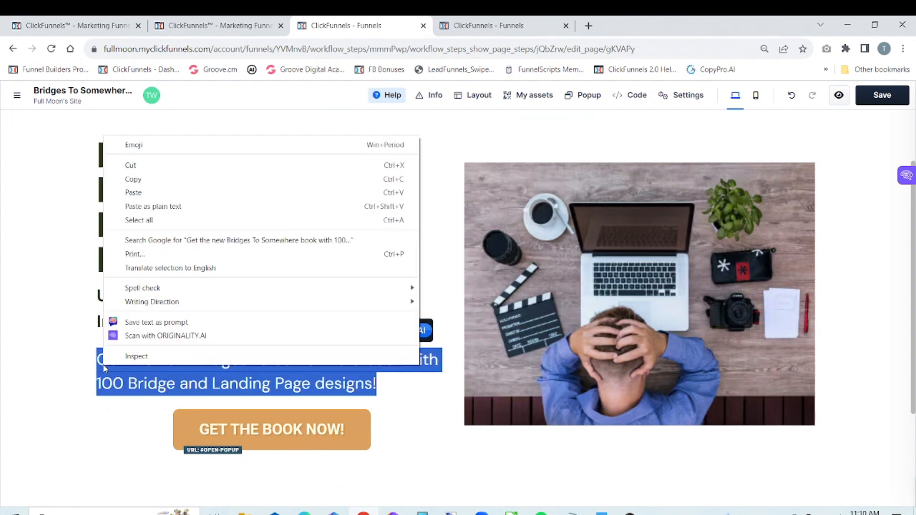
pyautogui.click(133, 180)
# Replace the V2 page's "Curabitur convallis" placeholder paragraph with the copied "Get the new Bridges To Somewhere book with 100 Bridge and Landing Page designs!"
pyautogui.click(479, 29)
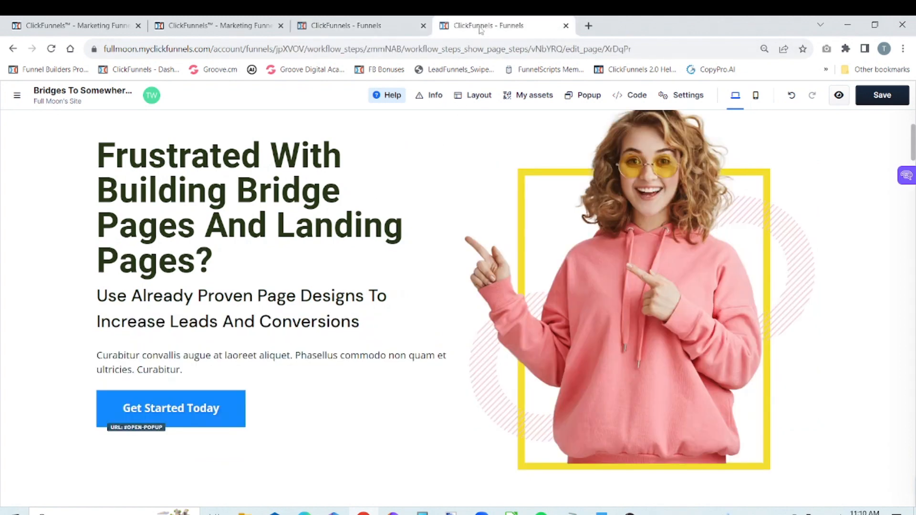
pyautogui.click(233, 370)
pyautogui.press('BackSpace')
pyautogui.press('BackSpace')
pyautogui.press('BackSpace')
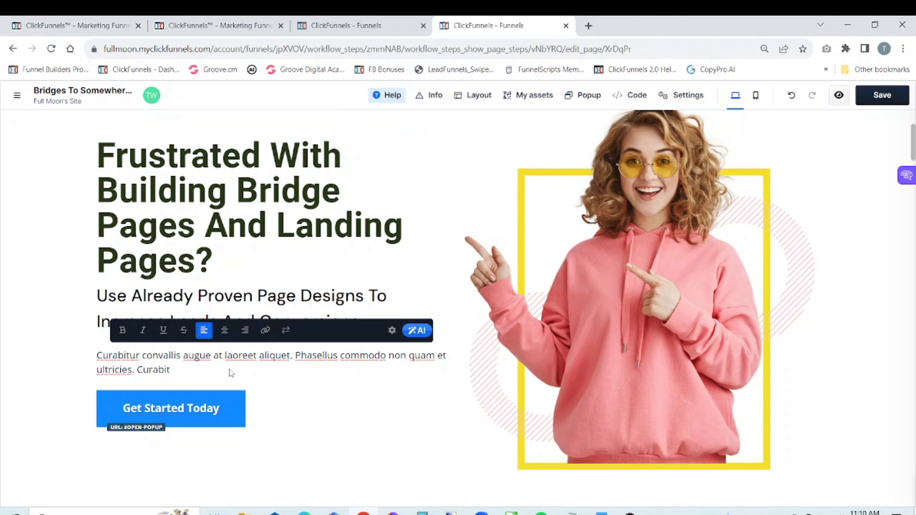
pyautogui.press('BackSpace')
pyautogui.press('BackSpace')
pyautogui.press('BackSpace')
pyautogui.press('BackSpace')
pyautogui.press('BackSpace')
pyautogui.press('BackSpace')
pyautogui.press('BackSpace')
pyautogui.press('BackSpace')
pyautogui.press('BackSpace')
pyautogui.press('BackSpace')
pyautogui.press('BackSpace')
pyautogui.press('BackSpace')
pyautogui.press('BackSpace')
pyautogui.press('BackSpace')
pyautogui.press('BackSpace')
pyautogui.press('BackSpace')
pyautogui.press('BackSpace')
pyautogui.press('BackSpace')
pyautogui.press('BackSpace')
pyautogui.press('BackSpace')
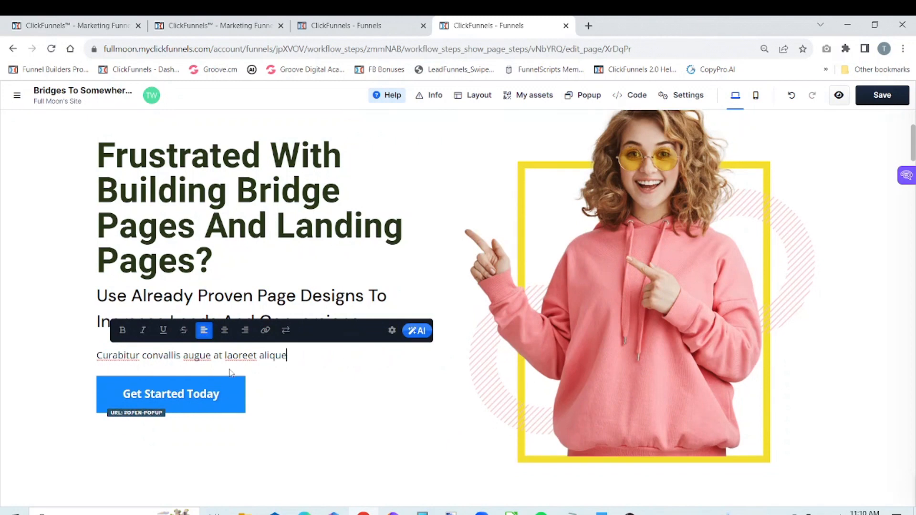
pyautogui.press('BackSpace')
pyautogui.press('BackSpace')
pyautogui.press('BackSpace')
pyautogui.press('BackSpace')
pyautogui.press('BackSpace')
pyautogui.press('BackSpace')
pyautogui.press('BackSpace')
pyautogui.press('BackSpace')
pyautogui.press('BackSpace')
pyautogui.press('BackSpace')
pyautogui.press('BackSpace')
pyautogui.press('BackSpace')
pyautogui.press('BackSpace')
pyautogui.press('BackSpace')
pyautogui.press('BackSpace')
pyautogui.press('BackSpace')
pyautogui.press('BackSpace')
pyautogui.press('BackSpace')
pyautogui.press('BackSpace')
pyautogui.press('BackSpace')
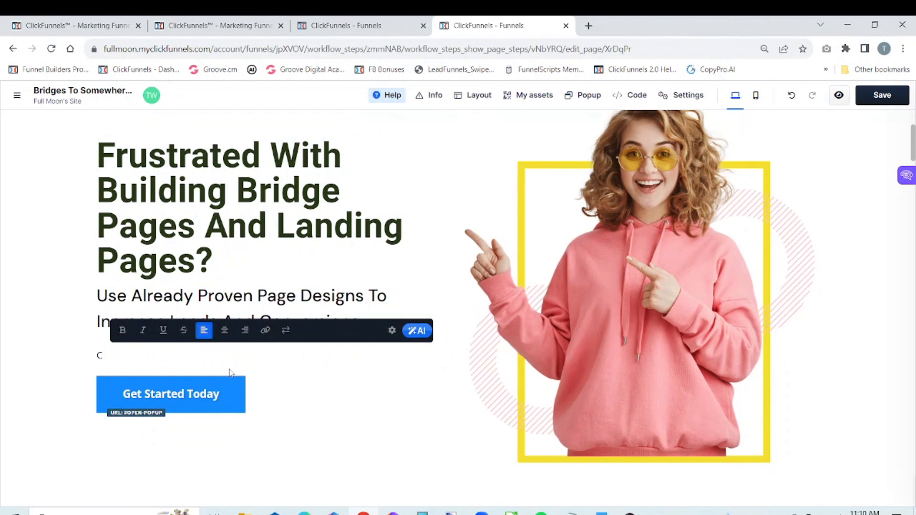
pyautogui.press('BackSpace')
pyautogui.hotkey('ctrl', 'v')
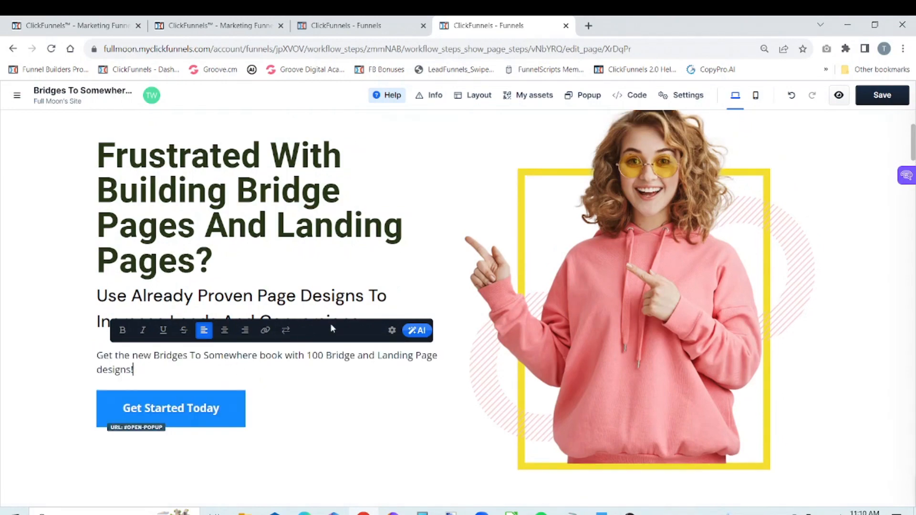
# Copy the Dark Olive Green hex code #606c38 from the Bridges To Somewhere Style notes in Notepad
pyautogui.click(396, 333)
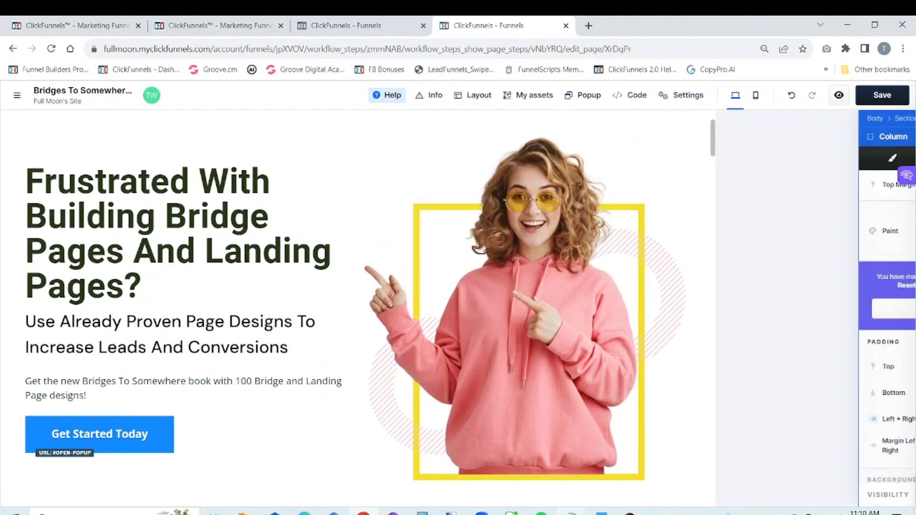
pyautogui.click(571, 513)
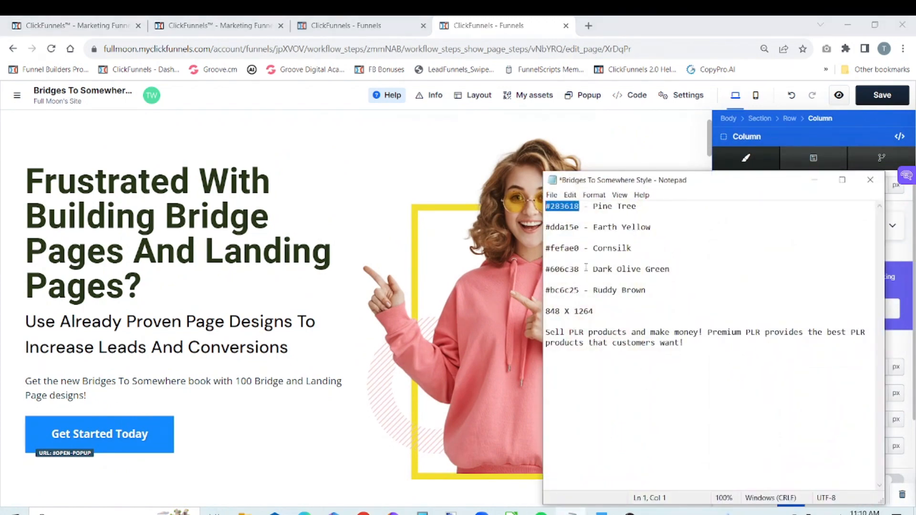
pyautogui.moveTo(578, 270); pyautogui.dragTo(545, 269)
pyautogui.rightClick(556, 268)
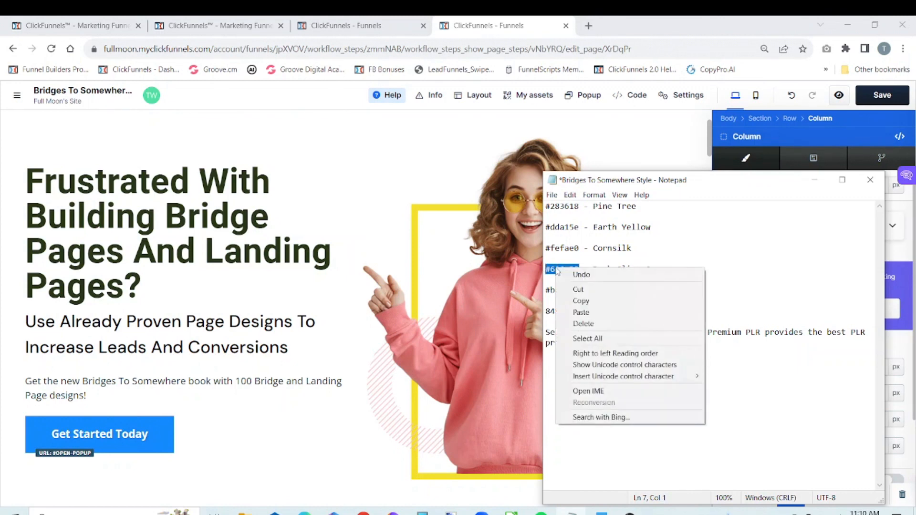
pyautogui.click(575, 301)
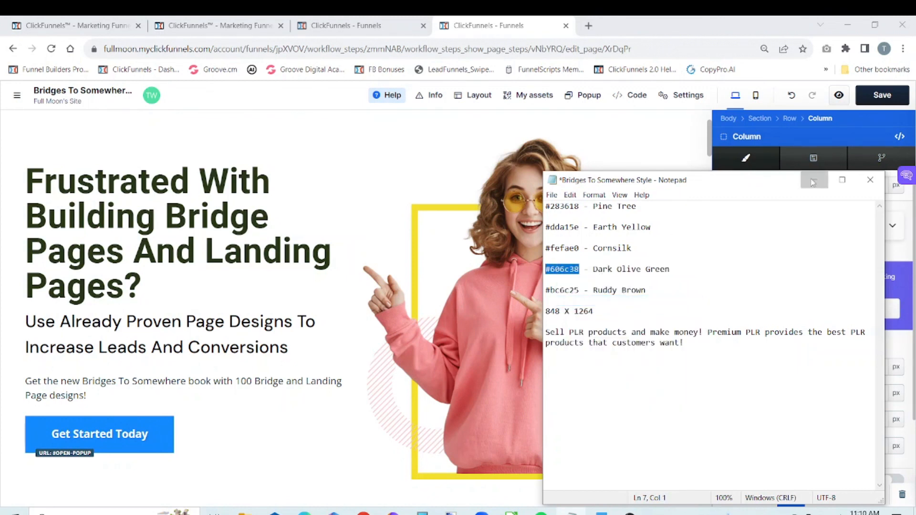
pyautogui.click(815, 180)
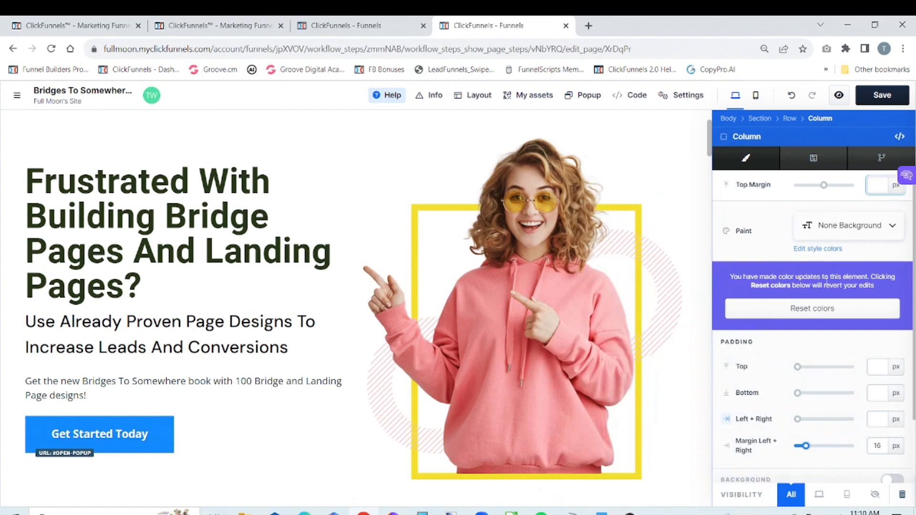
# Set the text color of the V2 page's "Get the new Bridges To Somewhere book" paragraph to the copied #606c38
pyautogui.click(358, 427)
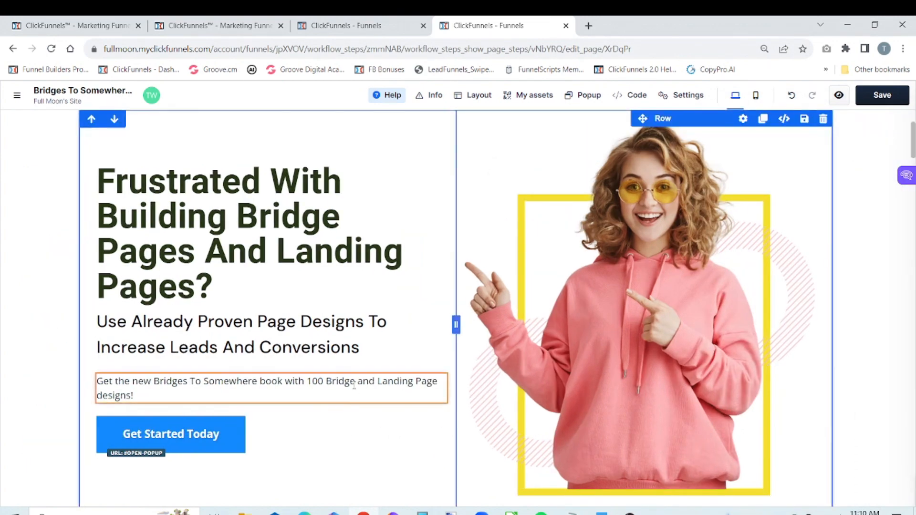
pyautogui.click(358, 381)
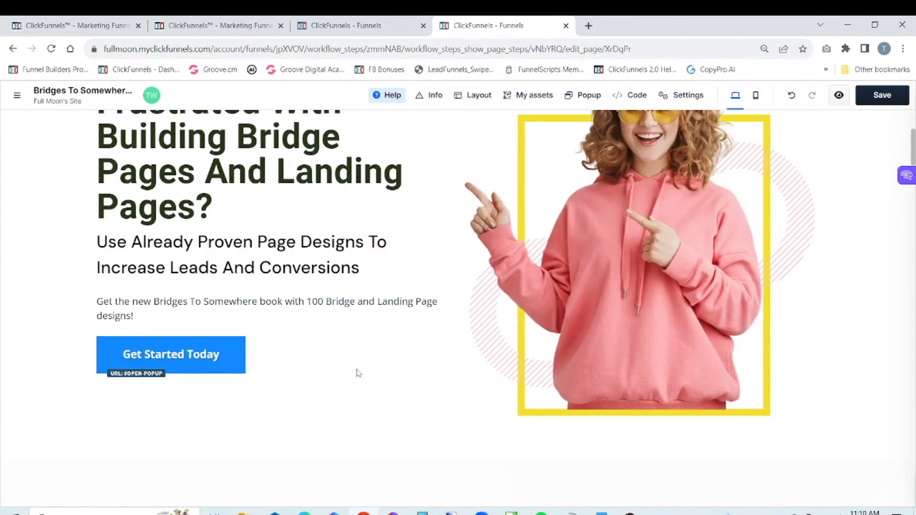
pyautogui.scroll(-3, 883, 334)
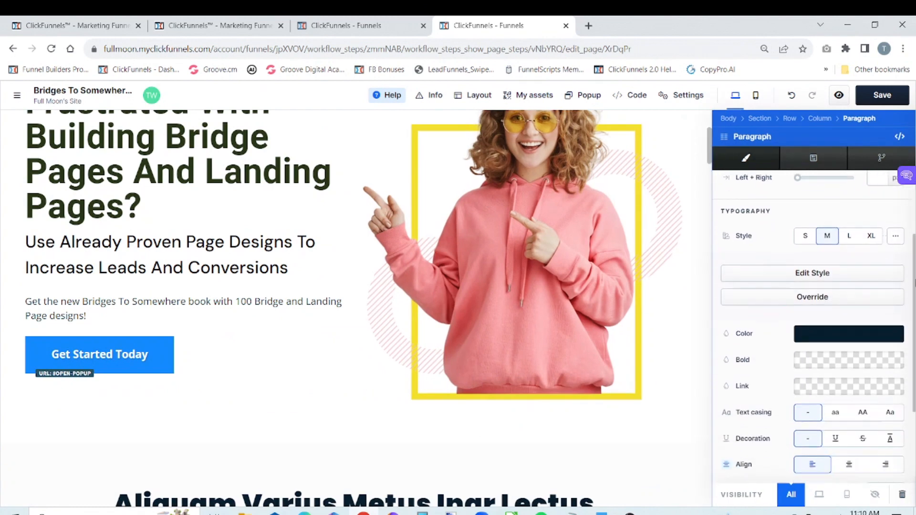
pyautogui.click(867, 332)
pyautogui.click(715, 380)
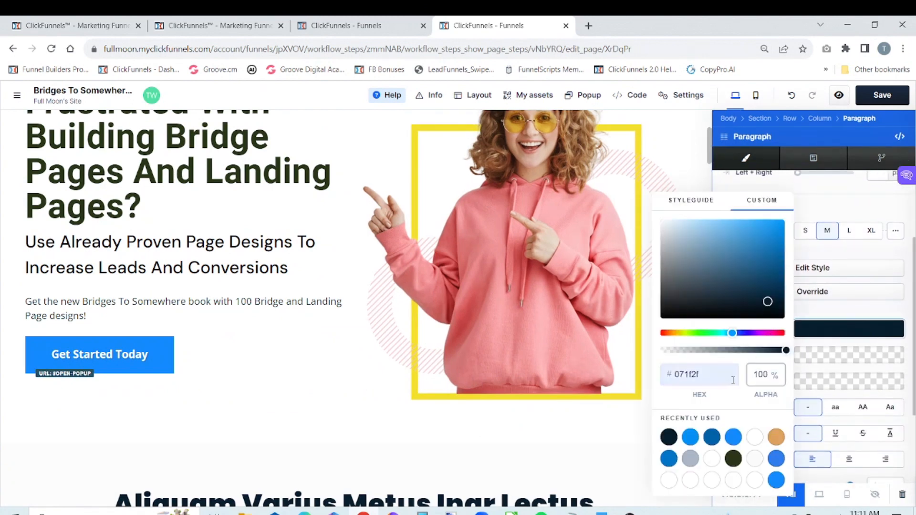
pyautogui.press('BackSpace')
pyautogui.press('BackSpace')
pyautogui.press('BackSpace')
pyautogui.press('BackSpace')
pyautogui.press('BackSpace')
pyautogui.press('BackSpace')
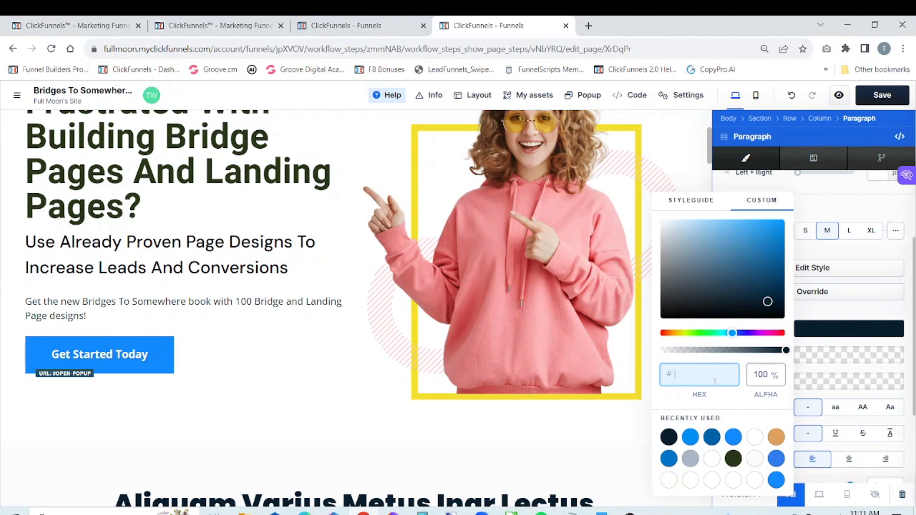
pyautogui.hotkey('ctrl', 'v')
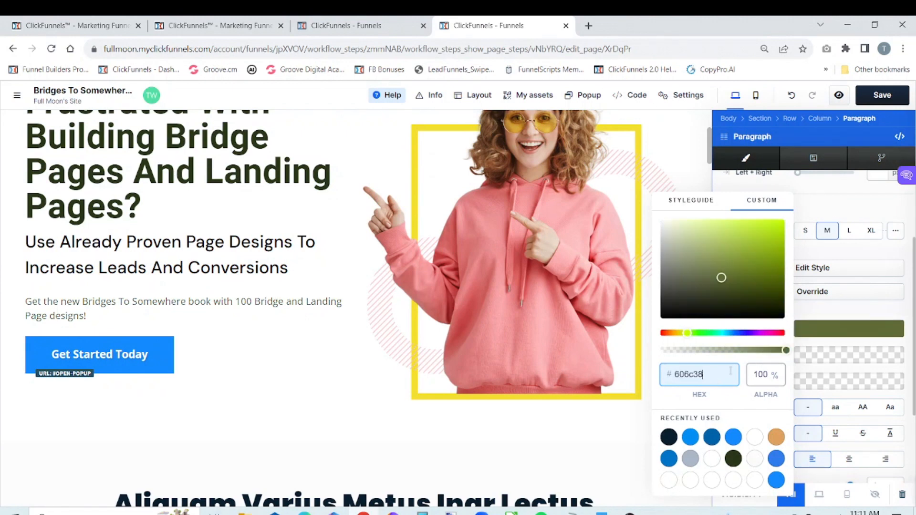
# Override the V2 paragraph's typography style and set its font family to DM Sans
pyautogui.click(868, 291)
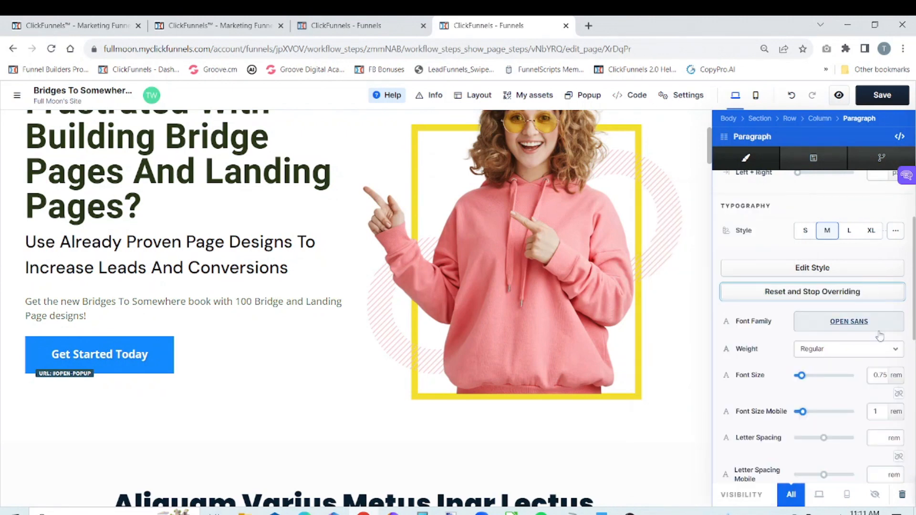
pyautogui.click(876, 324)
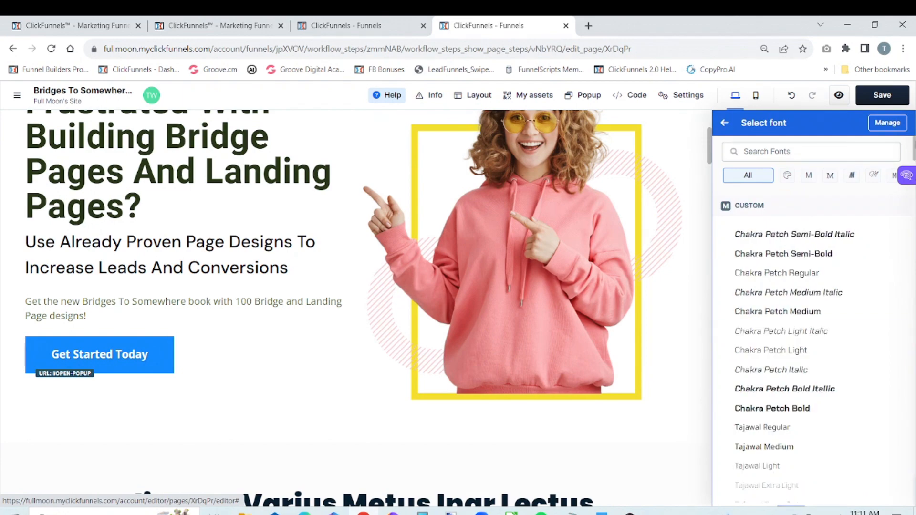
pyautogui.scroll(-10, 792, 310)
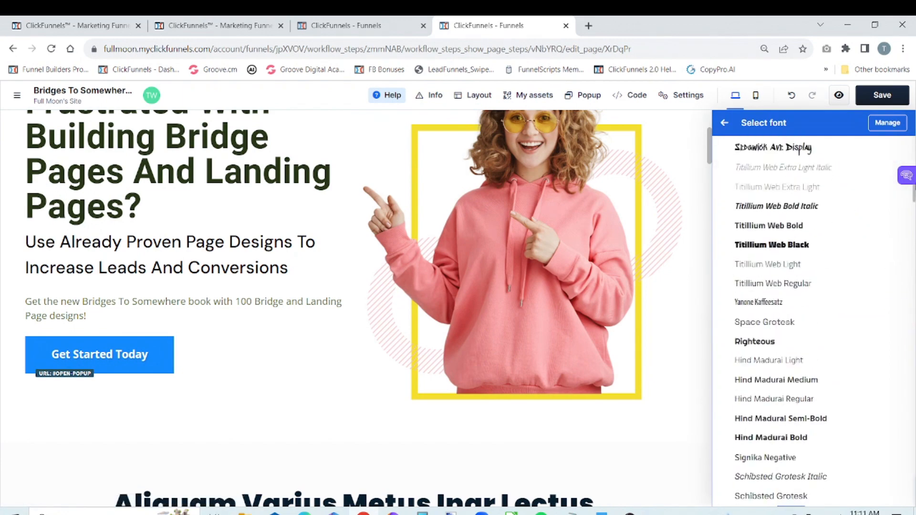
pyautogui.moveTo(913, 190); pyautogui.dragTo(912, 254)
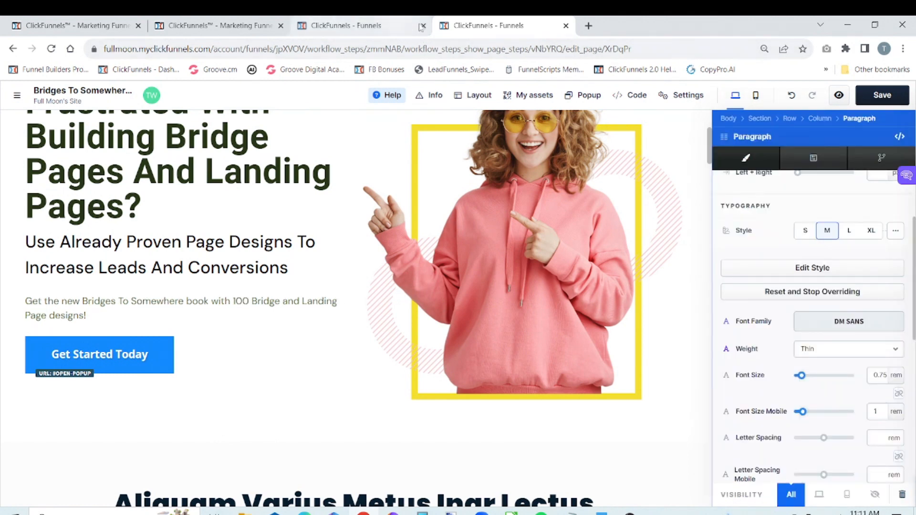
# Check the V1 paragraph's typography settings and set the V2 paragraph's font size to 30 px to match
pyautogui.click(358, 27)
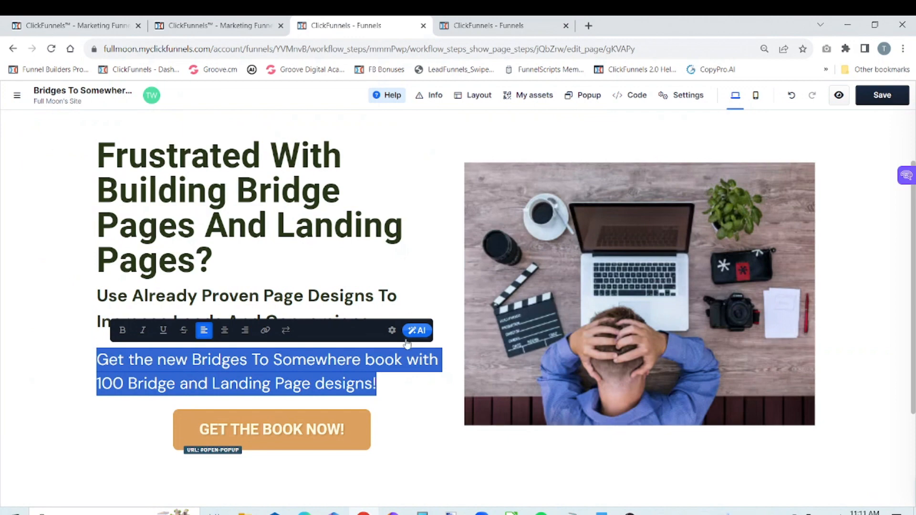
pyautogui.click(392, 333)
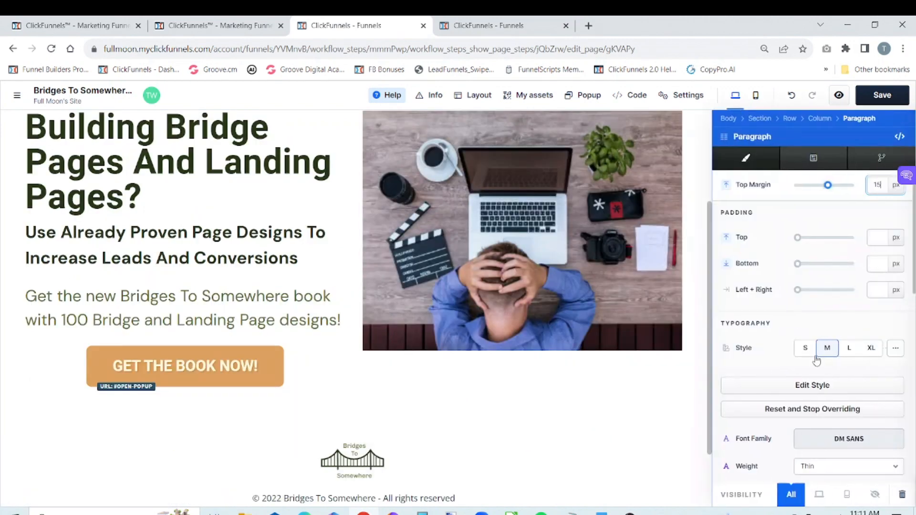
pyautogui.moveTo(915, 268); pyautogui.dragTo(913, 329)
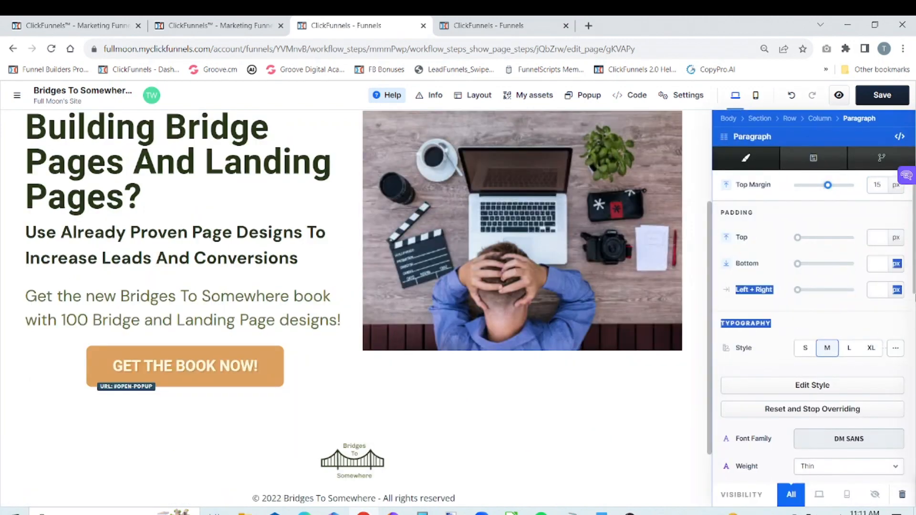
pyautogui.moveTo(915, 280); pyautogui.dragTo(915, 332)
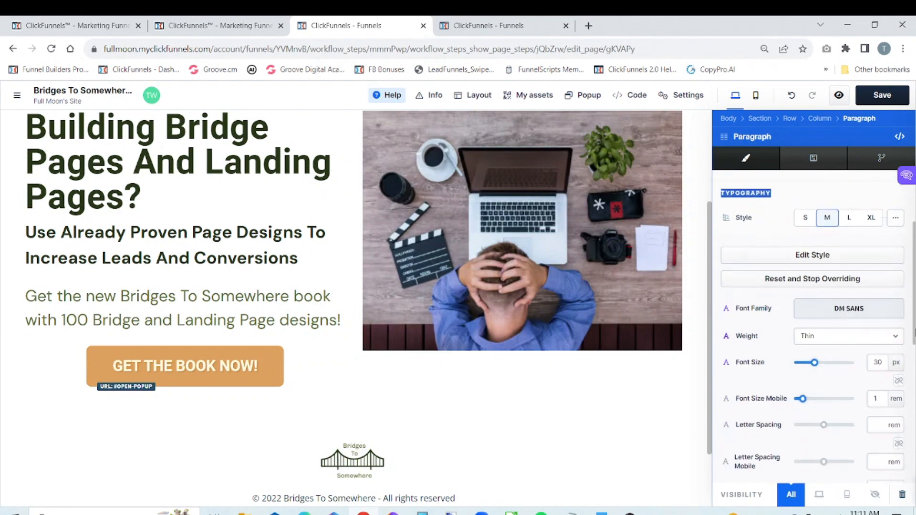
pyautogui.hotkey('ctrl', 'Tab')
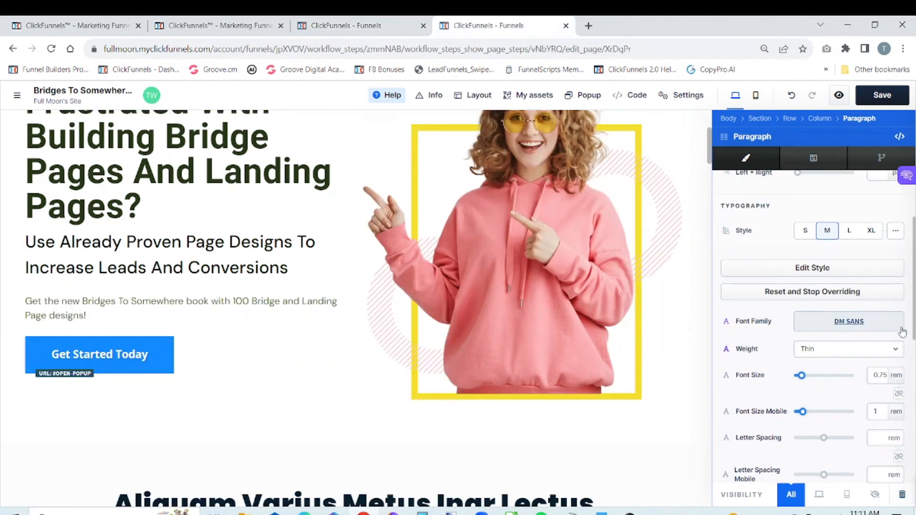
pyautogui.click(896, 375)
pyautogui.click(899, 393)
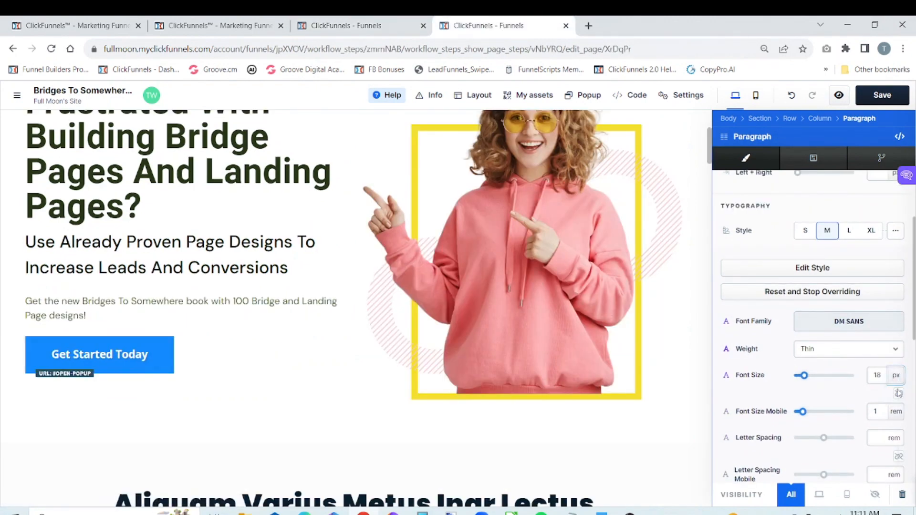
pyautogui.moveTo(804, 375); pyautogui.dragTo(814, 377)
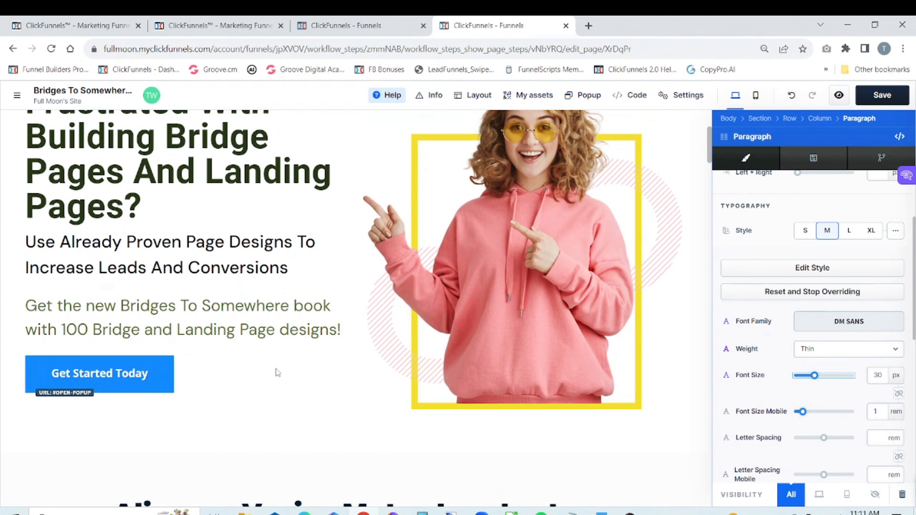
pyautogui.click(303, 396)
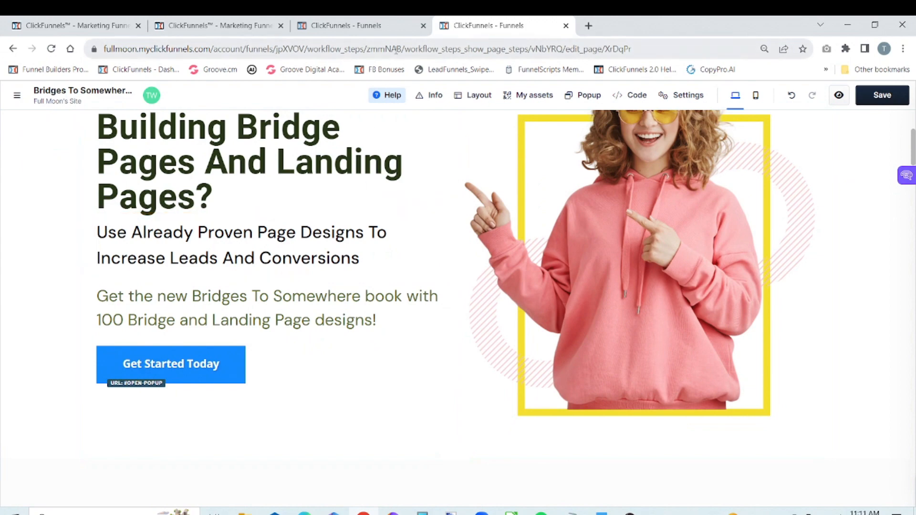
# Check the V1 page's call-to-action button and change the V2 "Get Started Today" button's text to "GET THE BOOK NOW!"
pyautogui.click(384, 32)
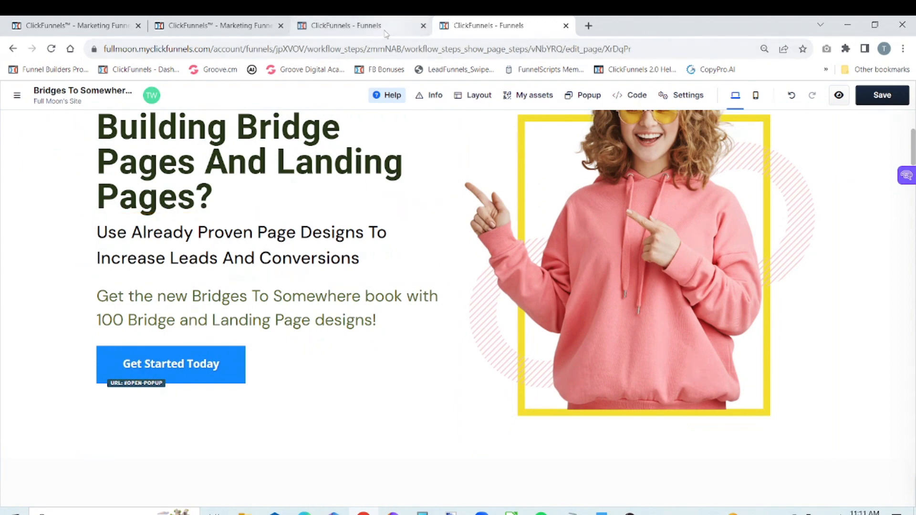
pyautogui.click(473, 26)
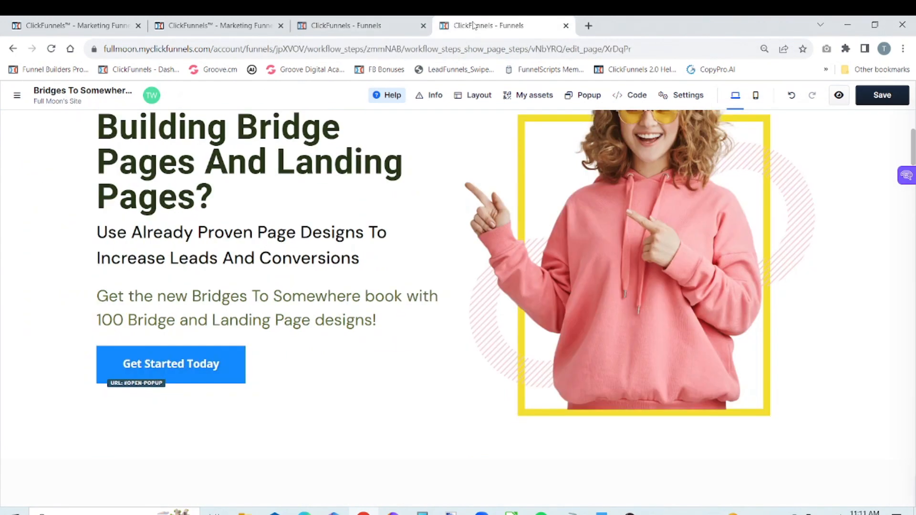
pyautogui.click(212, 364)
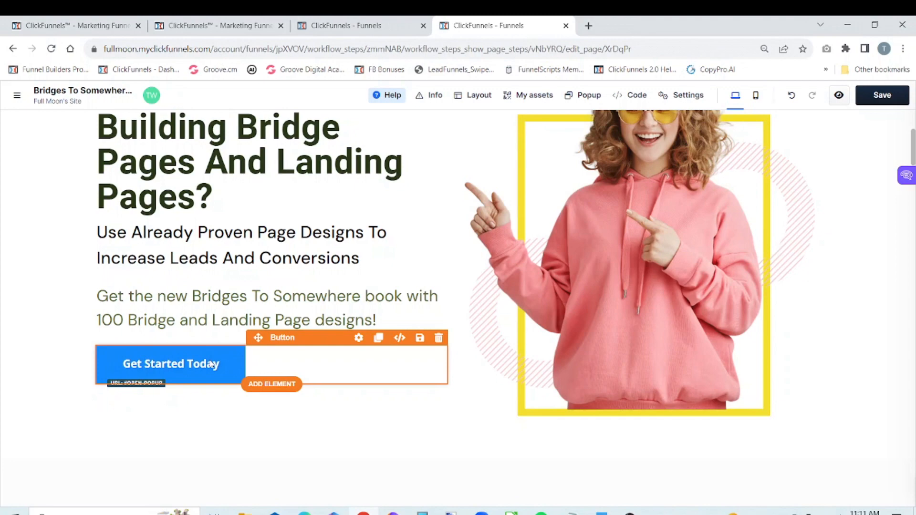
pyautogui.click(373, 20)
pyautogui.click(473, 24)
pyautogui.scroll(-1, 362, 342)
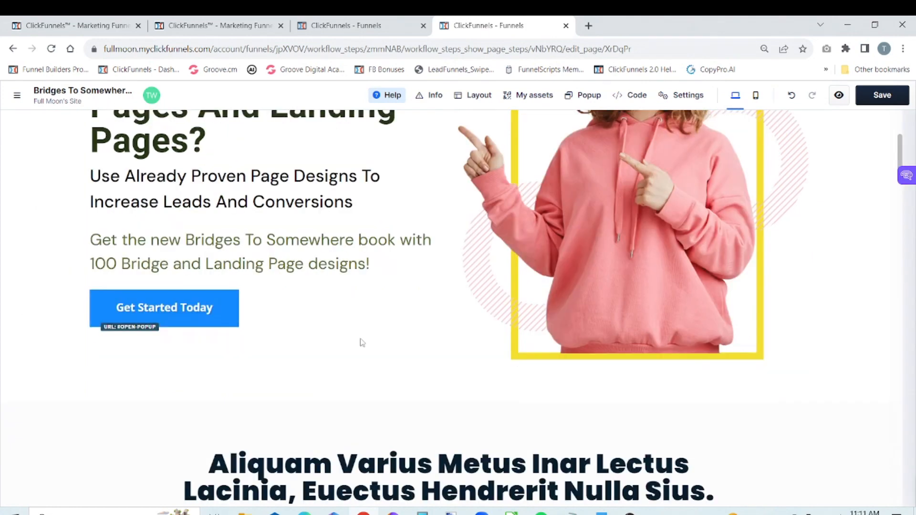
pyautogui.click(362, 342)
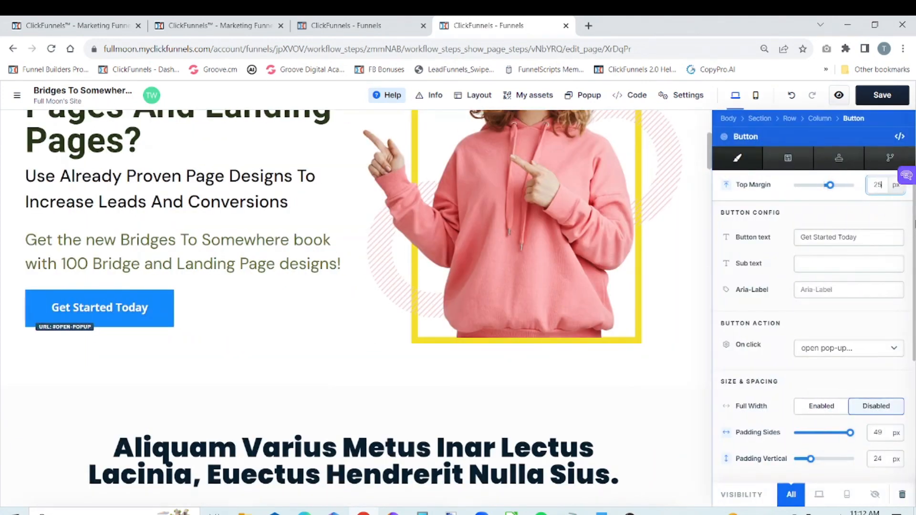
pyautogui.click(351, 29)
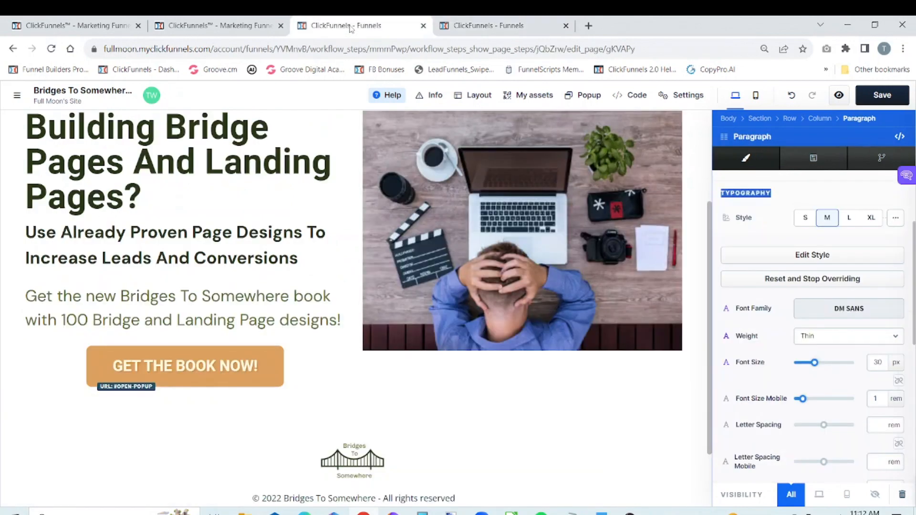
pyautogui.click(490, 28)
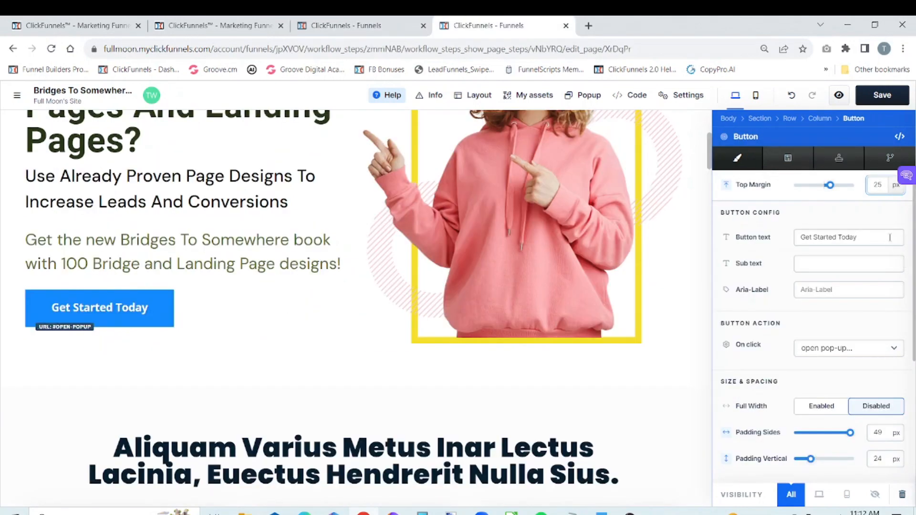
pyautogui.click(876, 231)
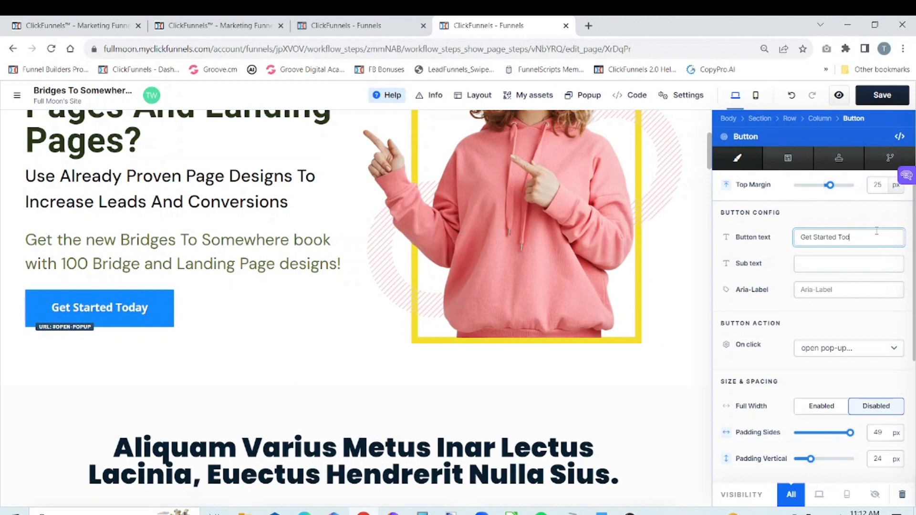
pyautogui.press('BackSpace')
pyautogui.press('BackSpace')
pyautogui.press('BackSpace')
pyautogui.press('BackSpace')
pyautogui.press('BackSpace')
pyautogui.press('BackSpace')
pyautogui.press('BackSpace')
pyautogui.press('BackSpace')
pyautogui.press('BackSpace')
pyautogui.press('BackSpace')
pyautogui.press('BackSpace')
pyautogui.press('BackSpace')
pyautogui.press('BackSpace')
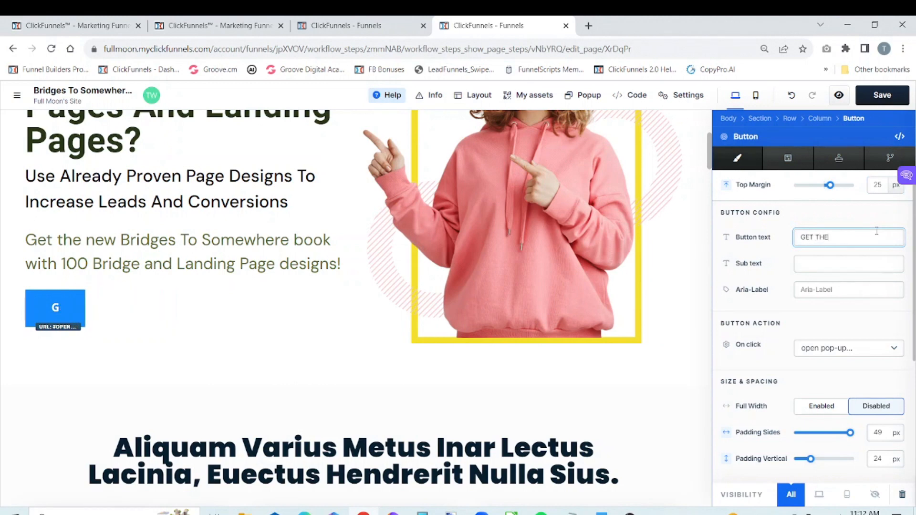
pyautogui.write('ET THE BOO')
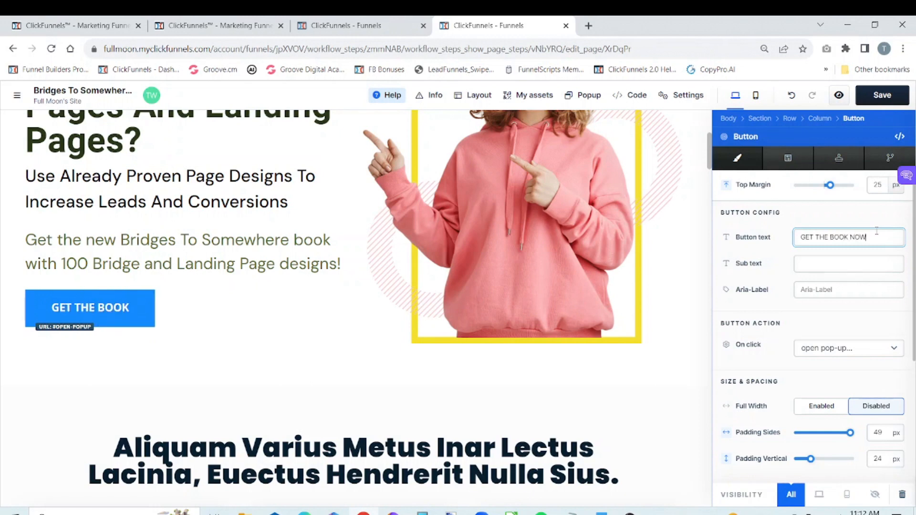
pyautogui.write('K NOW')
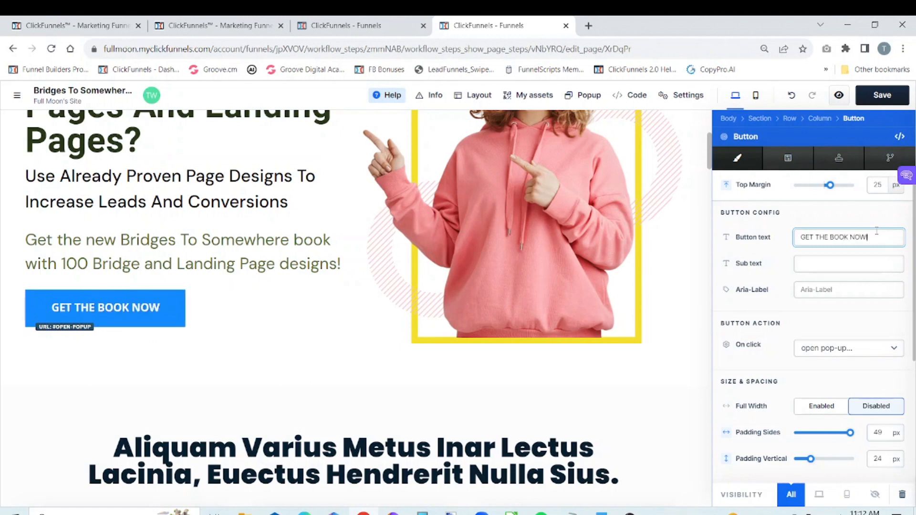
pyautogui.write('!')
pyautogui.moveTo(914, 214); pyautogui.dragTo(913, 358)
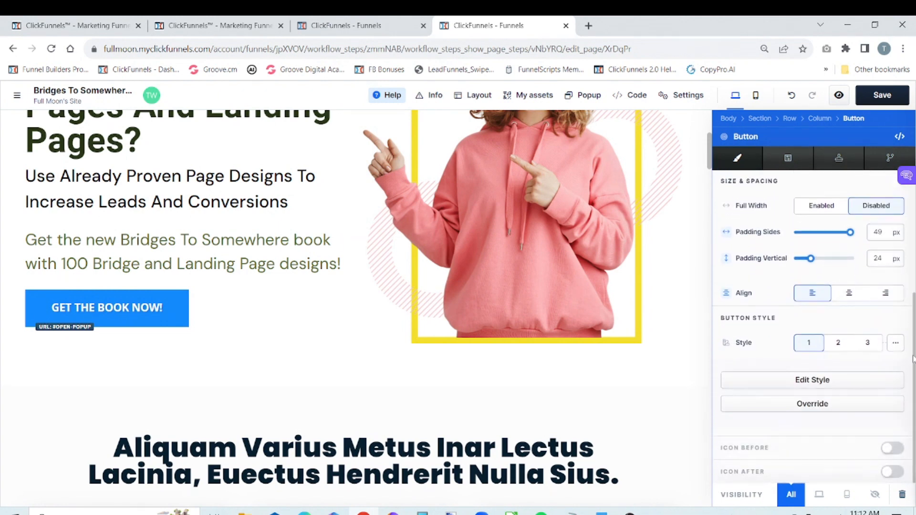
# Override the "GET THE BOOK NOW!" button's style and set its font to Roboto with Bold weight
pyautogui.click(852, 406)
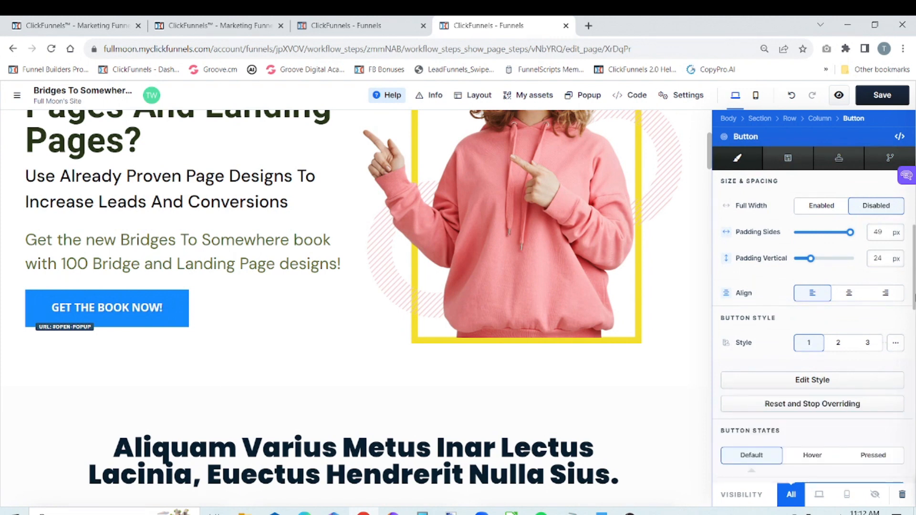
pyautogui.moveTo(914, 294); pyautogui.dragTo(915, 343)
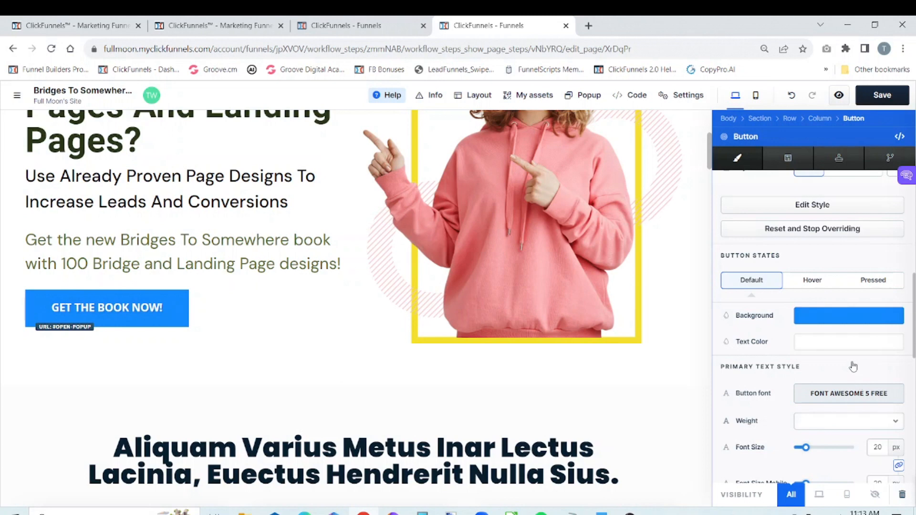
pyautogui.click(852, 400)
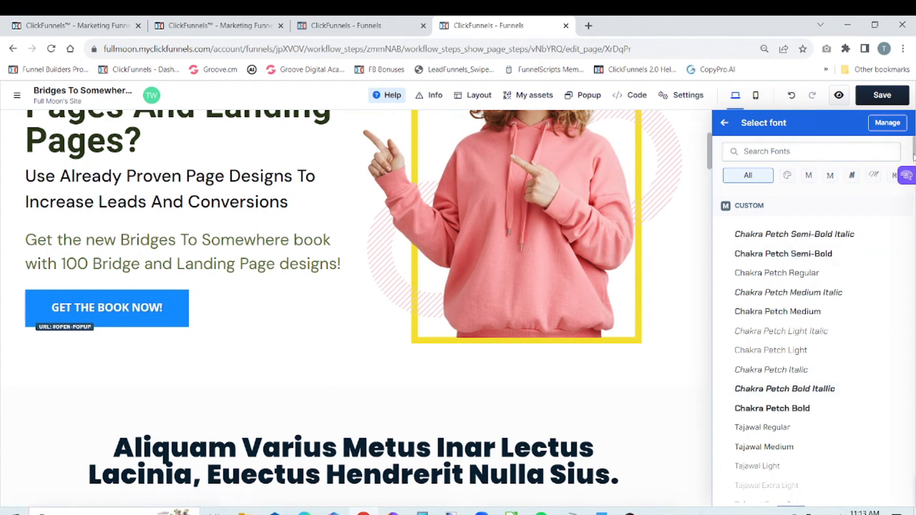
pyautogui.scroll(-10, 811, 310)
pyautogui.scroll(-5, 865, 298)
pyautogui.scroll(4, 865, 298)
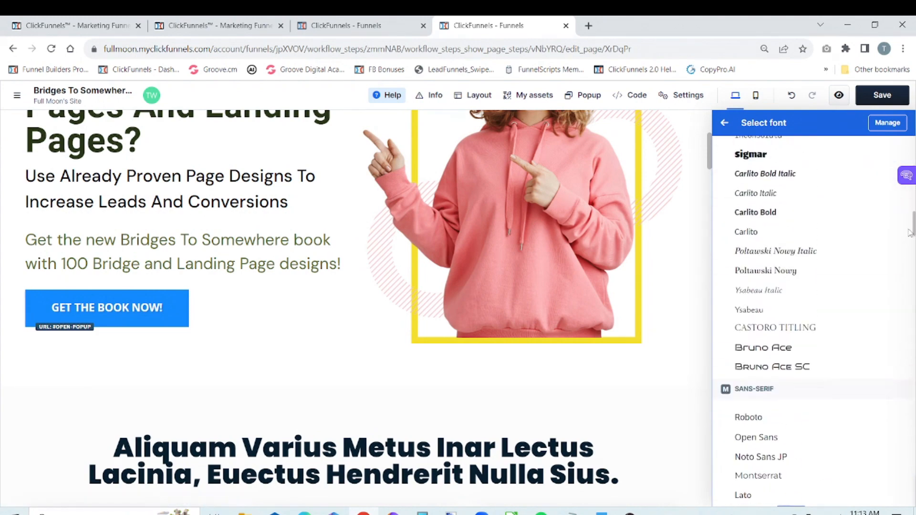
pyautogui.click(786, 421)
pyautogui.click(870, 421)
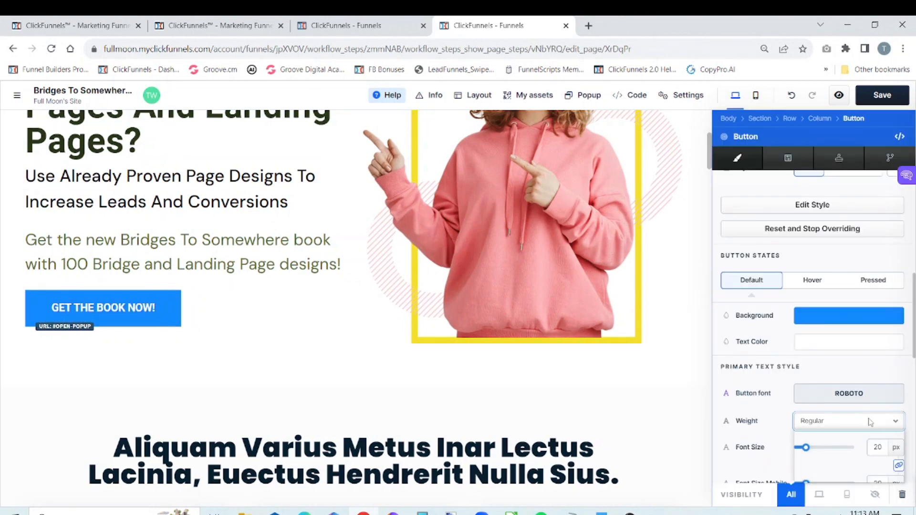
pyautogui.click(826, 473)
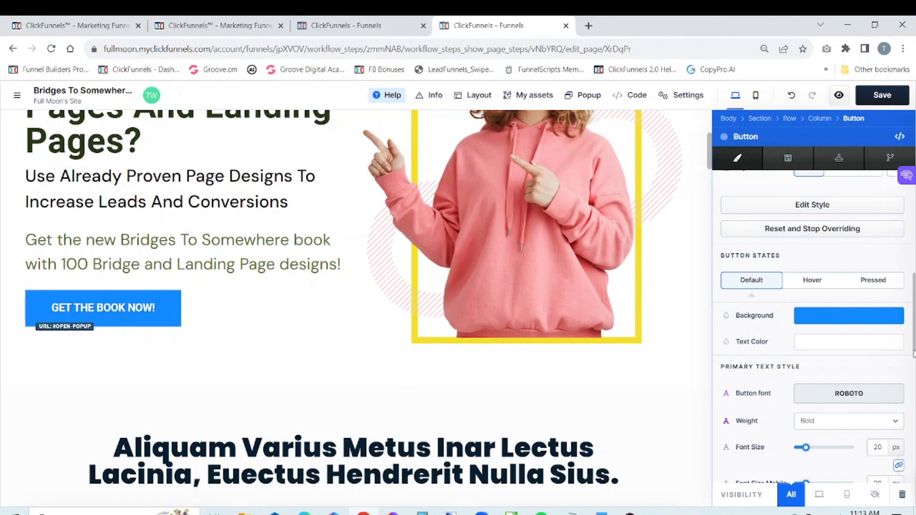
# Turn off the button's border and set all of its corners to 10 px
pyautogui.moveTo(913, 353); pyautogui.dragTo(913, 470)
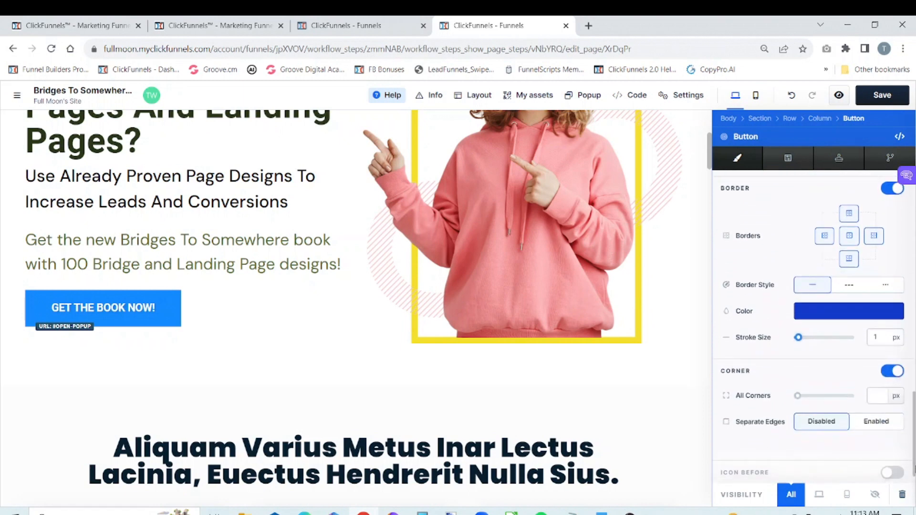
pyautogui.click(898, 191)
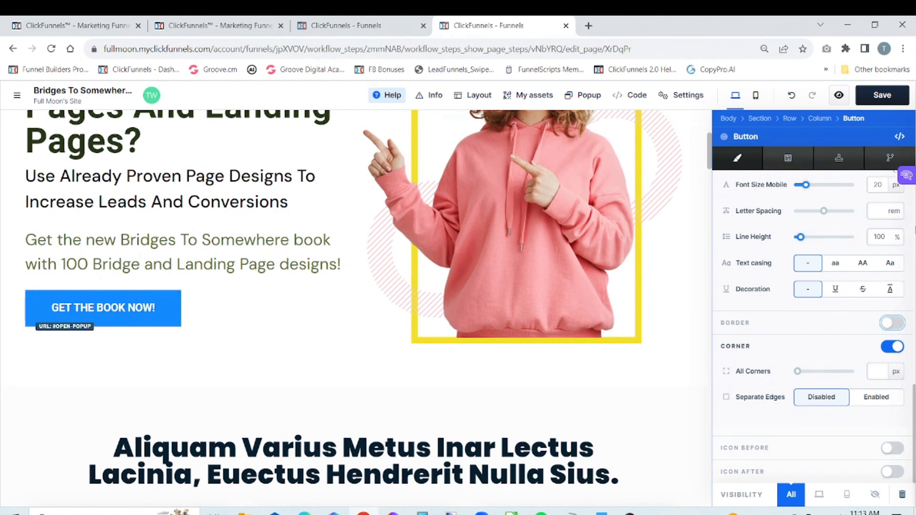
pyautogui.click(879, 369)
pyautogui.write('10')
pyautogui.moveTo(915, 472); pyautogui.dragTo(914, 416)
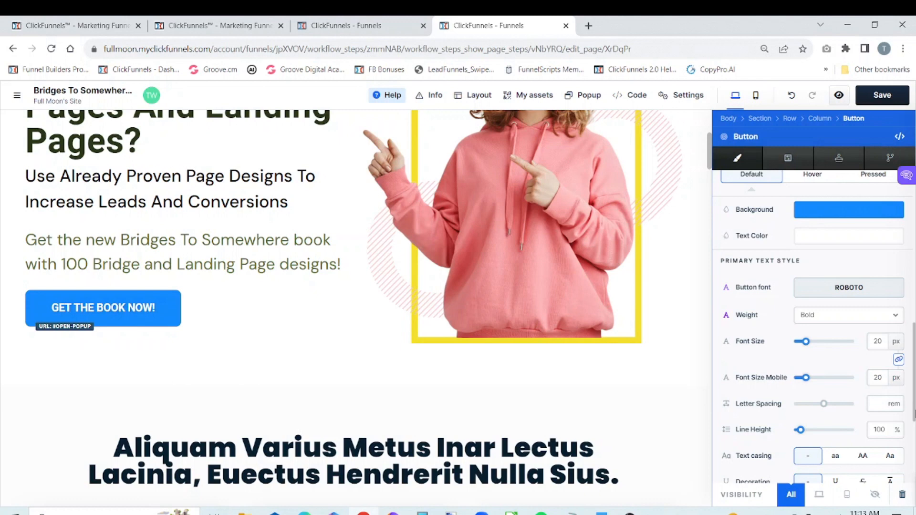
pyautogui.moveTo(914, 415); pyautogui.dragTo(898, 391)
pyautogui.scroll(-6, 898, 391)
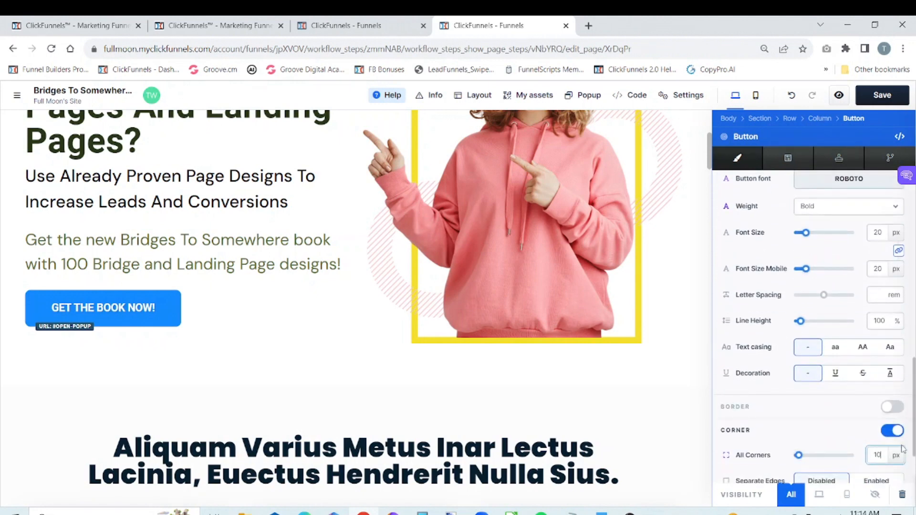
# Set the primary text shadow blur of Button Style 1 to 5 px in the style guide, update it and close it
pyautogui.scroll(10, 846, 273)
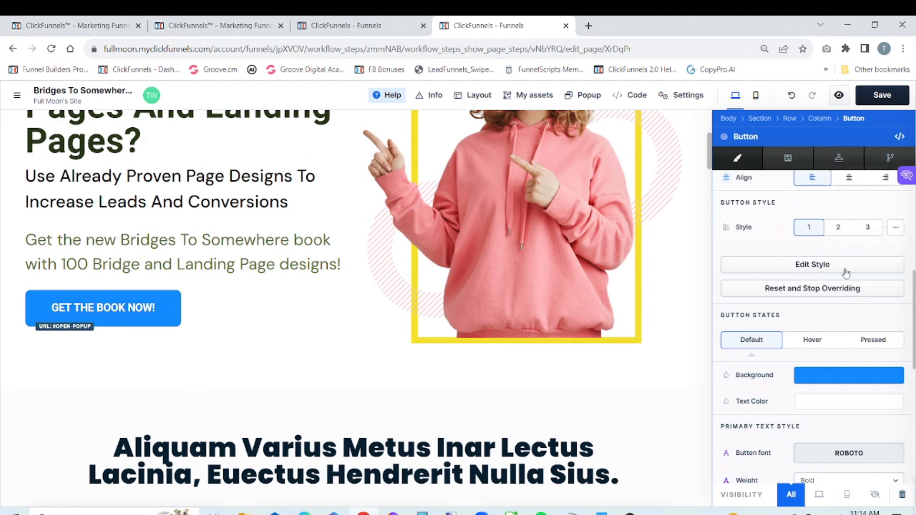
pyautogui.click(813, 268)
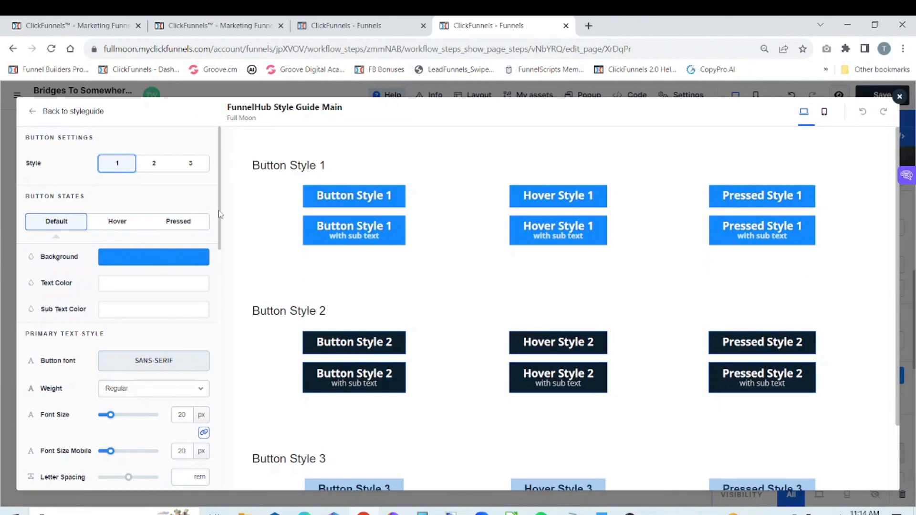
pyautogui.moveTo(221, 212); pyautogui.dragTo(221, 307)
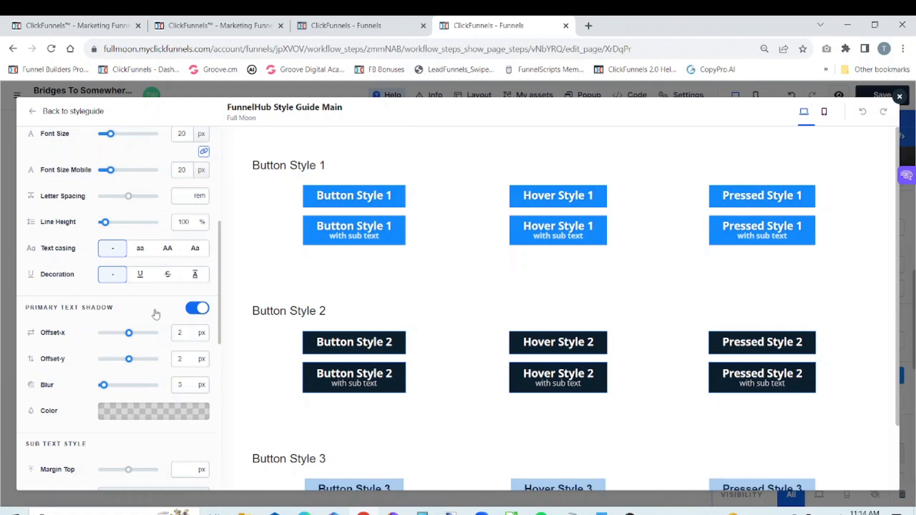
pyautogui.click(184, 384)
pyautogui.press('BackSpace')
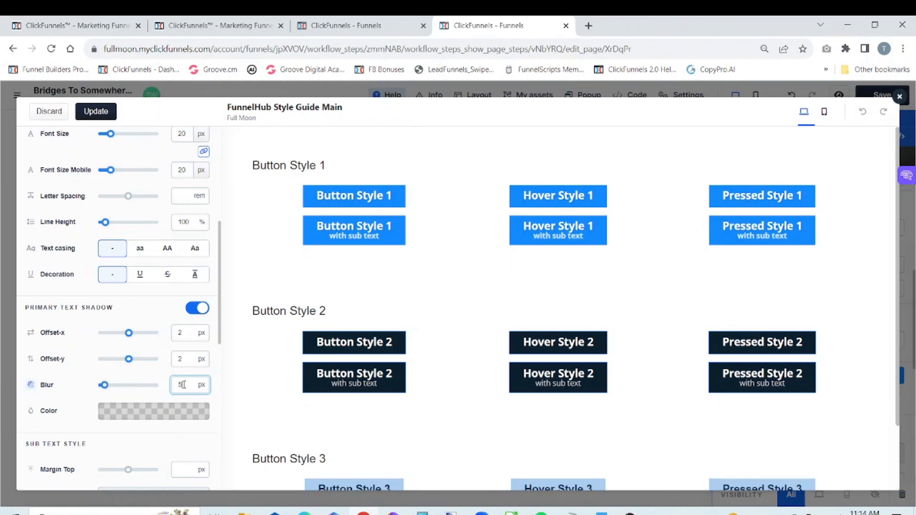
pyautogui.click(170, 418)
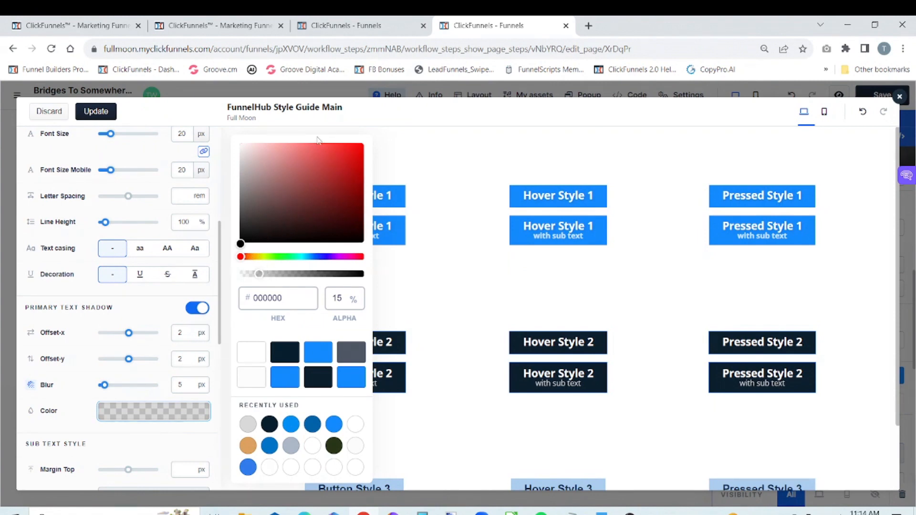
pyautogui.click(367, 118)
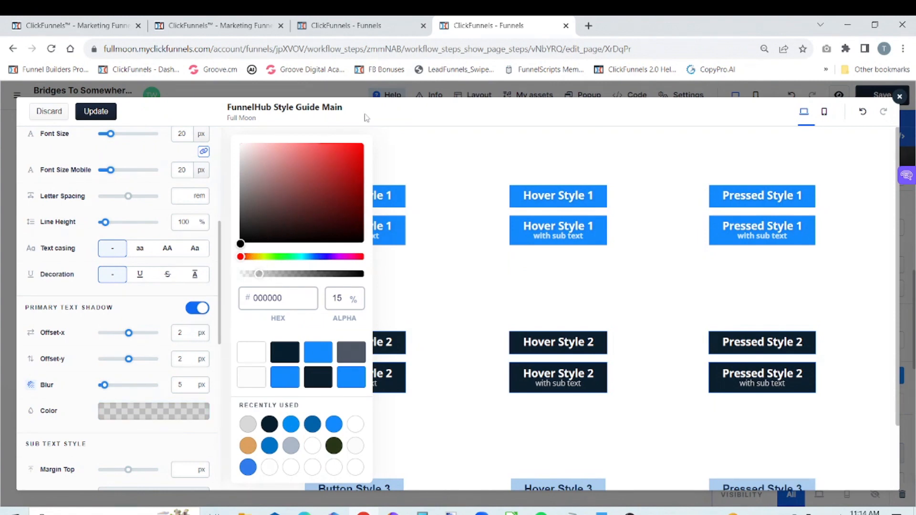
pyautogui.click(107, 117)
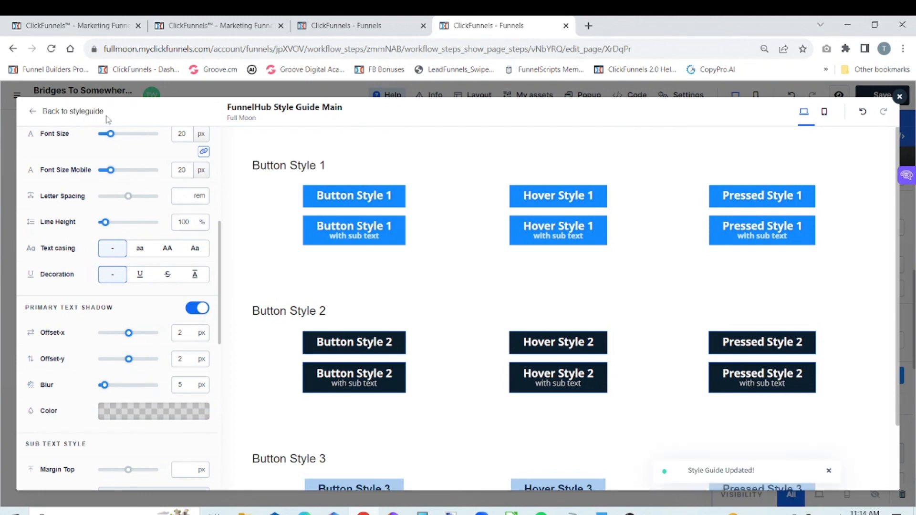
pyautogui.click(898, 98)
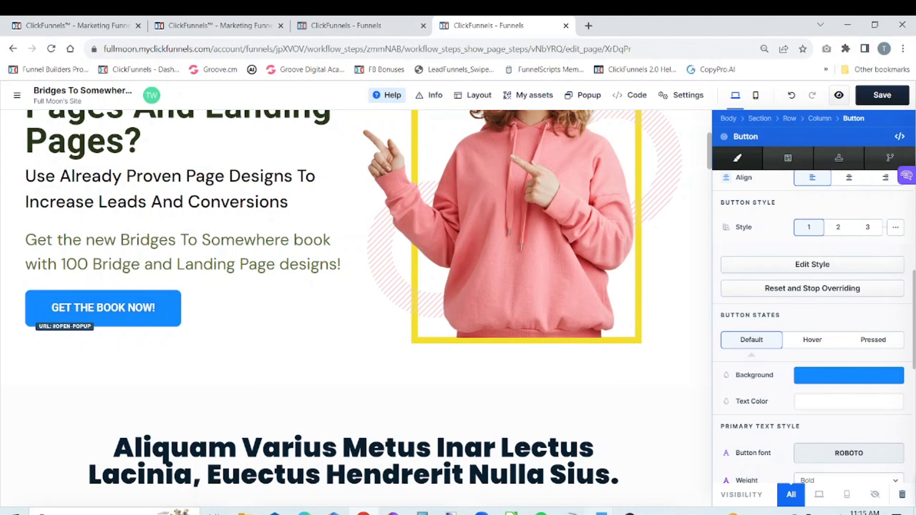
# Copy the Earth Yellow hex code #dda15e from the Bridges To Somewhere Style notes in Notepad
pyautogui.click(572, 514)
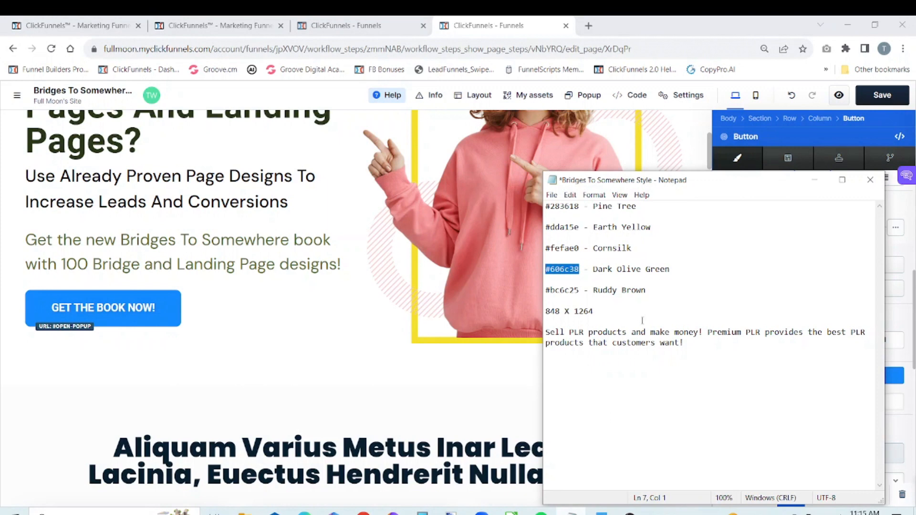
pyautogui.click(680, 244)
pyautogui.moveTo(580, 228); pyautogui.dragTo(546, 228)
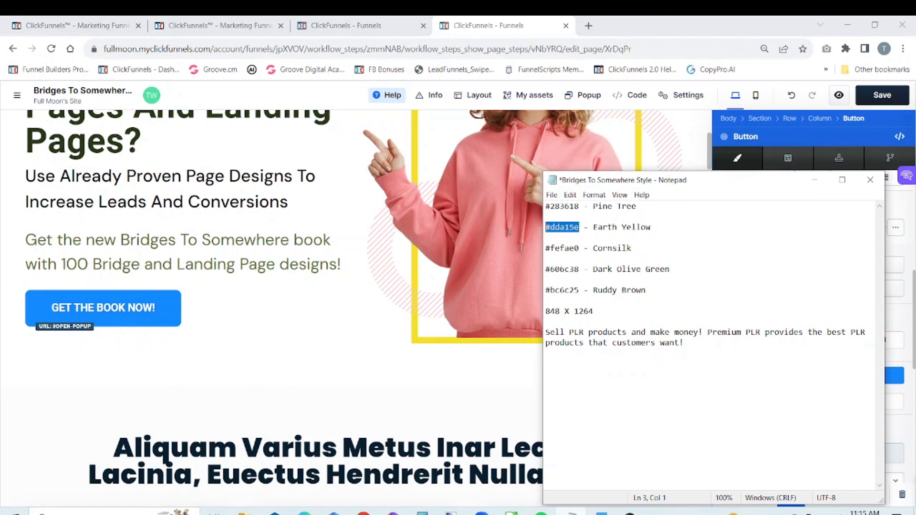
pyautogui.rightClick(558, 230)
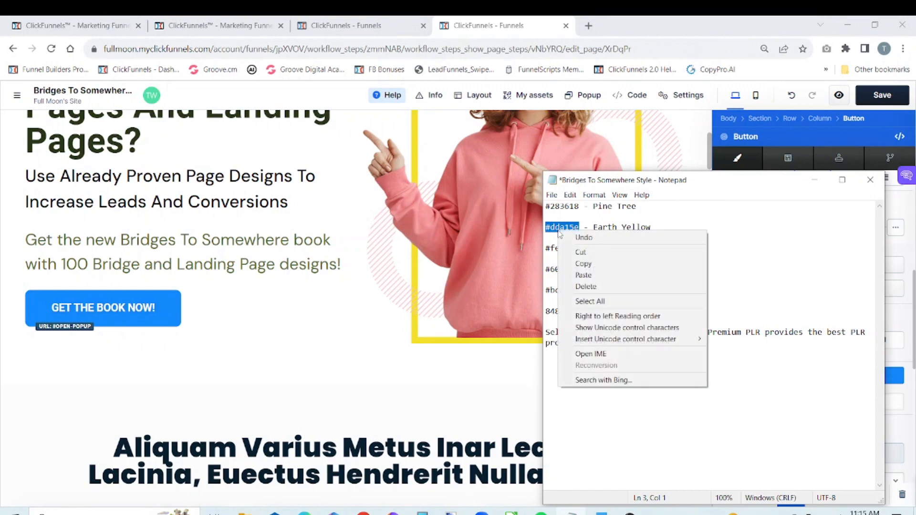
pyautogui.click(580, 264)
pyautogui.click(815, 179)
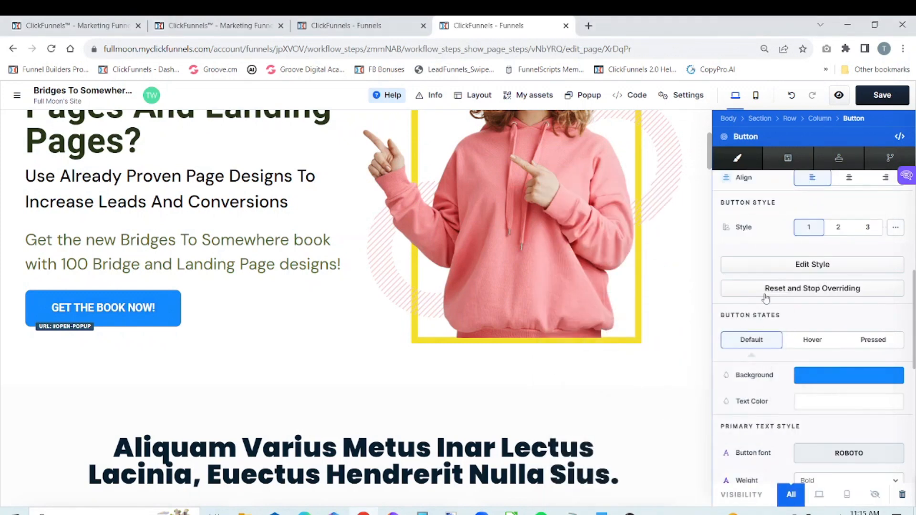
# Set the button's default background to the custom color #dda15e
pyautogui.click(862, 376)
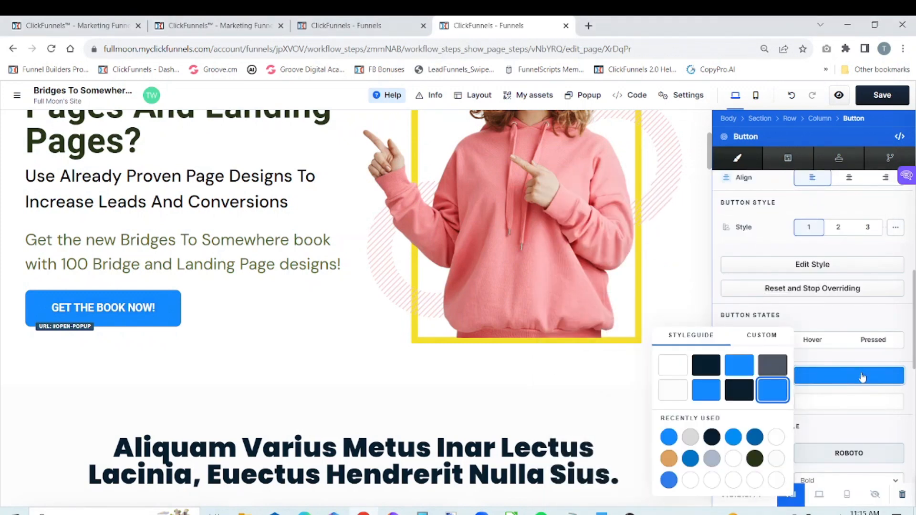
pyautogui.click(762, 335)
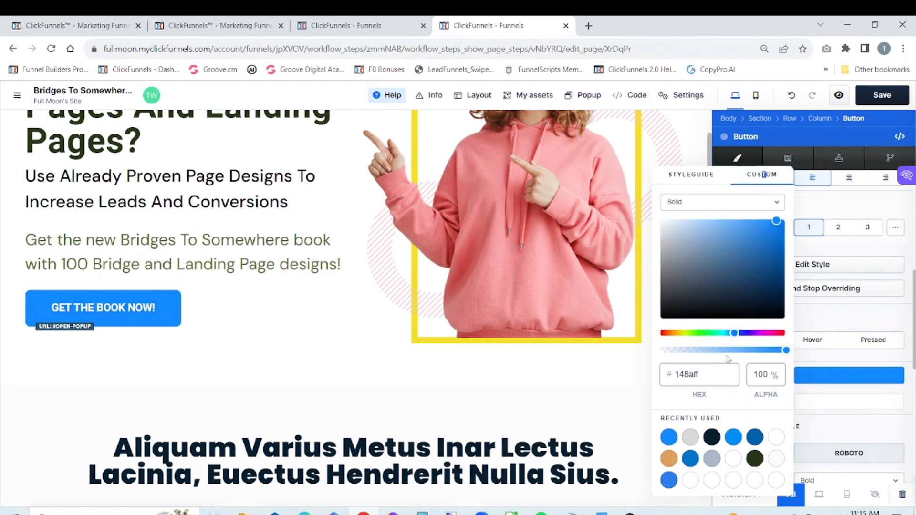
pyautogui.click(723, 371)
pyautogui.press('BackSpace')
pyautogui.press('BackSpace')
pyautogui.press('BackSpace')
pyautogui.press('BackSpace')
pyautogui.press('BackSpace')
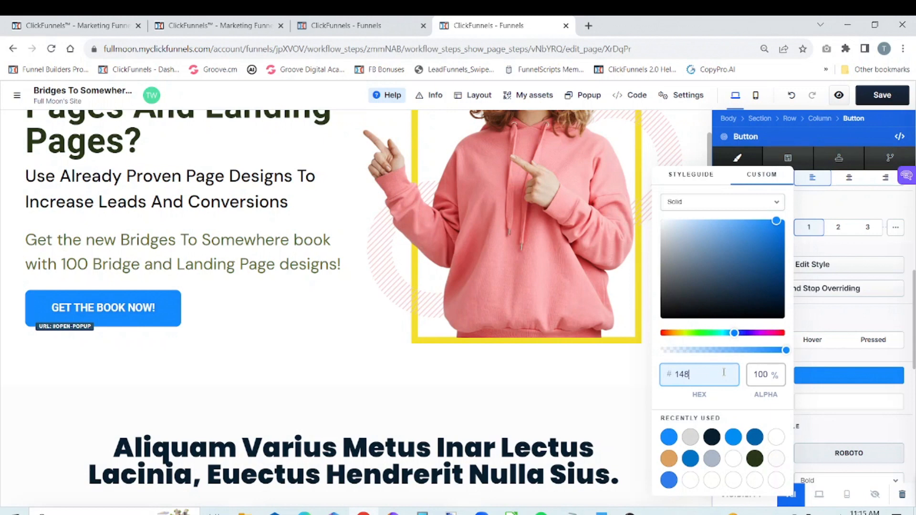
pyautogui.hotkey('ctrl', 'v')
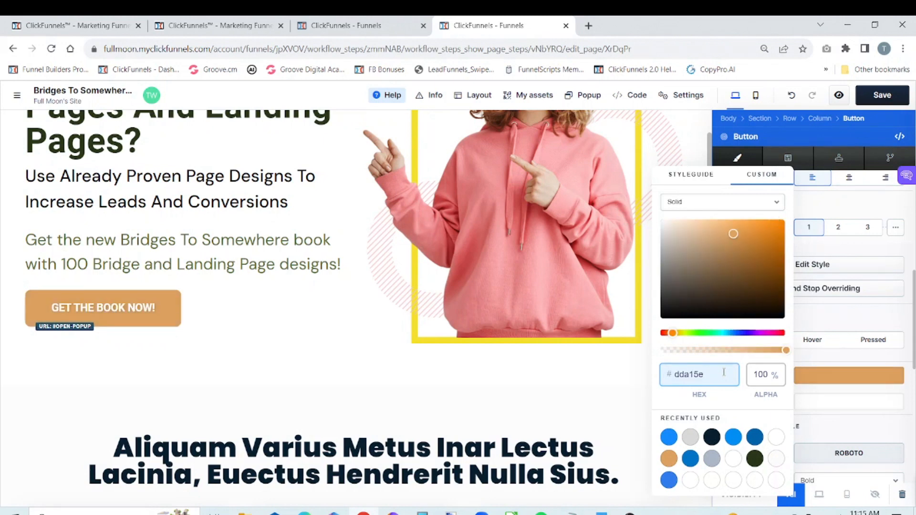
pyautogui.click(864, 314)
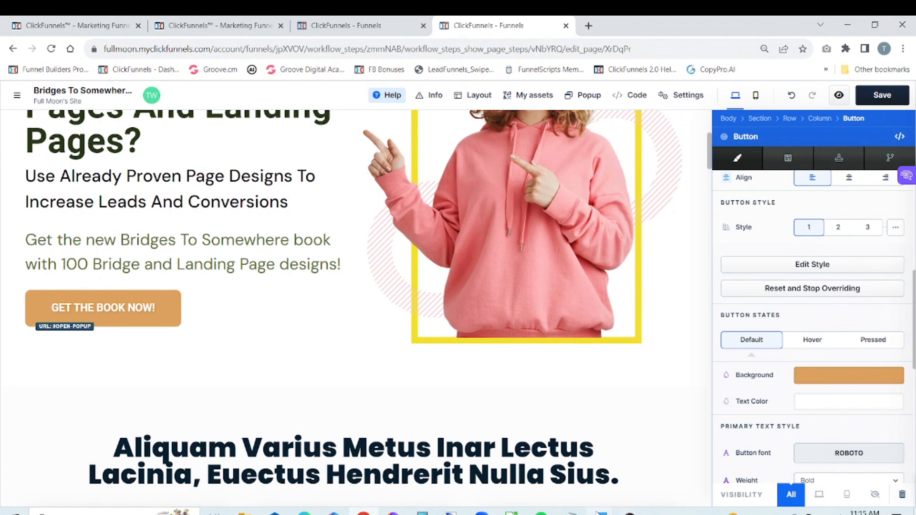
# Copy the Cornsilk hex code #fefae0 from the style notes in Notepad
pyautogui.click(581, 507)
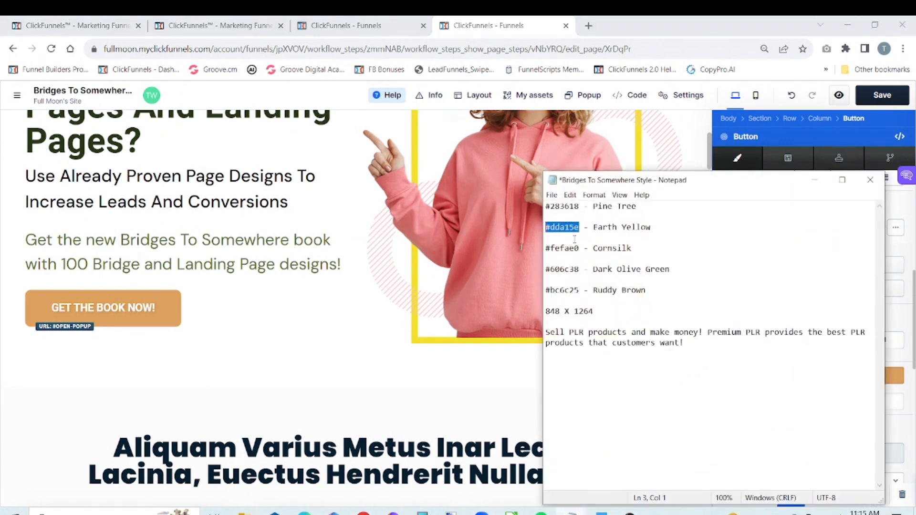
pyautogui.moveTo(580, 248); pyautogui.dragTo(543, 248)
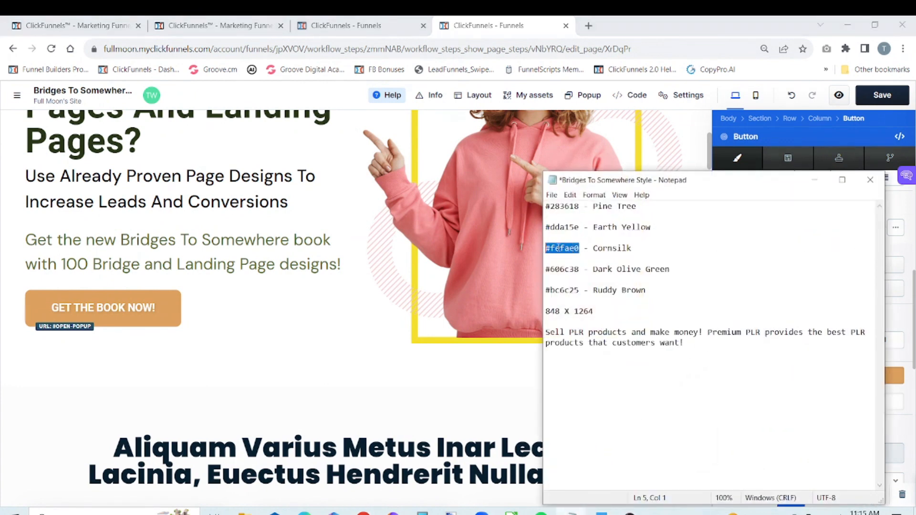
pyautogui.rightClick(558, 248)
pyautogui.click(576, 283)
pyautogui.click(814, 179)
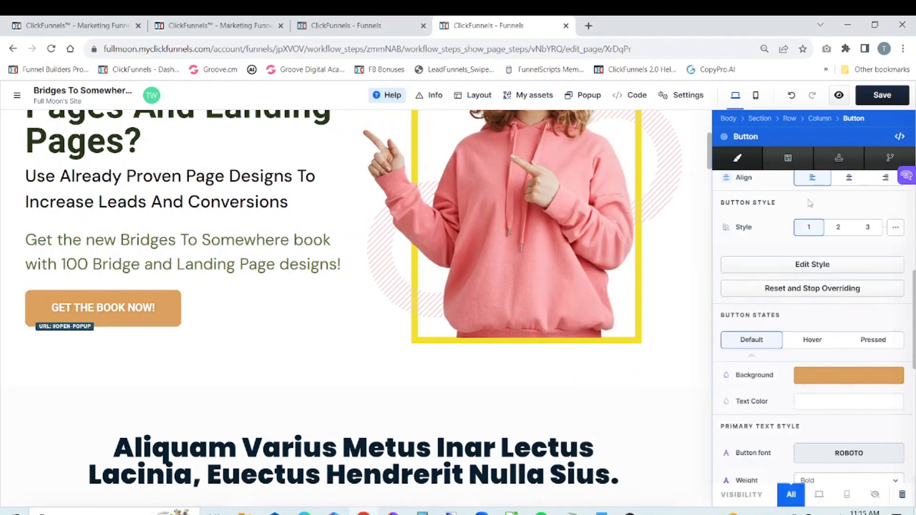
# Set the button's default text color to the copied #fefae0
pyautogui.click(839, 407)
pyautogui.click(719, 378)
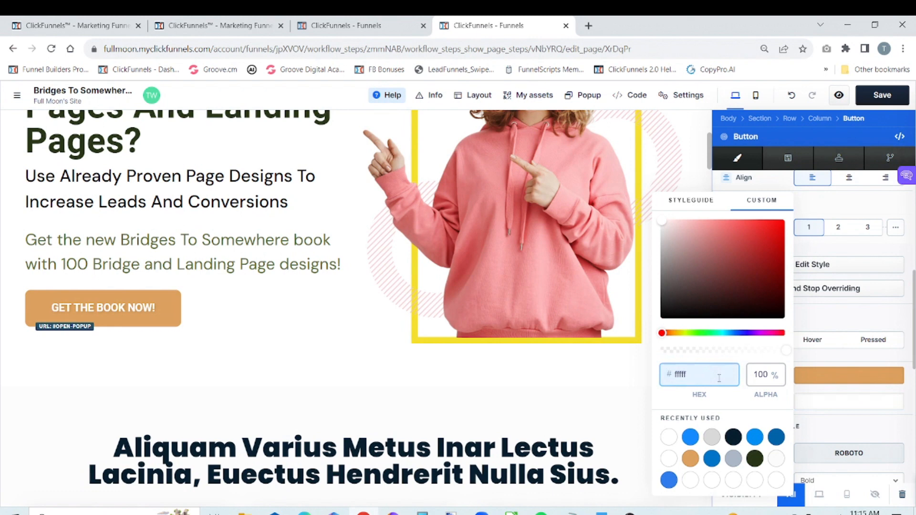
pyautogui.press('BackSpace')
pyautogui.press('BackSpace')
pyautogui.press('BackSpace')
pyautogui.press('BackSpace')
pyautogui.press('BackSpace')
pyautogui.hotkey('ctrl', 'v')
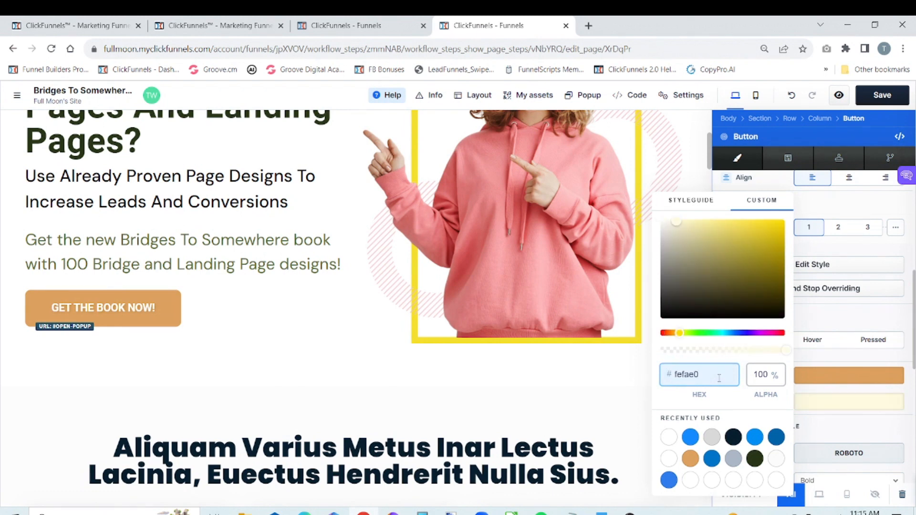
pyautogui.click(871, 315)
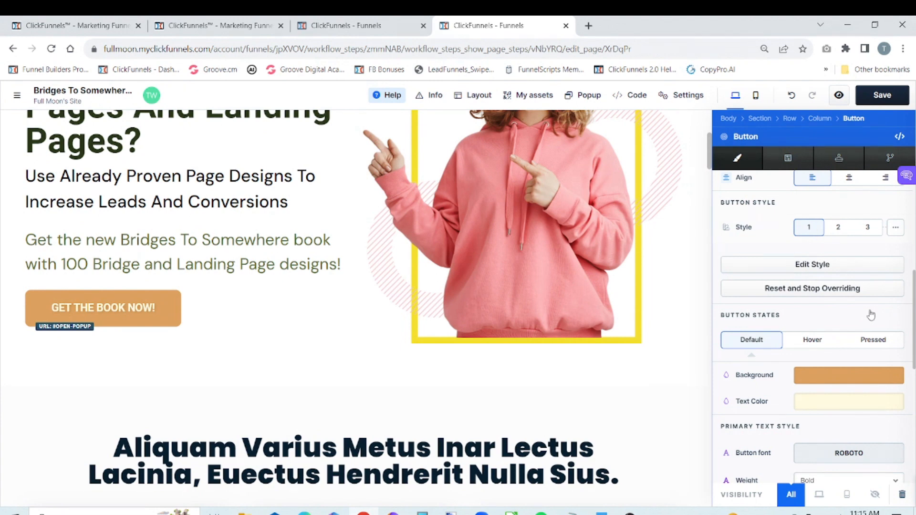
# Compare the button's background and text color settings for the Hover and Pressed states
pyautogui.click(812, 341)
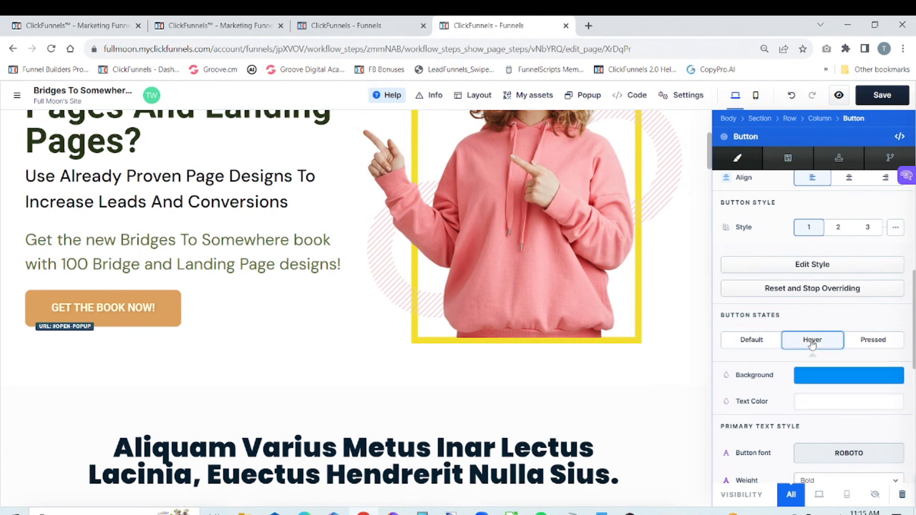
pyautogui.click(861, 342)
pyautogui.click(812, 341)
pyautogui.click(866, 339)
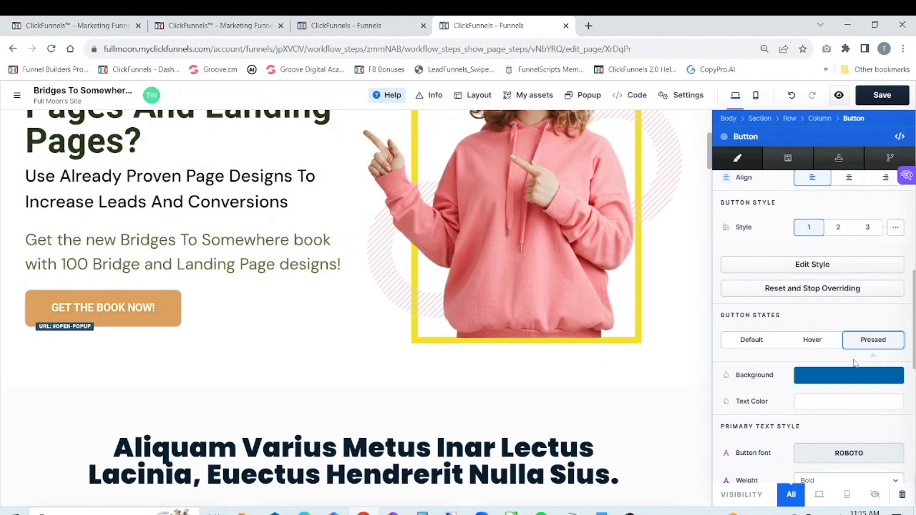
# Set the button's pressed background to the copied #fefae0
pyautogui.click(846, 375)
pyautogui.click(722, 374)
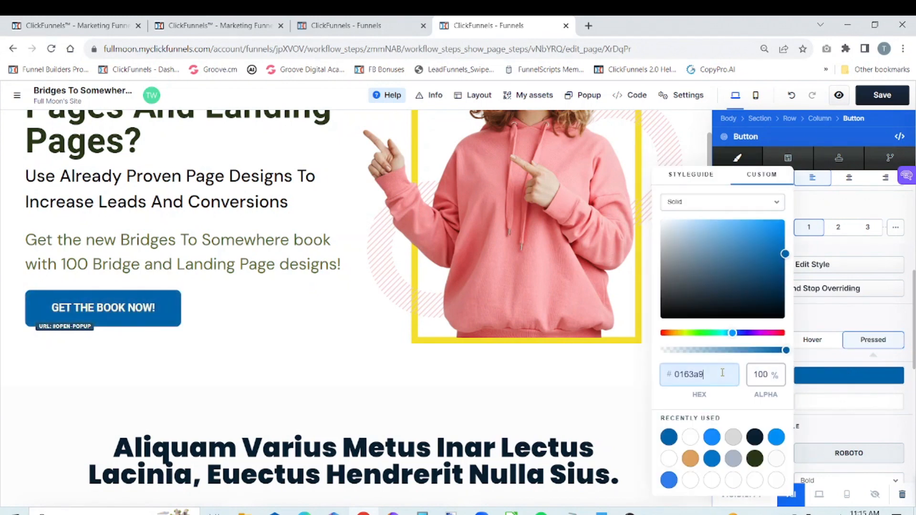
pyautogui.press('BackSpace')
pyautogui.press('BackSpace')
pyautogui.press('BackSpace')
pyautogui.press('BackSpace')
pyautogui.press('BackSpace')
pyautogui.press('BackSpace')
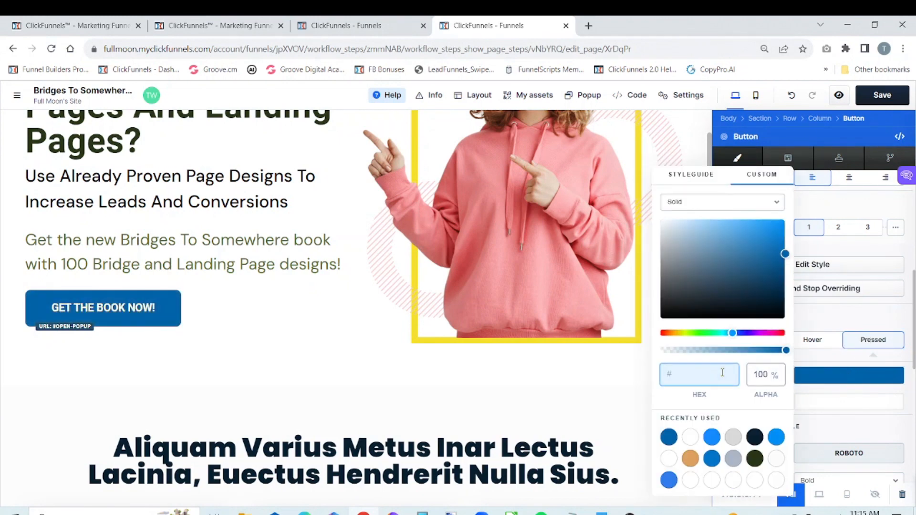
pyautogui.hotkey('ctrl', 'v')
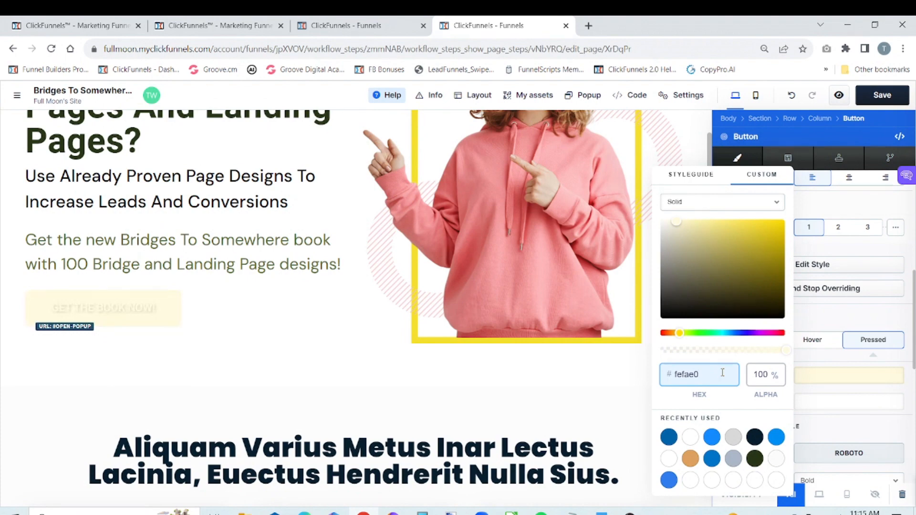
pyautogui.click(854, 328)
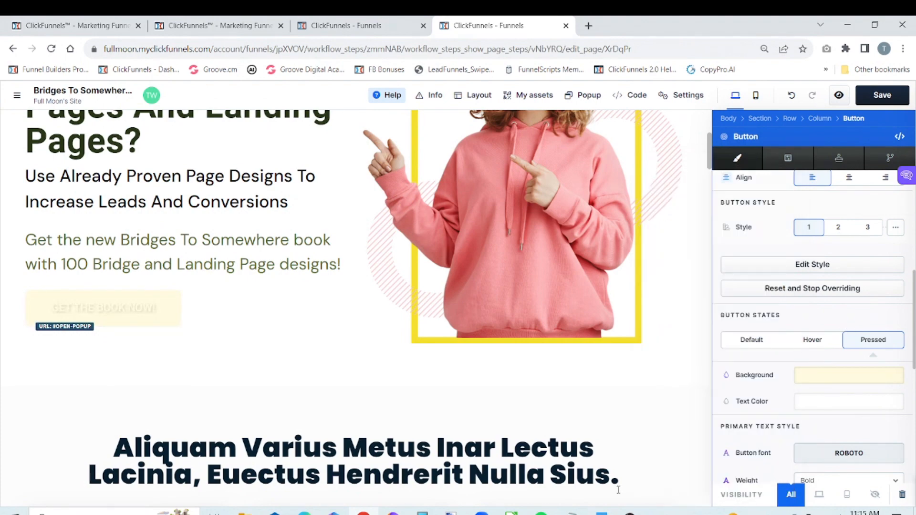
# Copy the Earth Yellow hex code #dda15e from the style notes in Notepad
pyautogui.hotkey('alt', 'Tab')
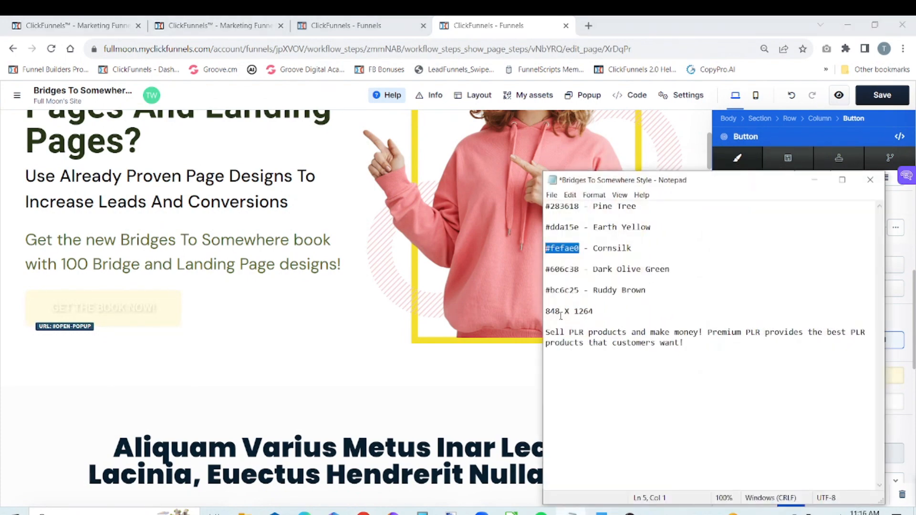
pyautogui.moveTo(580, 228); pyautogui.dragTo(534, 227)
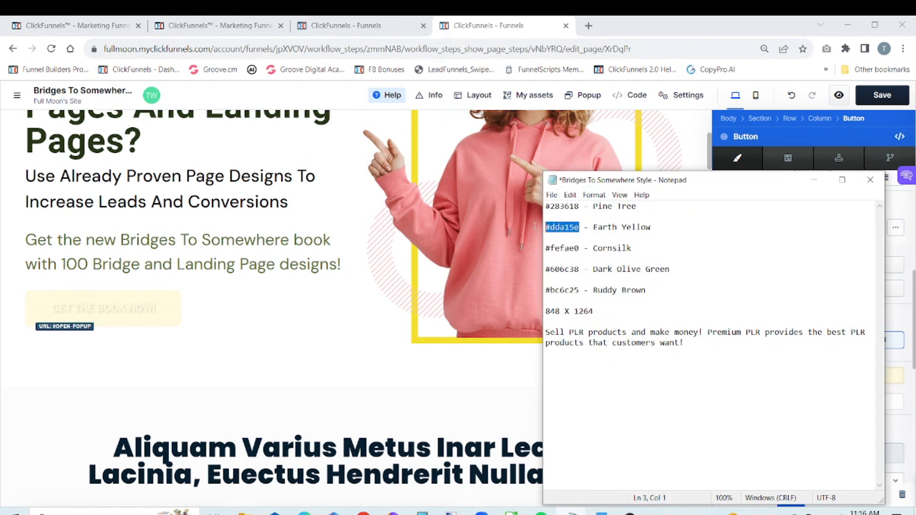
pyautogui.rightClick(554, 224)
pyautogui.click(573, 258)
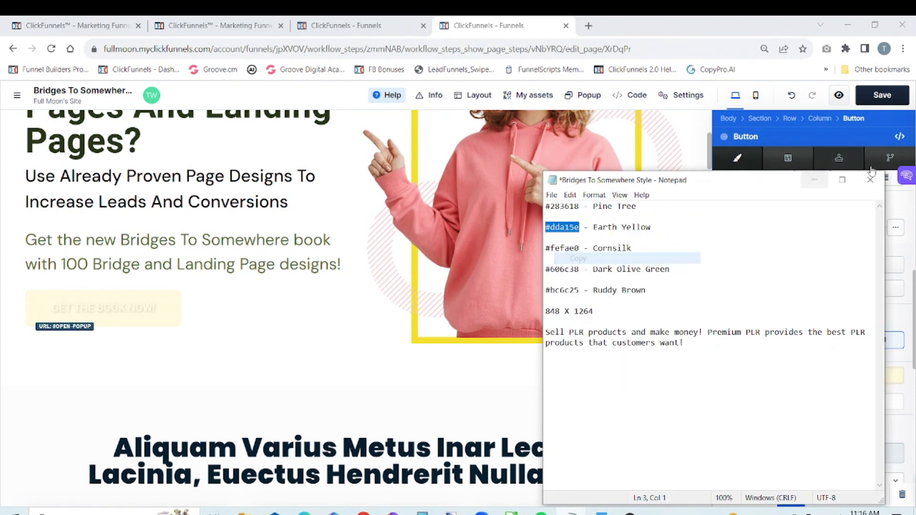
pyautogui.click(827, 182)
# Set the button's pressed background to the copied #dda15e and darken it to #c1894f
pyautogui.click(846, 384)
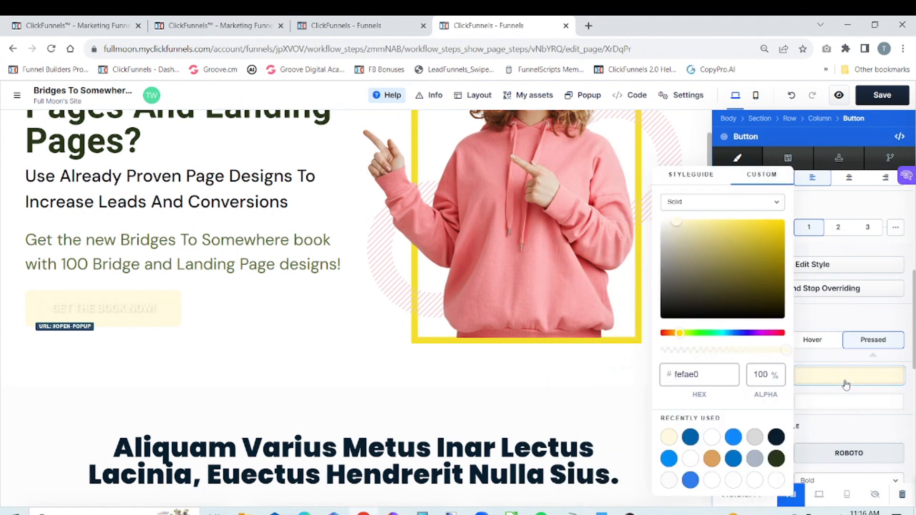
pyautogui.click(719, 377)
pyautogui.press('BackSpace')
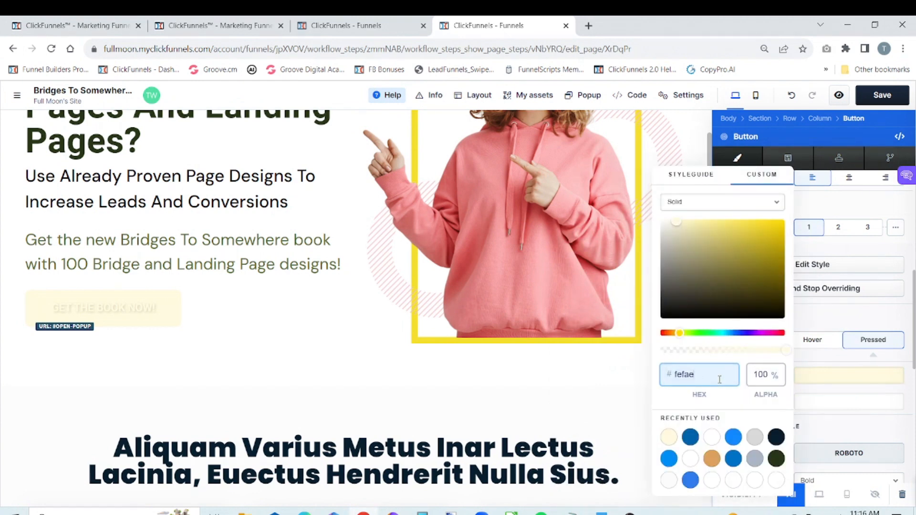
pyautogui.press('BackSpace')
pyautogui.press('BackSpace')
pyautogui.press('BackSpace')
pyautogui.press('BackSpace')
pyautogui.press('BackSpace')
pyautogui.hotkey('ctrl', 'v')
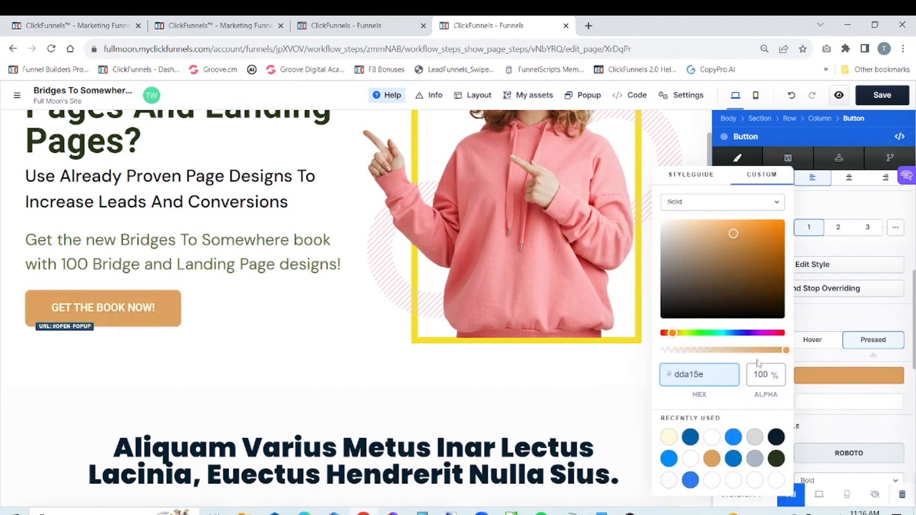
pyautogui.moveTo(733, 235); pyautogui.dragTo(735, 245)
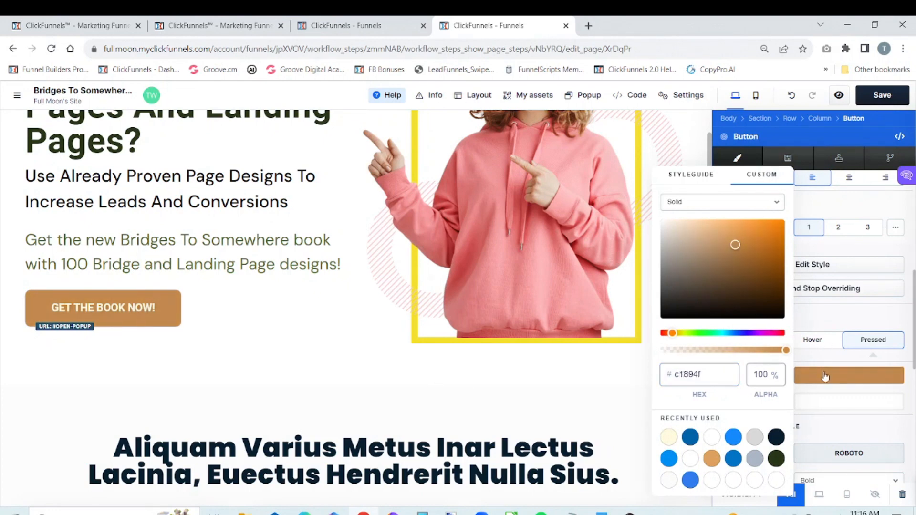
pyautogui.click(829, 212)
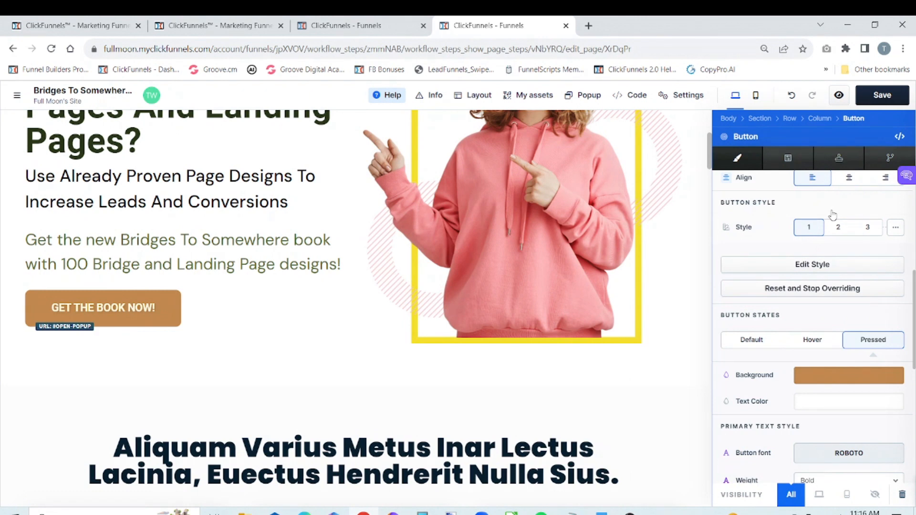
# Set the button's hover background to the copied #dda15e
pyautogui.click(818, 339)
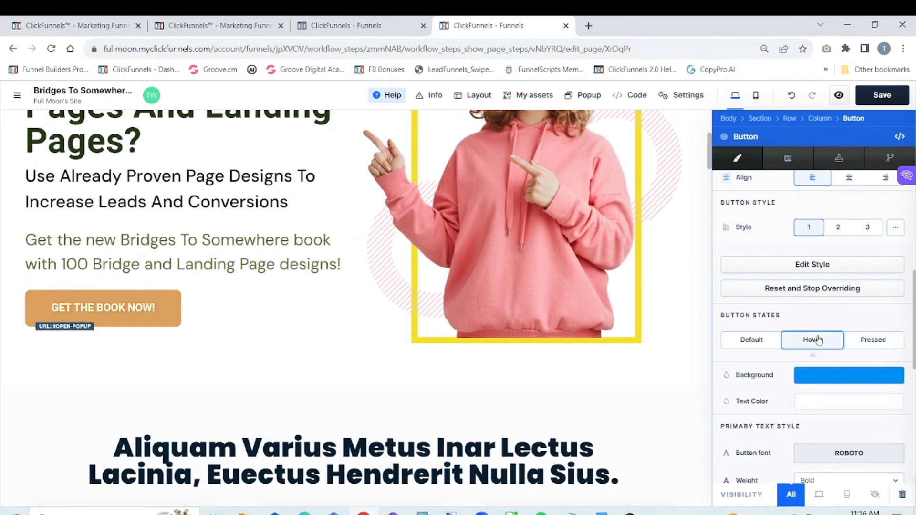
pyautogui.click(836, 381)
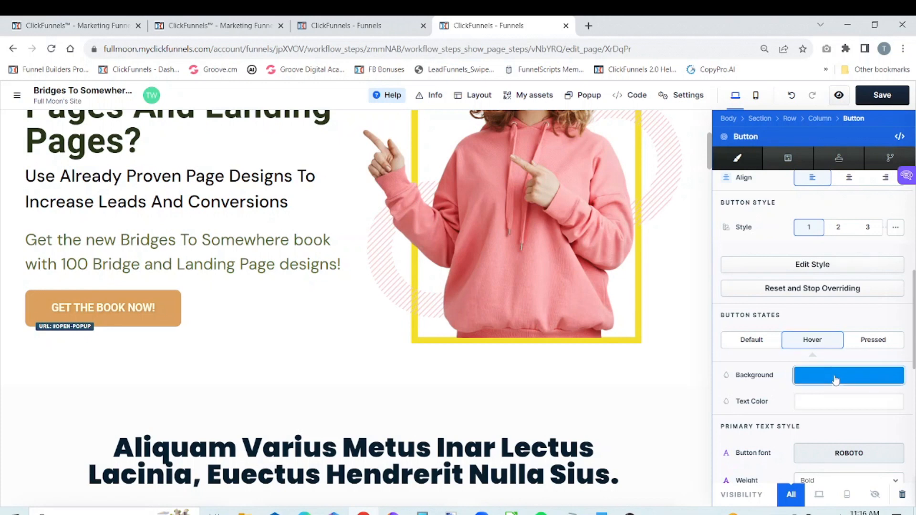
pyautogui.click(716, 381)
pyautogui.press('BackSpace')
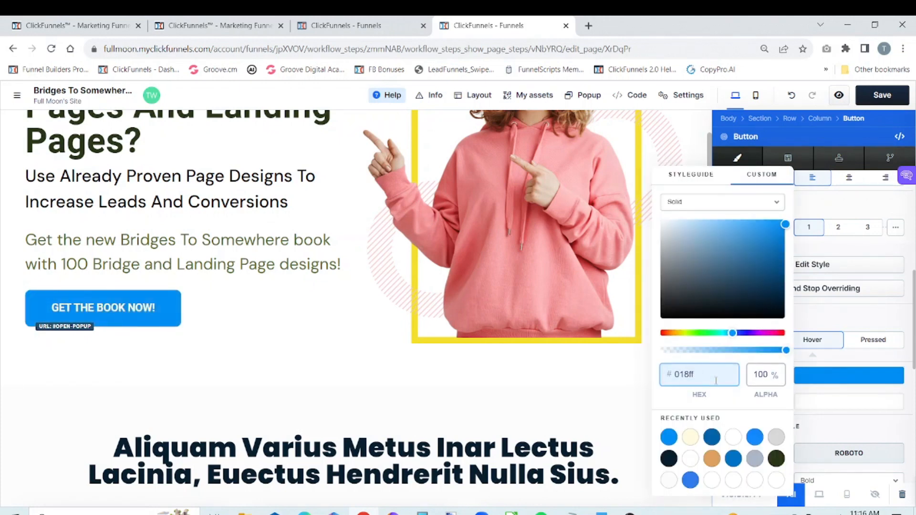
pyautogui.press('BackSpace')
pyautogui.press('BackSpace')
pyautogui.press('BackSpace')
pyautogui.press('BackSpace')
pyautogui.press('BackSpace')
pyautogui.hotkey('ctrl', 'v')
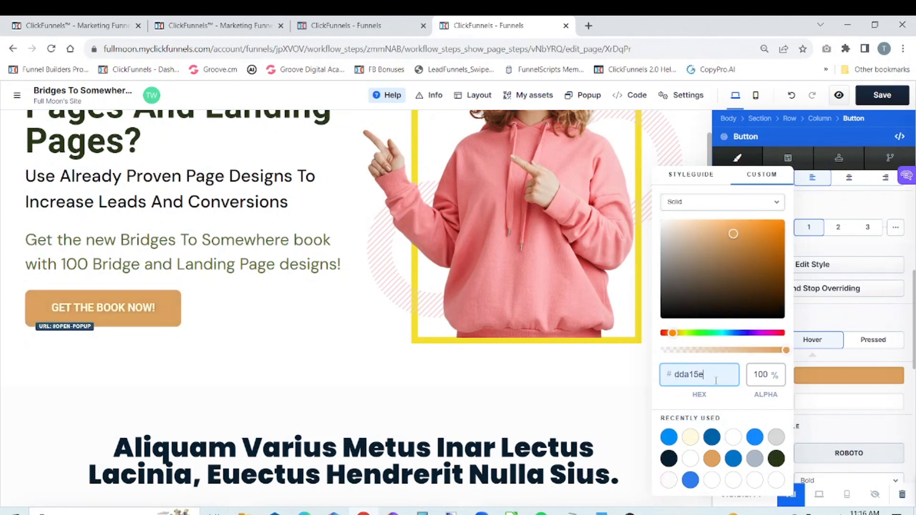
pyautogui.click(835, 315)
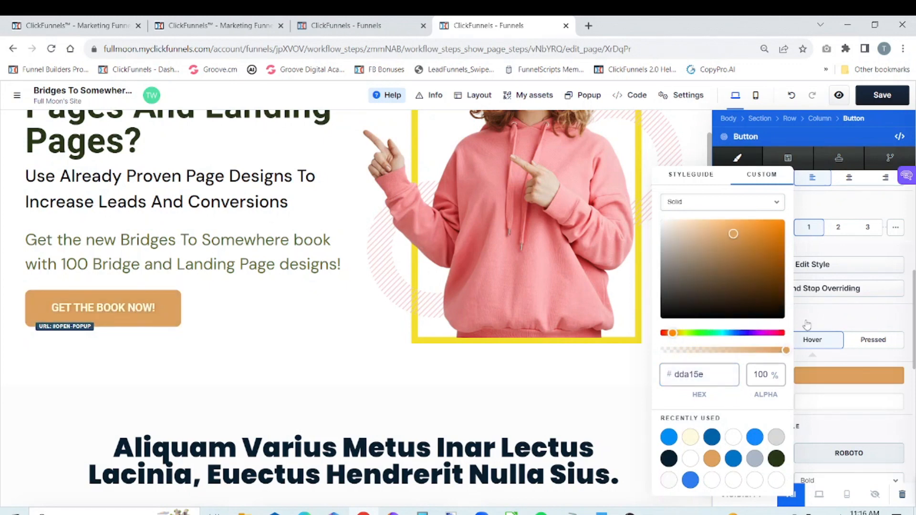
# Darken the button's hover background to #332617 and change its fill type from Solid to Gradient
pyautogui.click(730, 299)
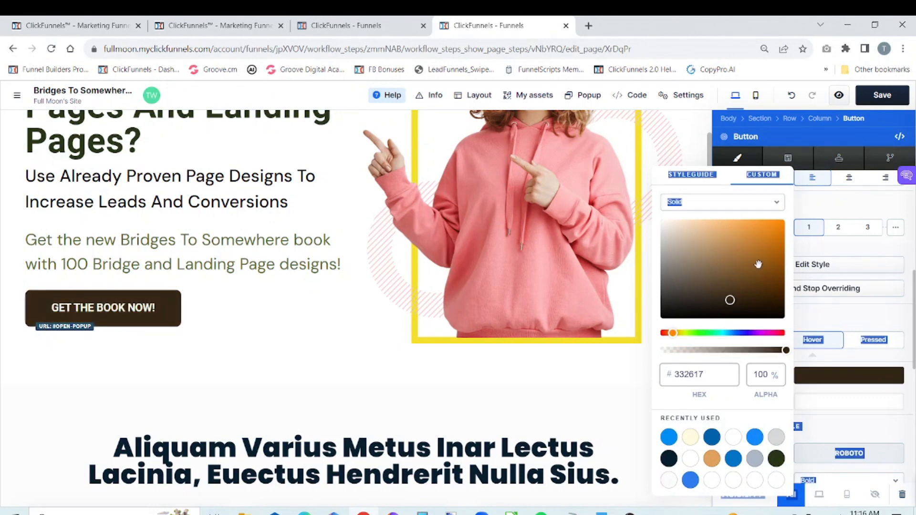
pyautogui.click(769, 208)
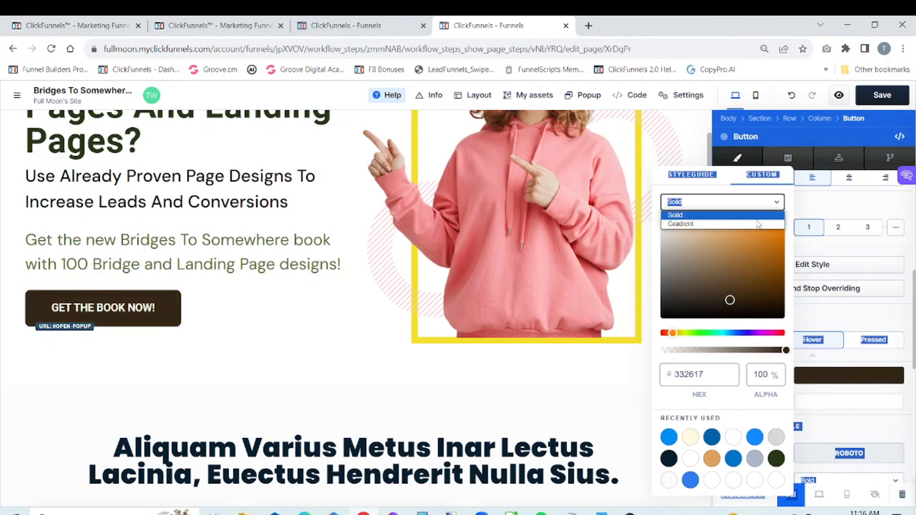
pyautogui.click(757, 223)
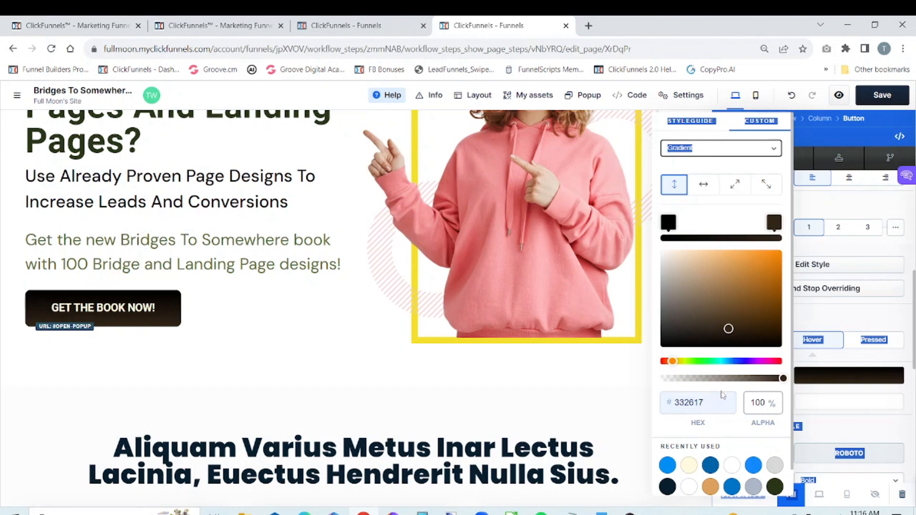
pyautogui.moveTo(774, 224)
pyautogui.mouseDown()
pyautogui.moveTo(763, 223)
pyautogui.moveTo(774, 224)
pyautogui.mouseUp()
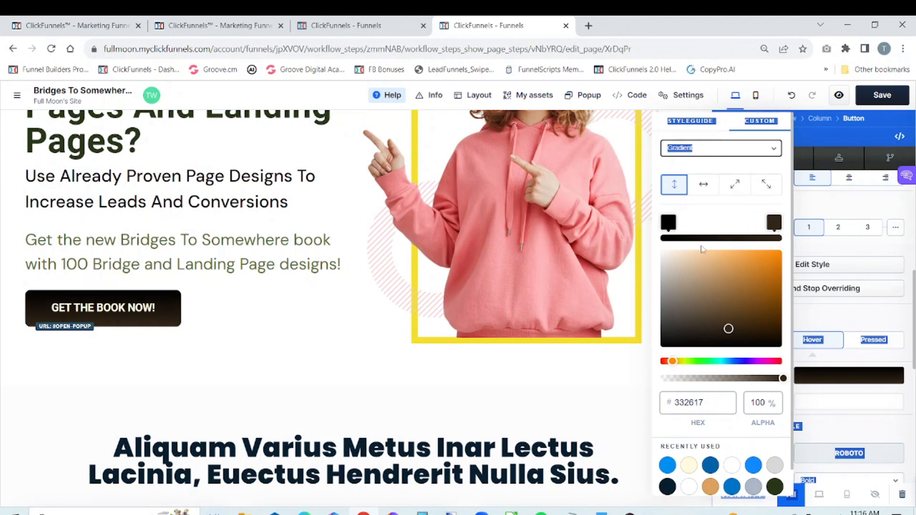
# Set the hover gradient's first color stop to #dda15e and place it near the start of the gradient
pyautogui.moveTo(671, 222); pyautogui.dragTo(678, 222)
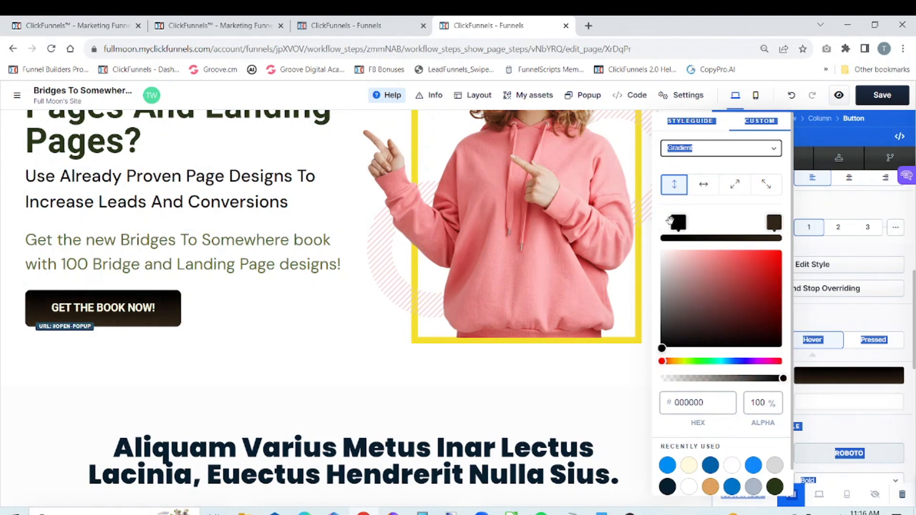
pyautogui.click(702, 402)
pyautogui.click(704, 403)
pyautogui.press('BackSpace')
pyautogui.press('BackSpace')
pyautogui.press('BackSpace')
pyautogui.press('BackSpace')
pyautogui.press('BackSpace')
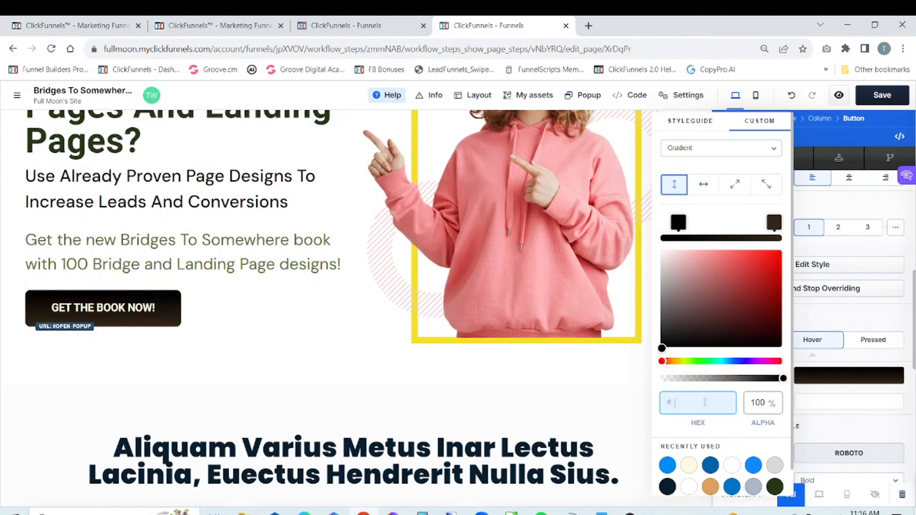
pyautogui.write('dda15e')
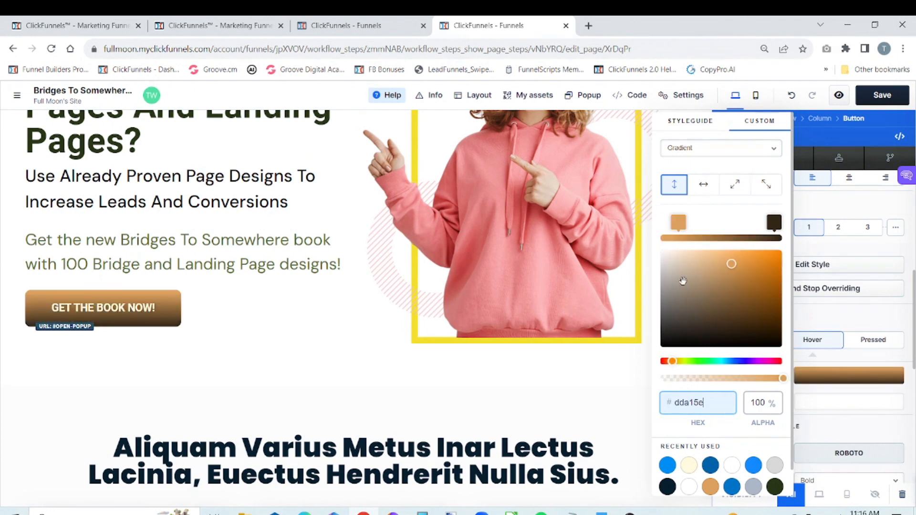
pyautogui.moveTo(672, 227); pyautogui.dragTo(659, 246)
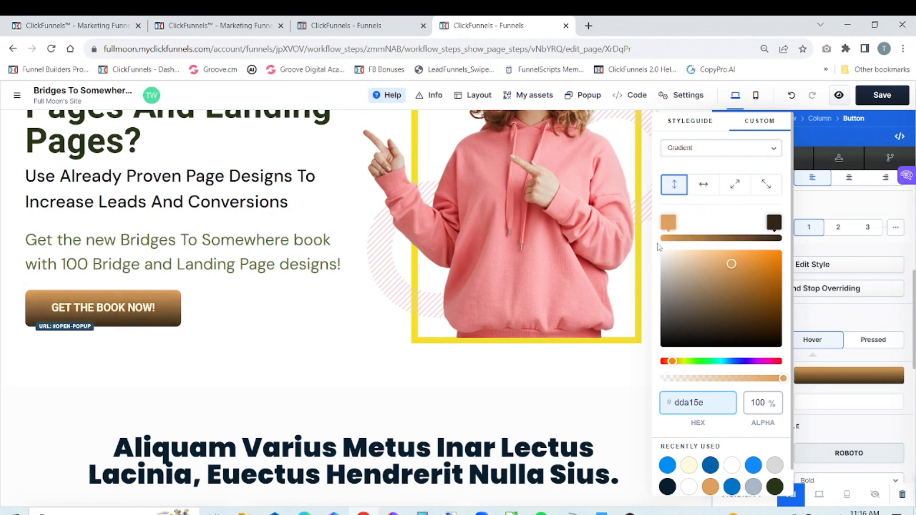
pyautogui.click(658, 241)
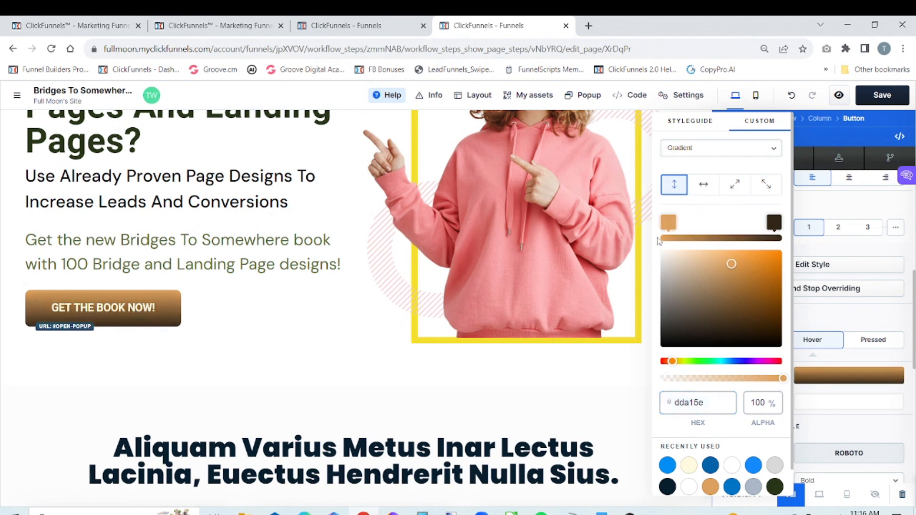
# Make the hover gradient run horizontally and shift both color stops slightly inward
pyautogui.click(702, 188)
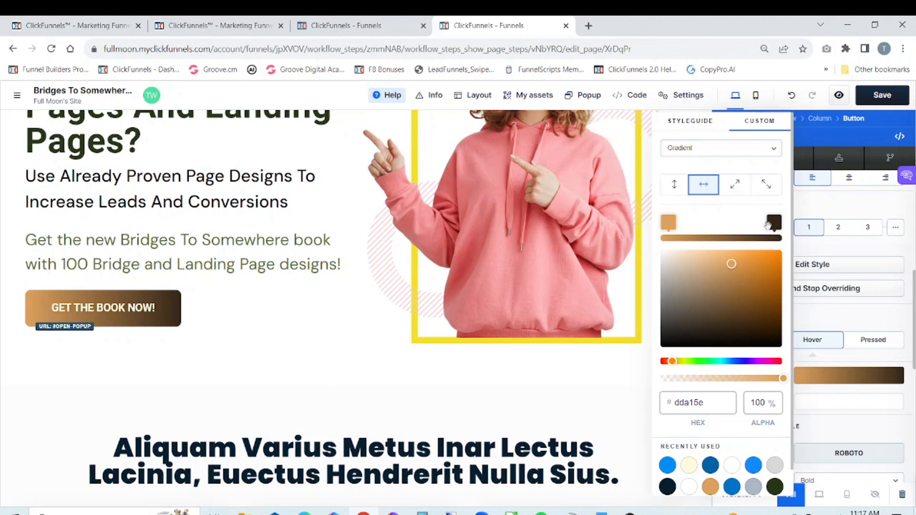
pyautogui.moveTo(772, 221); pyautogui.dragTo(763, 222)
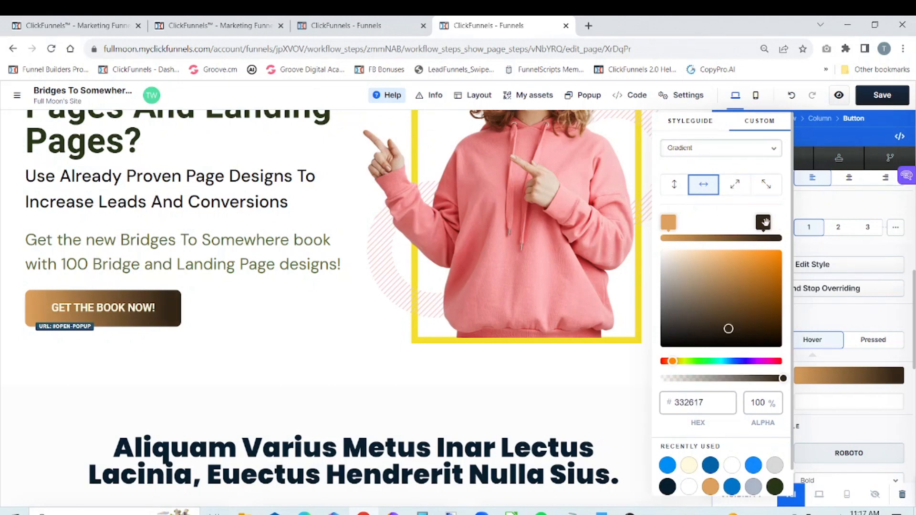
pyautogui.moveTo(667, 221); pyautogui.dragTo(674, 221)
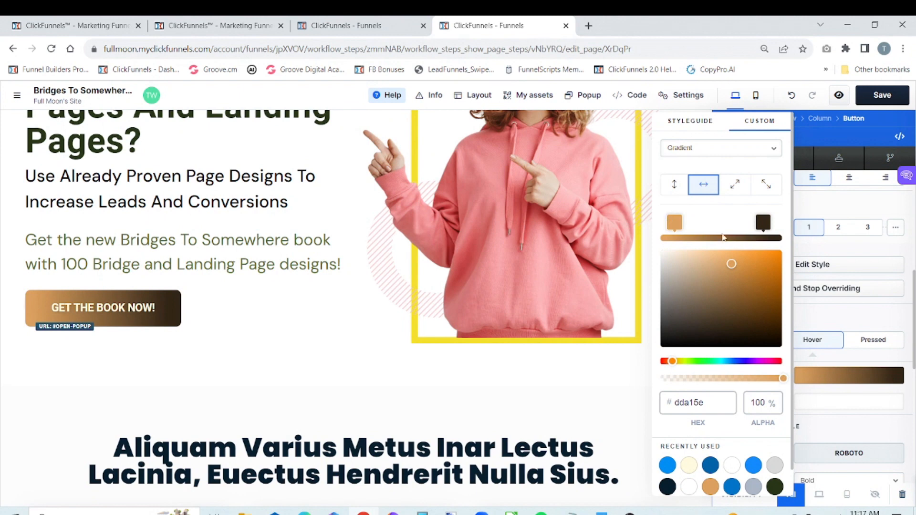
# Set the hover gradient's dark second color stop to #dda15e and place it at the far end of the gradient
pyautogui.moveTo(763, 223); pyautogui.dragTo(754, 222)
pyautogui.click(717, 401)
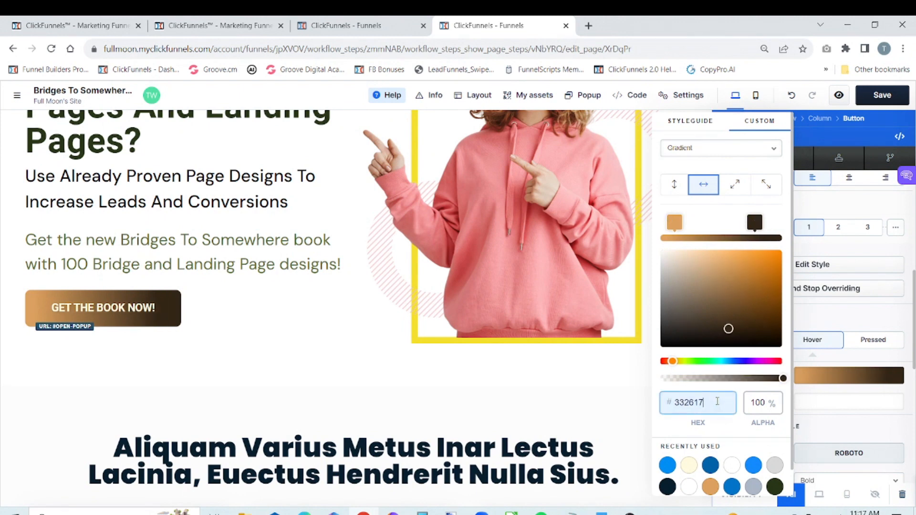
pyautogui.press('BackSpace')
pyautogui.press('BackSpace')
pyautogui.press('BackSpace')
pyautogui.press('BackSpace')
pyautogui.write('dda15e')
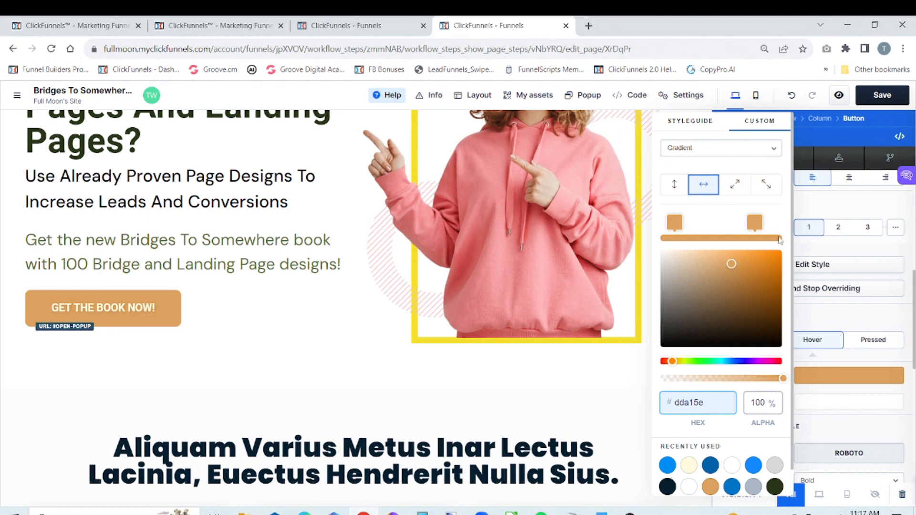
pyautogui.moveTo(755, 222); pyautogui.dragTo(787, 225)
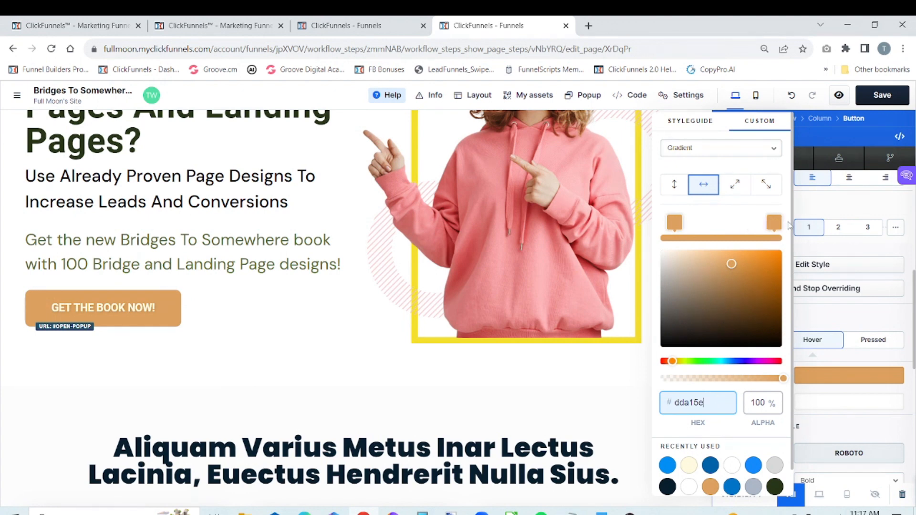
# Move the hover gradient's first stop toward the start, lower its alpha to 66%, and return to the button's Default state
pyautogui.moveTo(676, 226)
pyautogui.mouseDown()
pyautogui.moveTo(684, 227)
pyautogui.moveTo(663, 226)
pyautogui.mouseUp()
pyautogui.moveTo(781, 380); pyautogui.dragTo(742, 382)
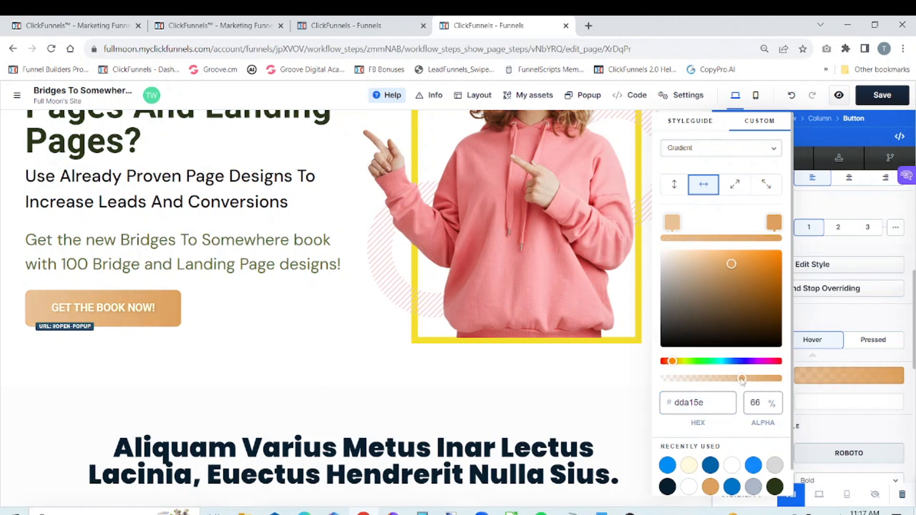
pyautogui.click(874, 315)
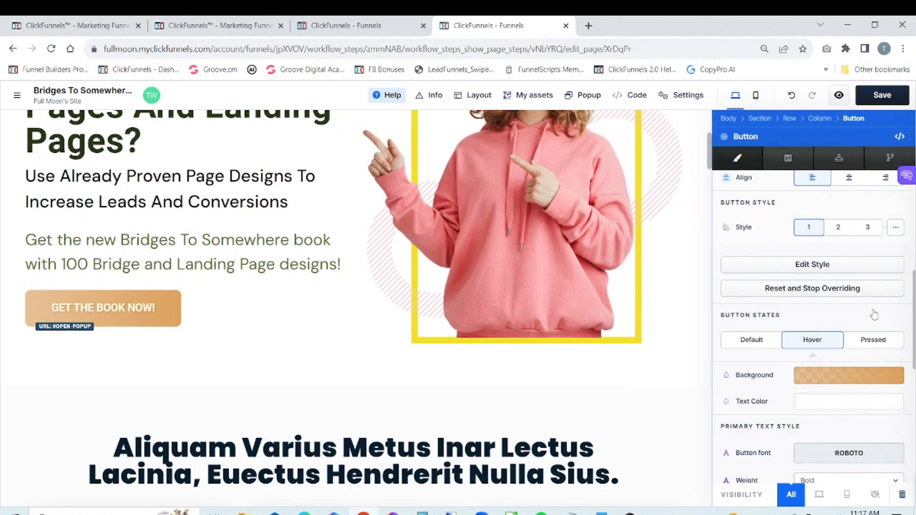
pyautogui.click(762, 344)
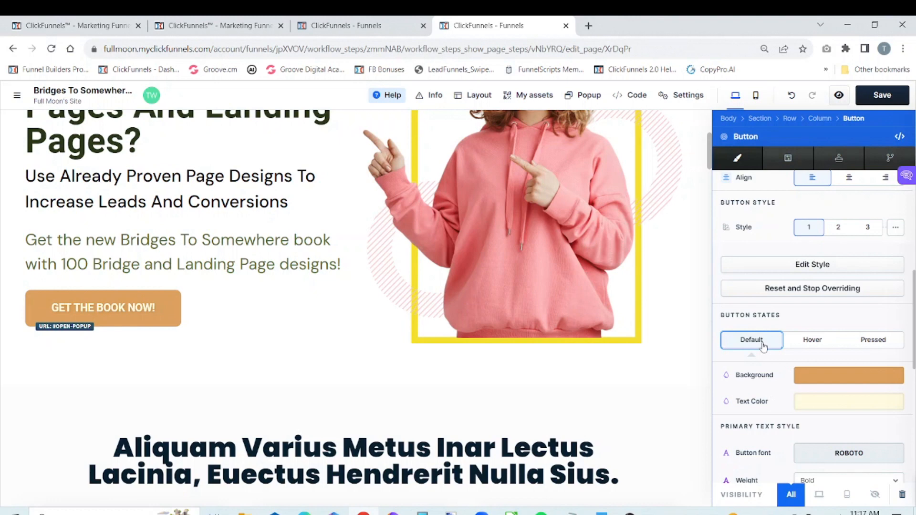
# Close the button settings and save the optin page
pyautogui.click(689, 345)
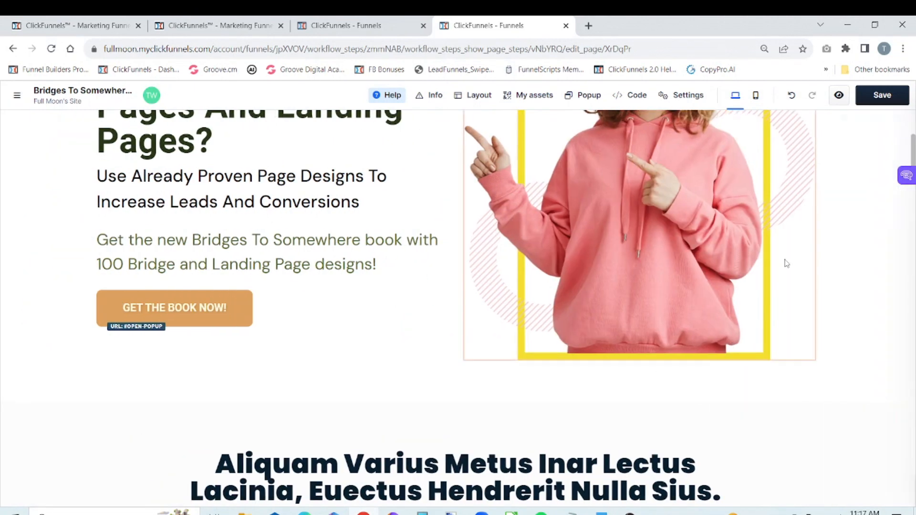
pyautogui.click(883, 96)
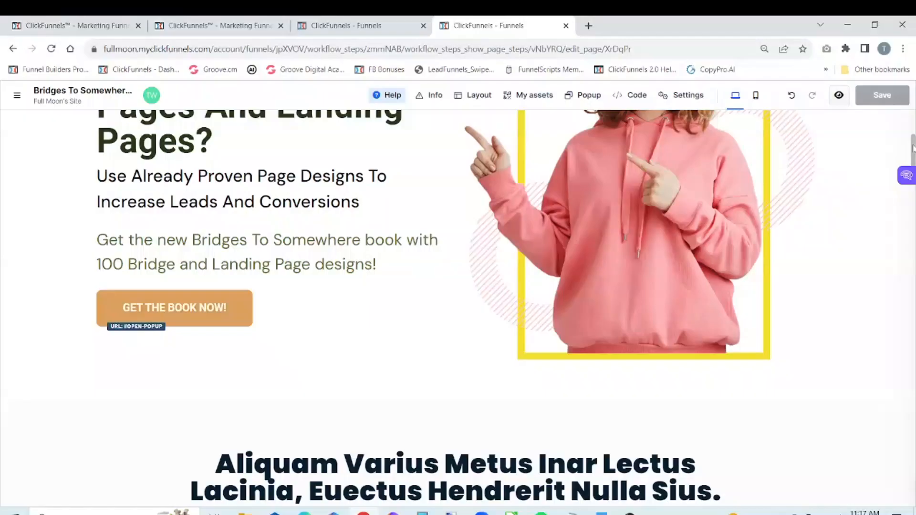
# Replace the hero image with the gallery photo of a man holding his head in front of a laptop
pyautogui.scroll(4, 897, 140)
pyautogui.scroll(-2, 897, 140)
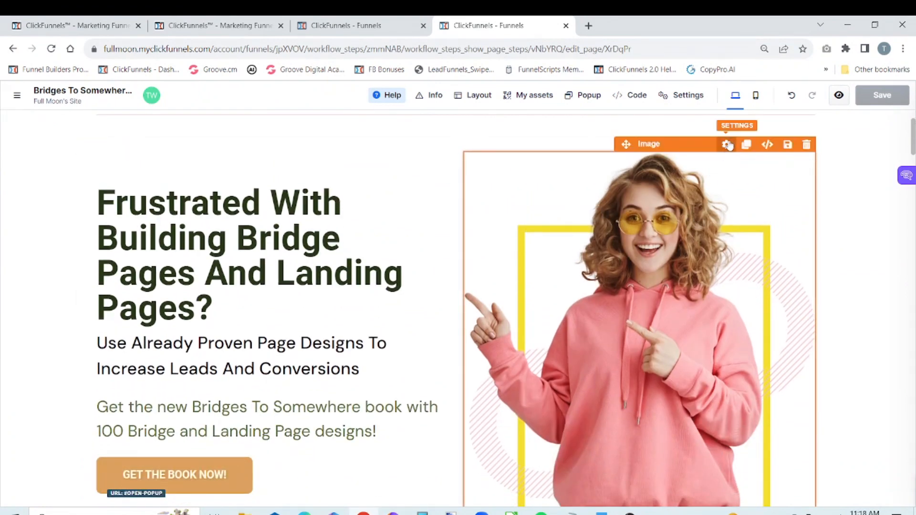
pyautogui.click(727, 145)
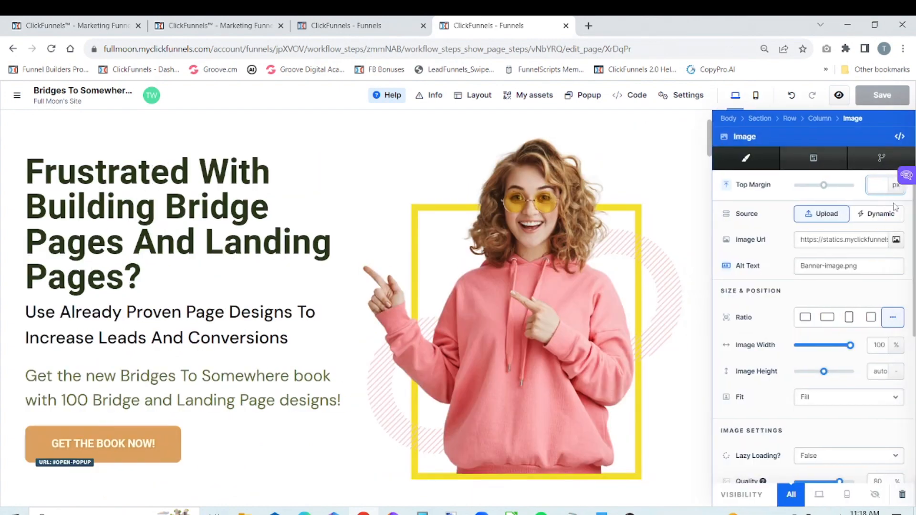
pyautogui.click(896, 240)
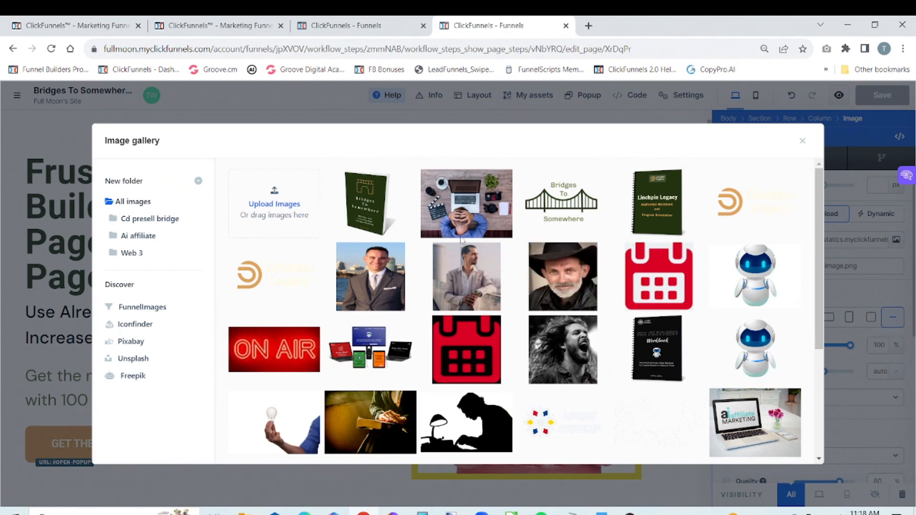
pyautogui.click(477, 217)
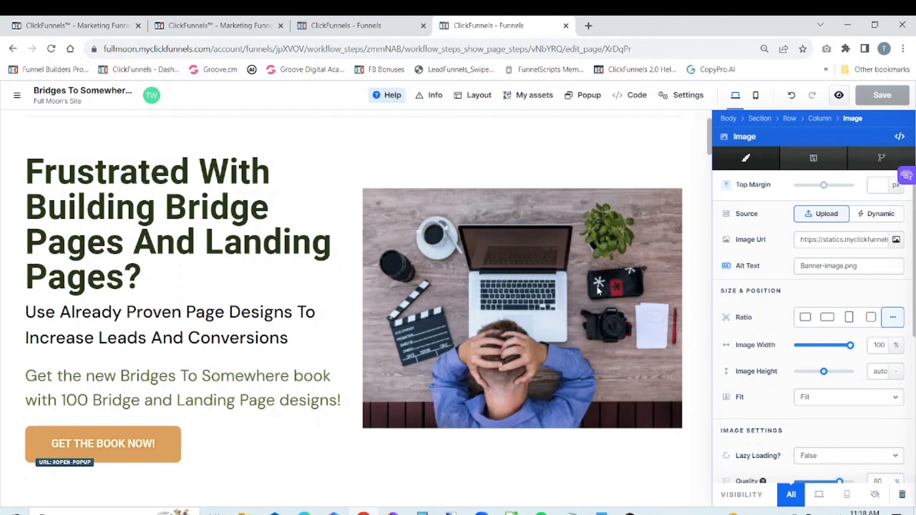
pyautogui.click(692, 304)
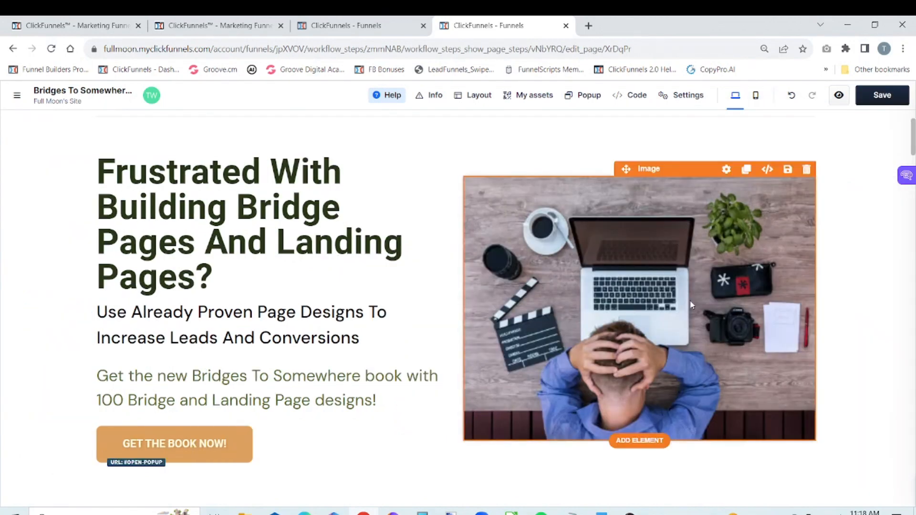
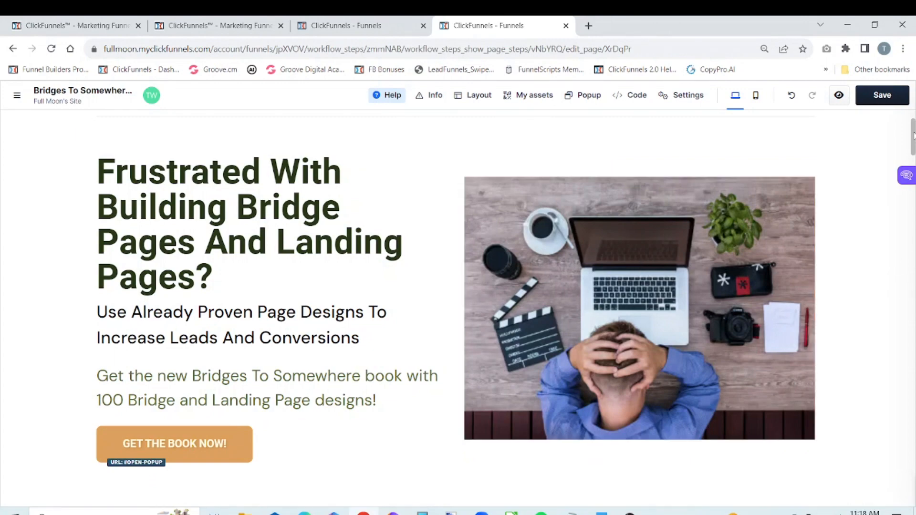
# Delete every section below the hero, from the three-card features section through the copyright footer
pyautogui.moveTo(913, 135); pyautogui.dragTo(913, 167)
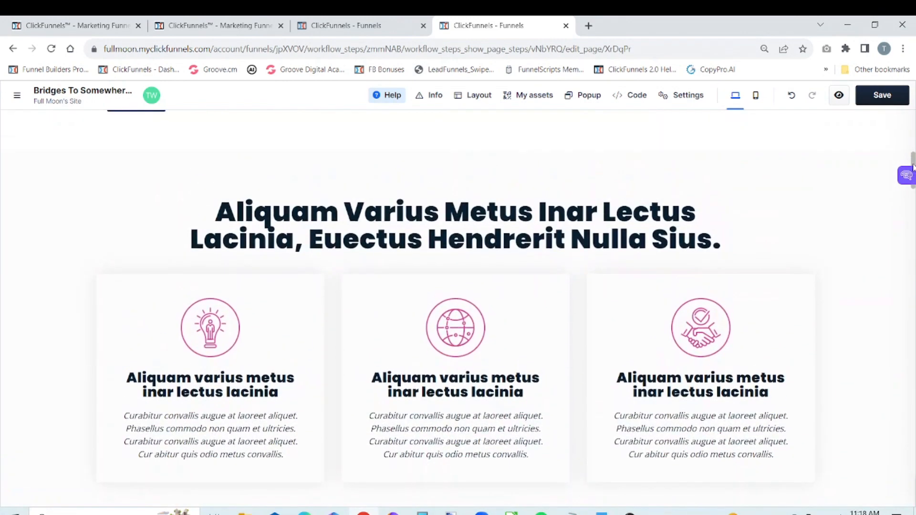
pyautogui.moveTo(827, 209)
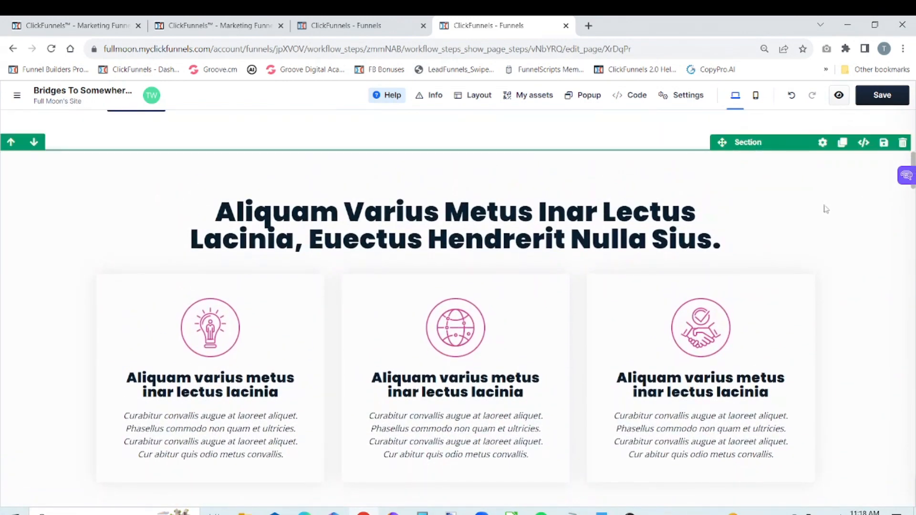
pyautogui.click(903, 144)
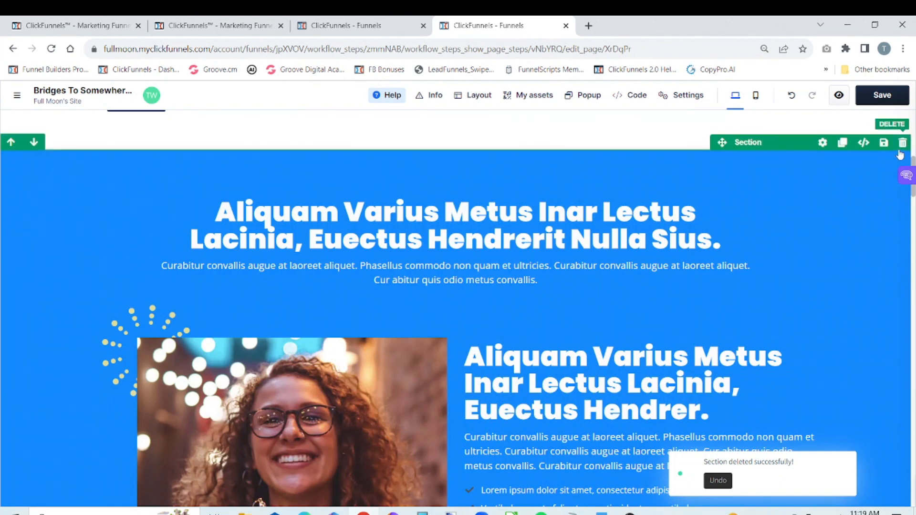
pyautogui.click(905, 146)
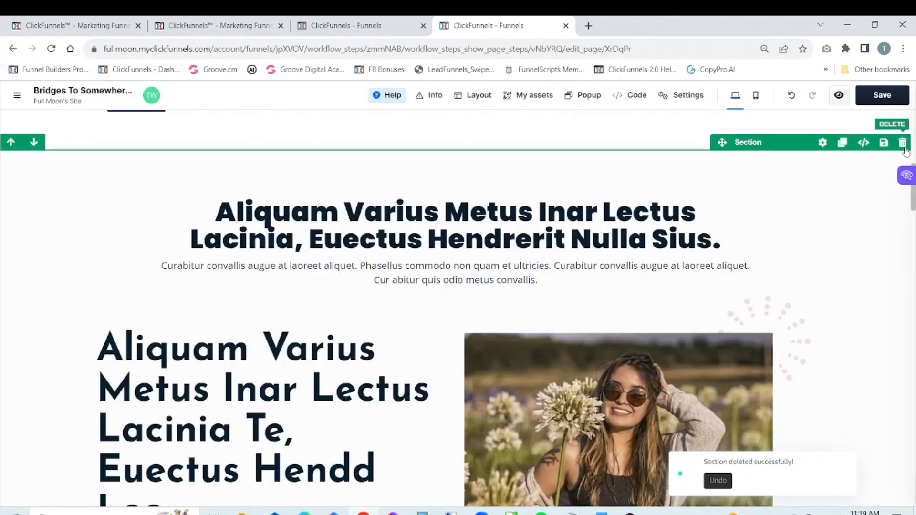
pyautogui.click(905, 148)
pyautogui.click(904, 145)
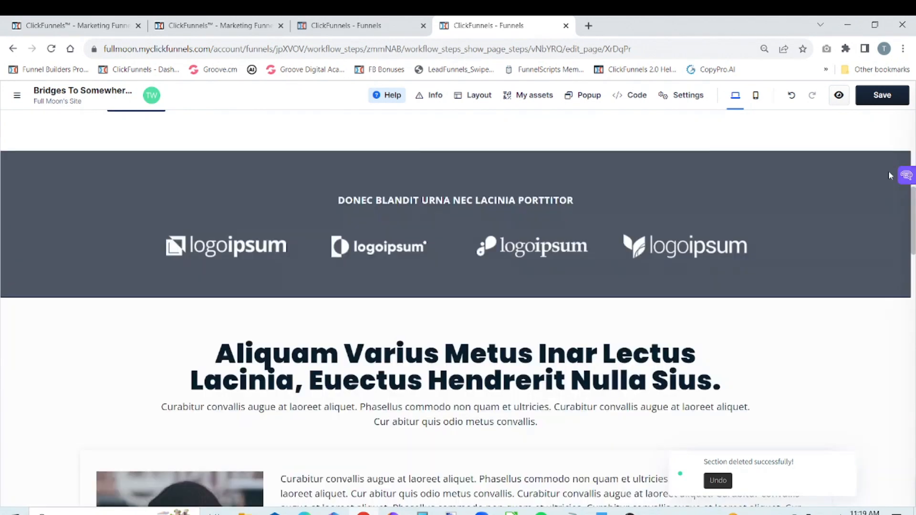
pyautogui.click(902, 144)
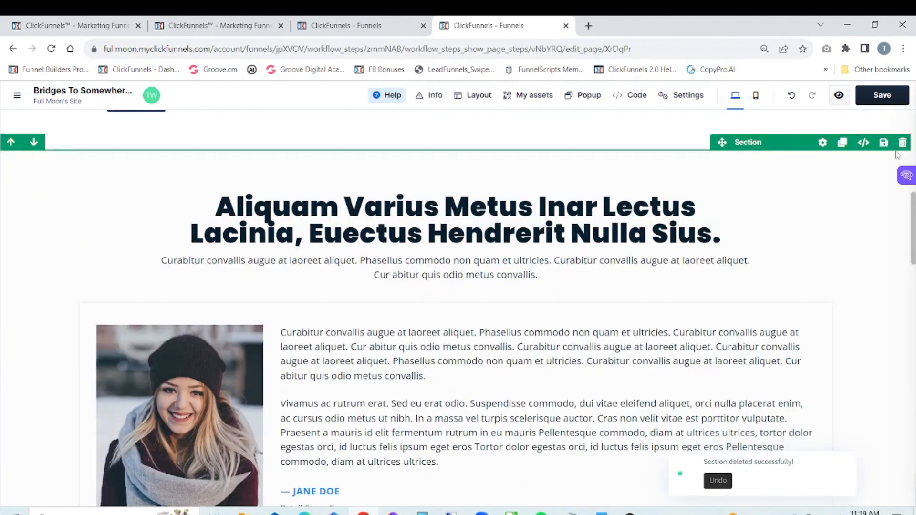
pyautogui.click(902, 144)
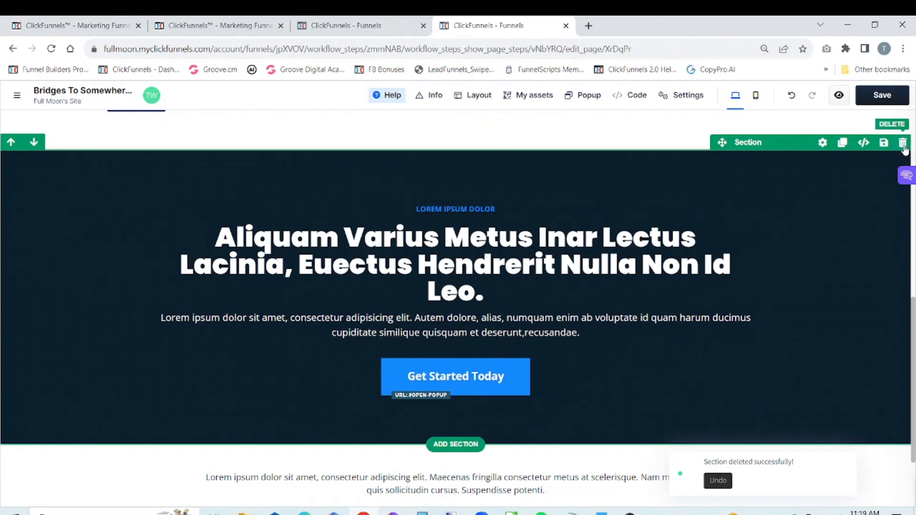
pyautogui.click(903, 146)
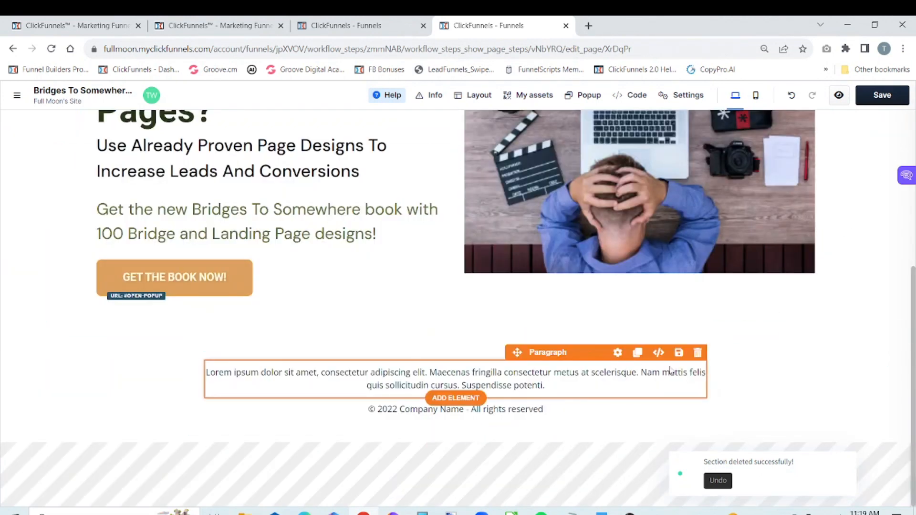
pyautogui.moveTo(714, 412)
pyautogui.moveTo(814, 356)
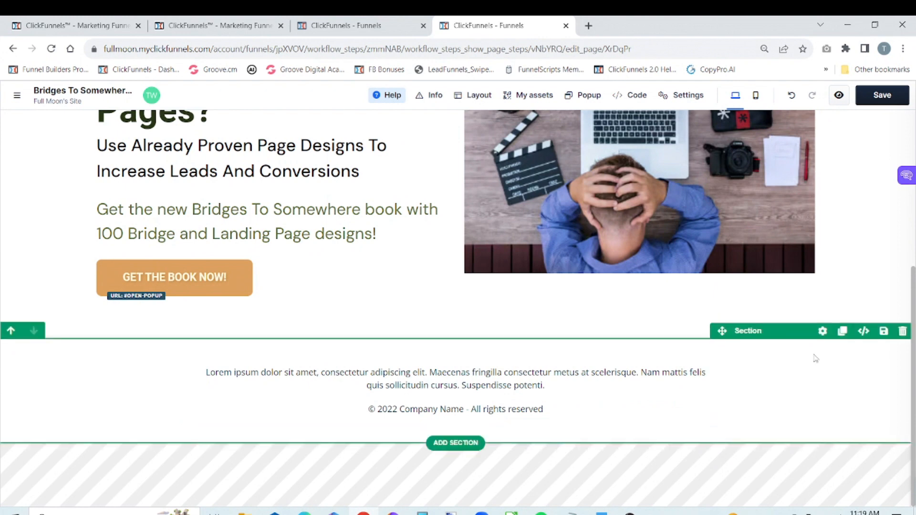
pyautogui.click(903, 332)
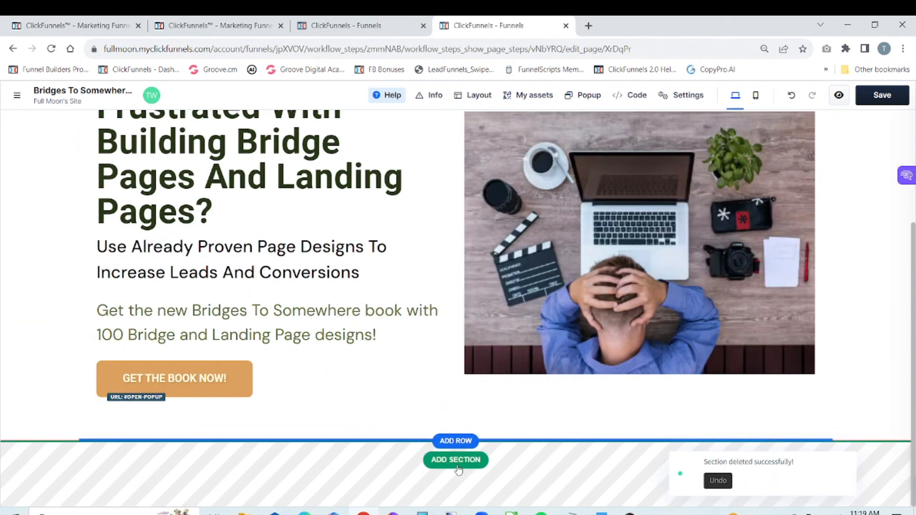
# Add a blank section with a one-column row below the hero section
pyautogui.click(458, 466)
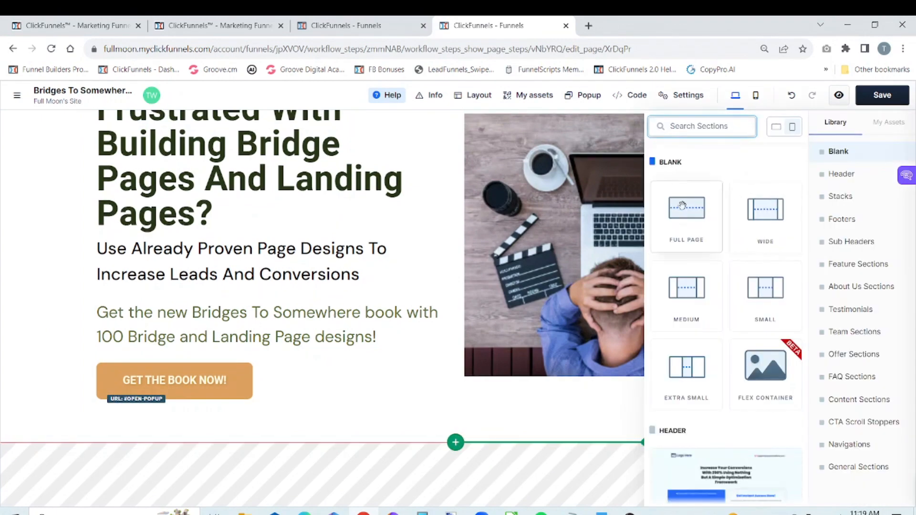
pyautogui.click(721, 221)
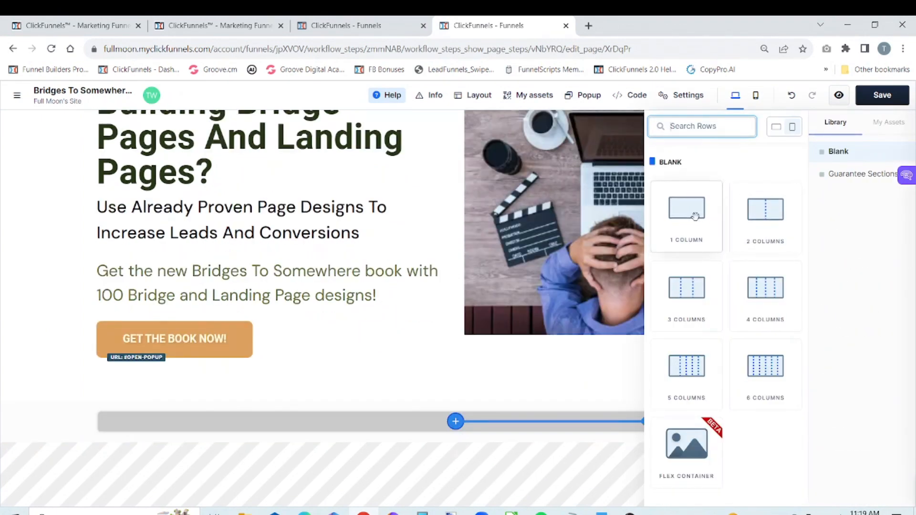
pyautogui.click(696, 219)
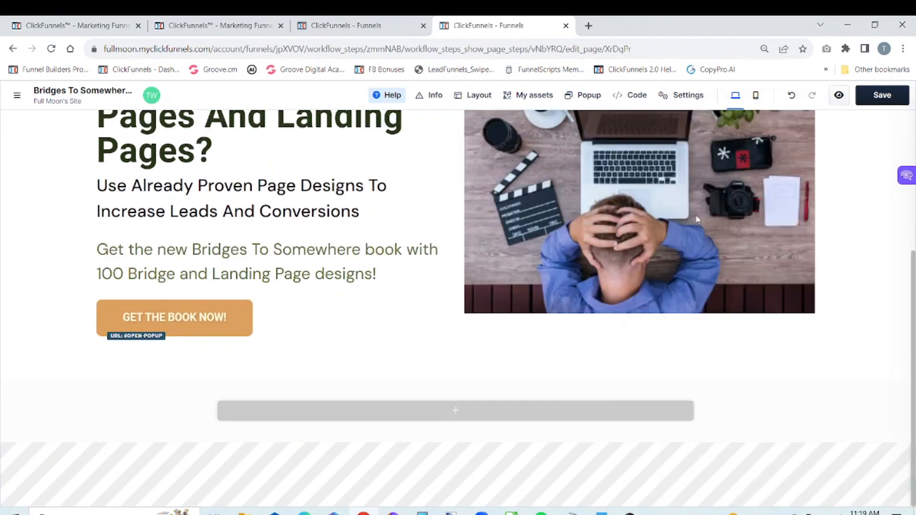
# Add an image element to the new row and set it to the Bridges To Somewhere logo from the gallery
pyautogui.click(464, 414)
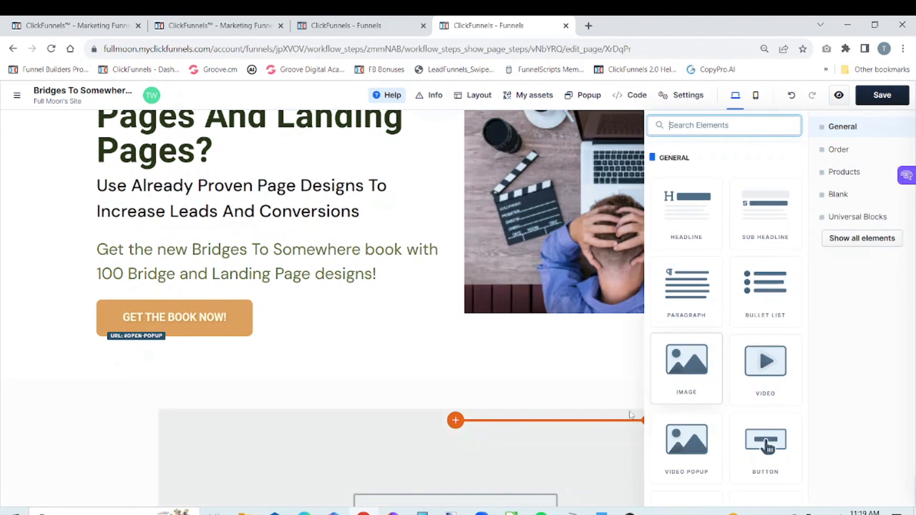
pyautogui.click(684, 371)
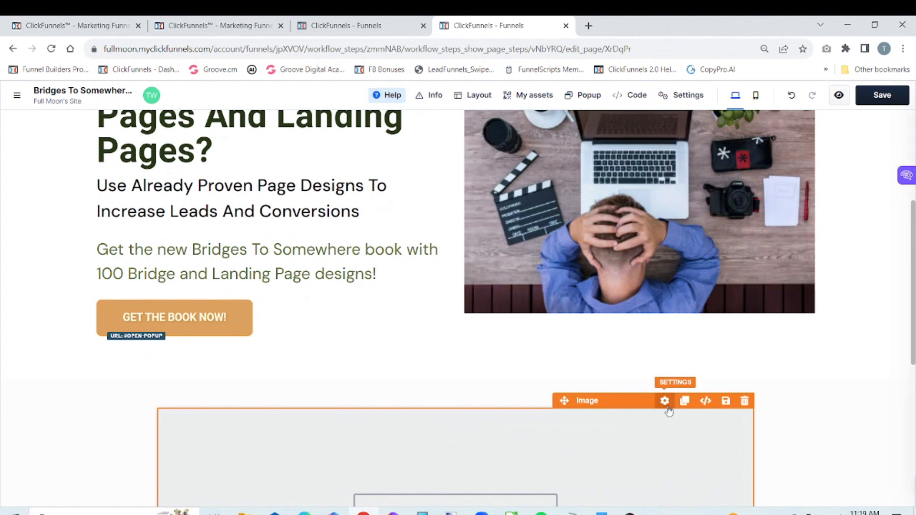
pyautogui.click(664, 401)
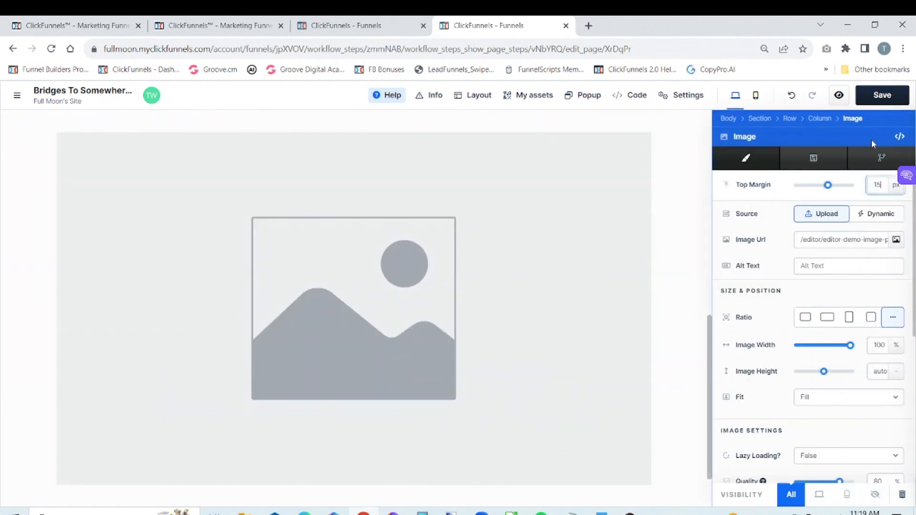
pyautogui.click(896, 240)
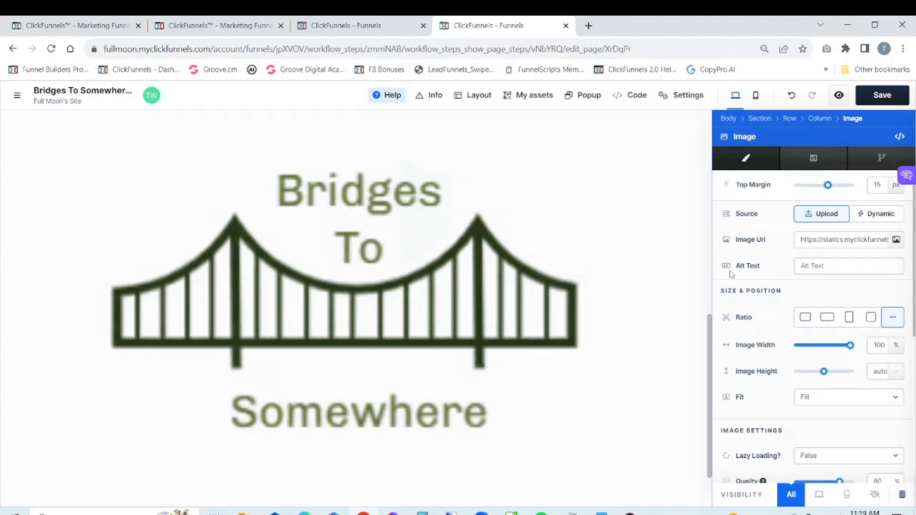
# Switch the footer logo's width unit to pixels, reduce the width to 156 px, and close its settings
pyautogui.click(897, 346)
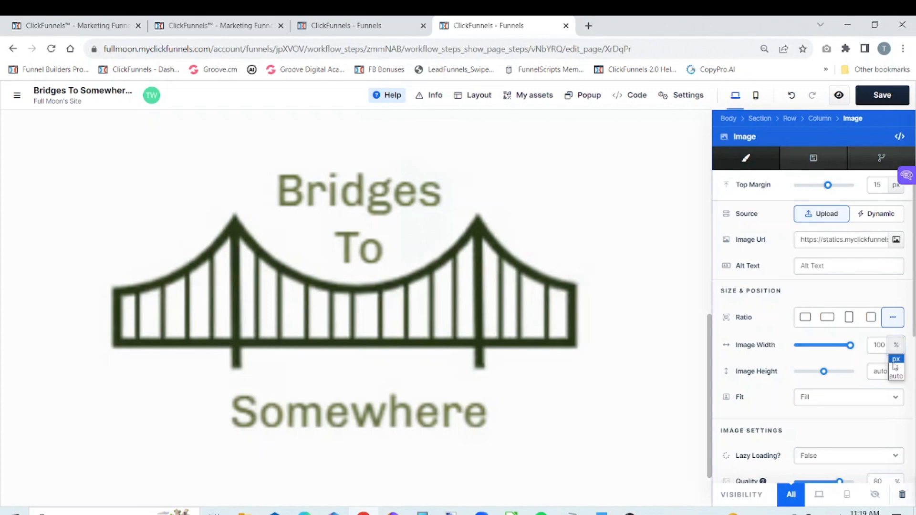
pyautogui.click(896, 359)
pyautogui.moveTo(827, 347); pyautogui.dragTo(803, 351)
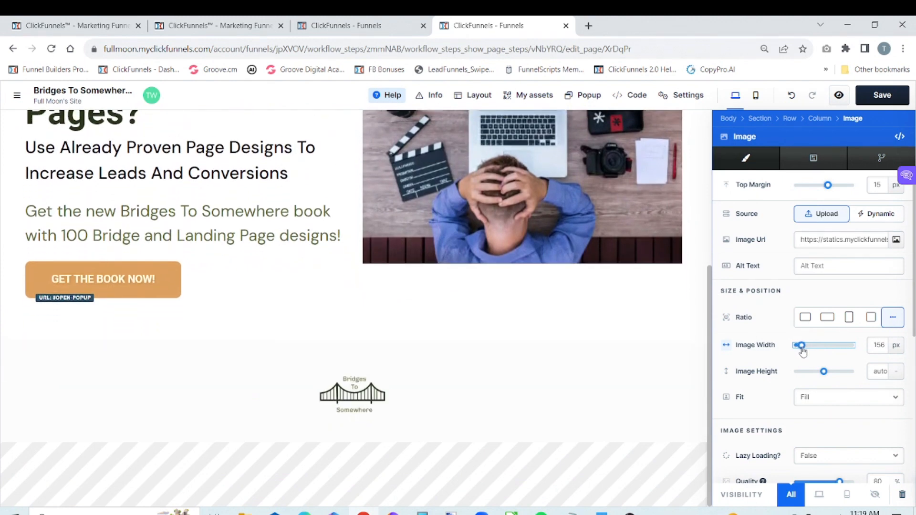
pyautogui.click(668, 371)
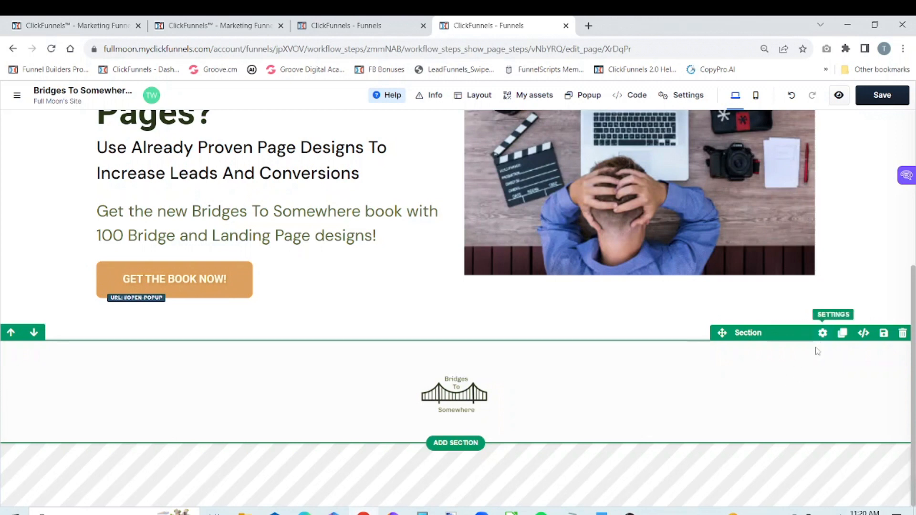
# Copy the Earth Yellow hex code #dda15e from the Bridges To Somewhere Style note in Notepad and return to the page editor
pyautogui.click(572, 514)
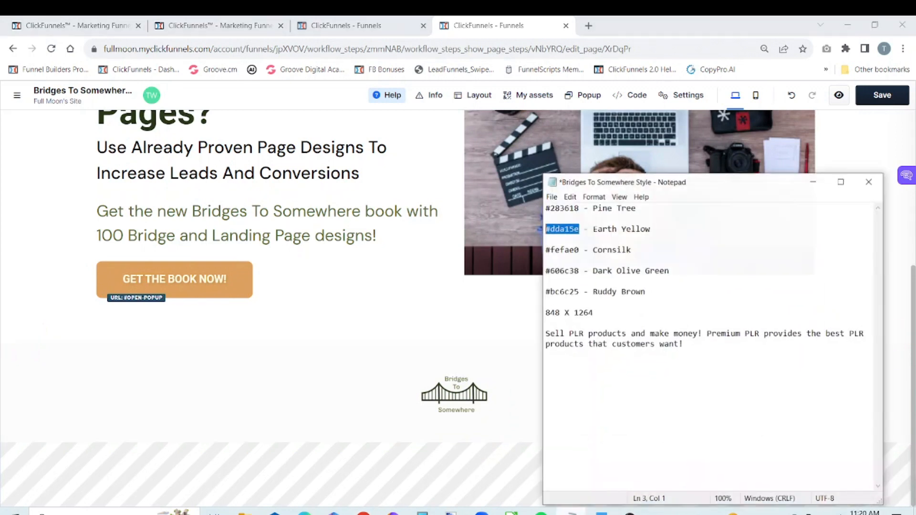
pyautogui.click(708, 242)
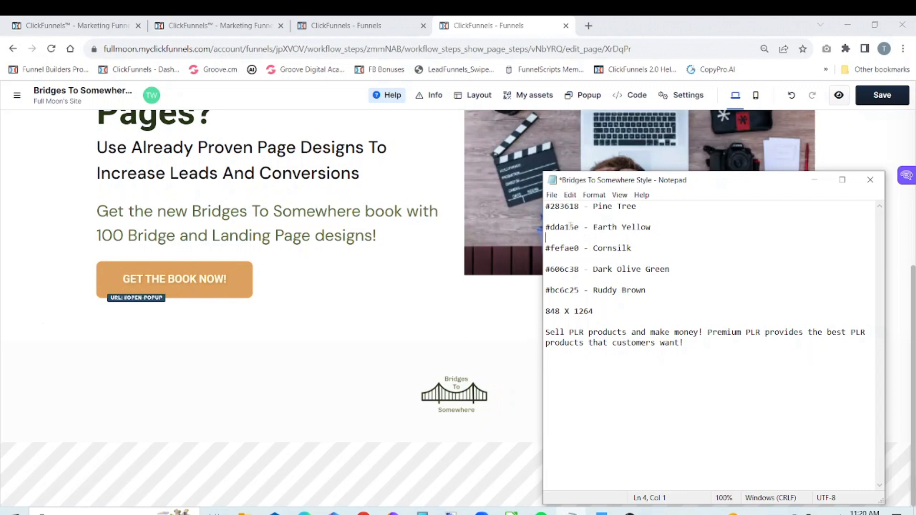
pyautogui.moveTo(579, 229); pyautogui.dragTo(544, 229)
pyautogui.rightClick(558, 227)
pyautogui.click(573, 260)
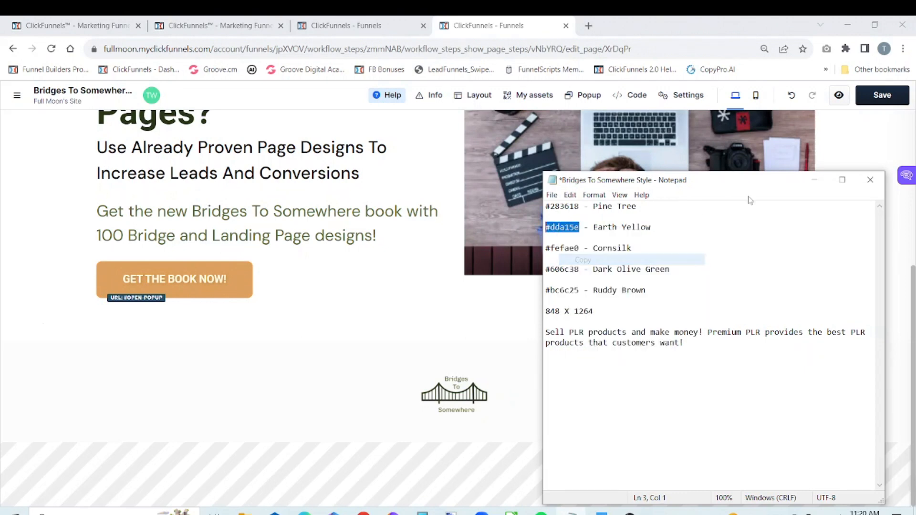
pyautogui.click(815, 183)
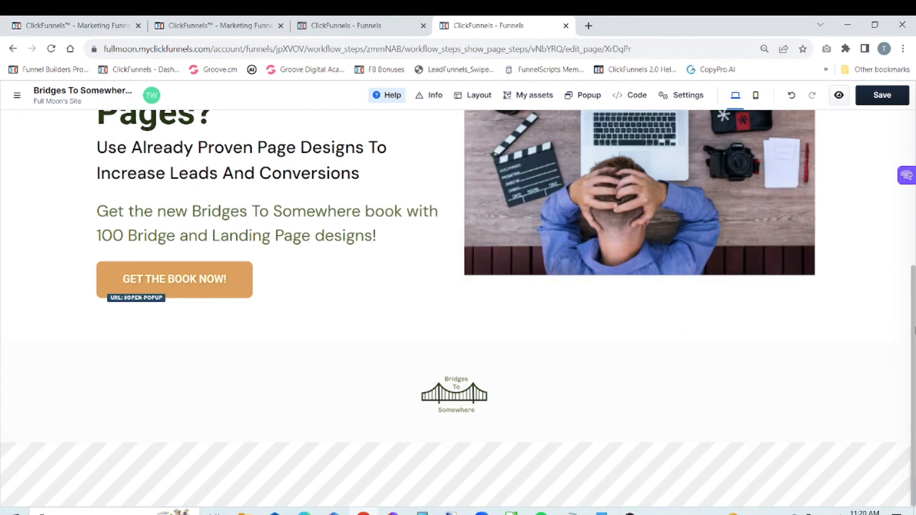
pyautogui.moveTo(886, 341)
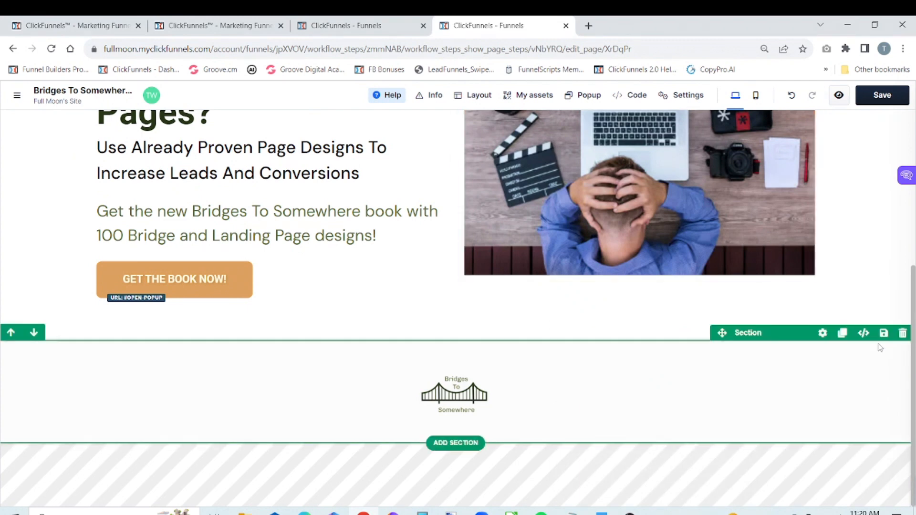
# Turn on the background option for the footer section containing the Bridges To Somewhere logo
pyautogui.click(822, 333)
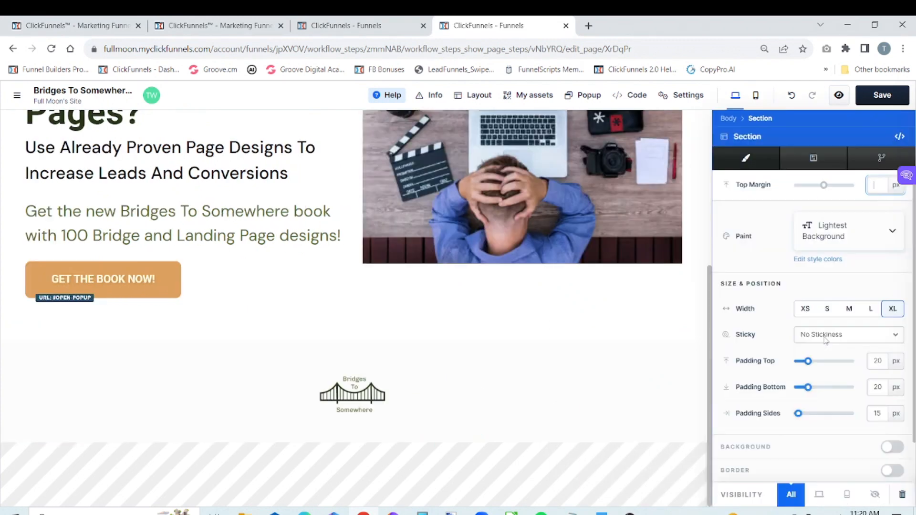
pyautogui.scroll(-1, 913, 300)
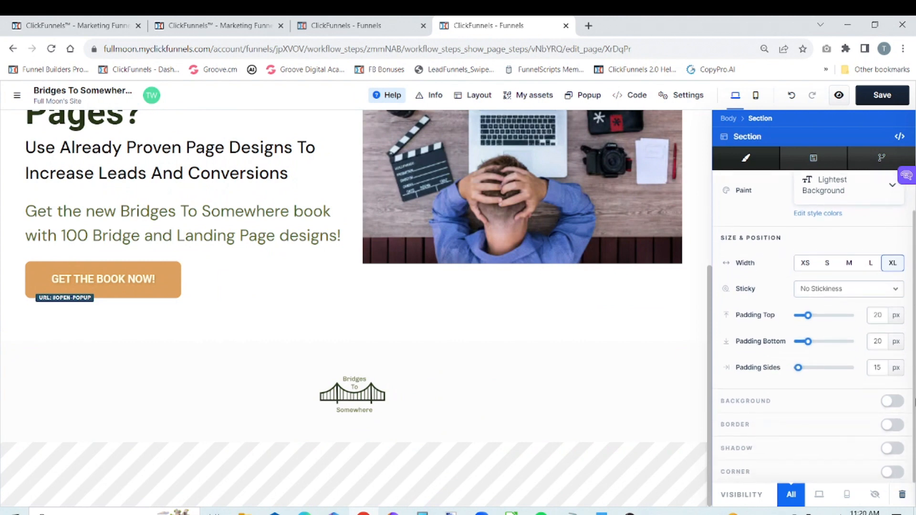
pyautogui.click(893, 402)
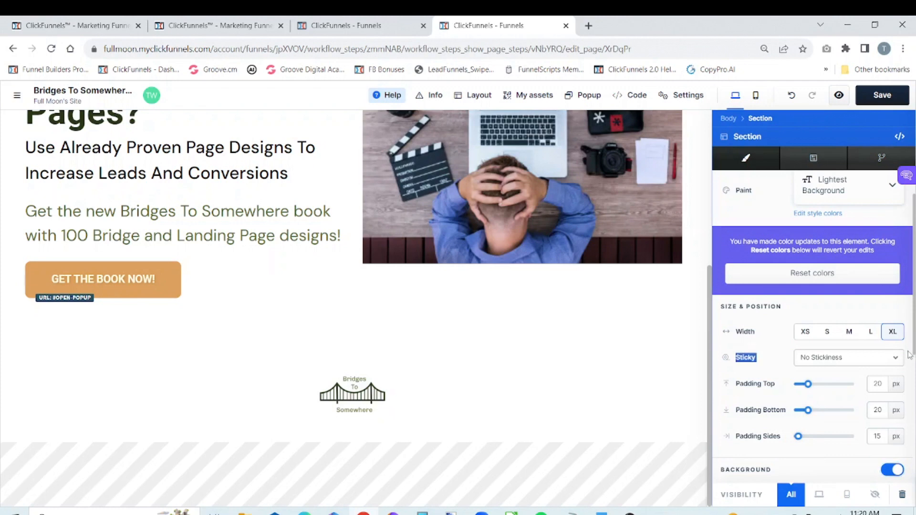
# Set the footer section's background color to hex dda15e
pyautogui.scroll(-3, 910, 402)
pyautogui.scroll(-1, 910, 405)
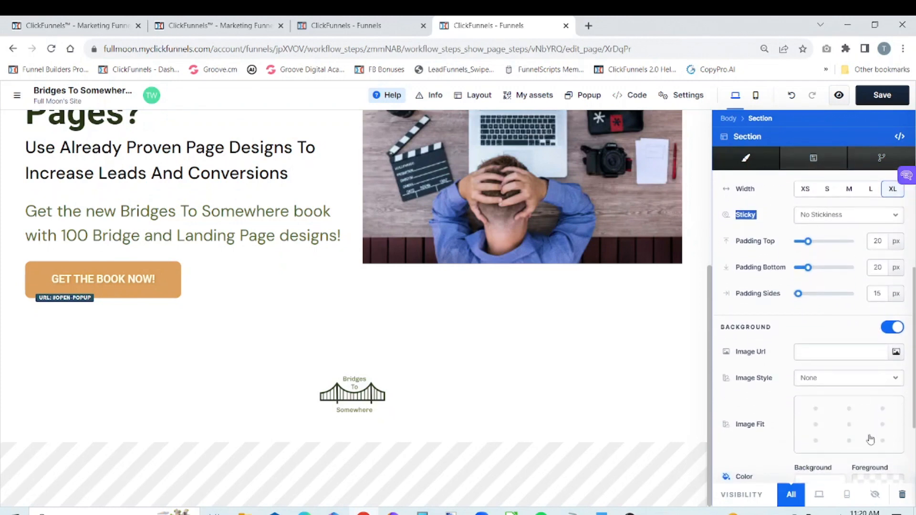
pyautogui.click(821, 478)
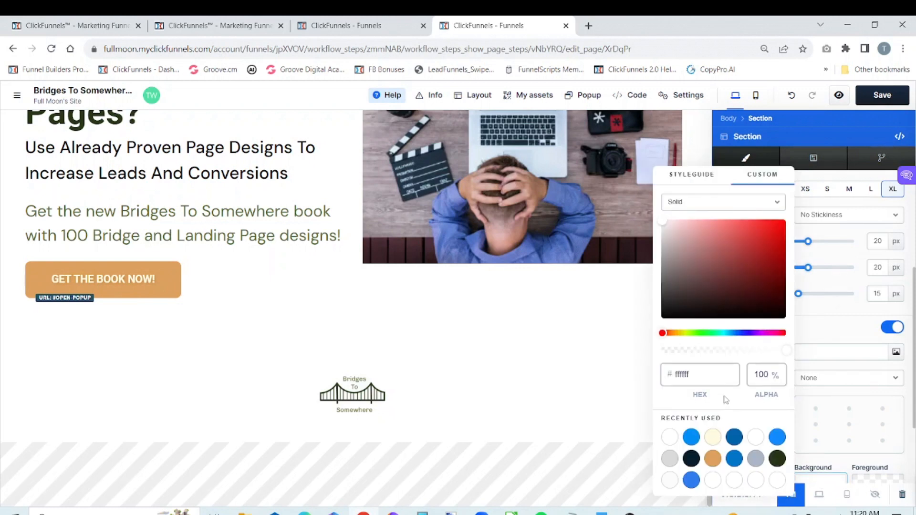
pyautogui.click(715, 378)
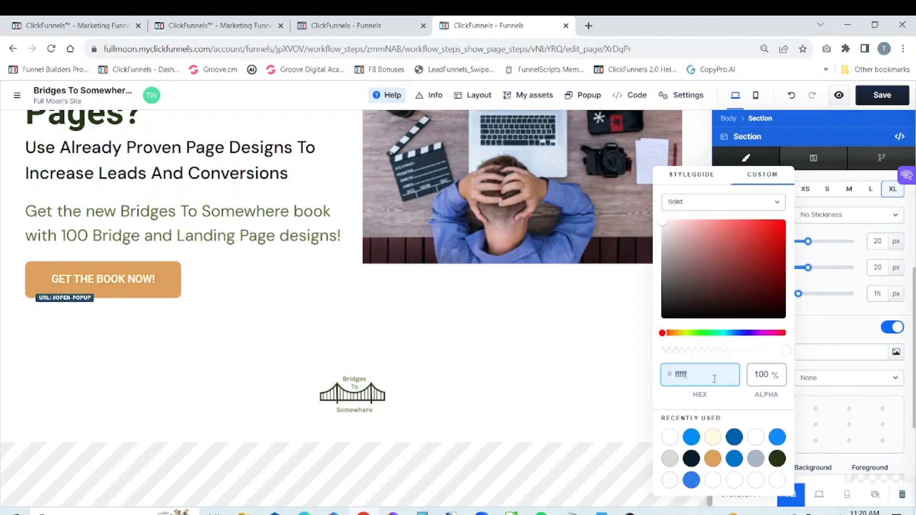
pyautogui.press('BackSpace')
pyautogui.press('BackSpace')
pyautogui.press('BackSpace')
pyautogui.press('BackSpace')
pyautogui.press('BackSpace')
pyautogui.hotkey('ctrl', 'v')
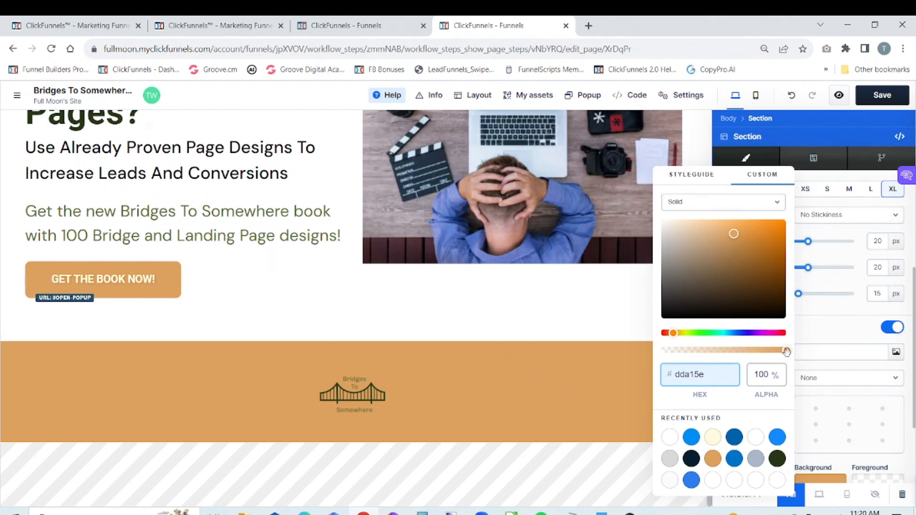
pyautogui.moveTo(787, 351)
pyautogui.mouseDown()
pyautogui.moveTo(690, 353)
pyautogui.moveTo(795, 358)
pyautogui.mouseUp()
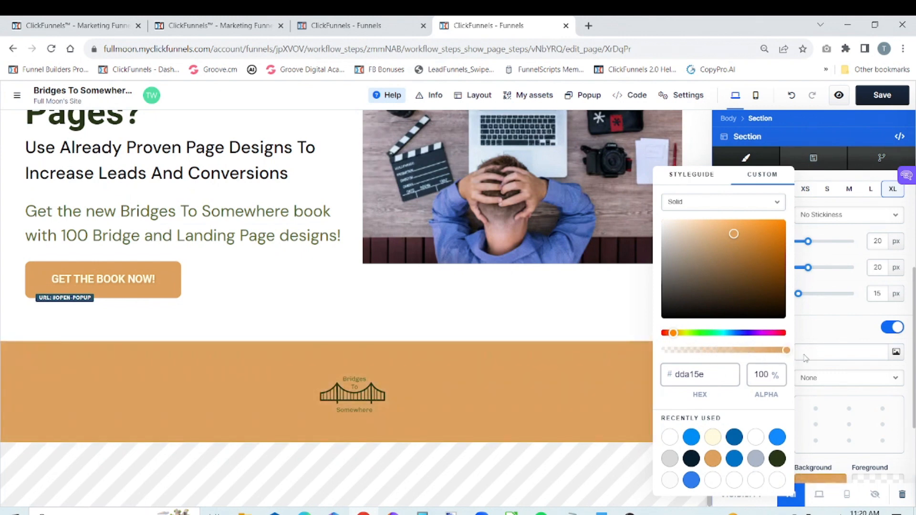
pyautogui.click(614, 324)
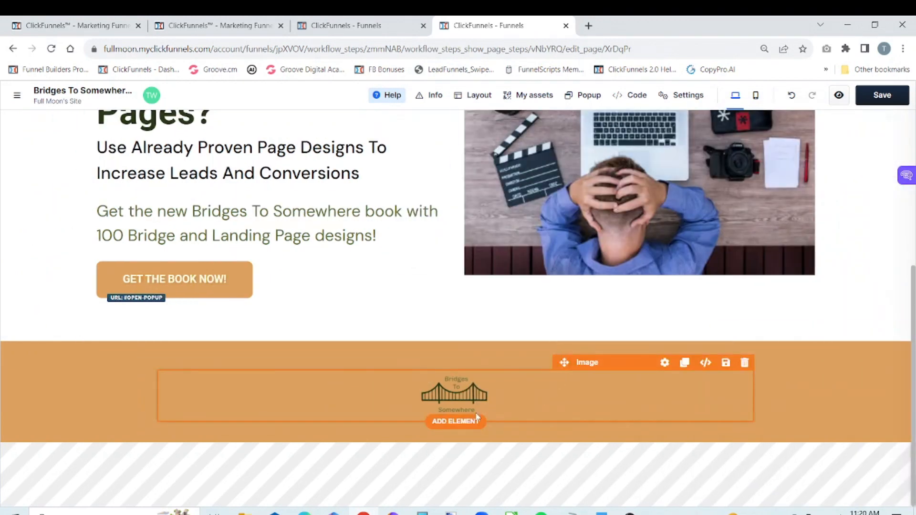
# Add a paragraph element directly beneath the logo in the footer section
pyautogui.click(829, 388)
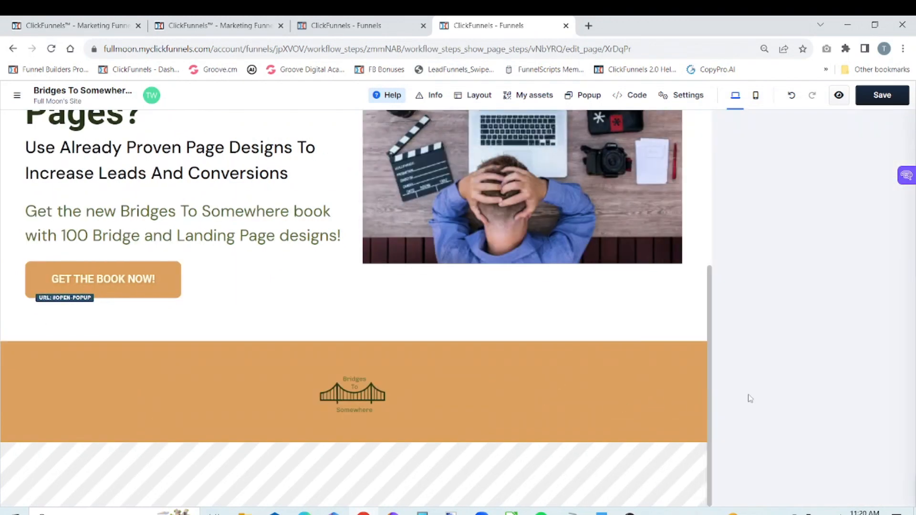
pyautogui.click(496, 401)
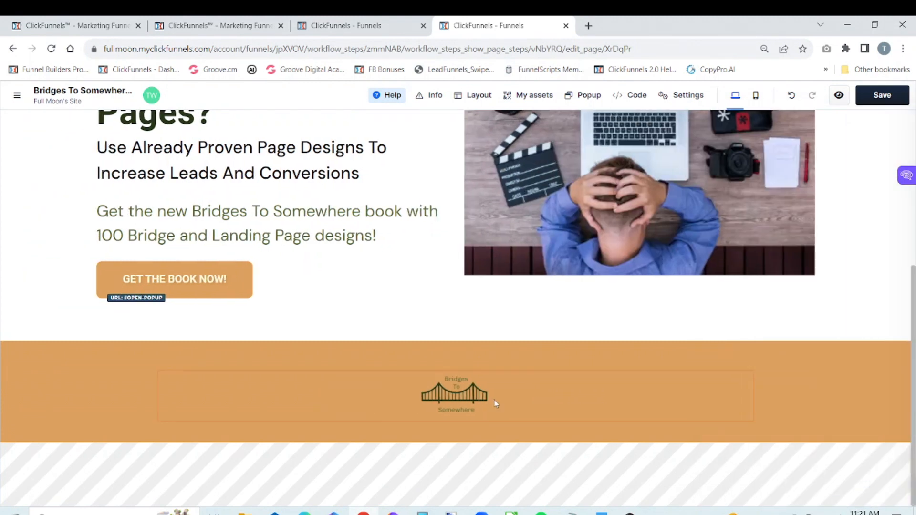
pyautogui.click(457, 422)
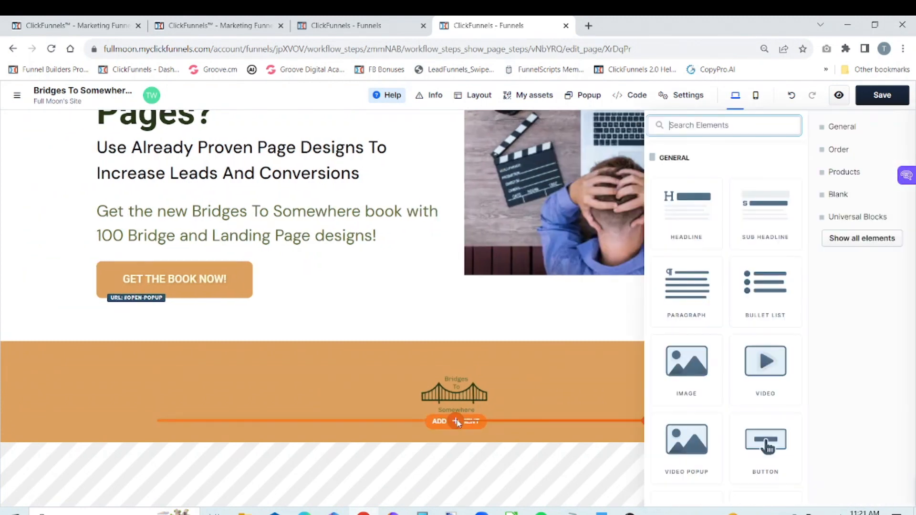
pyautogui.click(677, 286)
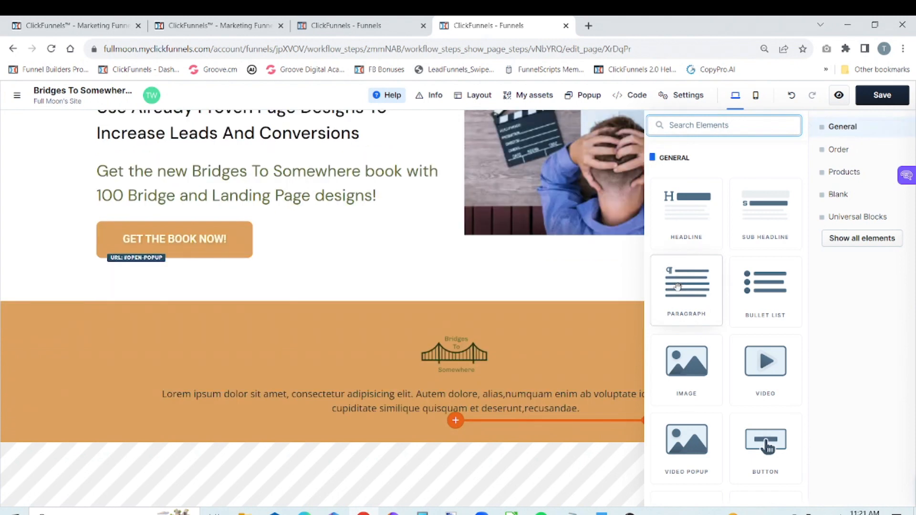
pyautogui.click(574, 368)
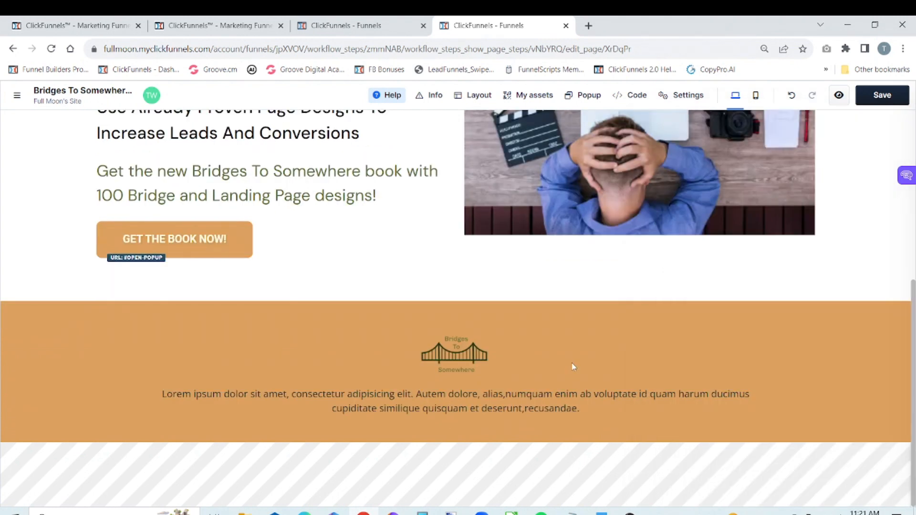
# Open the Bridges Footer 1 block for editing on the original funnel page and copy its copyright line
pyautogui.click(373, 25)
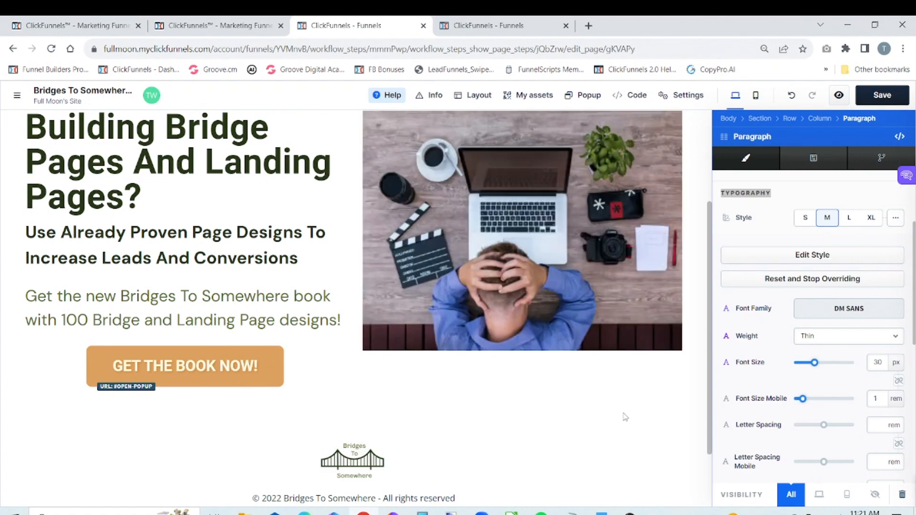
pyautogui.click(626, 417)
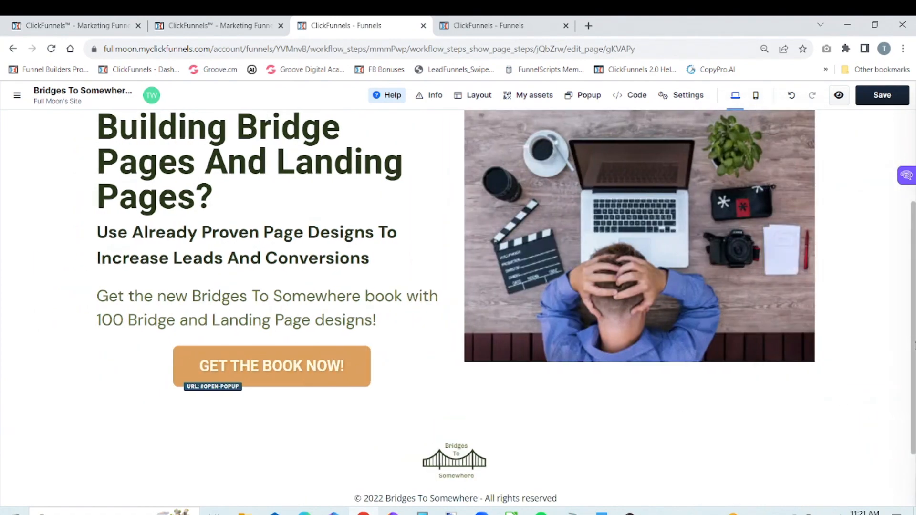
pyautogui.scroll(-2, 557, 419)
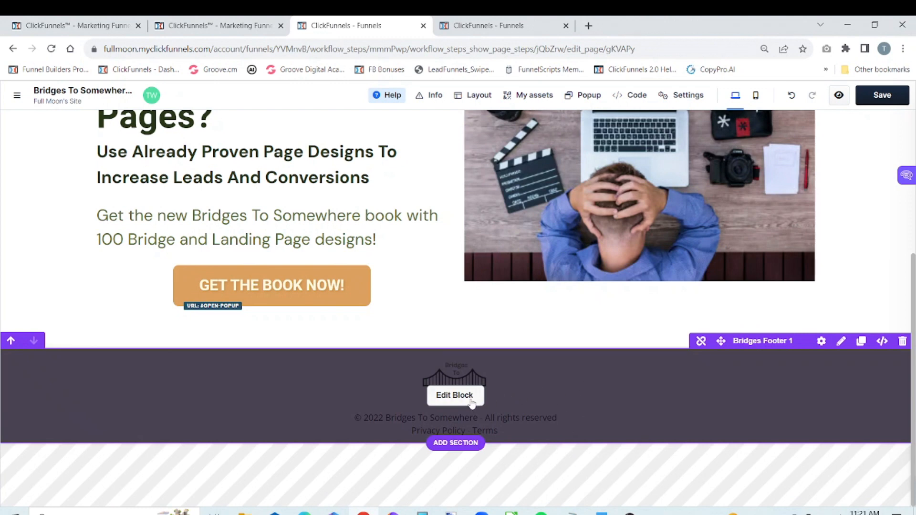
pyautogui.click(454, 396)
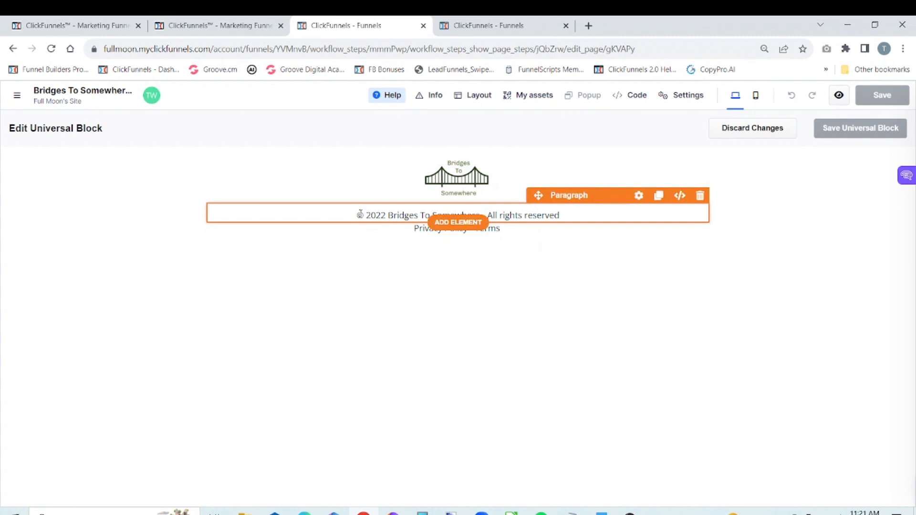
pyautogui.click(374, 215)
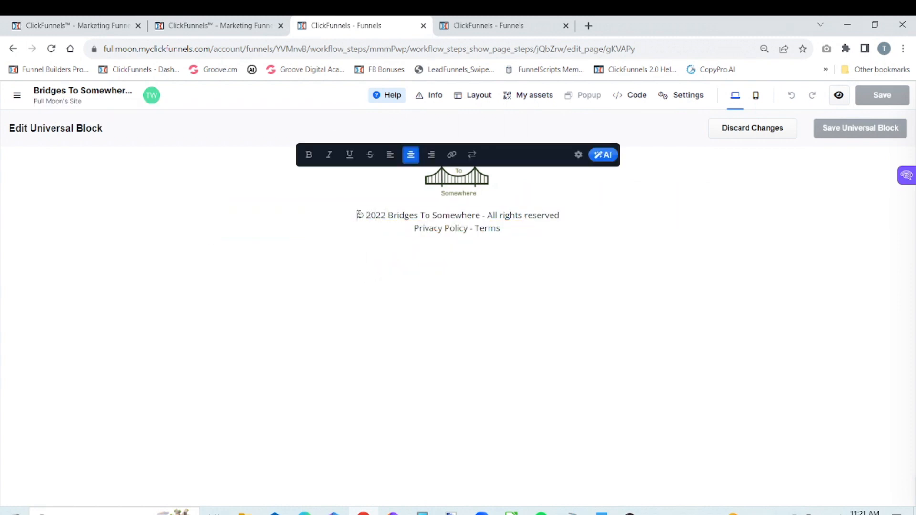
pyautogui.moveTo(359, 214); pyautogui.dragTo(567, 214)
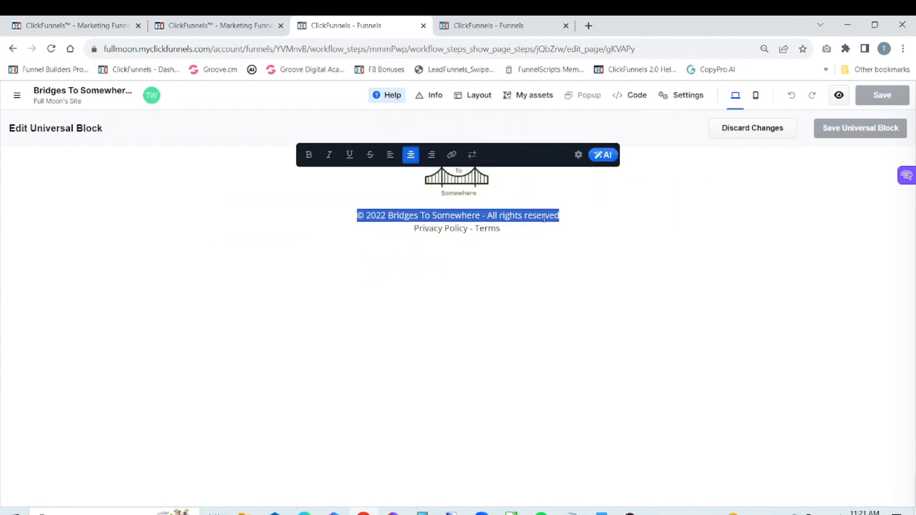
pyautogui.rightClick(544, 217)
pyautogui.click(572, 260)
# Back on the new page, replace the footer paragraph's placeholder text with the copied "© 2022 Bridges To Somewhere - All rights reserved"
pyautogui.click(501, 26)
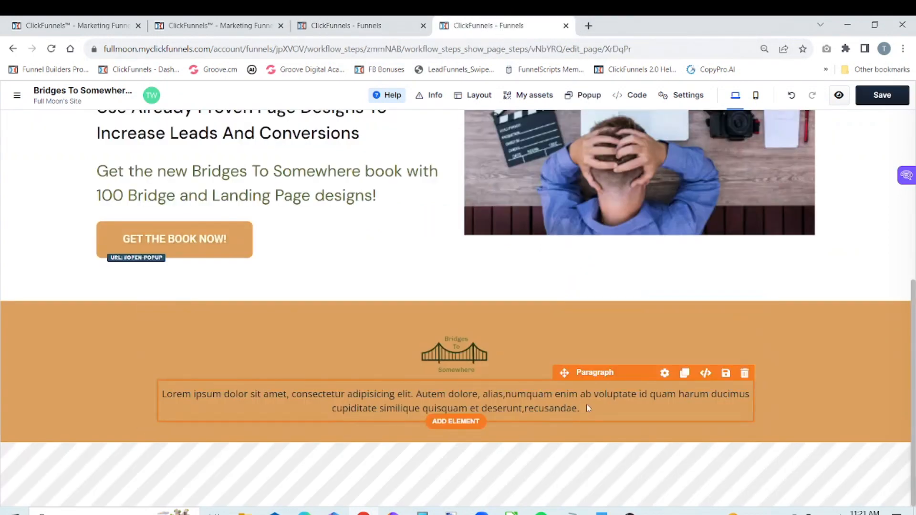
pyautogui.click(587, 408)
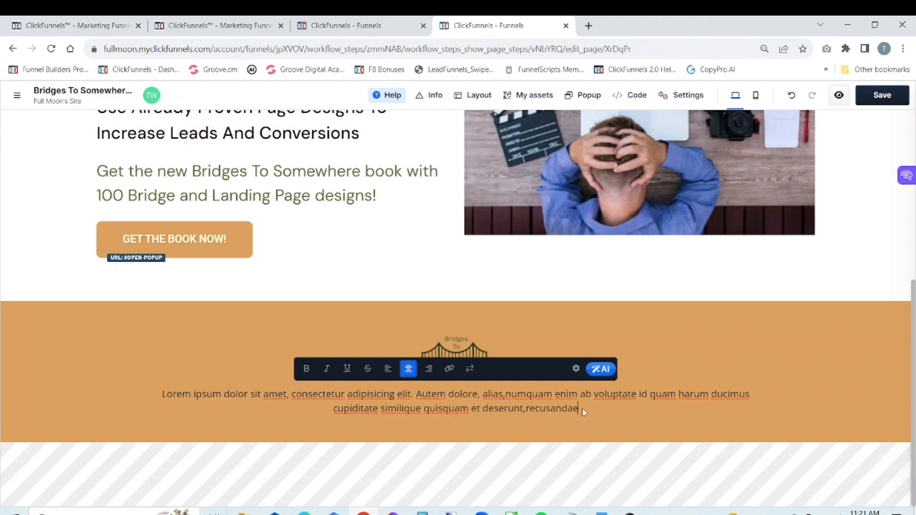
pyautogui.press('BackSpace')
pyautogui.press('BackSpace')
pyautogui.press('BackSpace')
pyautogui.press('BackSpace')
pyautogui.press('BackSpace')
pyautogui.press('BackSpace')
pyautogui.press('BackSpace')
pyautogui.press('BackSpace')
pyautogui.press('BackSpace')
pyautogui.press('BackSpace')
pyautogui.press('BackSpace')
pyautogui.press('BackSpace')
pyautogui.press('BackSpace')
pyautogui.press('BackSpace')
pyautogui.press('BackSpace')
pyautogui.press('BackSpace')
pyautogui.press('BackSpace')
pyautogui.press('BackSpace')
pyautogui.press('BackSpace')
pyautogui.press('BackSpace')
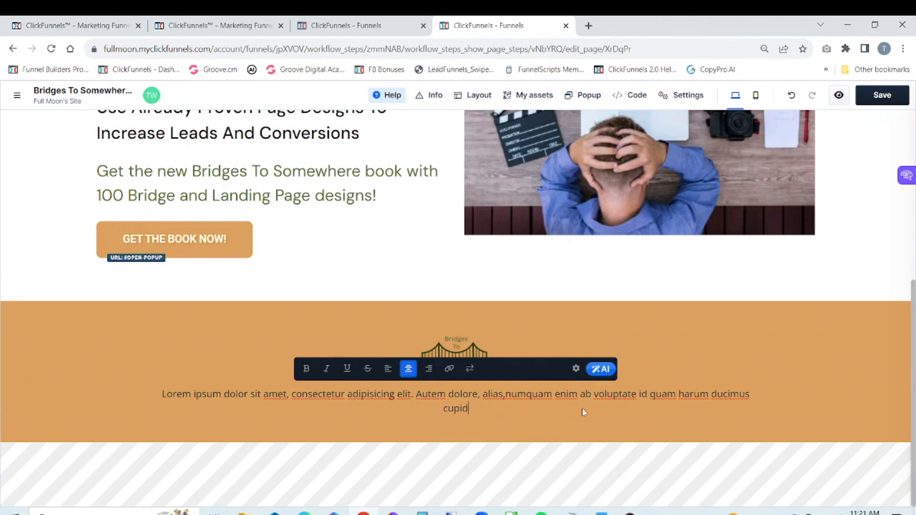
pyautogui.press('BackSpace')
pyautogui.press('BackSpace')
pyautogui.press('BackSpace')
pyautogui.press('BackSpace')
pyautogui.press('BackSpace')
pyautogui.press('BackSpace')
pyautogui.press('BackSpace')
pyautogui.press('BackSpace')
pyautogui.press('BackSpace')
pyautogui.press('BackSpace')
pyautogui.press('BackSpace')
pyautogui.press('BackSpace')
pyautogui.press('BackSpace')
pyautogui.press('BackSpace')
pyautogui.press('BackSpace')
pyautogui.press('BackSpace')
pyautogui.press('BackSpace')
pyautogui.press('BackSpace')
pyautogui.press('BackSpace')
pyautogui.press('BackSpace')
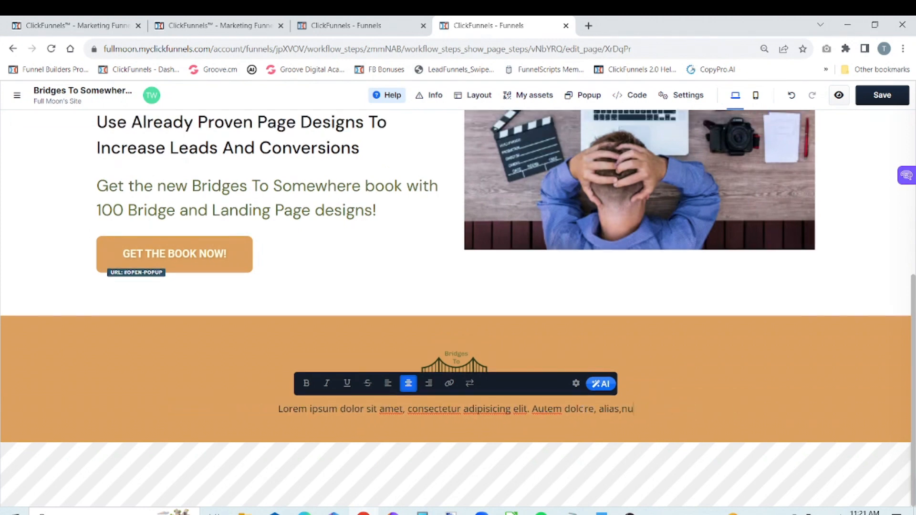
pyautogui.press('BackSpace')
pyautogui.press('BackSpace')
pyautogui.press('BackSpace')
pyautogui.press('BackSpace')
pyautogui.press('BackSpace')
pyautogui.press('BackSpace')
pyautogui.press('BackSpace')
pyautogui.press('BackSpace')
pyautogui.press('BackSpace')
pyautogui.press('BackSpace')
pyautogui.press('BackSpace')
pyautogui.press('BackSpace')
pyautogui.press('BackSpace')
pyautogui.press('BackSpace')
pyautogui.press('BackSpace')
pyautogui.press('BackSpace')
pyautogui.press('BackSpace')
pyautogui.press('BackSpace')
pyautogui.press('BackSpace')
pyautogui.press('BackSpace')
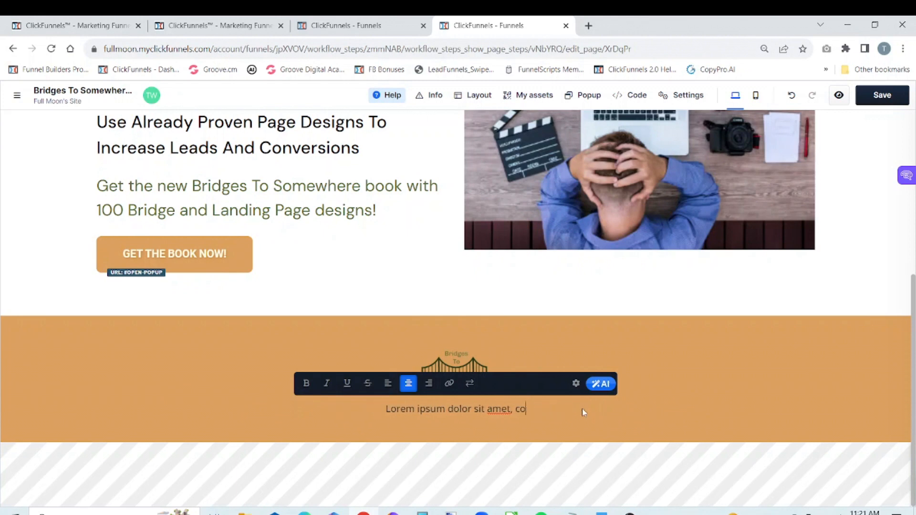
pyautogui.press('BackSpace')
pyautogui.press('BackSpace')
pyautogui.press('BackSpace')
pyautogui.press('BackSpace')
pyautogui.press('BackSpace')
pyautogui.press('BackSpace')
pyautogui.press('BackSpace')
pyautogui.press('BackSpace')
pyautogui.press('BackSpace')
pyautogui.press('BackSpace')
pyautogui.press('BackSpace')
pyautogui.press('BackSpace')
pyautogui.press('BackSpace')
pyautogui.press('BackSpace')
pyautogui.press('BackSpace')
pyautogui.press('BackSpace')
pyautogui.press('BackSpace')
pyautogui.press('BackSpace')
pyautogui.press('BackSpace')
pyautogui.press('BackSpace')
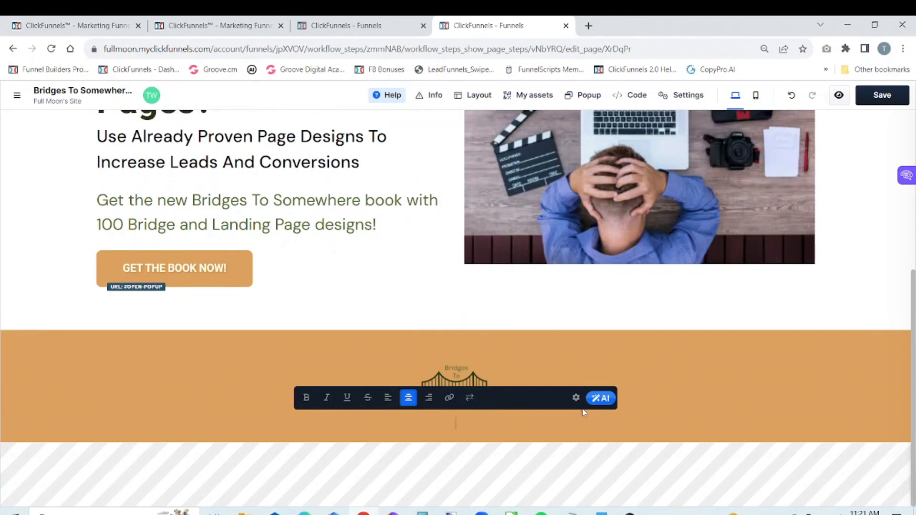
pyautogui.hotkey('ctrl', 'v')
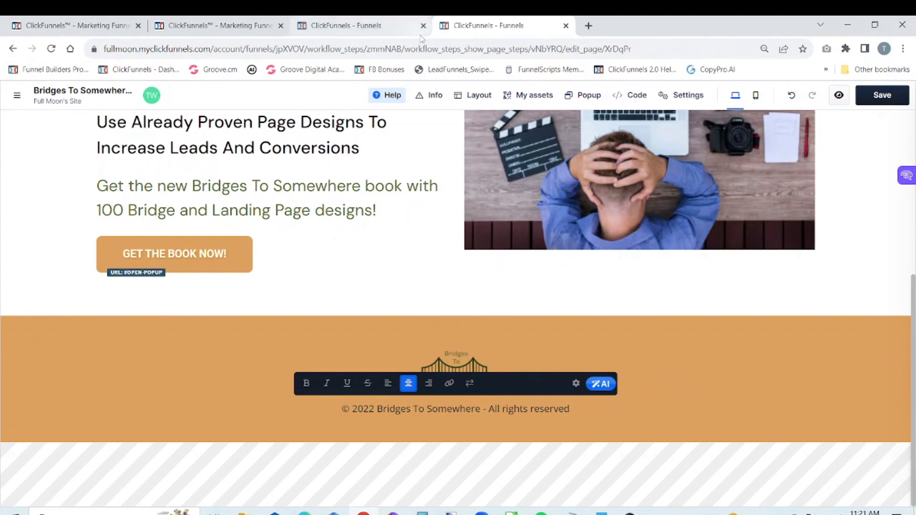
# Override the copyright paragraph's style in the original footer block and examine its font family, weight and size settings
pyautogui.click(408, 27)
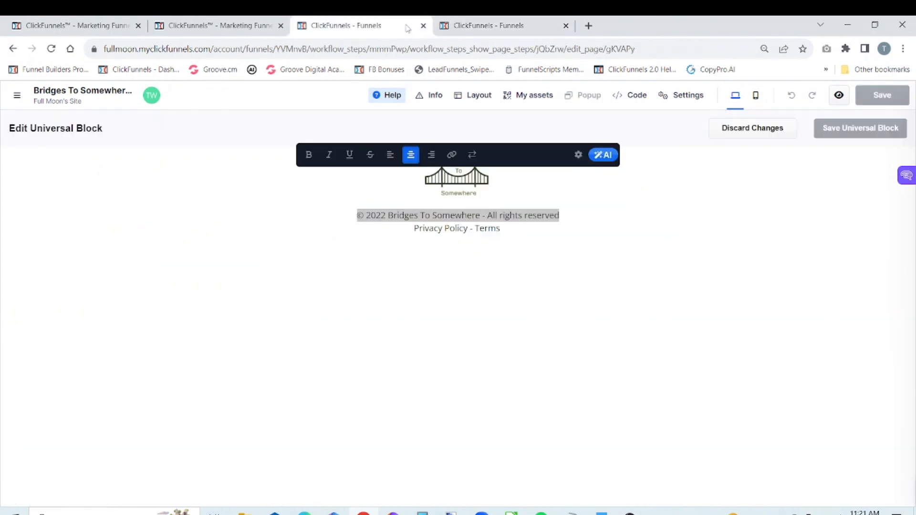
pyautogui.click(578, 156)
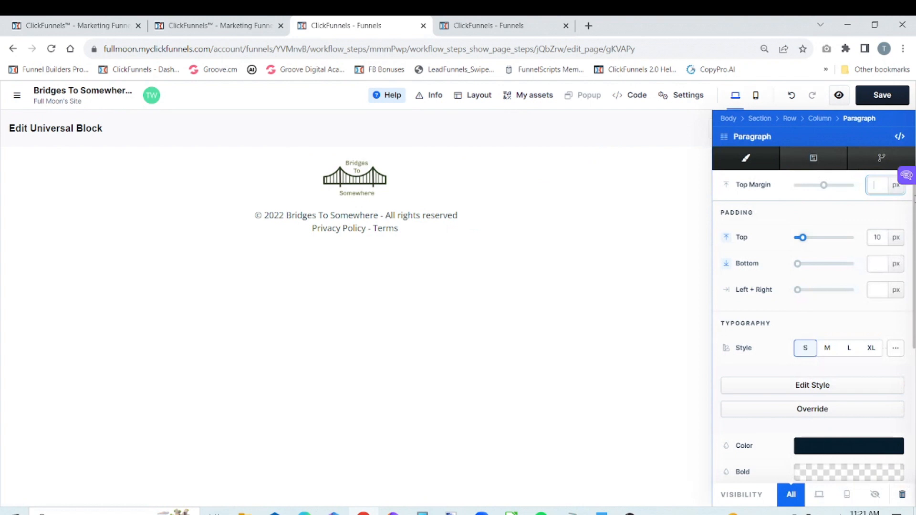
pyautogui.scroll(-2, 905, 215)
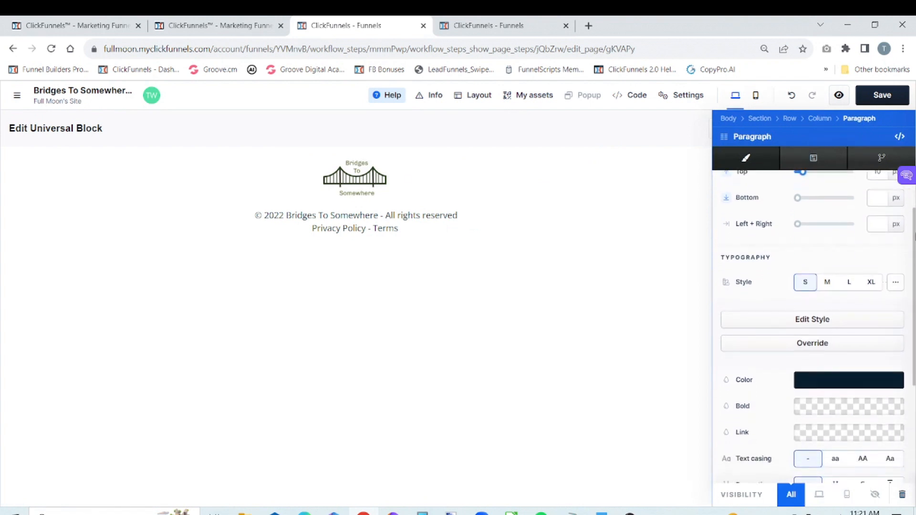
pyautogui.scroll(-1, 913, 252)
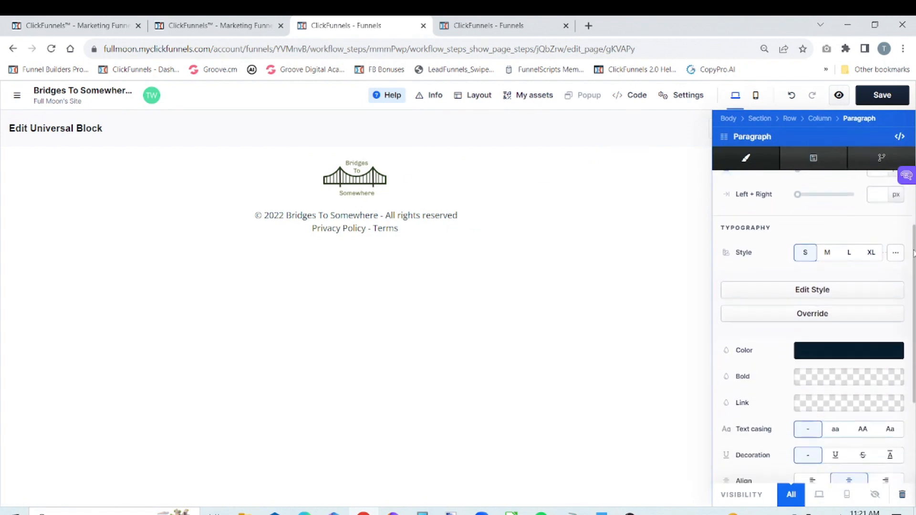
pyautogui.click(864, 317)
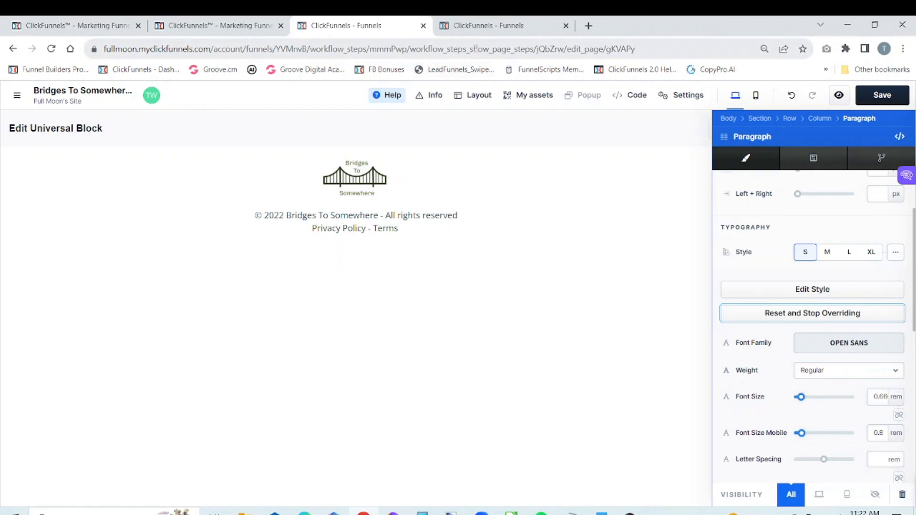
# On the new page, open the footer copyright paragraph's settings and examine its padding, typography style and text color
pyautogui.click(483, 26)
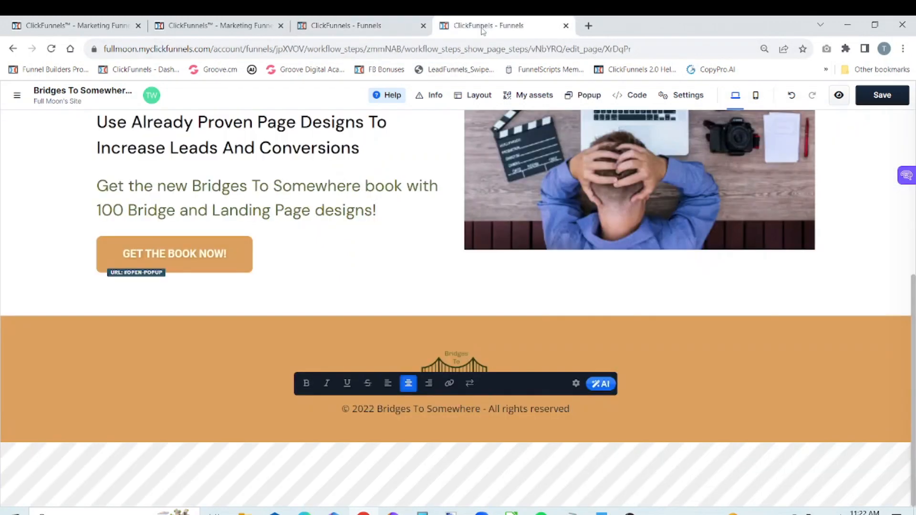
pyautogui.click(576, 384)
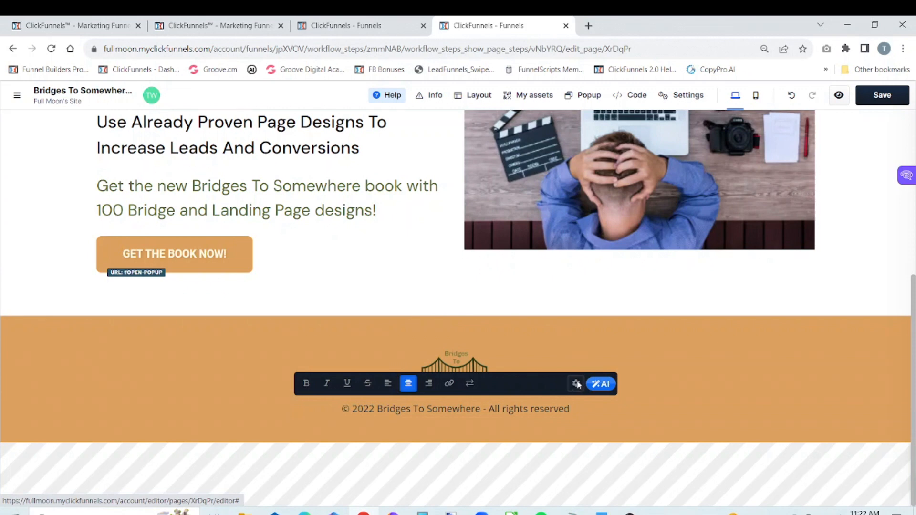
pyautogui.moveTo(915, 292); pyautogui.dragTo(914, 398)
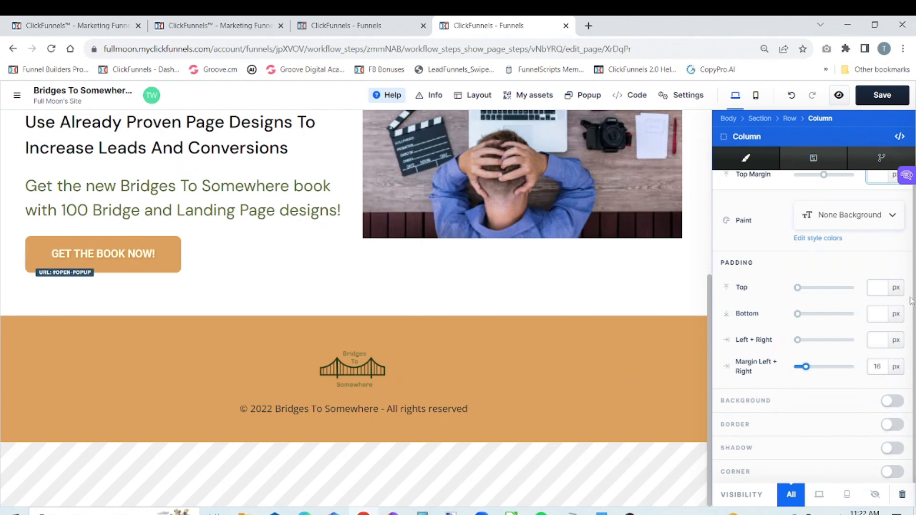
pyautogui.click(519, 394)
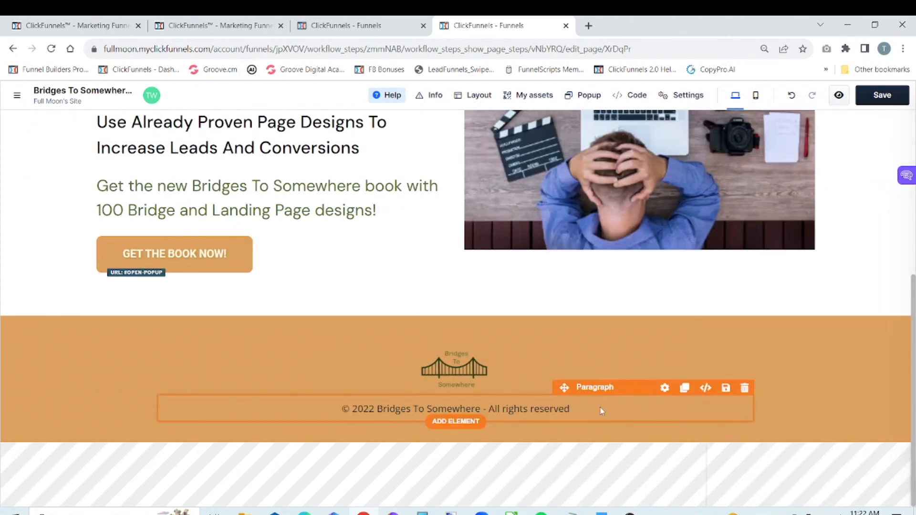
pyautogui.click(664, 389)
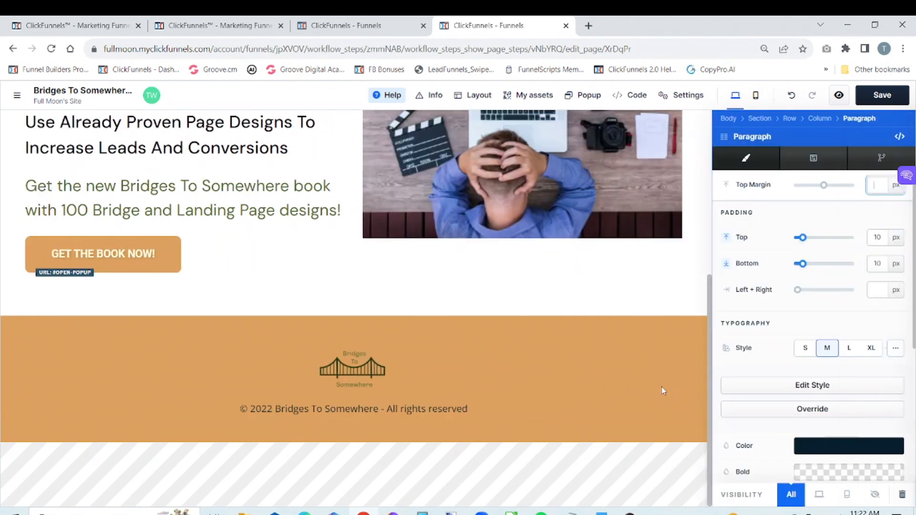
pyautogui.click(849, 449)
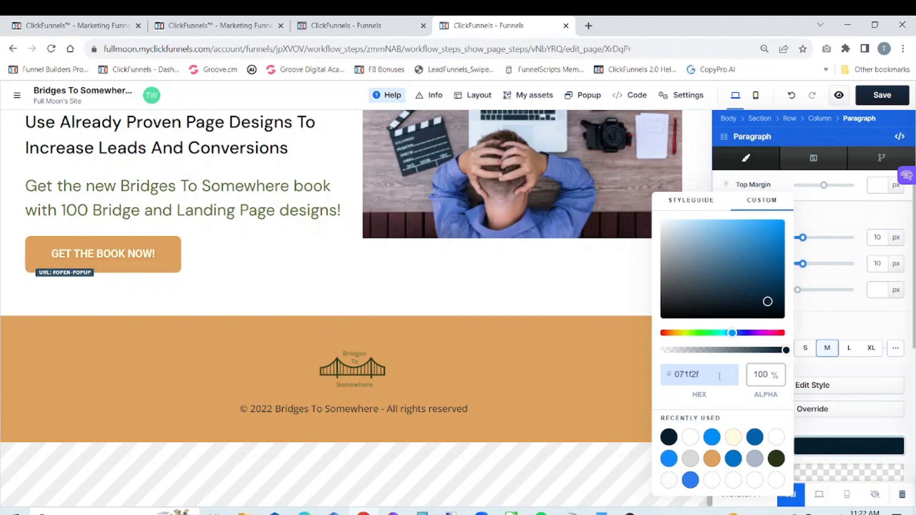
pyautogui.click(603, 367)
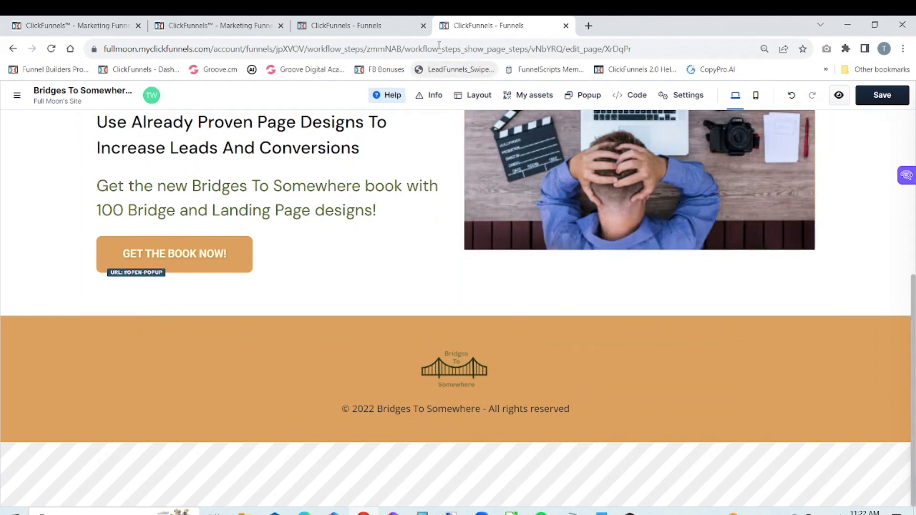
# In the original footer block, copy the "Privacy Policy - Terms" line and save the page
pyautogui.click(387, 30)
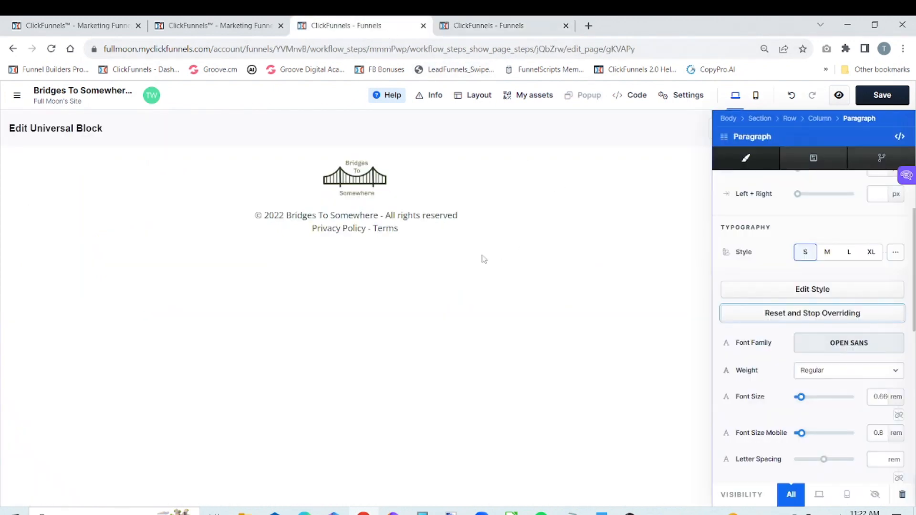
pyautogui.click(449, 251)
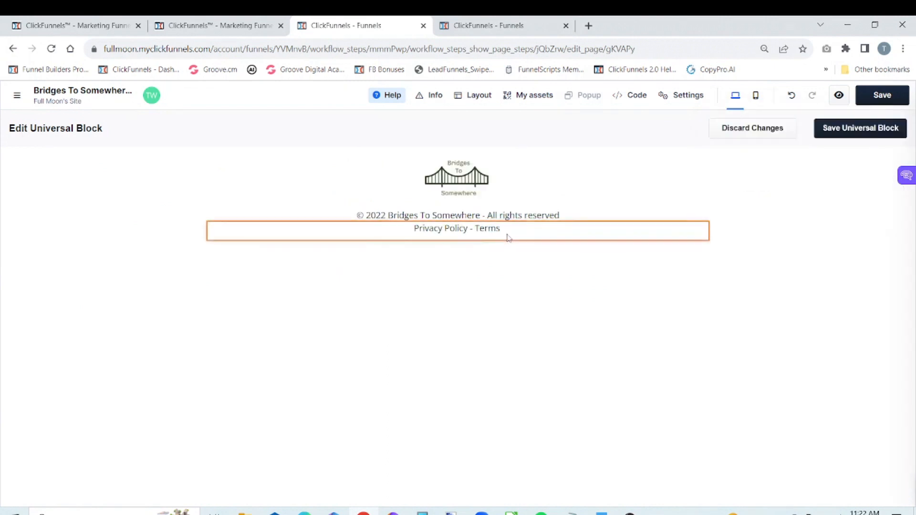
pyautogui.click(508, 237)
pyautogui.click(503, 231)
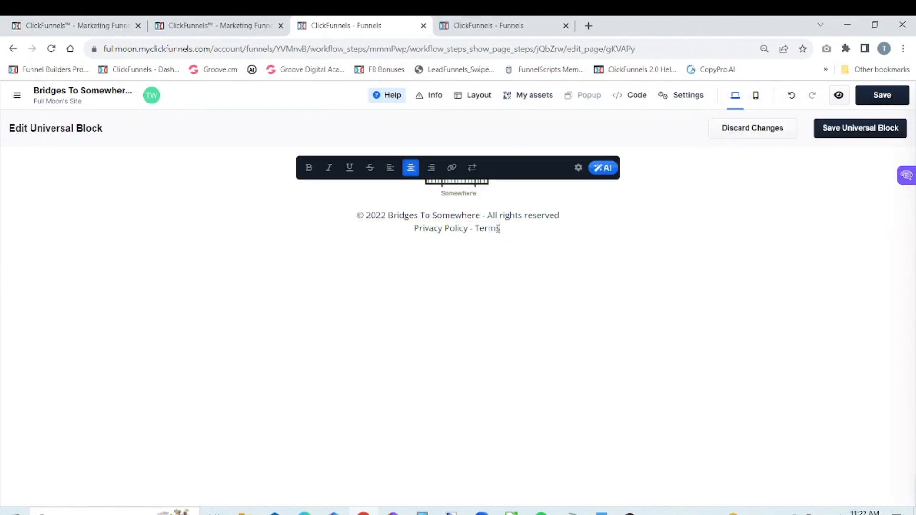
pyautogui.moveTo(499, 229); pyautogui.dragTo(415, 229)
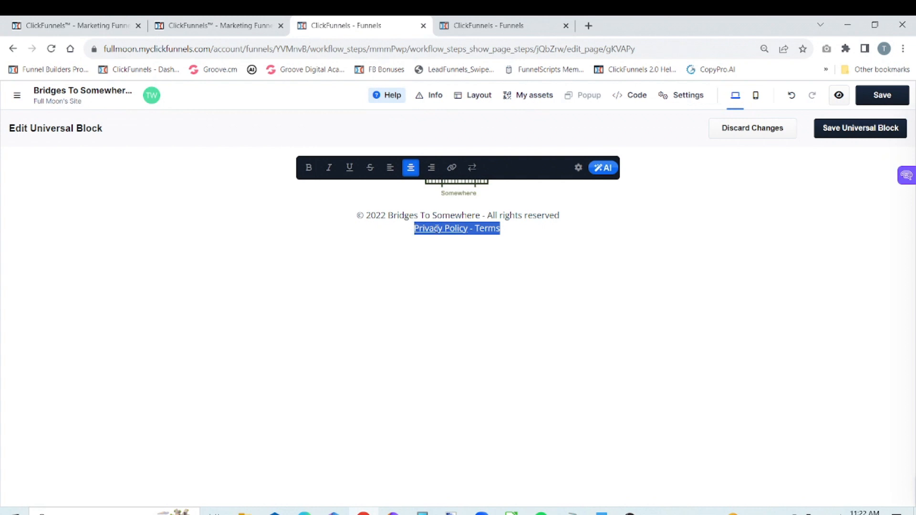
pyautogui.rightClick(437, 229)
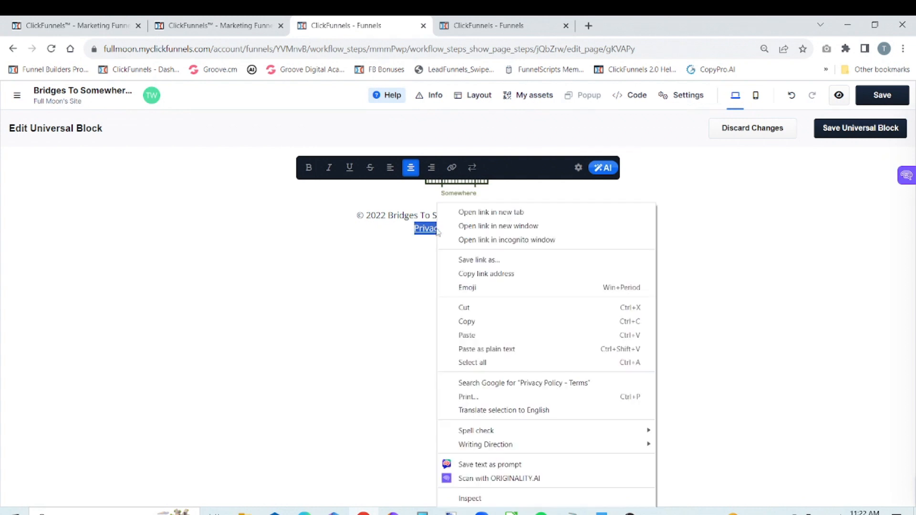
pyautogui.click(468, 321)
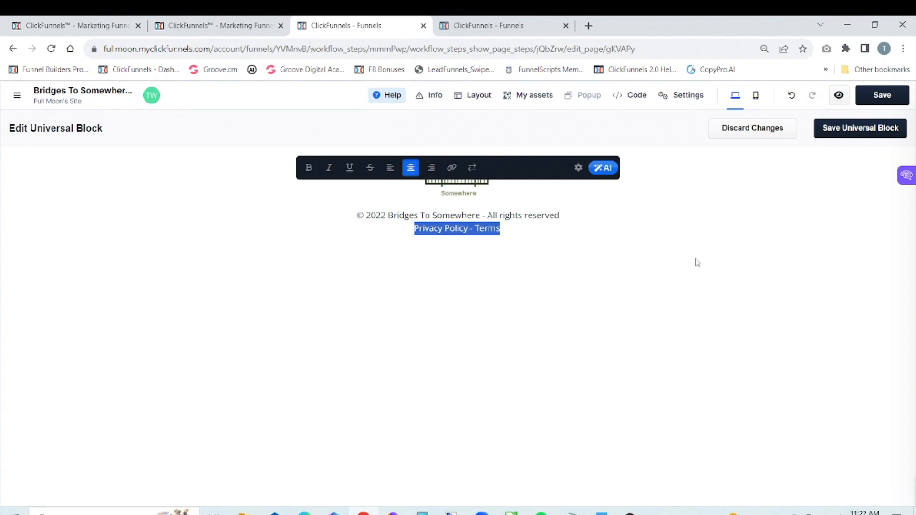
pyautogui.click(689, 273)
pyautogui.click(889, 97)
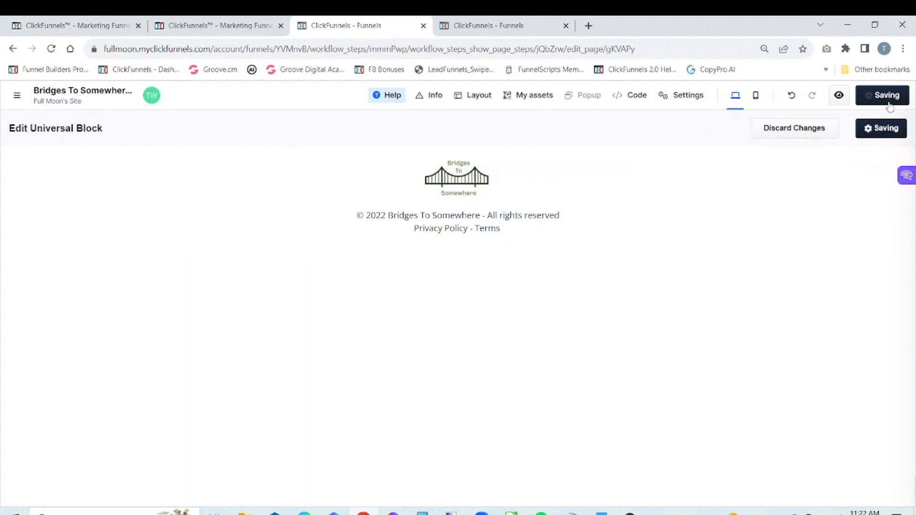
# Back on the new page, duplicate the footer copyright paragraph and replace the lower copy's text with the copied "Privacy Policy - Terms"
pyautogui.click(487, 26)
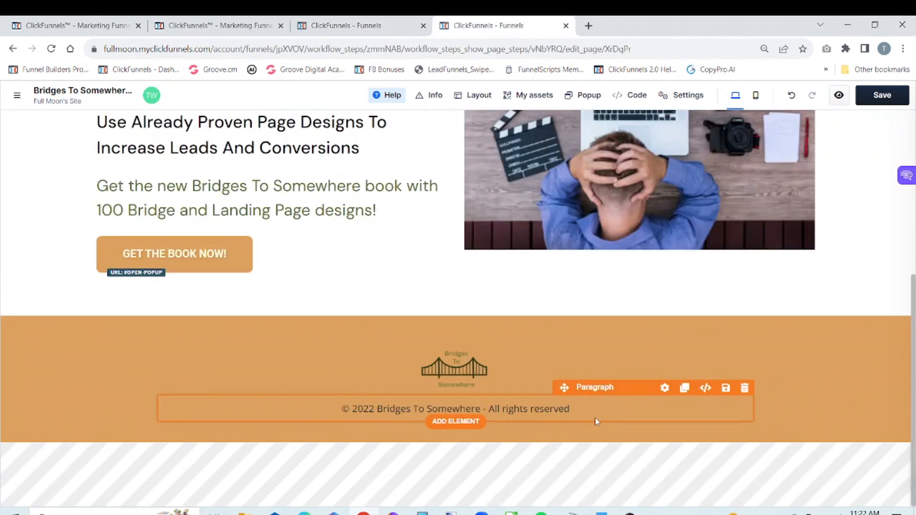
pyautogui.click(685, 388)
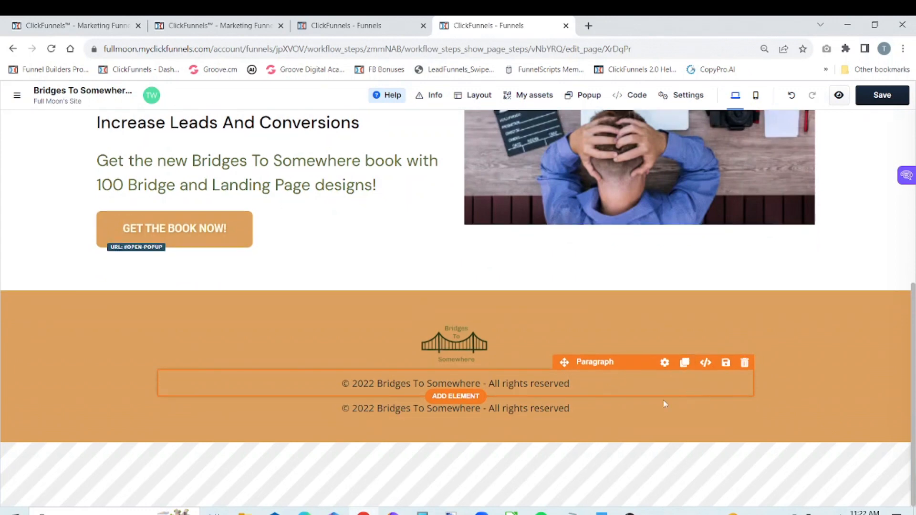
pyautogui.click(574, 406)
pyautogui.press('BackSpace')
pyautogui.press('BackSpace')
pyautogui.press('BackSpace')
pyautogui.press('BackSpace')
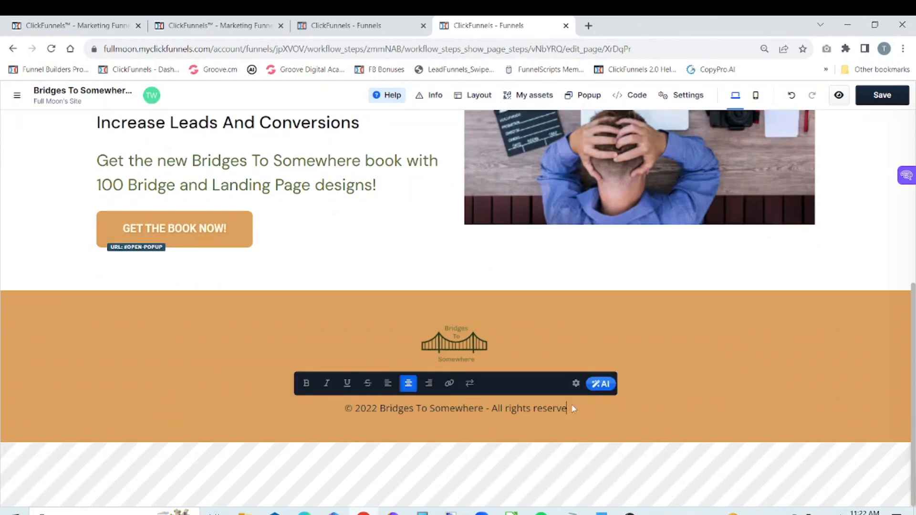
pyautogui.press('BackSpace')
pyautogui.press('BackSpace')
pyautogui.press('BackSpace')
pyautogui.press('BackSpace')
pyautogui.press('BackSpace')
pyautogui.press('BackSpace')
pyautogui.press('BackSpace')
pyautogui.press('BackSpace')
pyautogui.press('BackSpace')
pyautogui.press('BackSpace')
pyautogui.press('BackSpace')
pyautogui.press('BackSpace')
pyautogui.press('BackSpace')
pyautogui.press('BackSpace')
pyautogui.press('BackSpace')
pyautogui.press('BackSpace')
pyautogui.press('BackSpace')
pyautogui.press('BackSpace')
pyautogui.press('BackSpace')
pyautogui.press('BackSpace')
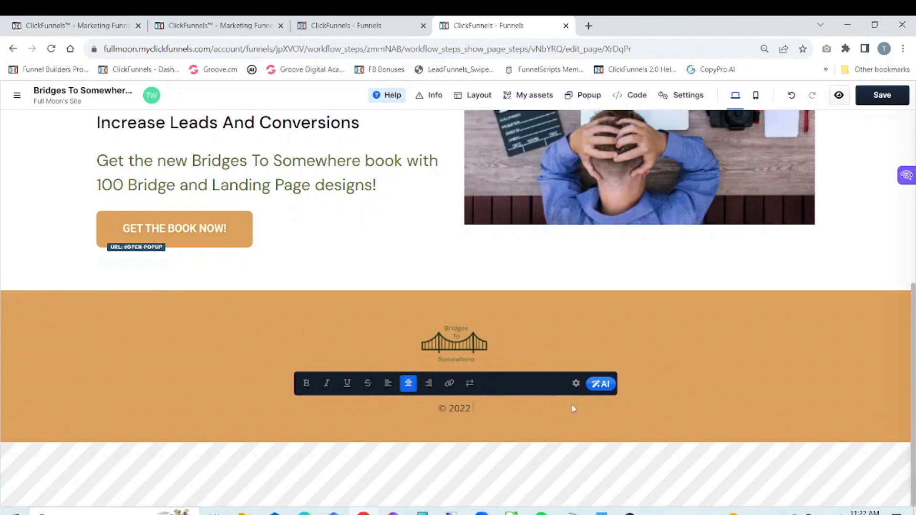
pyautogui.hotkey('ctrl', 'v')
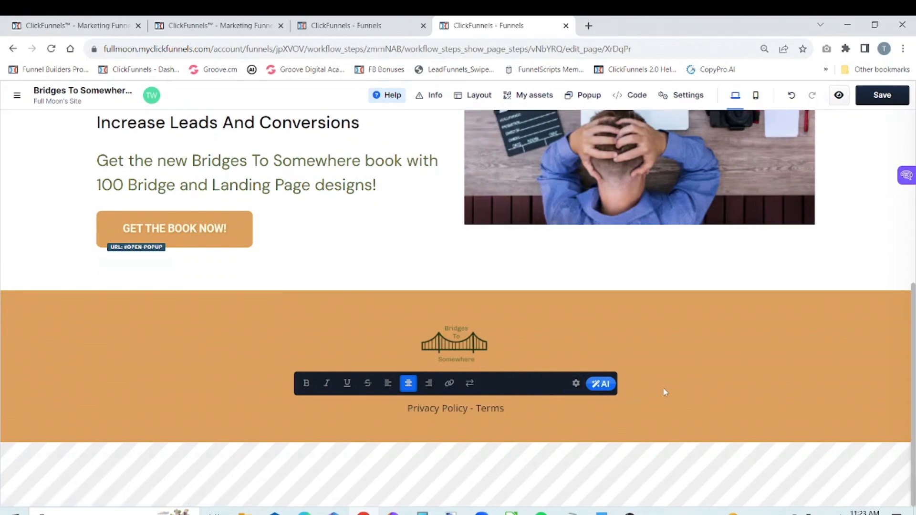
pyautogui.click(831, 387)
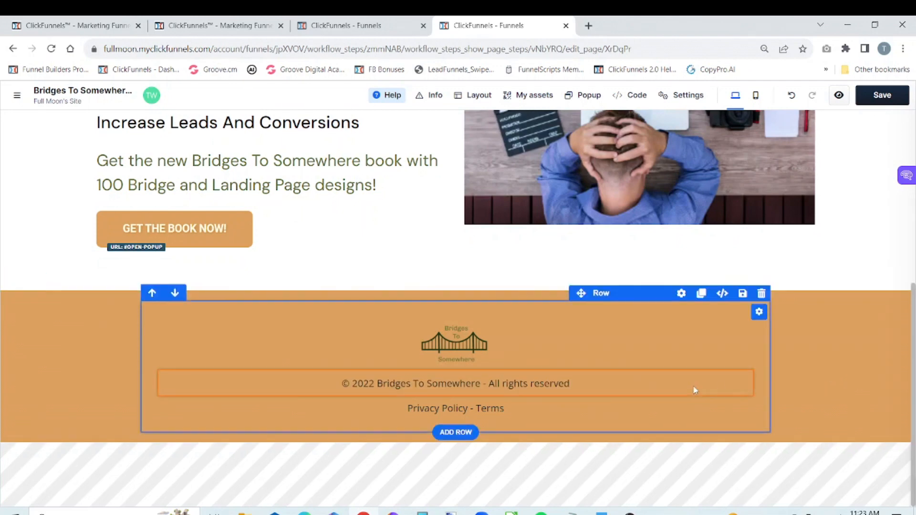
# Link the words "Privacy Policy" in the lower footer paragraph to "#" and view the link's color options
pyautogui.click(546, 408)
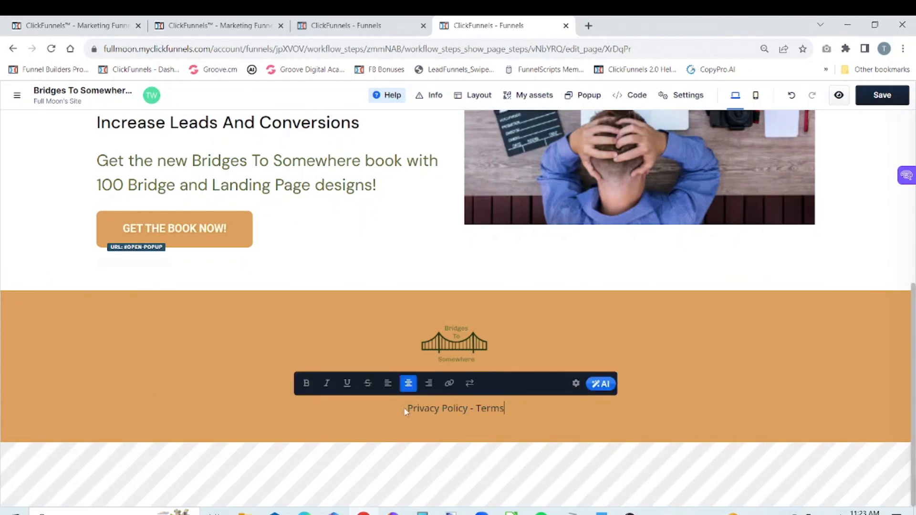
pyautogui.moveTo(407, 409); pyautogui.dragTo(468, 409)
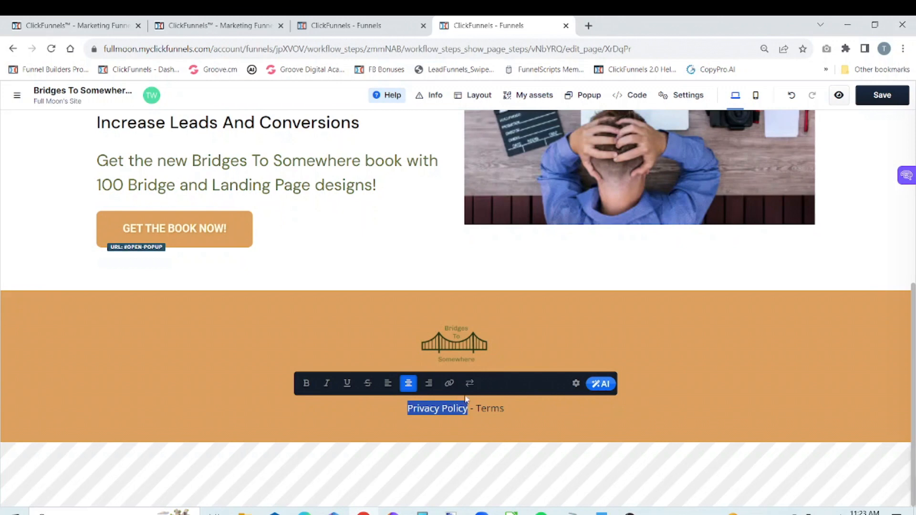
pyautogui.click(449, 384)
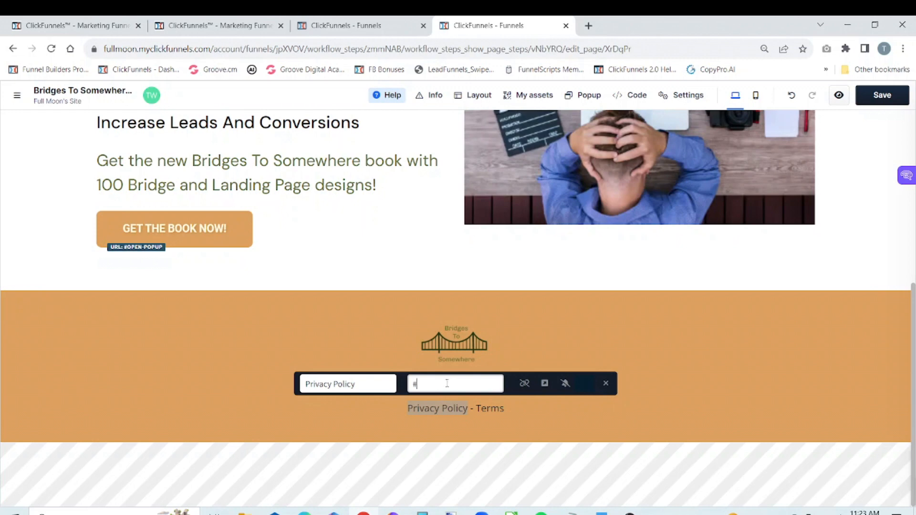
pyautogui.click(590, 390)
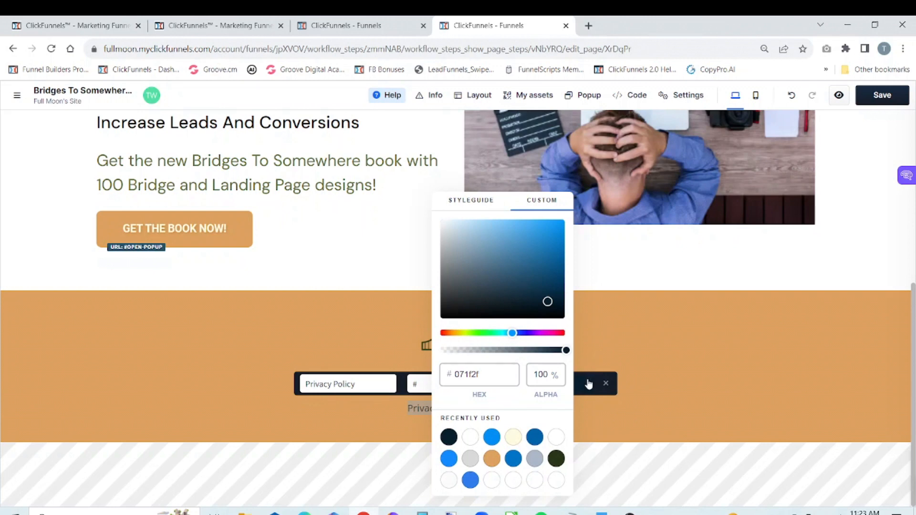
pyautogui.click(651, 362)
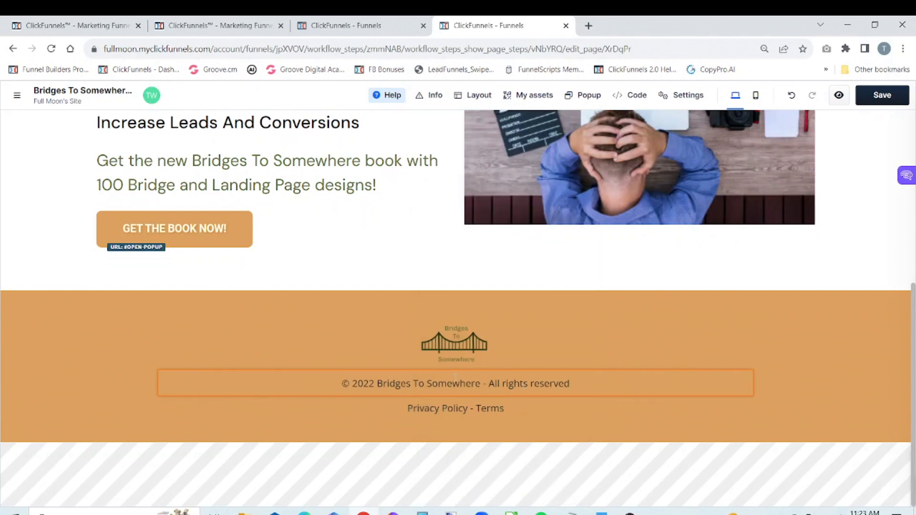
# Reopen the "Privacy Policy" link's settings, try the open-in-new-tab option, and turn it off again
pyautogui.click(457, 414)
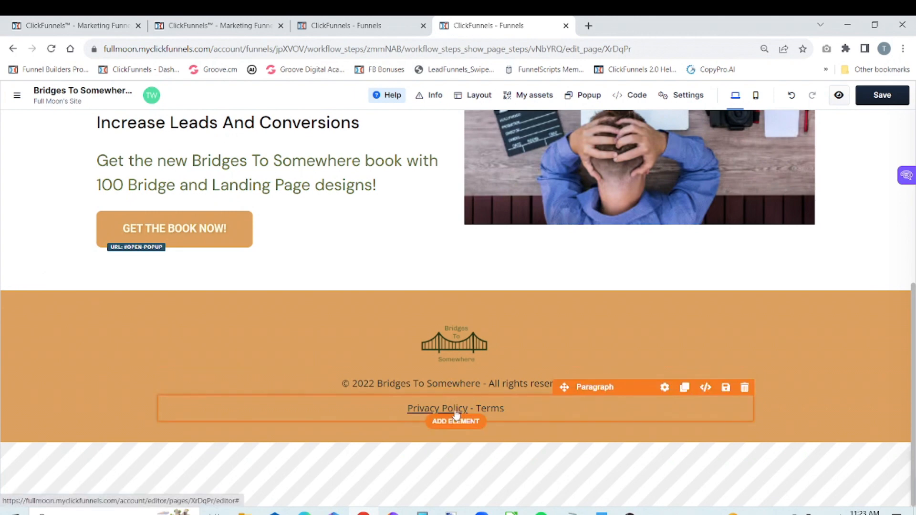
pyautogui.click(456, 414)
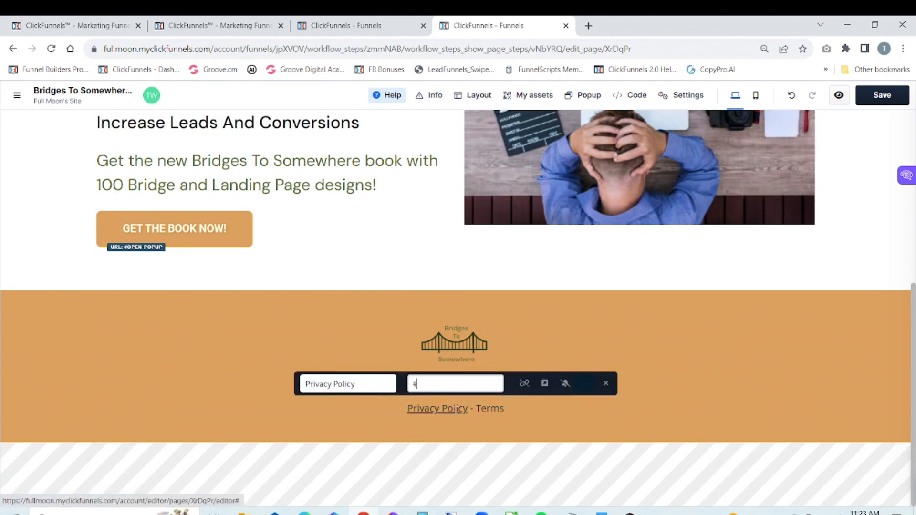
pyautogui.click(544, 384)
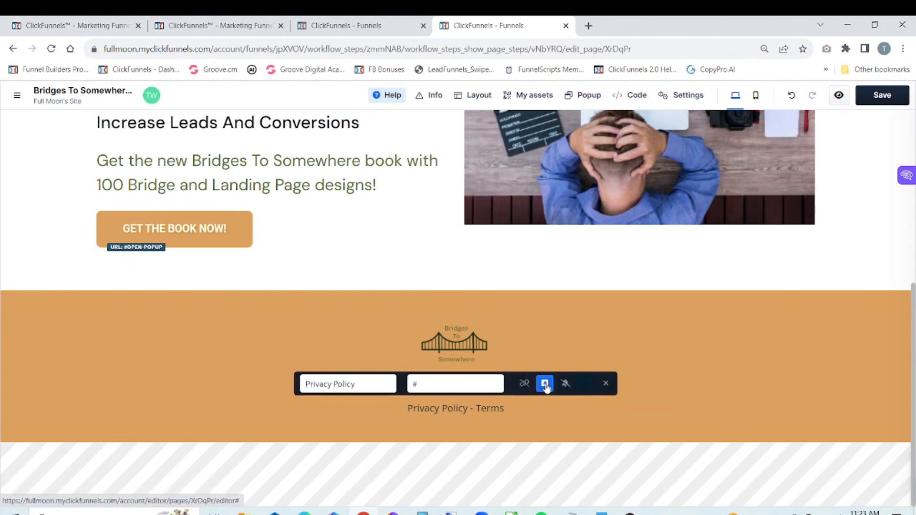
pyautogui.click(545, 385)
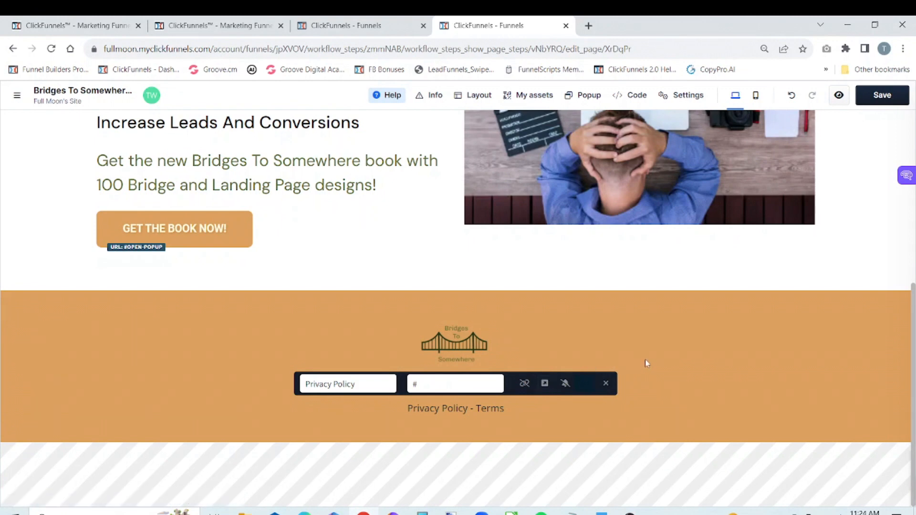
pyautogui.click(606, 385)
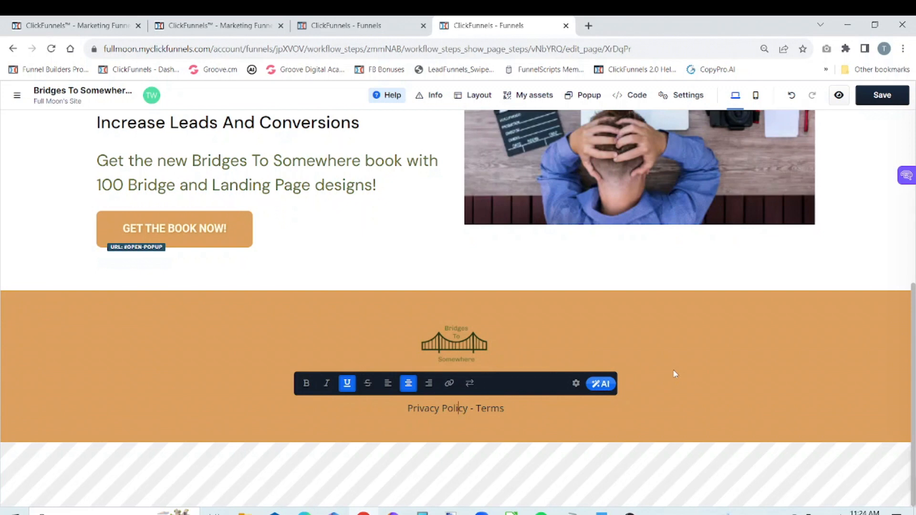
pyautogui.click(812, 365)
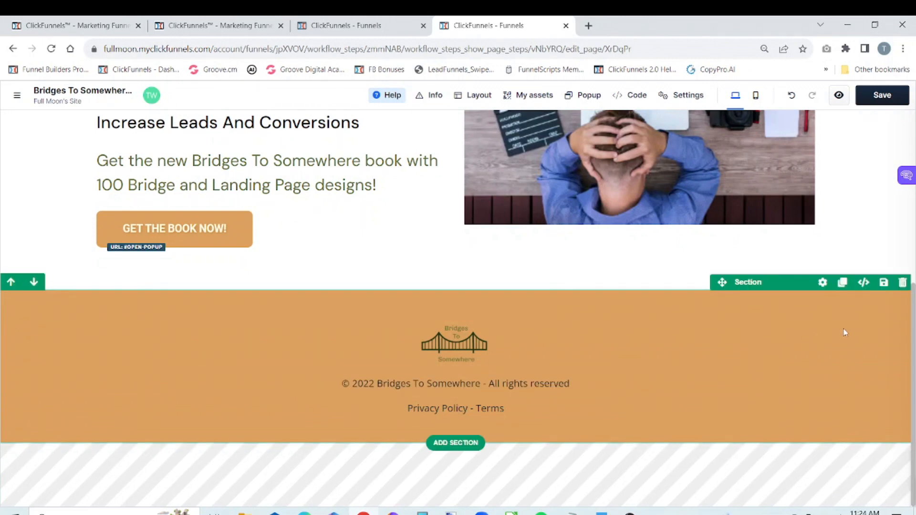
# Reduce the orange footer section's top and bottom padding to zero
pyautogui.click(822, 283)
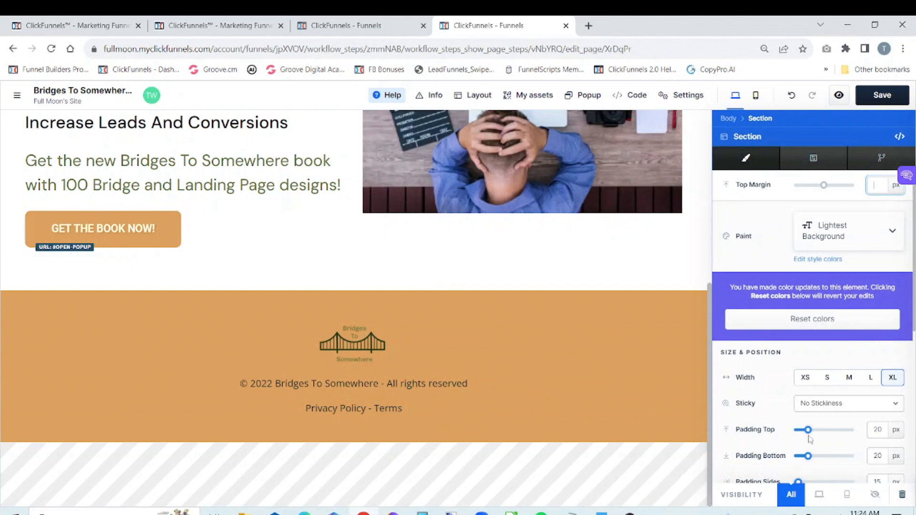
pyautogui.moveTo(808, 431); pyautogui.dragTo(766, 460)
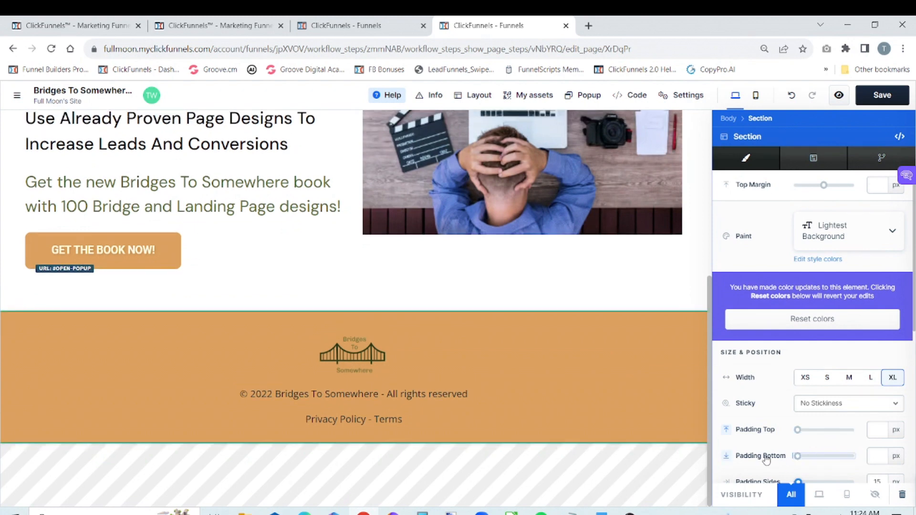
pyautogui.click(633, 400)
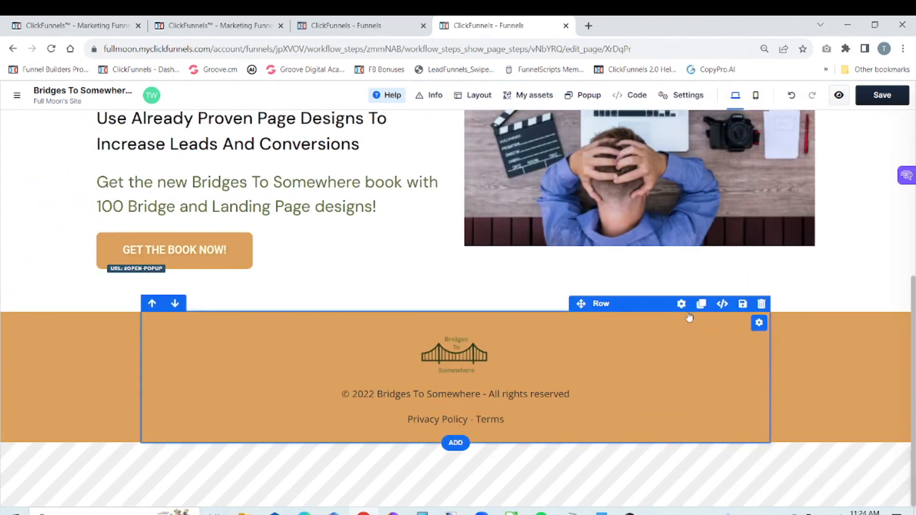
# Reduce the footer row's top and bottom padding to zero
pyautogui.click(681, 304)
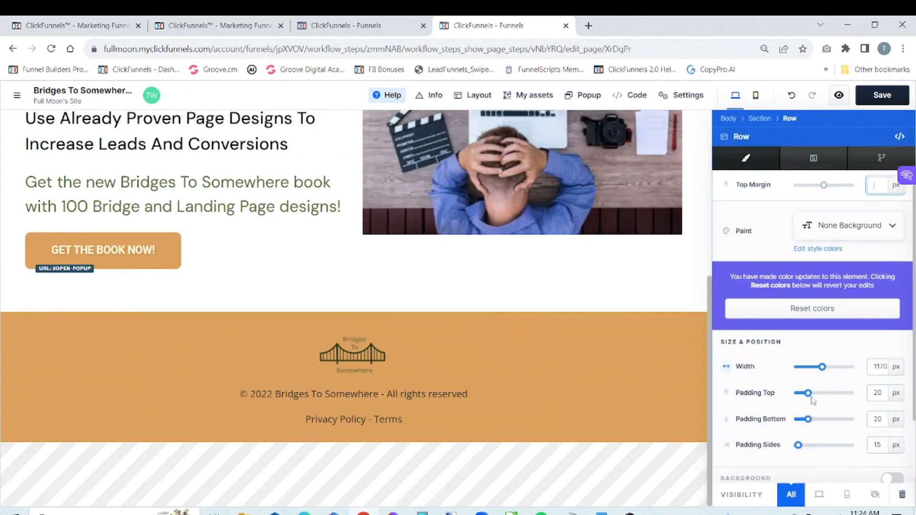
pyautogui.moveTo(807, 394); pyautogui.dragTo(773, 424)
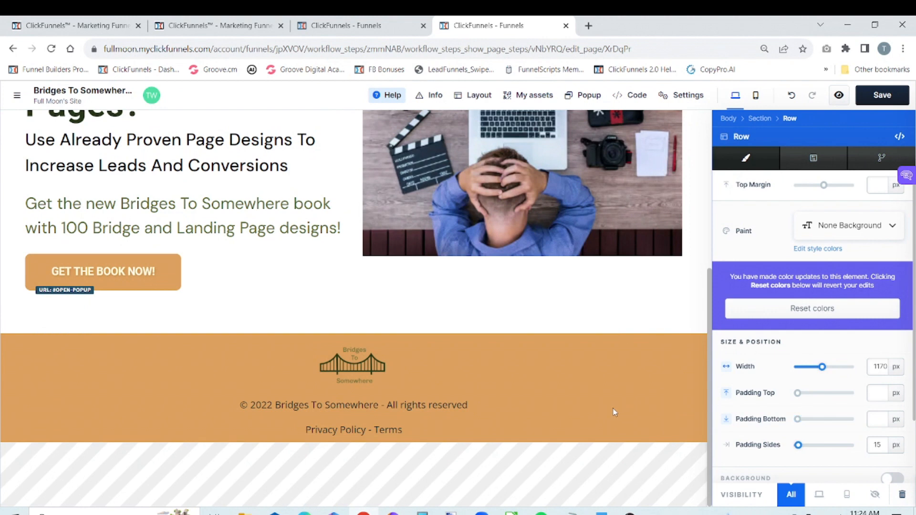
pyautogui.click(614, 408)
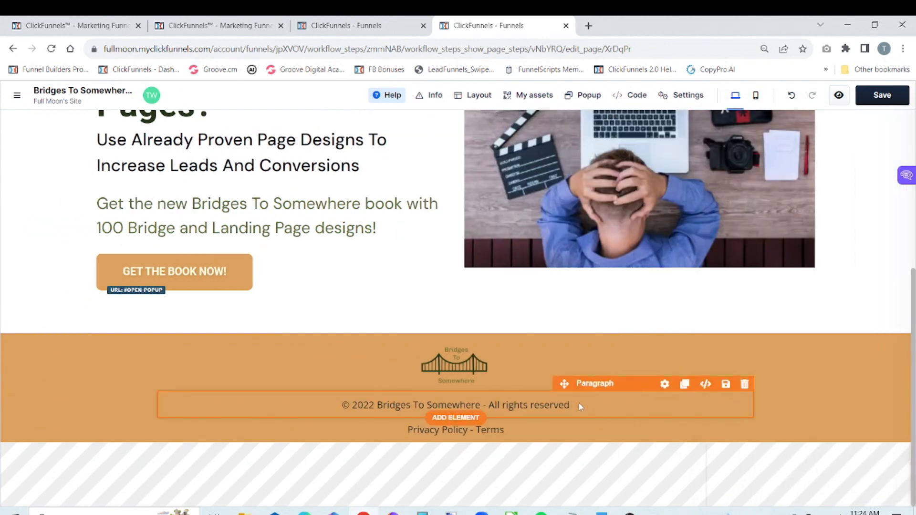
# Remove the top and bottom padding from the footer's copyright paragraph
pyautogui.click(664, 384)
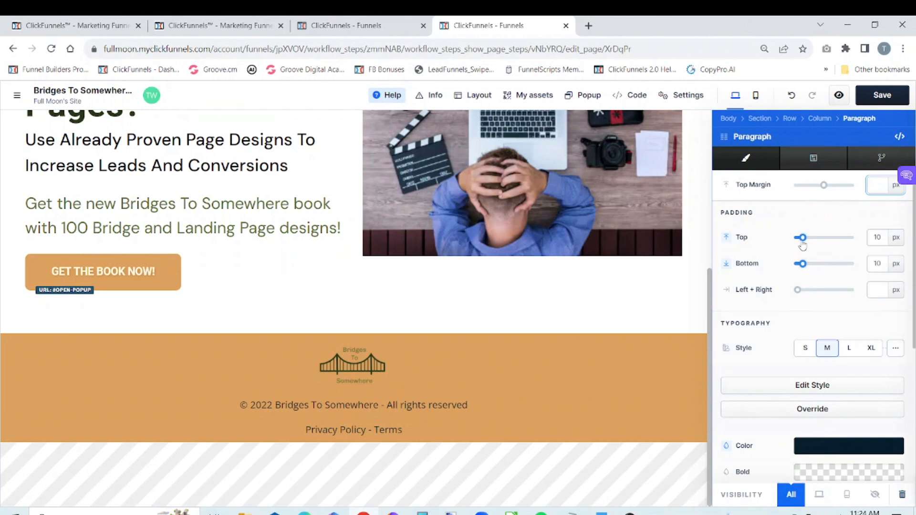
pyautogui.moveTo(802, 237); pyautogui.dragTo(761, 266)
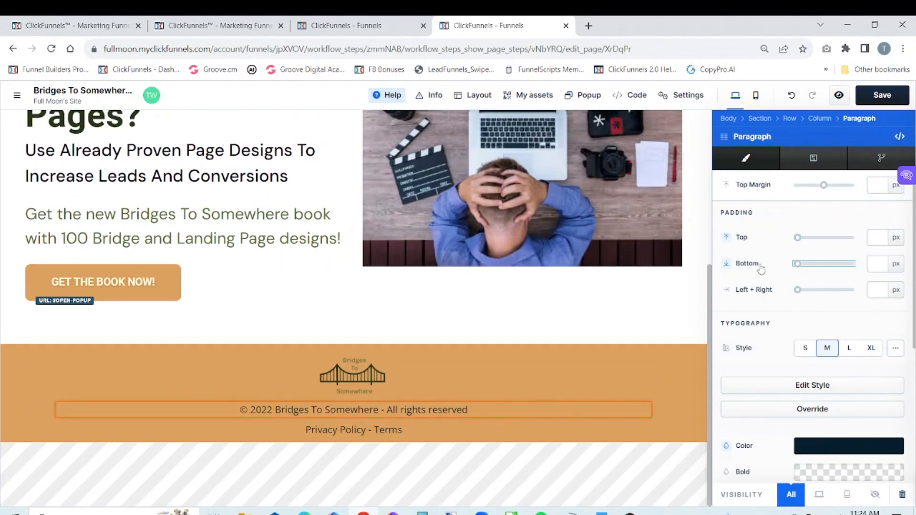
pyautogui.click(610, 376)
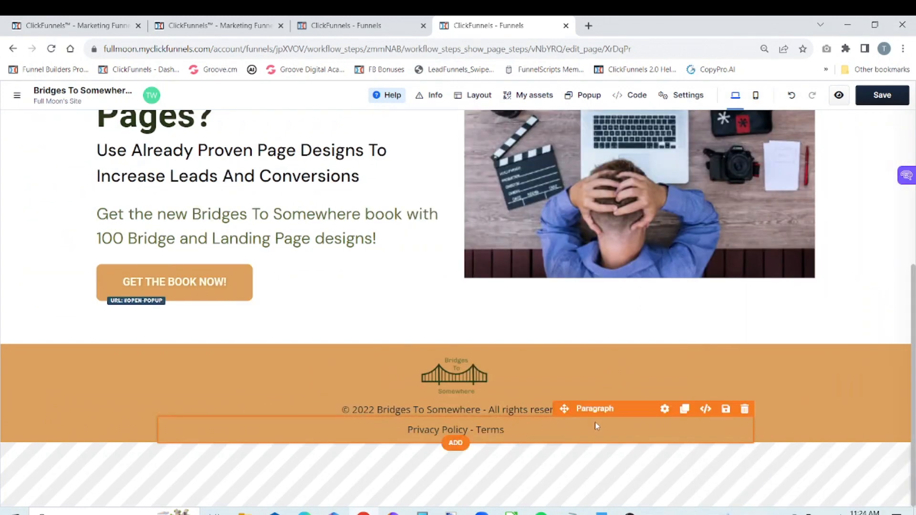
# Remove the top padding from the "Privacy Policy - Terms" paragraph and override its font size to 16 px
pyautogui.click(664, 410)
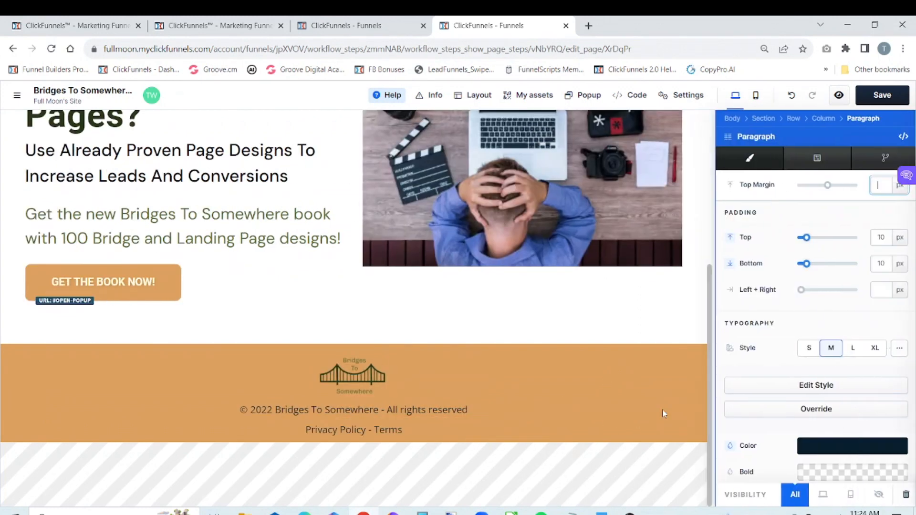
pyautogui.moveTo(774, 239); pyautogui.dragTo(748, 240)
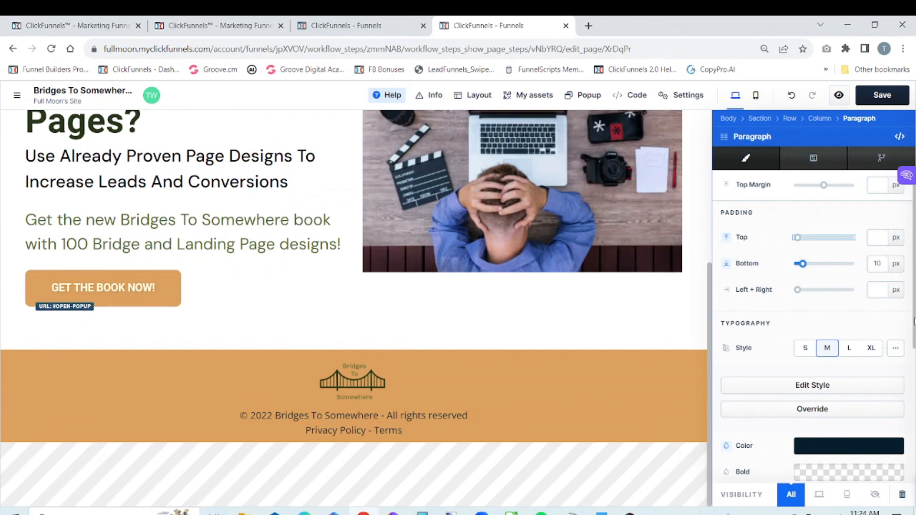
pyautogui.scroll(-3, 914, 321)
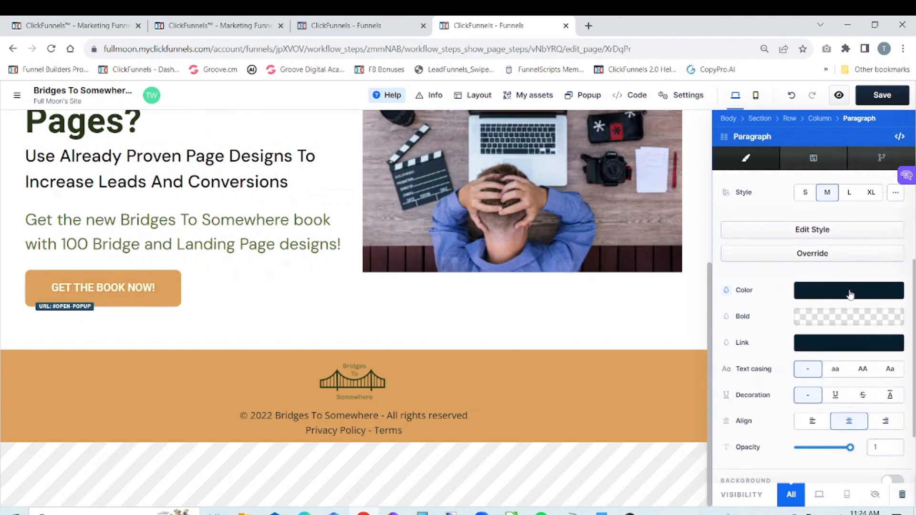
pyautogui.click(848, 260)
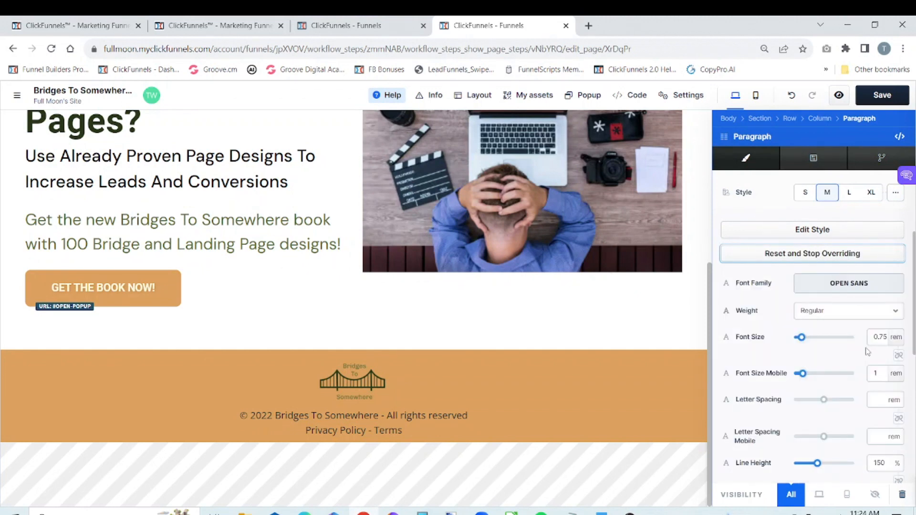
pyautogui.click(896, 337)
pyautogui.click(896, 352)
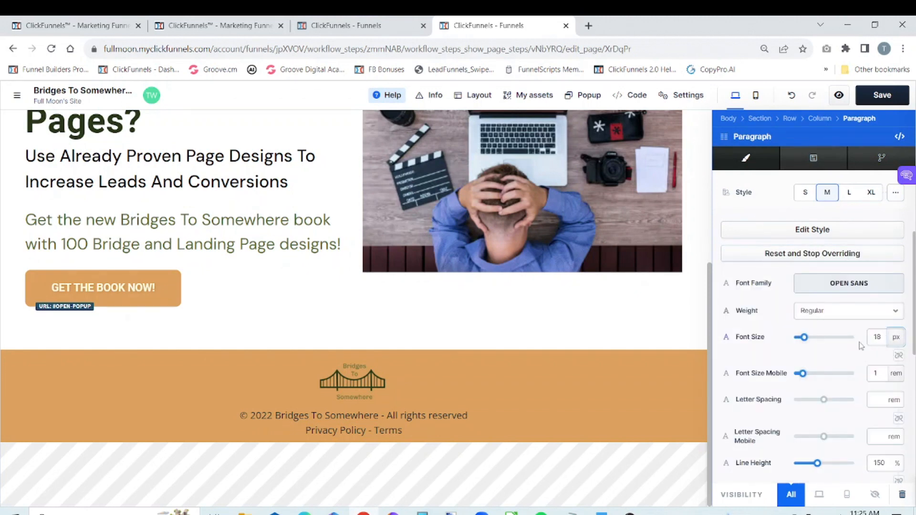
pyautogui.moveTo(805, 338); pyautogui.dragTo(805, 341)
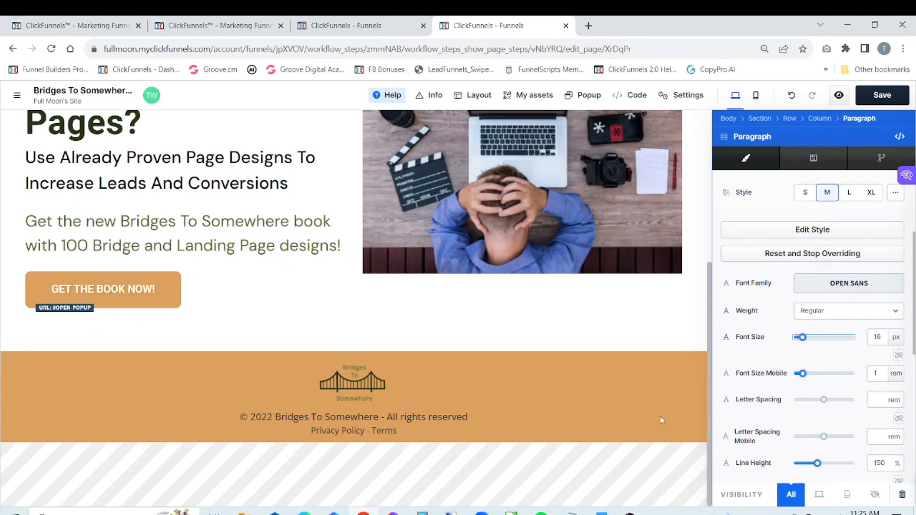
pyautogui.click(578, 415)
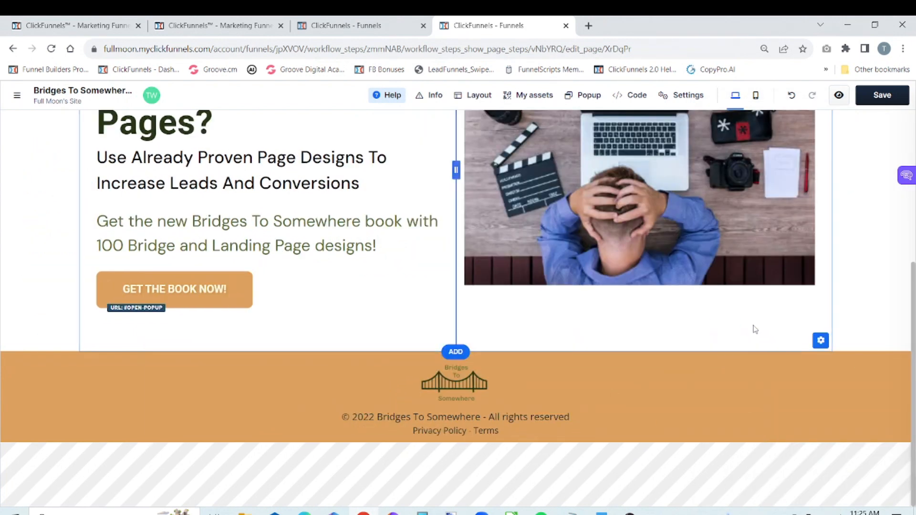
# Save the page and review it from the header logo down to the footer
pyautogui.click(877, 99)
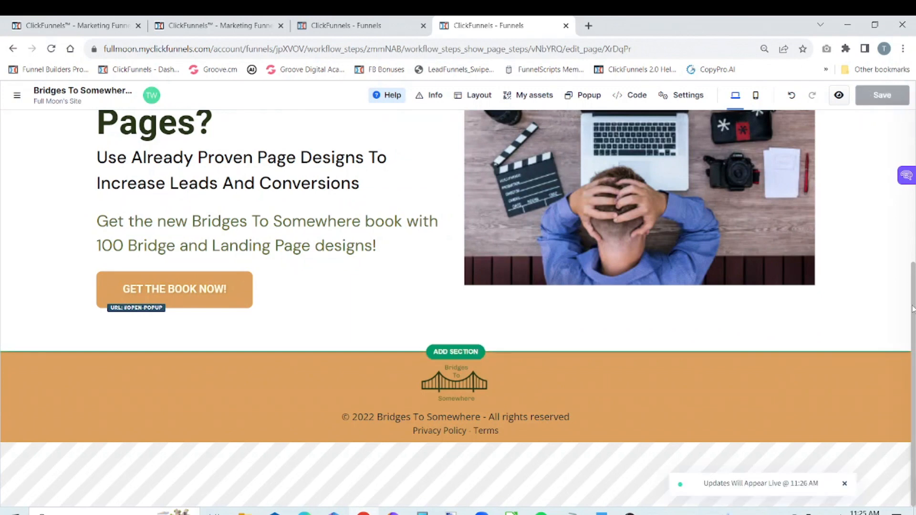
pyautogui.scroll(5, 873, 165)
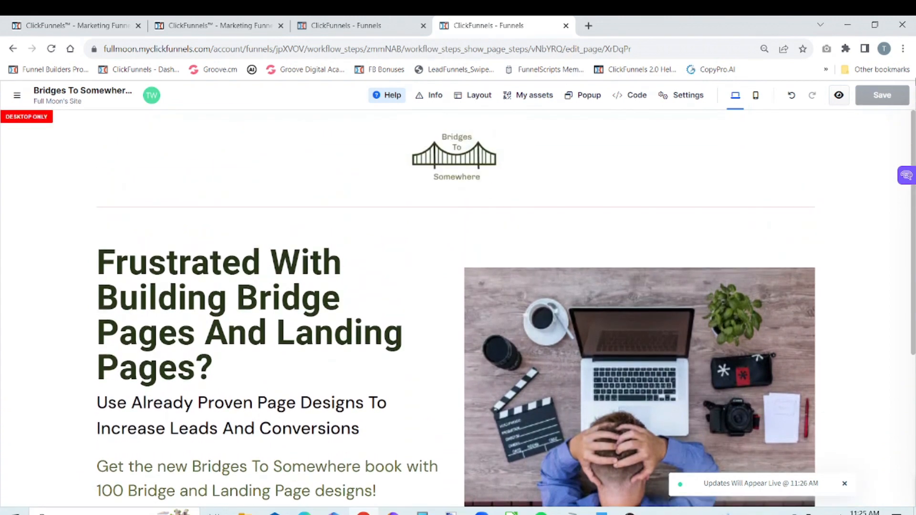
pyautogui.scroll(-2, 458, 308)
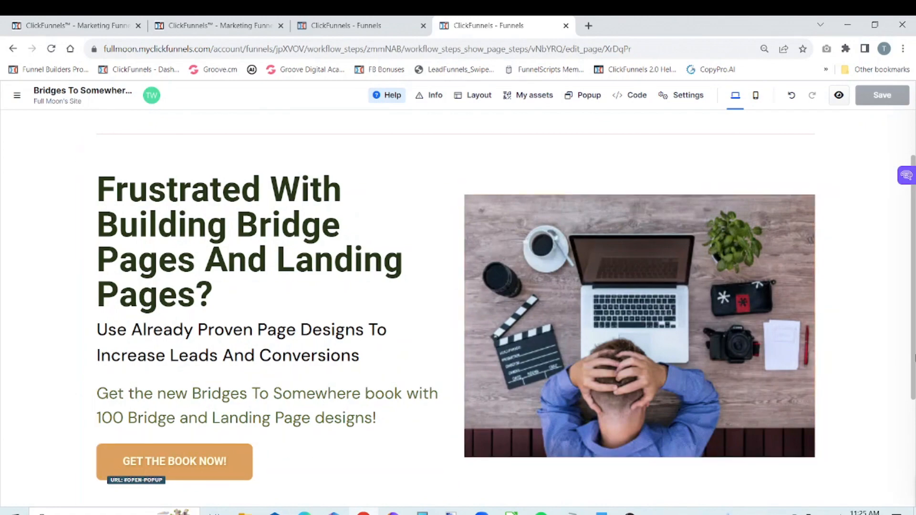
pyautogui.scroll(-4, 456, 296)
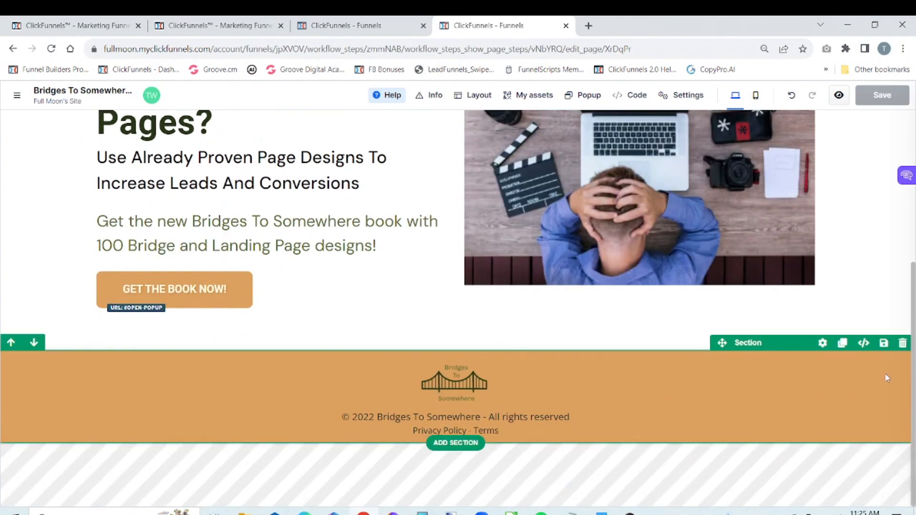
# Set up saving the orange footer section in the Bridges To Somewhere folder under the name "Bridges Footer 1"
pyautogui.click(884, 344)
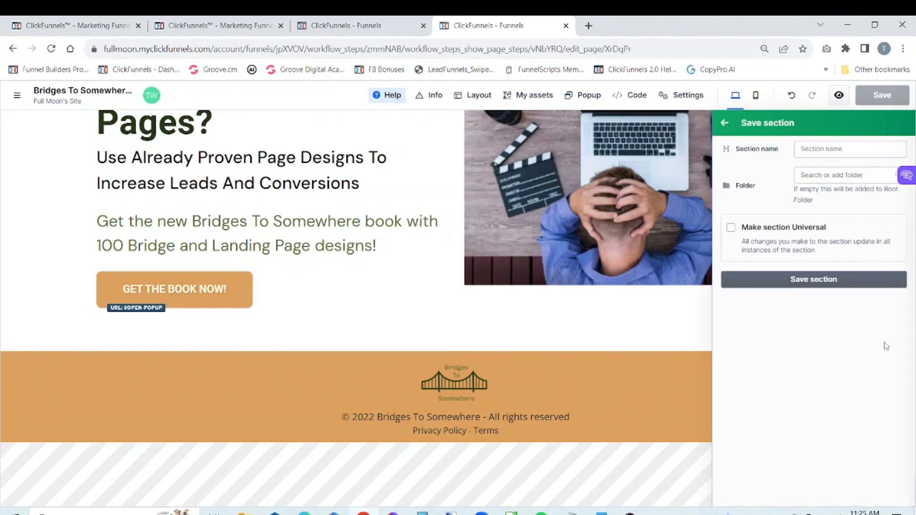
pyautogui.click(863, 150)
pyautogui.click(847, 180)
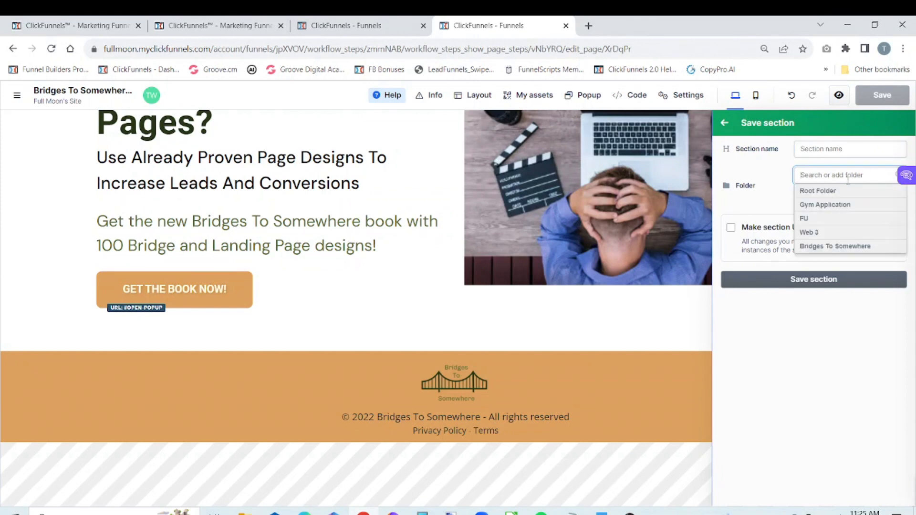
pyautogui.click(834, 246)
pyautogui.click(842, 147)
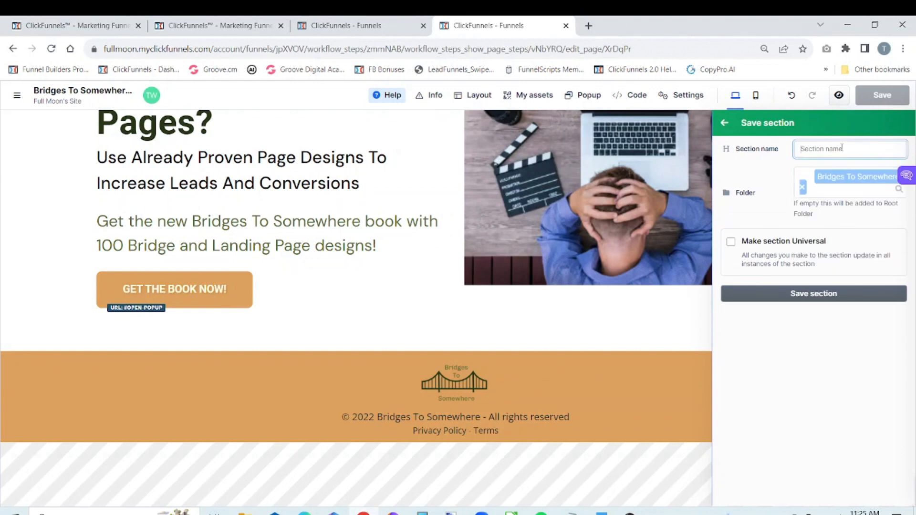
pyautogui.write('H')
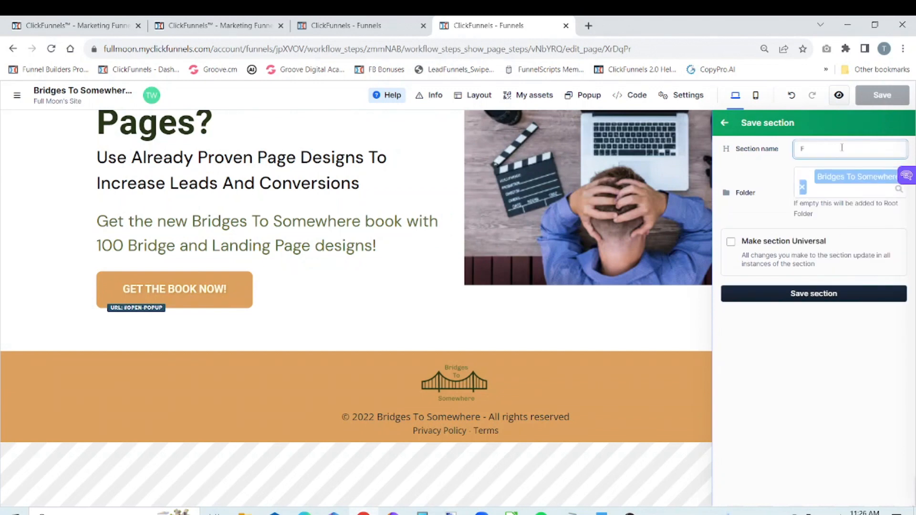
pyautogui.press('BackSpace')
pyautogui.write('Bridges')
pyautogui.write('s')
pyautogui.write(' Footer')
pyautogui.write(' 1')
# Make the footer section universal and save it
pyautogui.click(768, 211)
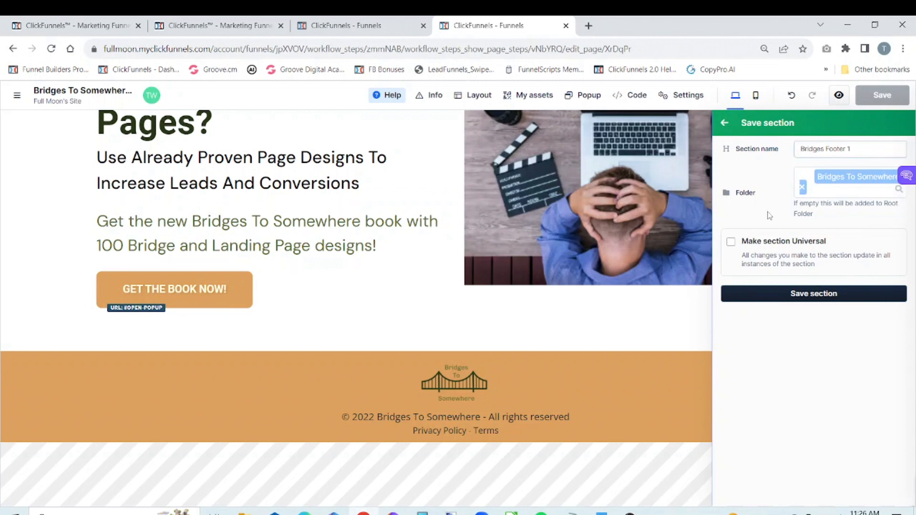
pyautogui.click(731, 243)
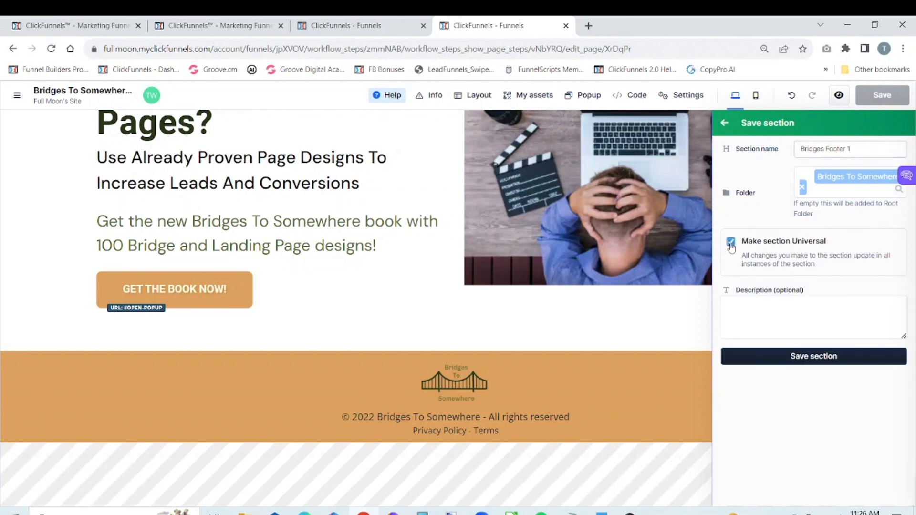
pyautogui.click(806, 360)
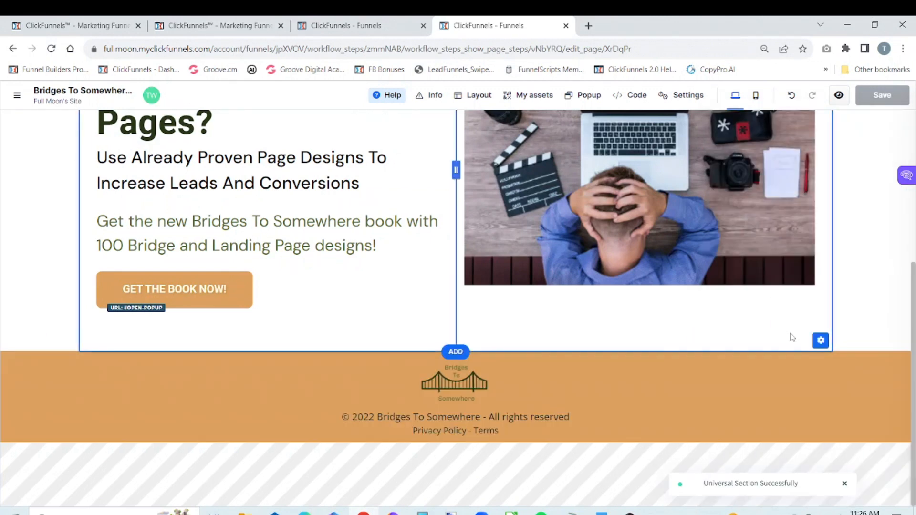
pyautogui.moveTo(847, 360)
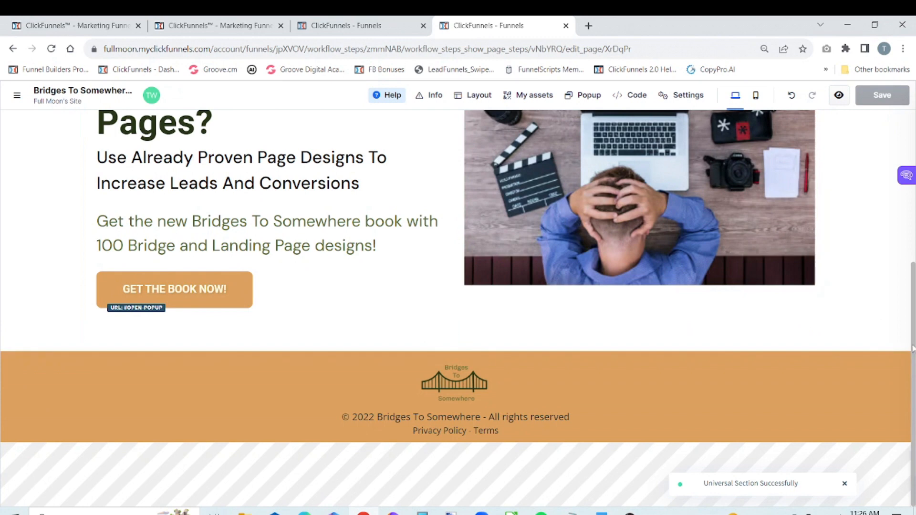
# Switch to the original Bridges To Somewhere page and show its pop-up
pyautogui.moveTo(914, 355); pyautogui.dragTo(914, 150)
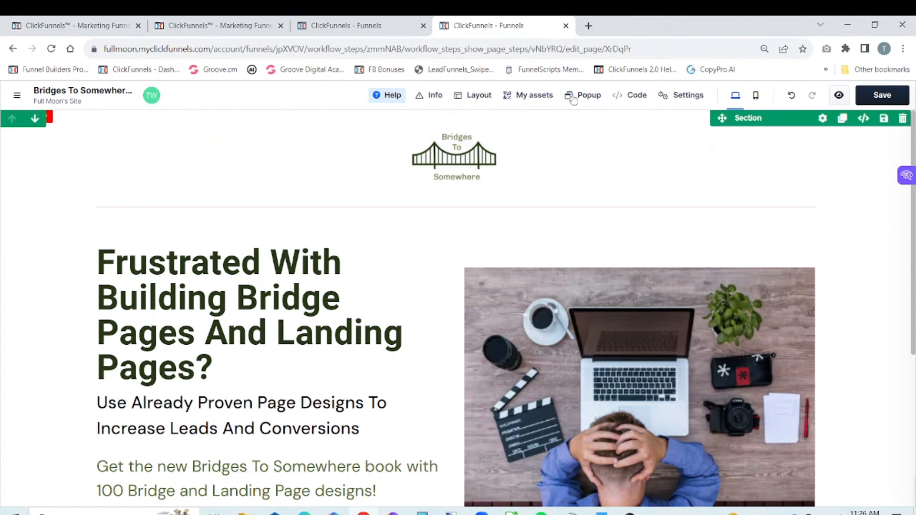
pyautogui.click(353, 25)
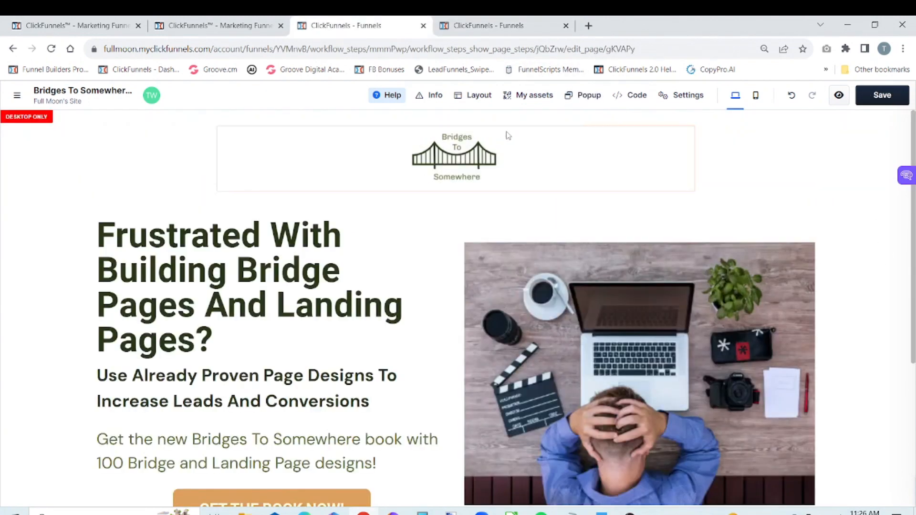
pyautogui.moveTo(567, 105)
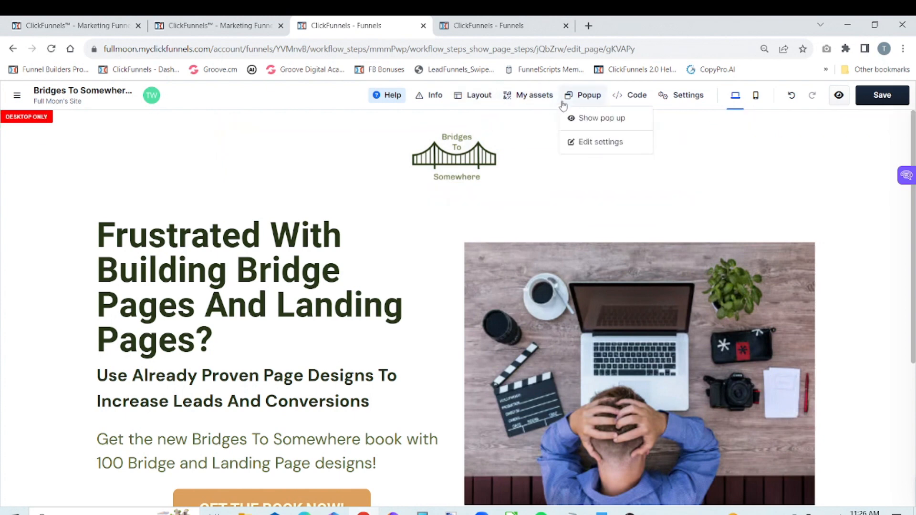
pyautogui.click(590, 119)
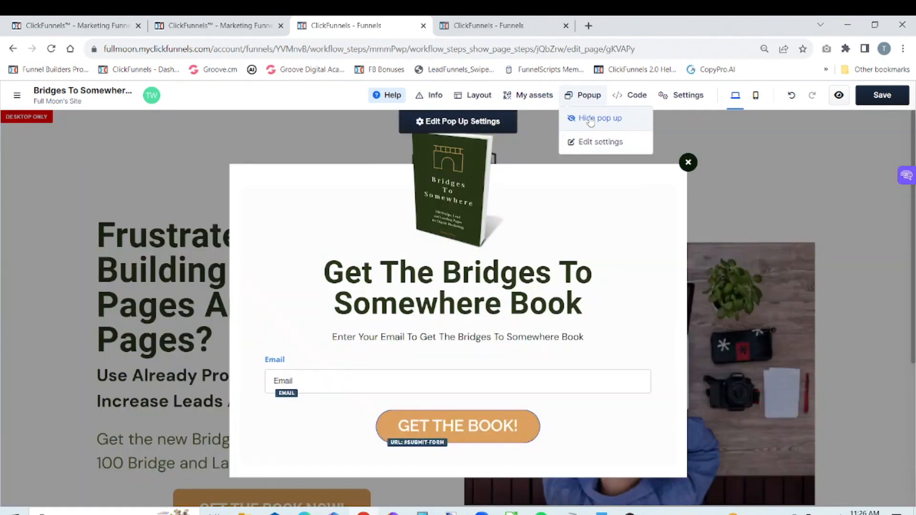
# Return to the new page and show its default pop-up
pyautogui.click(506, 25)
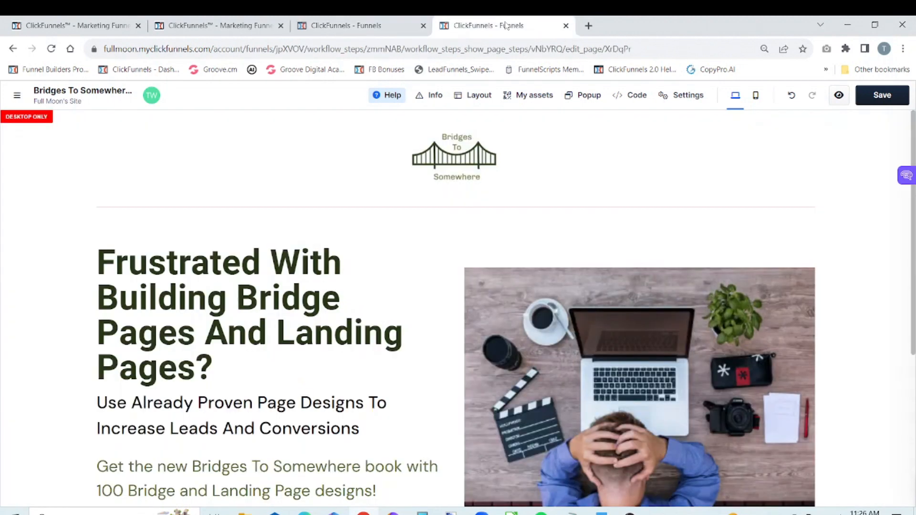
pyautogui.moveTo(584, 98)
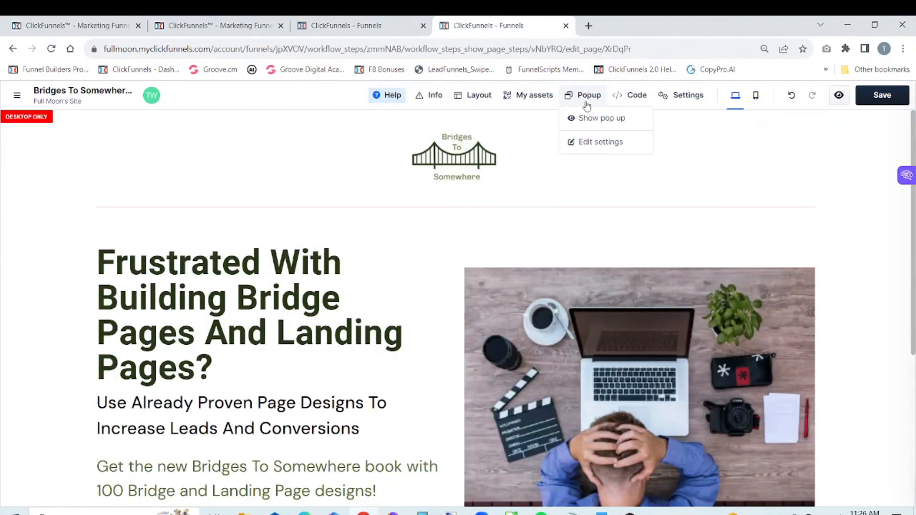
pyautogui.click(594, 118)
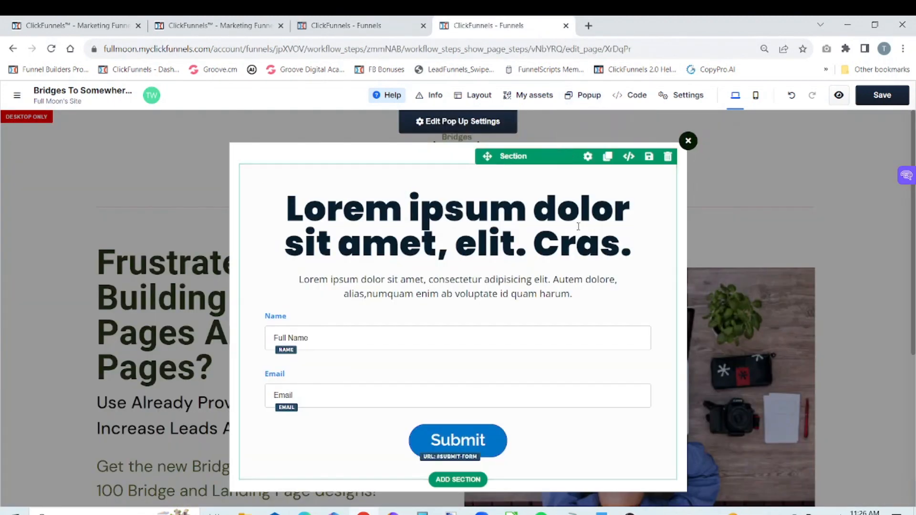
# Copy the headline text "Get The Bridges To Somewhere Book" from the original page's pop-up
pyautogui.hotkey('ctrl', 'pageup')
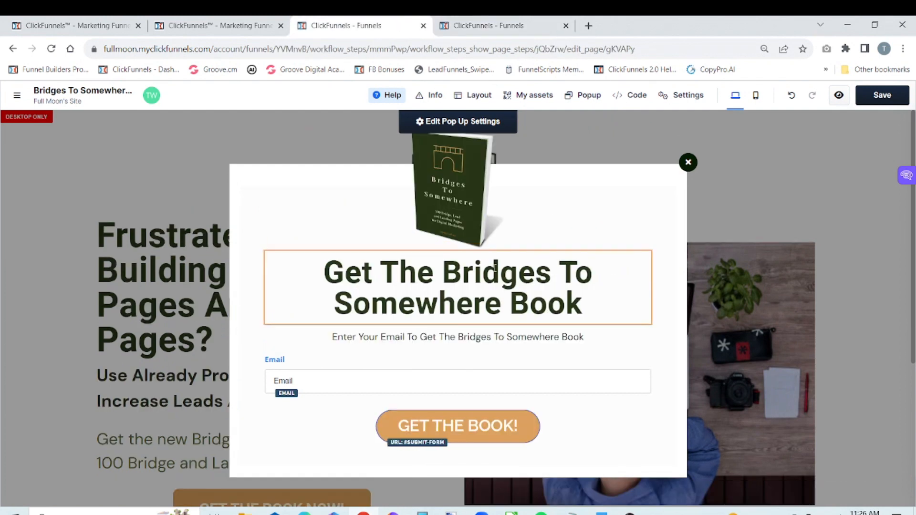
pyautogui.click(596, 309)
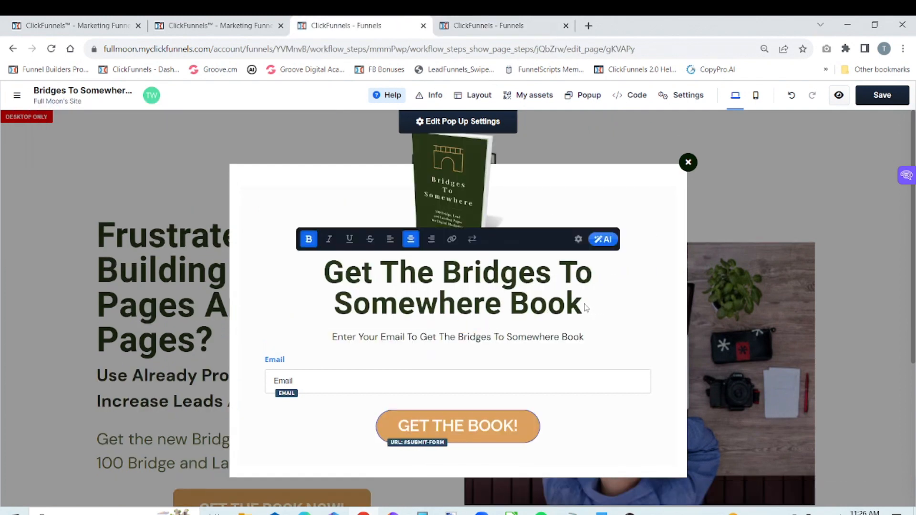
pyautogui.moveTo(582, 305); pyautogui.dragTo(327, 282)
pyautogui.hotkey('ctrl', 'c')
pyautogui.rightClick(356, 284)
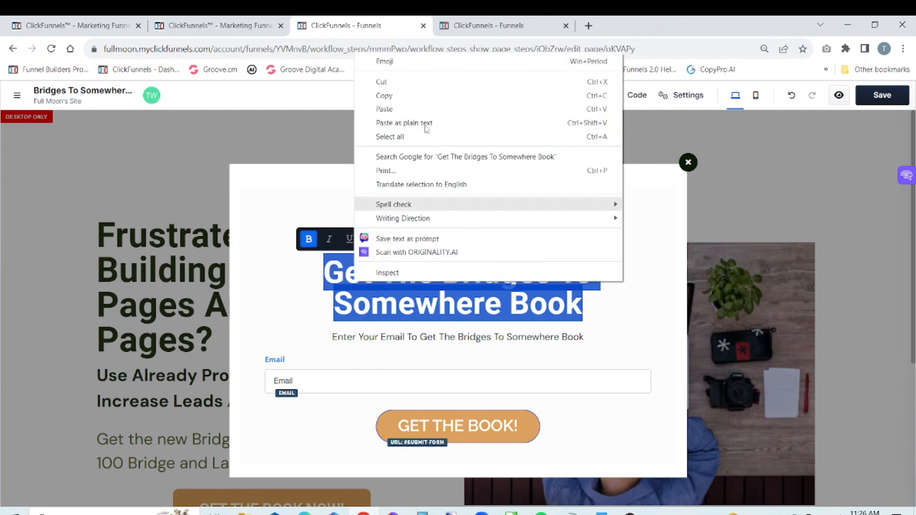
pyautogui.click(412, 95)
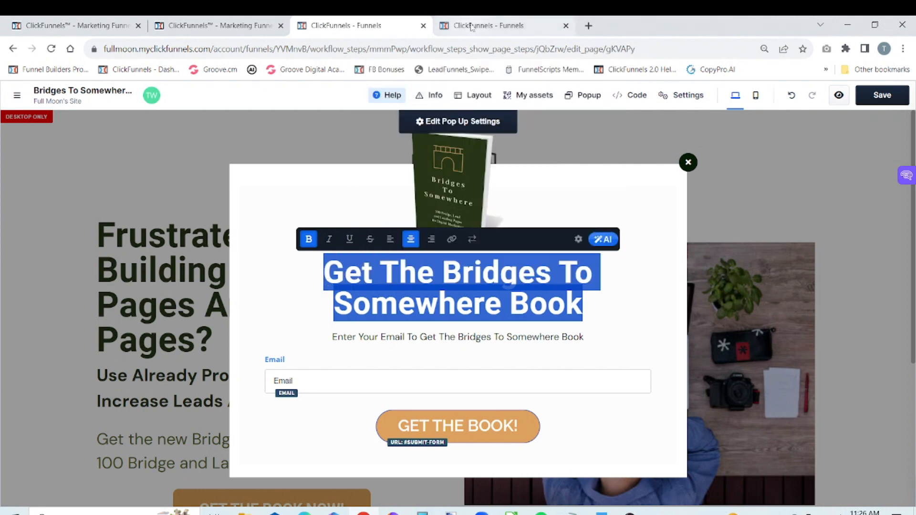
# Replace the placeholder headline in the new page's pop-up with the copied "Get The Bridges To Somewhere Book"
pyautogui.click(471, 26)
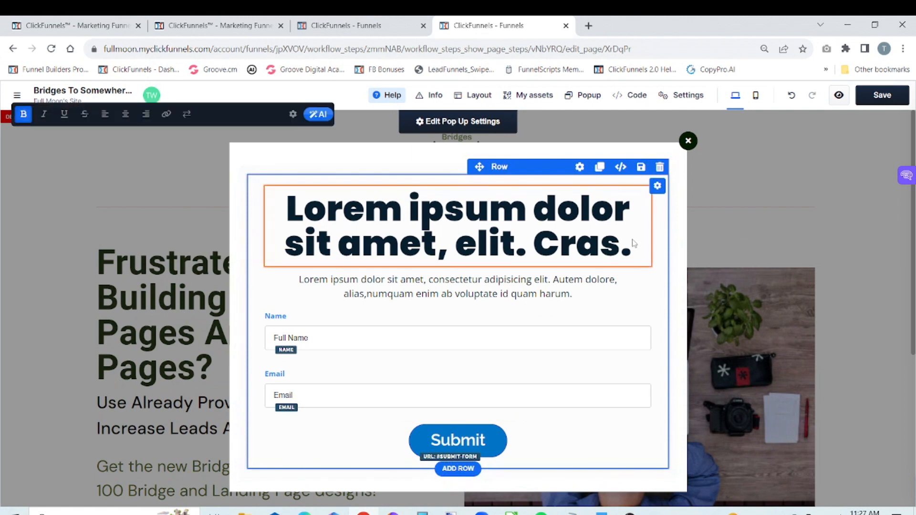
pyautogui.click(634, 244)
pyautogui.press('BackSpace')
pyautogui.press('BackSpace')
pyautogui.press('BackSpace')
pyautogui.press('BackSpace')
pyautogui.press('BackSpace')
pyautogui.press('BackSpace')
pyautogui.press('BackSpace')
pyautogui.press('BackSpace')
pyautogui.press('BackSpace')
pyautogui.press('BackSpace')
pyautogui.press('BackSpace')
pyautogui.press('BackSpace')
pyautogui.press('BackSpace')
pyautogui.press('BackSpace')
pyautogui.press('BackSpace')
pyautogui.press('BackSpace')
pyautogui.press('BackSpace')
pyautogui.press('BackSpace')
pyautogui.press('BackSpace')
pyautogui.press('BackSpace')
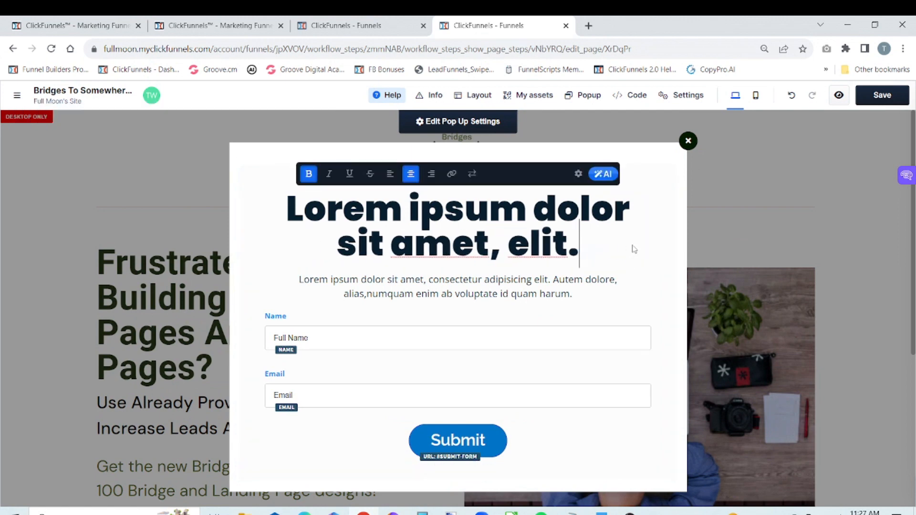
pyautogui.press('BackSpace')
pyautogui.press('BackSpace')
pyautogui.press('BackSpace')
pyautogui.press('BackSpace')
pyautogui.press('BackSpace')
pyautogui.press('BackSpace')
pyautogui.press('BackSpace')
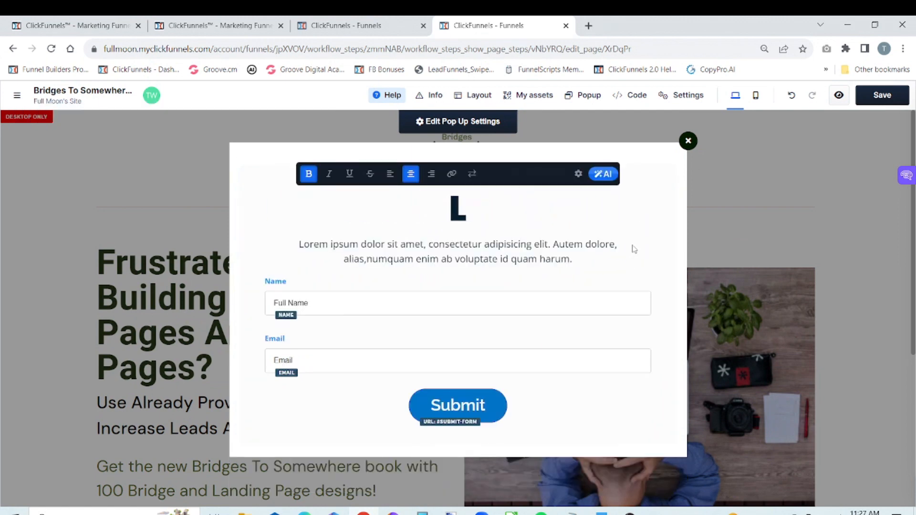
pyautogui.hotkey('ctrl', 'v')
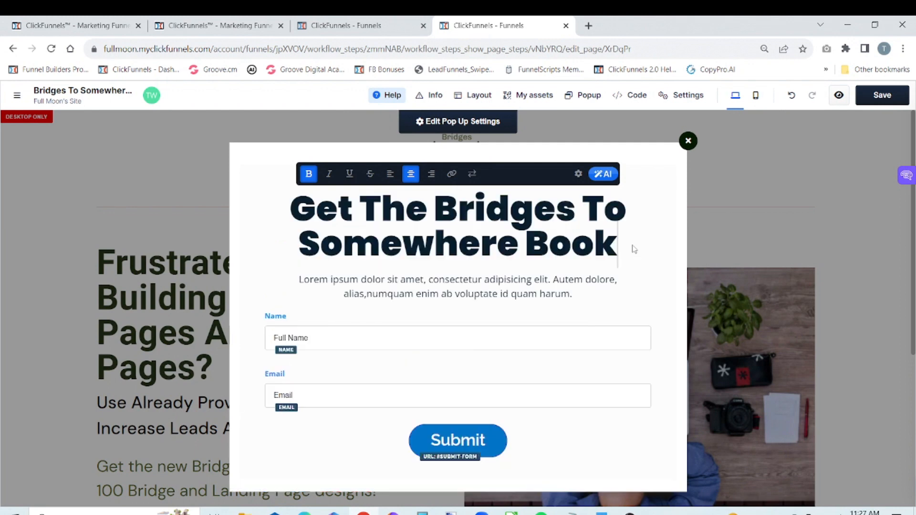
# Open the new pop-up headline's settings and copy the Pine Tree colour code #283618 from the Notepad style notes
pyautogui.click(578, 174)
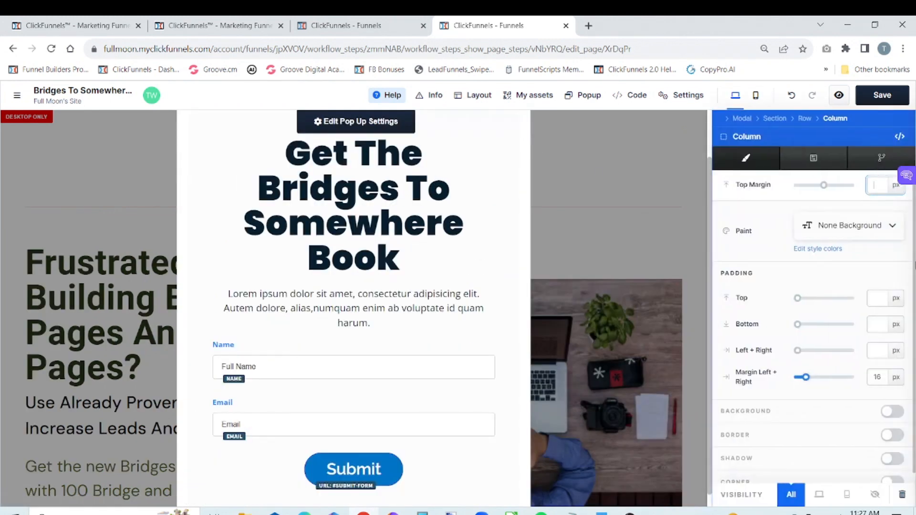
pyautogui.click(501, 229)
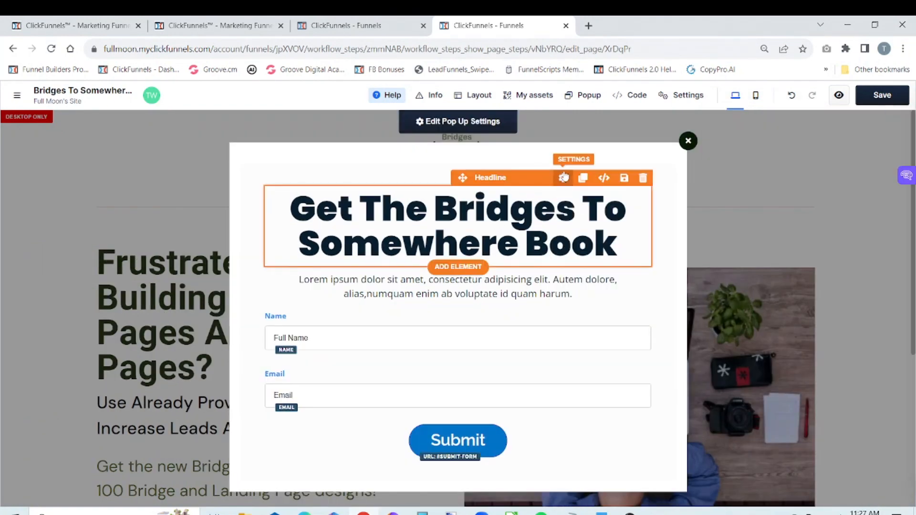
pyautogui.click(564, 179)
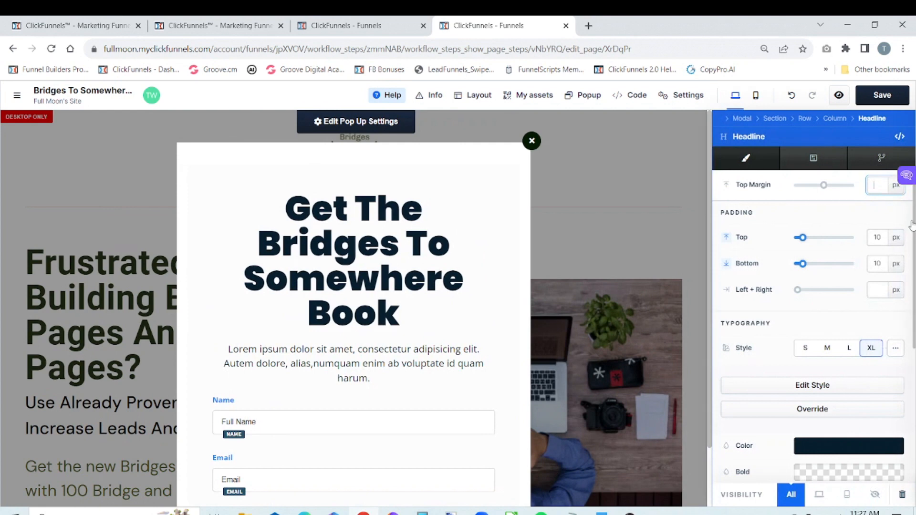
pyautogui.scroll(-4, 911, 227)
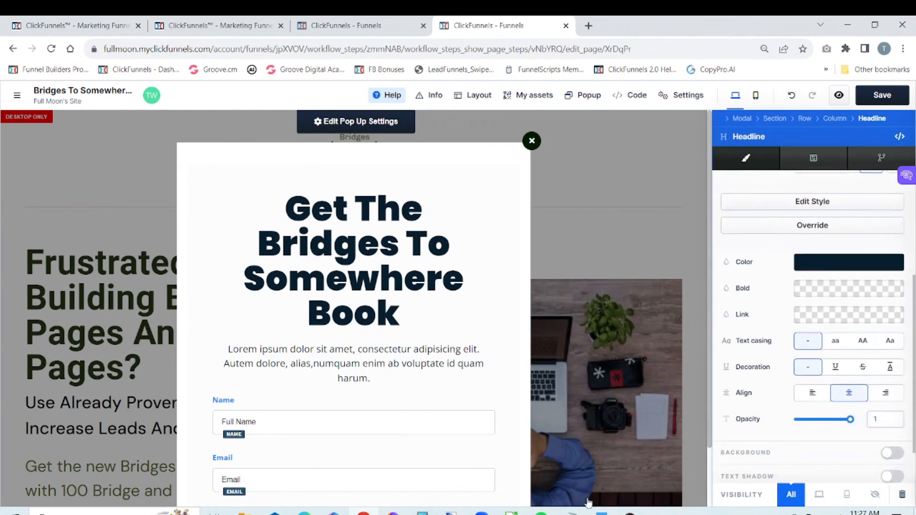
pyautogui.click(573, 513)
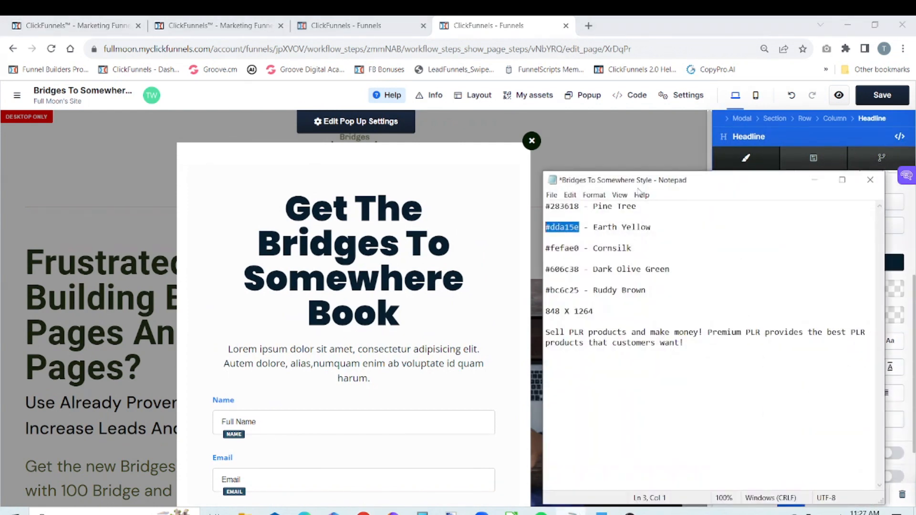
pyautogui.click(676, 218)
pyautogui.moveTo(582, 206); pyautogui.dragTo(543, 205)
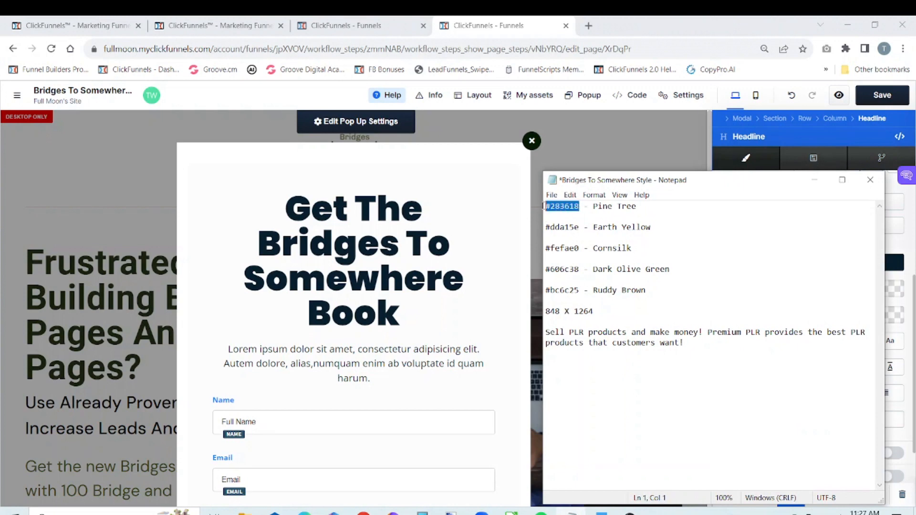
pyautogui.rightClick(565, 206)
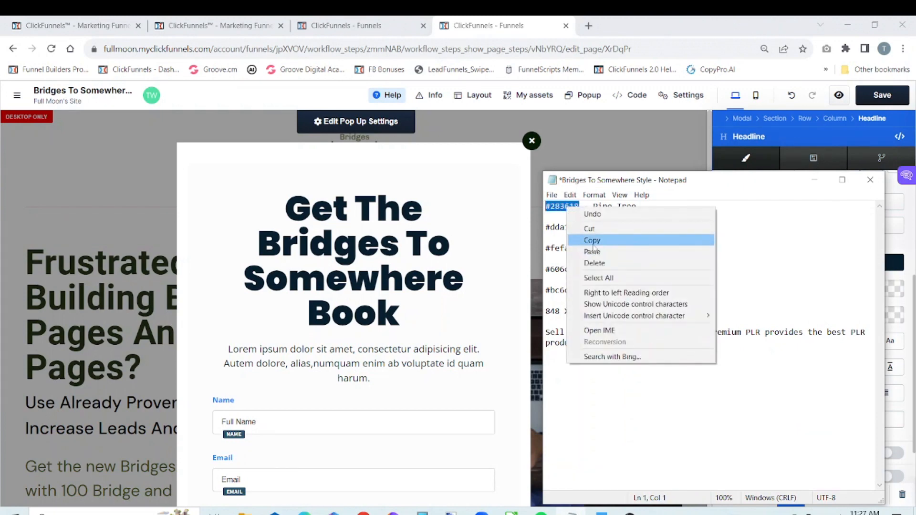
pyautogui.click(592, 240)
pyautogui.click(815, 180)
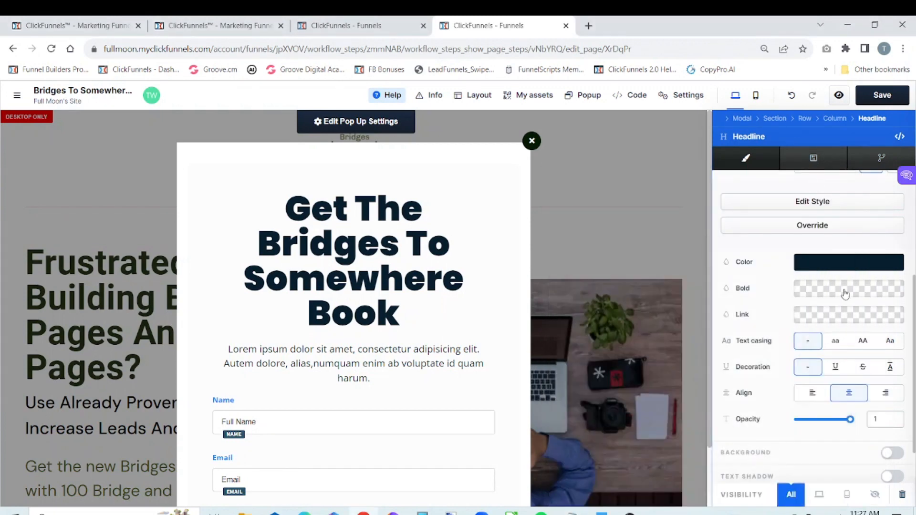
# Set the pop-up headline's text colour to the copied hex value 283618
pyautogui.click(841, 264)
pyautogui.click(716, 379)
pyautogui.press('BackSpace')
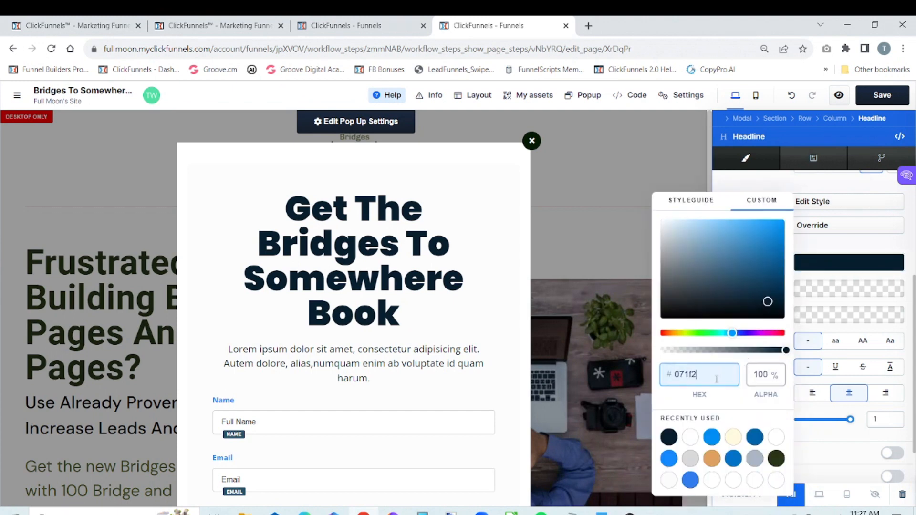
pyautogui.press('BackSpace')
pyautogui.press('BackSpace')
pyautogui.press('BackSpace')
pyautogui.press('BackSpace')
pyautogui.press('BackSpace')
pyautogui.hotkey('ctrl', 'v')
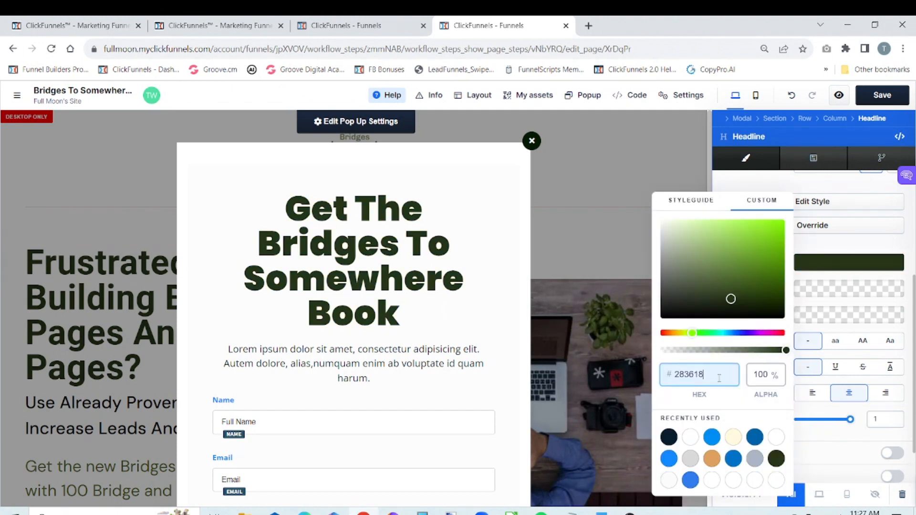
pyautogui.click(829, 246)
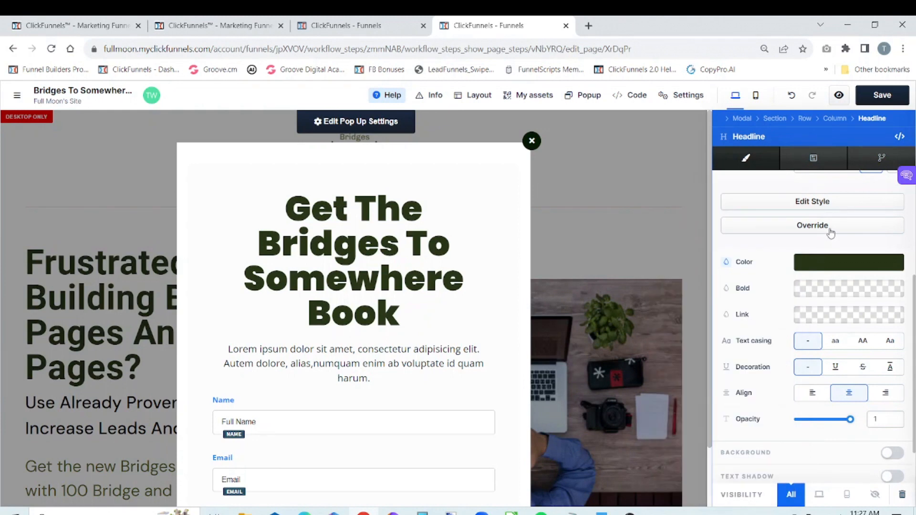
# Override the pop-up headline's typography with the Roboto font family in Bold weight
pyautogui.click(831, 230)
pyautogui.click(830, 231)
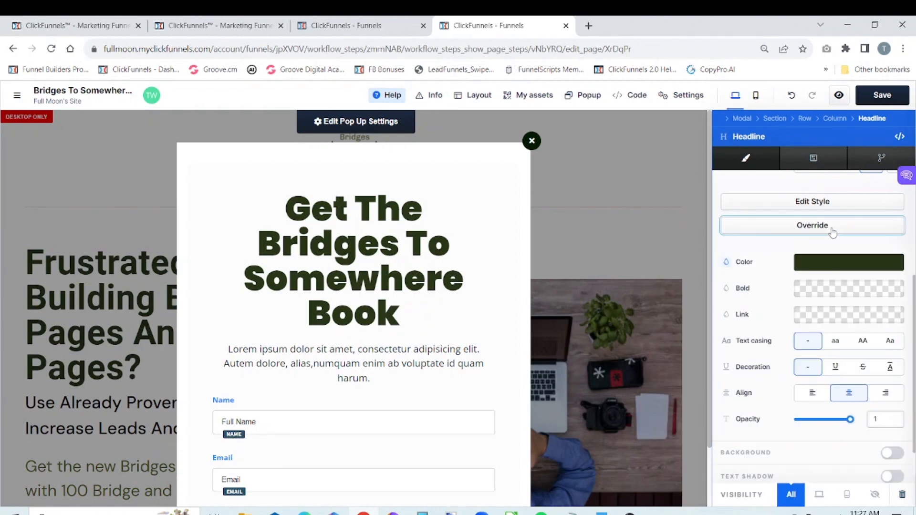
pyautogui.scroll(1, 914, 311)
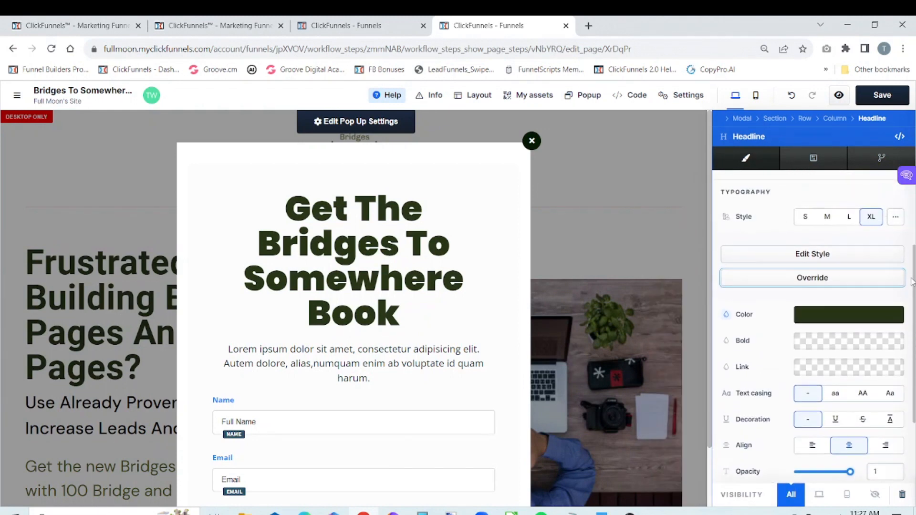
pyautogui.scroll(-2, 914, 372)
pyautogui.scroll(1, 909, 344)
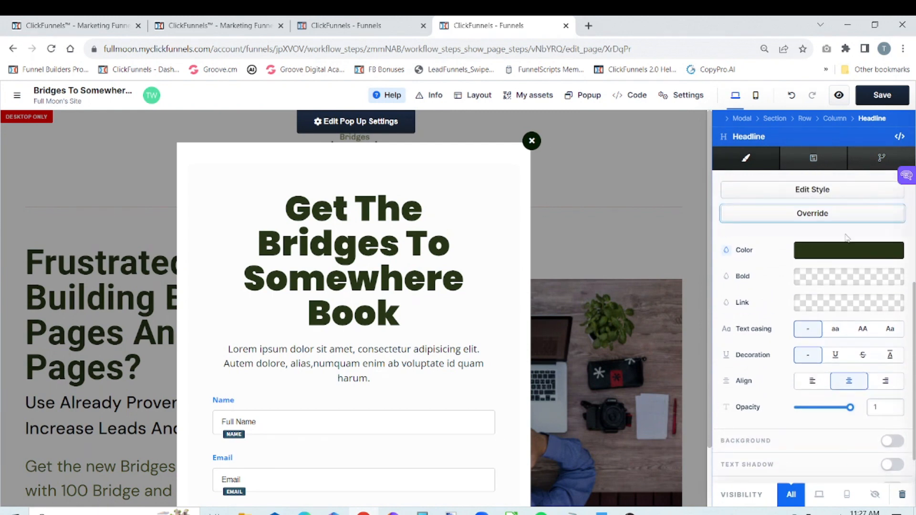
pyautogui.click(844, 213)
pyautogui.click(885, 249)
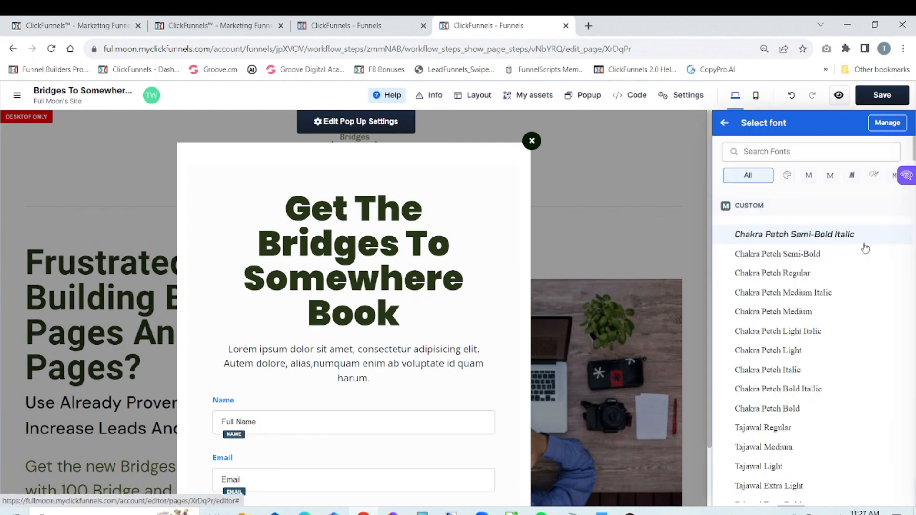
pyautogui.moveTo(914, 154); pyautogui.dragTo(914, 239)
pyautogui.click(769, 288)
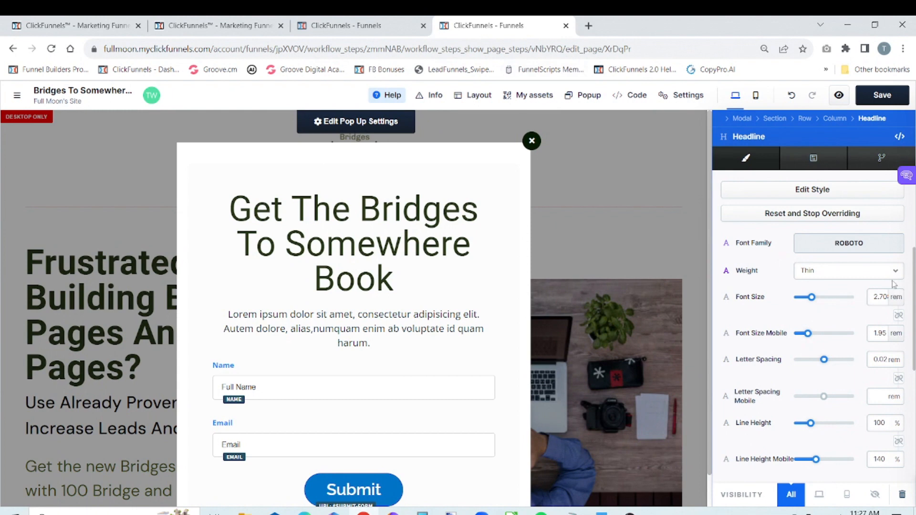
pyautogui.click(892, 271)
pyautogui.click(829, 319)
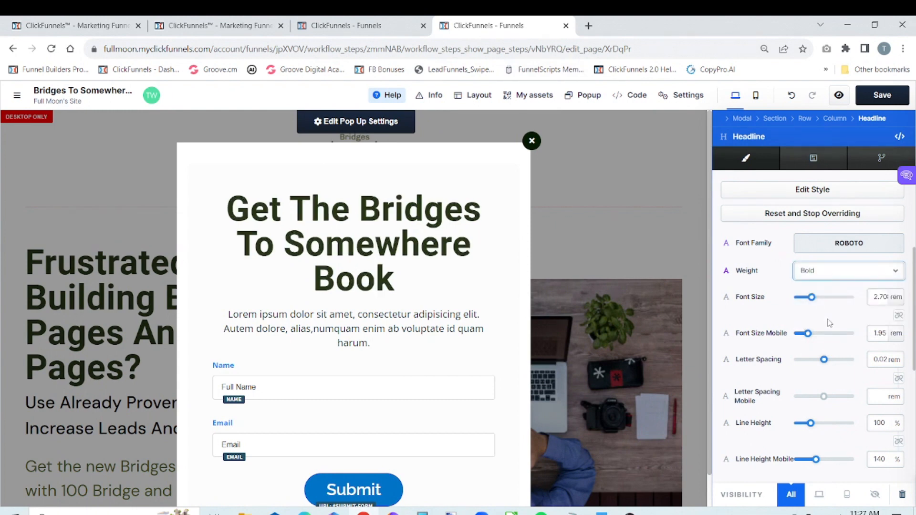
# Check the typography settings of the headline in the original page's pop-up, including its font size
pyautogui.click(374, 25)
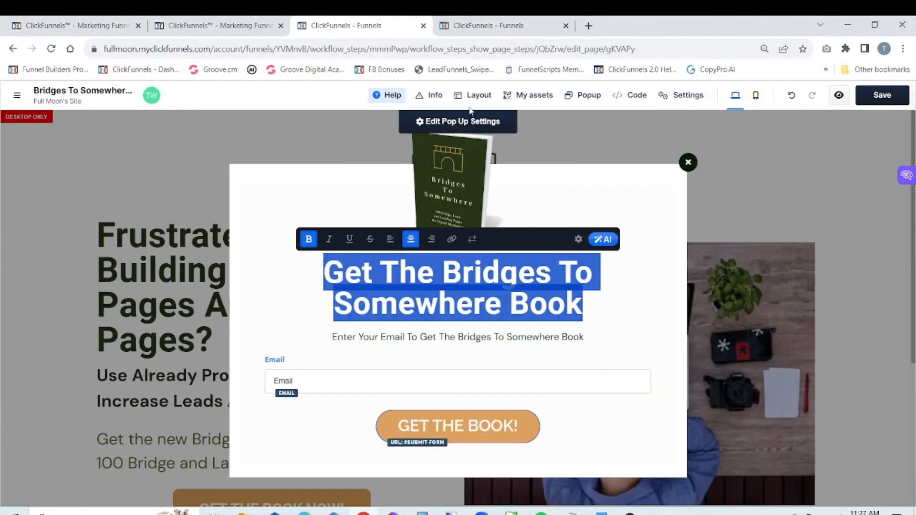
pyautogui.click(578, 240)
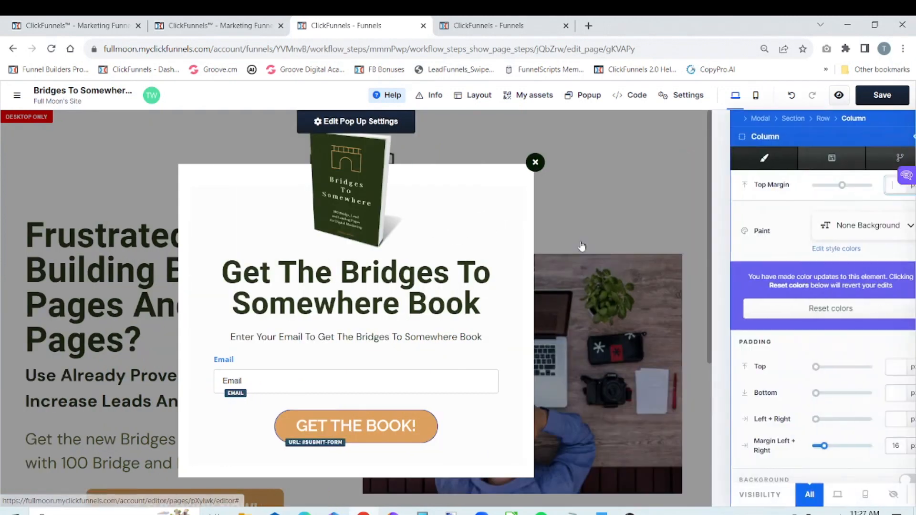
pyautogui.click(915, 289)
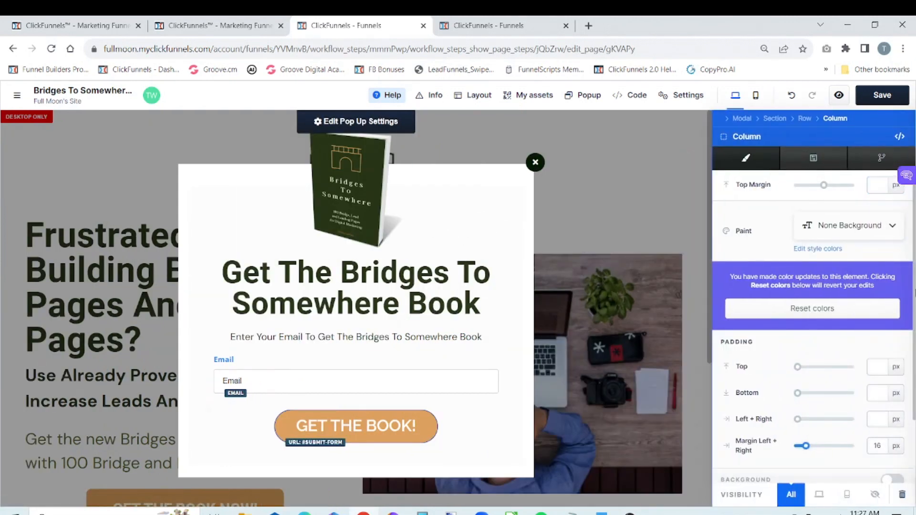
pyautogui.click(482, 306)
pyautogui.moveTo(473, 291)
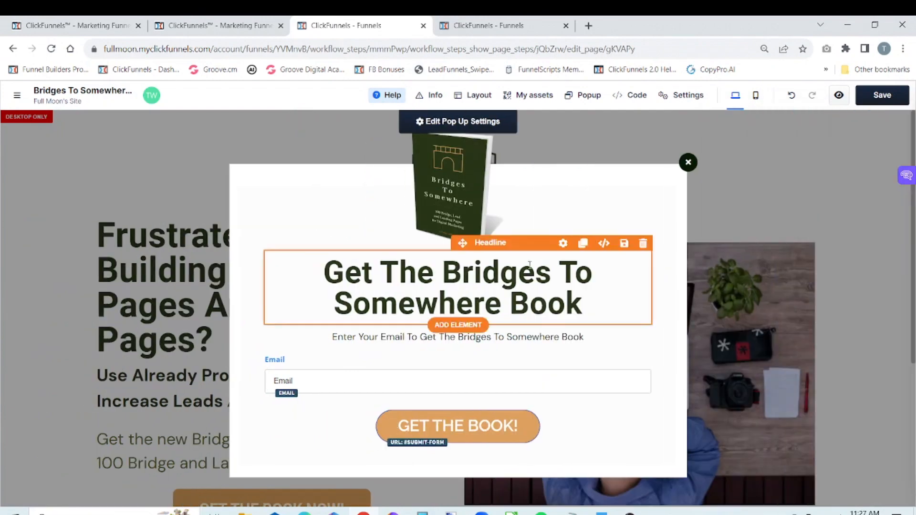
pyautogui.click(563, 244)
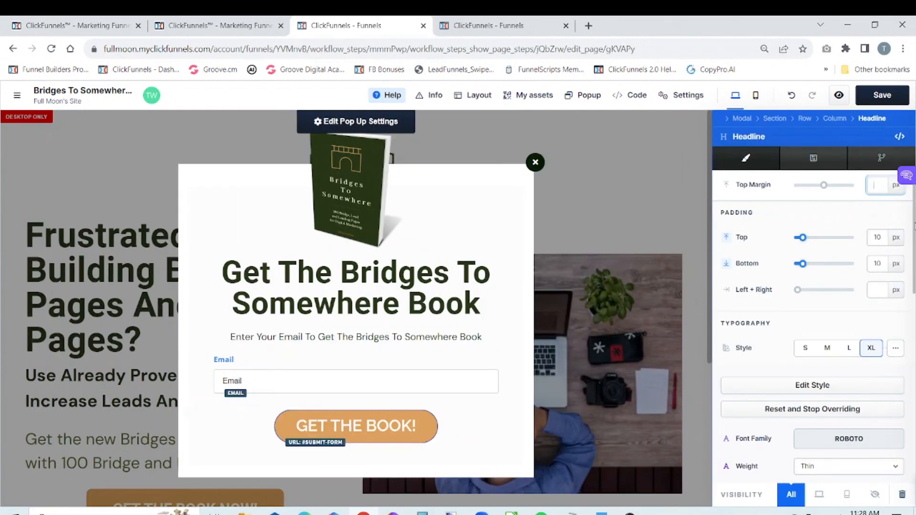
pyautogui.scroll(-4, 911, 226)
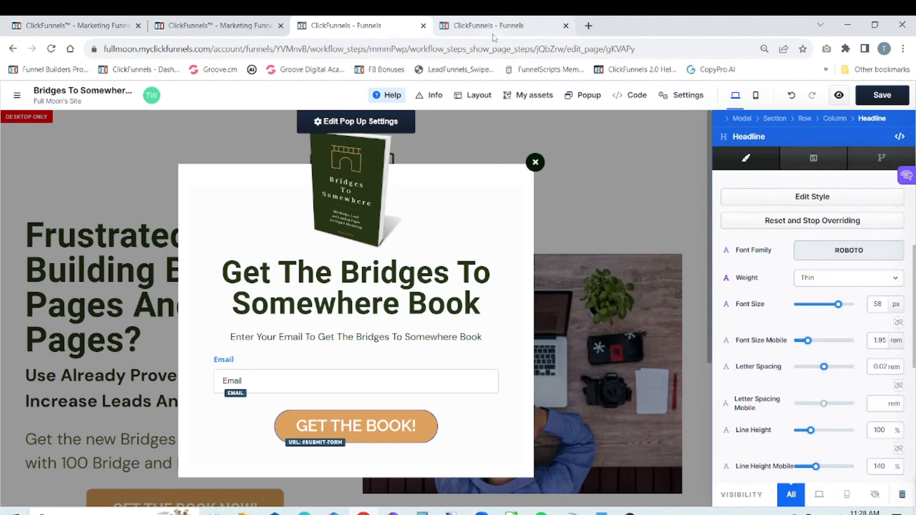
# Switch the new pop-up headline's font size unit to pixels and set the size to 58 px
pyautogui.click(495, 28)
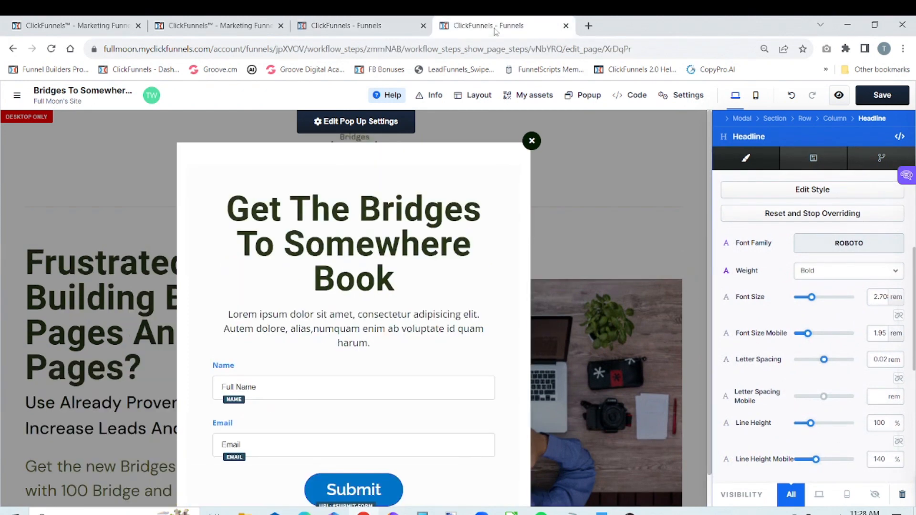
pyautogui.click(904, 304)
pyautogui.click(899, 315)
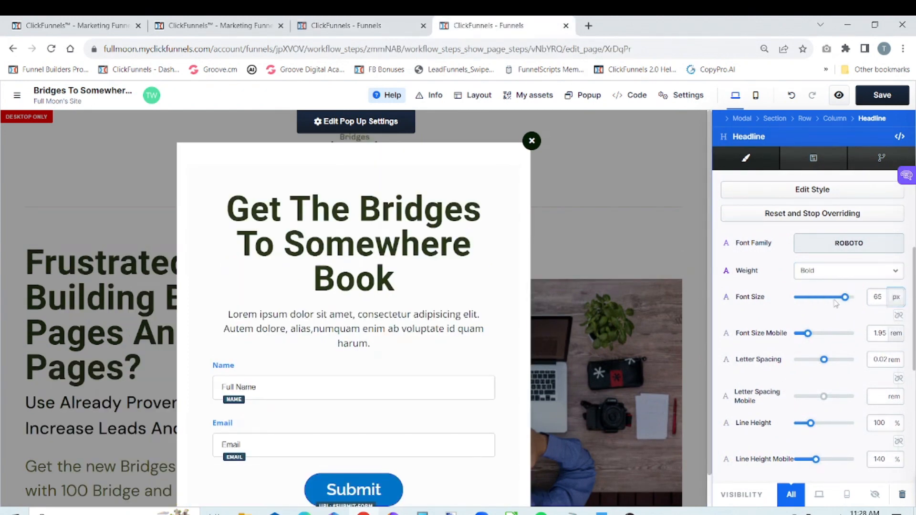
pyautogui.moveTo(845, 301); pyautogui.dragTo(840, 302)
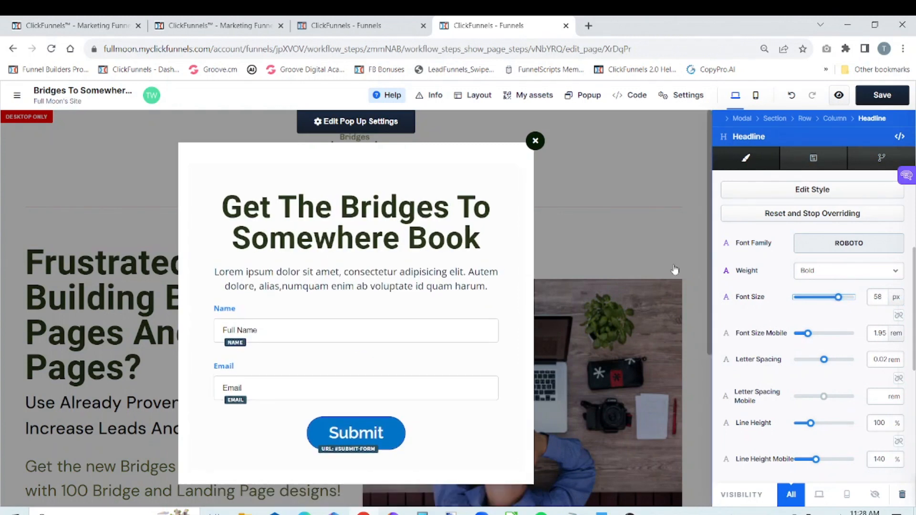
pyautogui.click(507, 244)
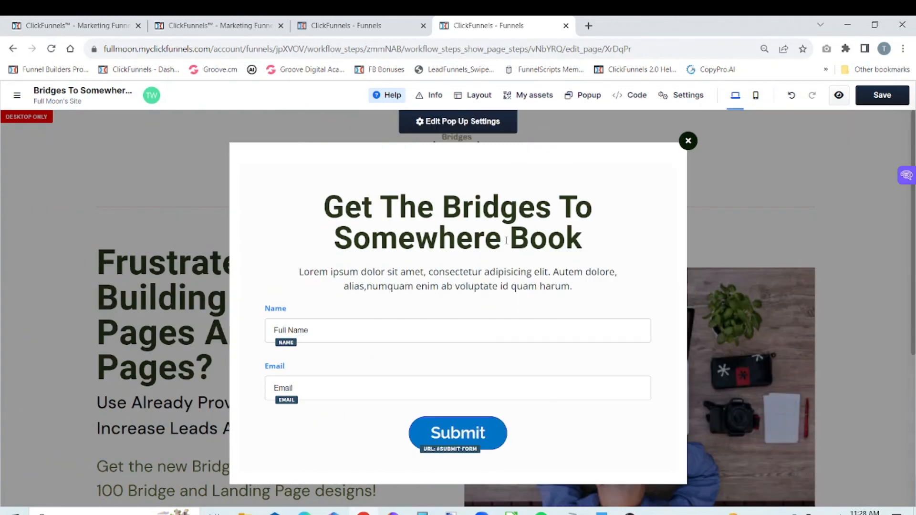
# Copy the sentence "Enter Your Email To Get The Bridges To Somewhere Book" from the original page's pop-up
pyautogui.click(390, 30)
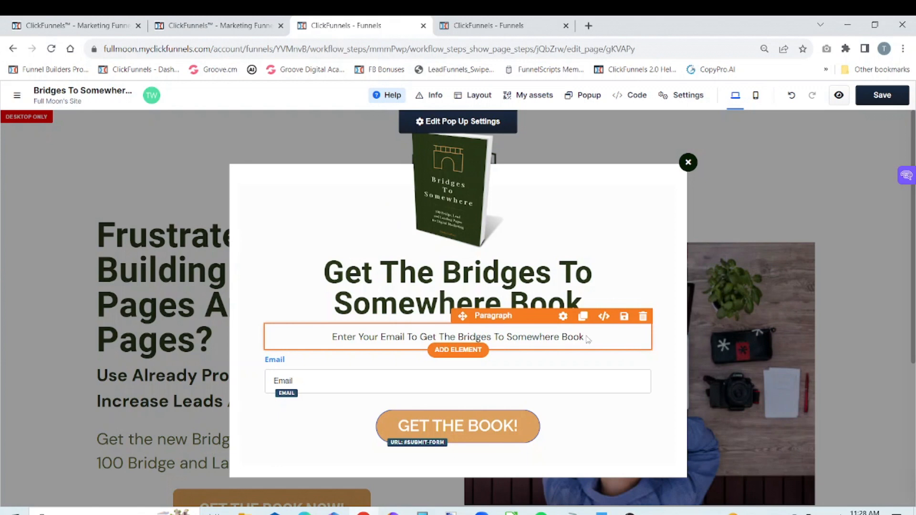
pyautogui.click(586, 339)
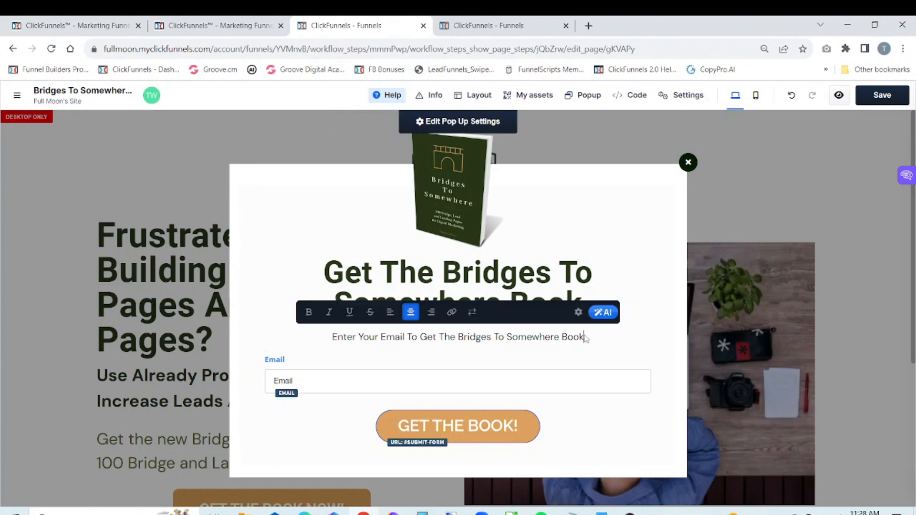
pyautogui.moveTo(584, 336); pyautogui.dragTo(315, 345)
pyautogui.rightClick(360, 333)
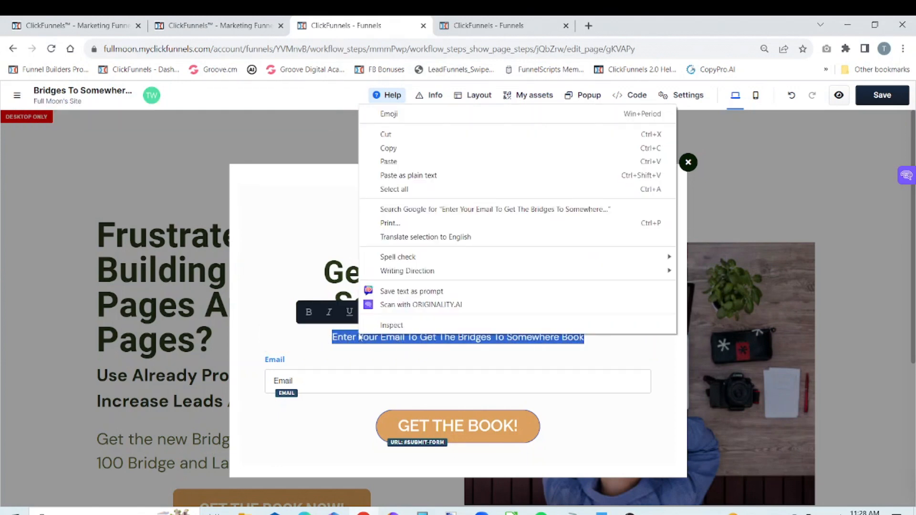
pyautogui.click(387, 148)
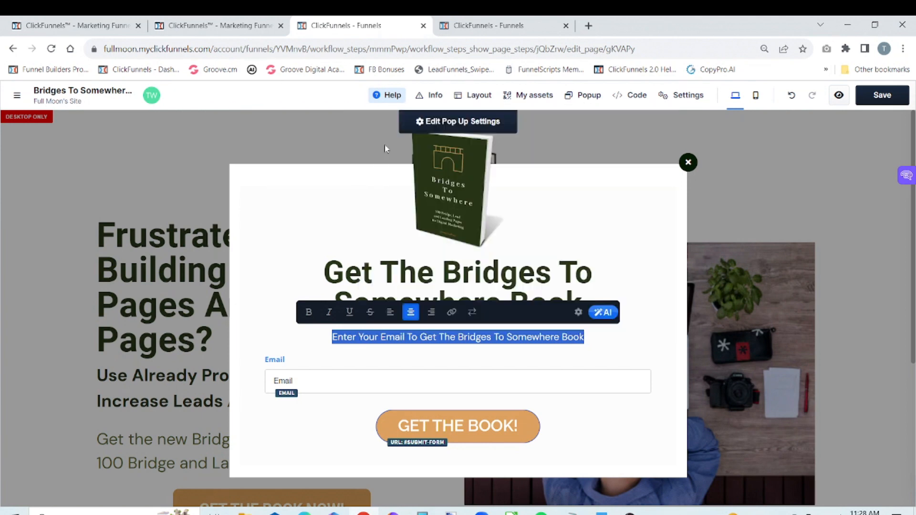
# Replace the placeholder paragraph in the new page's pop-up with the copied "Enter Your Email To Get The Bridges To Somewhere Book"
pyautogui.click(484, 27)
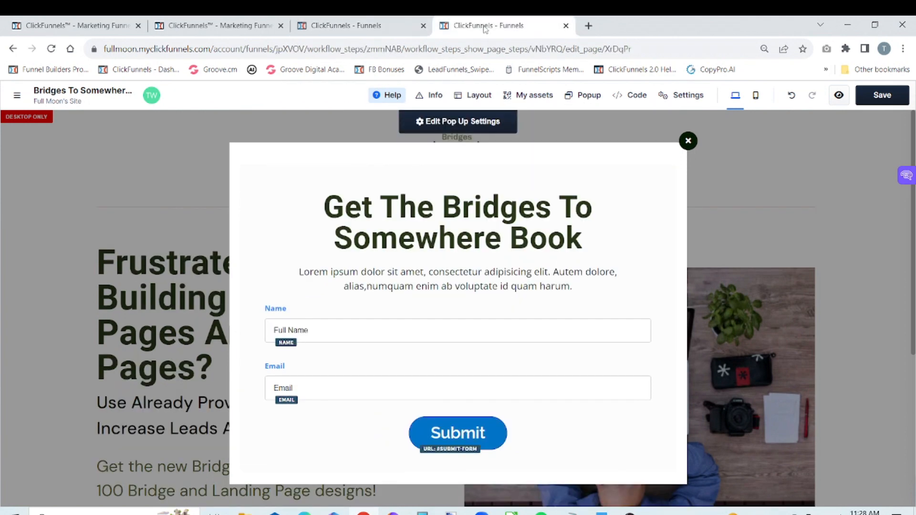
pyautogui.click(576, 289)
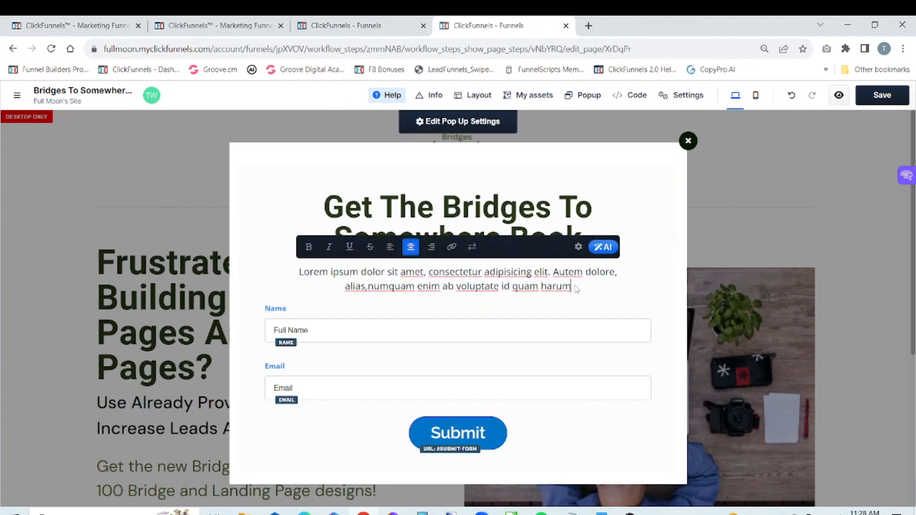
pyautogui.press('BackSpace')
pyautogui.press('BackSpace')
pyautogui.press('BackSpace')
pyautogui.press('BackSpace')
pyautogui.press('BackSpace')
pyautogui.press('BackSpace')
pyautogui.press('BackSpace')
pyautogui.press('BackSpace')
pyautogui.press('BackSpace')
pyautogui.press('BackSpace')
pyautogui.press('BackSpace')
pyautogui.press('BackSpace')
pyautogui.press('BackSpace')
pyautogui.press('BackSpace')
pyautogui.press('BackSpace')
pyautogui.press('BackSpace')
pyautogui.press('BackSpace')
pyautogui.press('BackSpace')
pyautogui.press('BackSpace')
pyautogui.press('BackSpace')
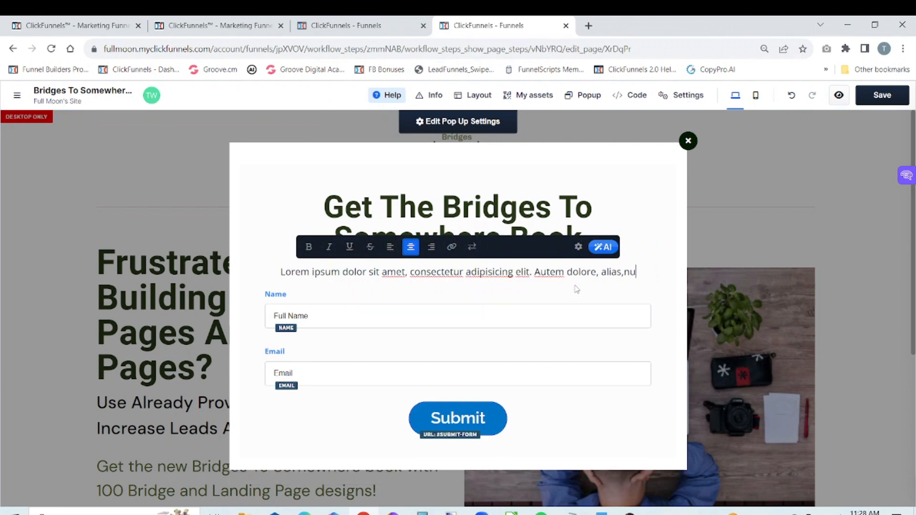
pyautogui.press('BackSpace')
pyautogui.press('BackSpace')
pyautogui.press('BackSpace')
pyautogui.press('BackSpace')
pyautogui.press('BackSpace')
pyautogui.press('BackSpace')
pyautogui.press('BackSpace')
pyautogui.press('BackSpace')
pyautogui.press('BackSpace')
pyautogui.press('BackSpace')
pyautogui.press('BackSpace')
pyautogui.press('BackSpace')
pyautogui.press('BackSpace')
pyautogui.press('BackSpace')
pyautogui.press('BackSpace')
pyautogui.press('BackSpace')
pyautogui.press('BackSpace')
pyautogui.press('BackSpace')
pyautogui.press('BackSpace')
pyautogui.press('BackSpace')
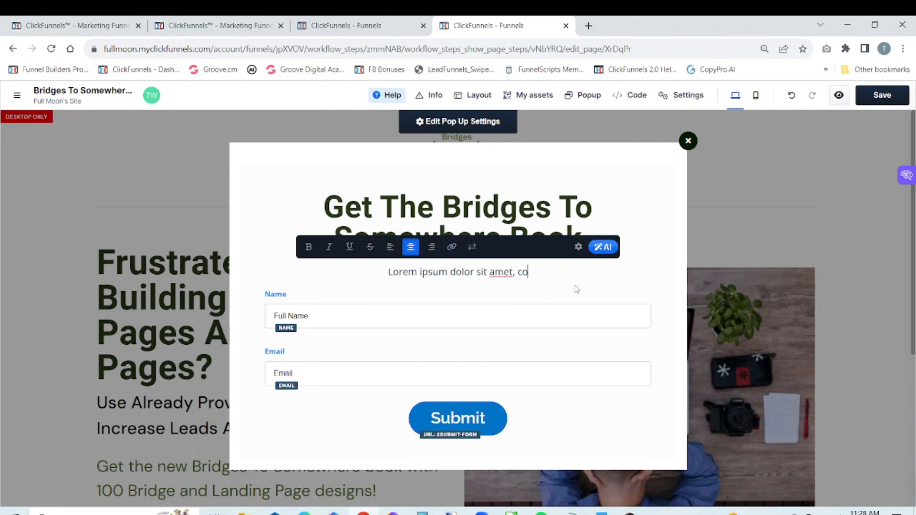
pyautogui.press('BackSpace')
pyautogui.press('BackSpace')
pyautogui.press('BackSpace')
pyautogui.press('BackSpace')
pyautogui.press('BackSpace')
pyautogui.press('BackSpace')
pyautogui.press('BackSpace')
pyautogui.press('BackSpace')
pyautogui.press('BackSpace')
pyautogui.press('BackSpace')
pyautogui.press('BackSpace')
pyautogui.press('BackSpace')
pyautogui.press('BackSpace')
pyautogui.press('BackSpace')
pyautogui.press('BackSpace')
pyautogui.press('BackSpace')
pyautogui.press('BackSpace')
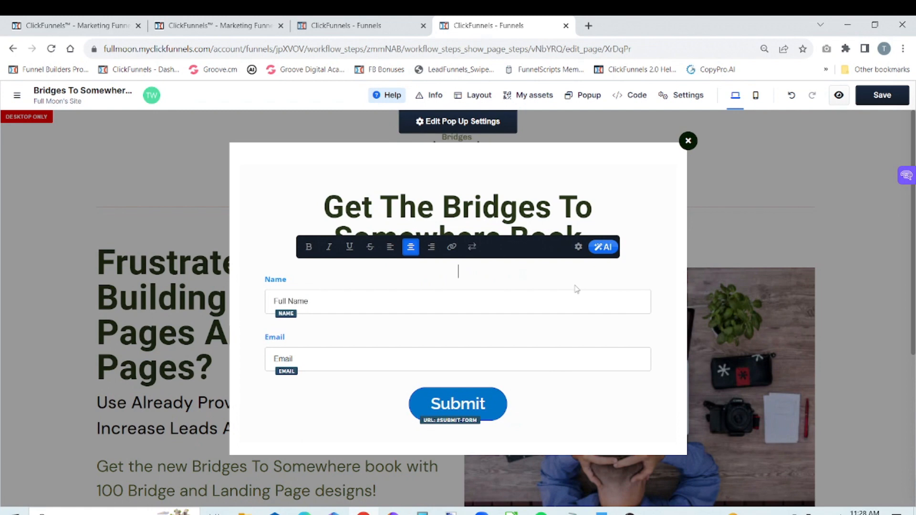
pyautogui.hotkey('ctrl', 'v')
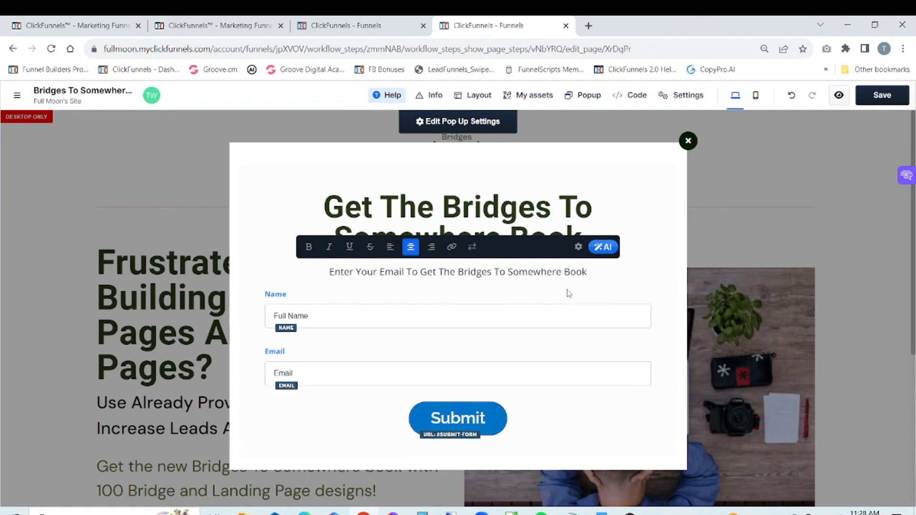
pyautogui.click(578, 248)
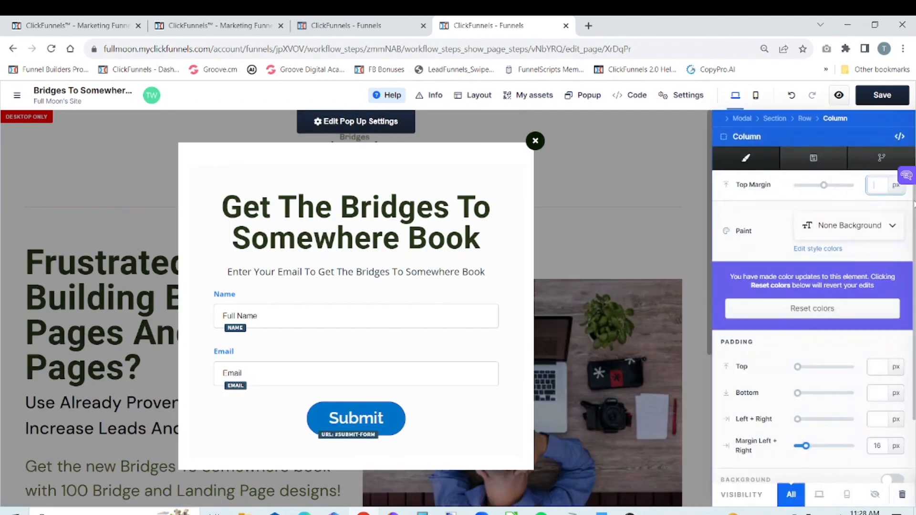
pyautogui.scroll(-2, 915, 292)
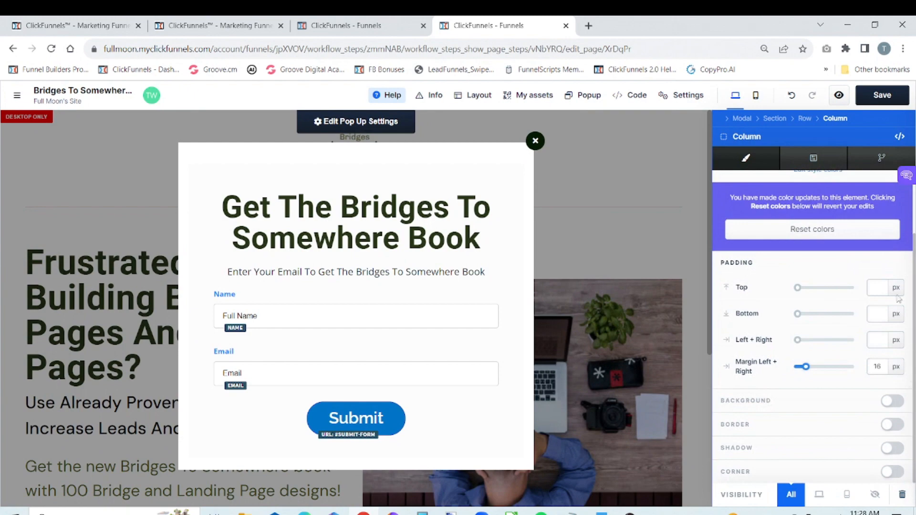
pyautogui.click(494, 275)
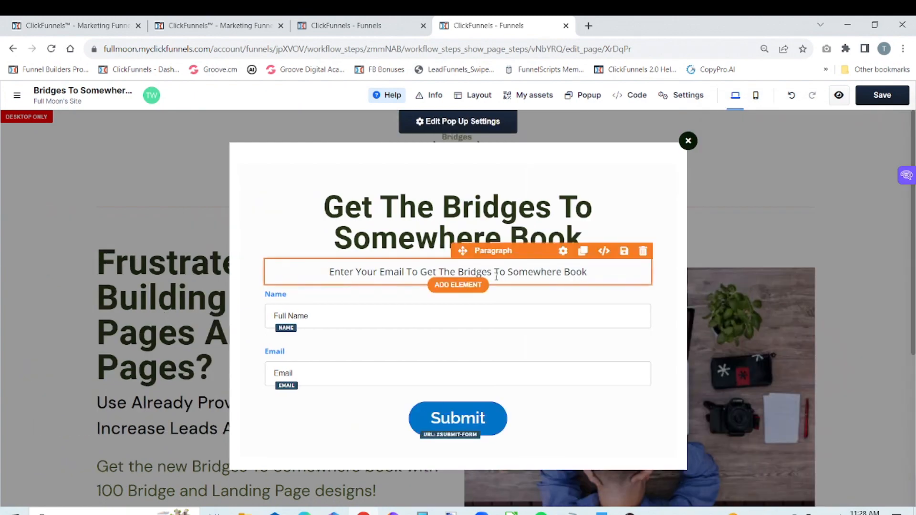
# Set the text colour of the new pop-up's paragraph to hex 000000
pyautogui.click(563, 251)
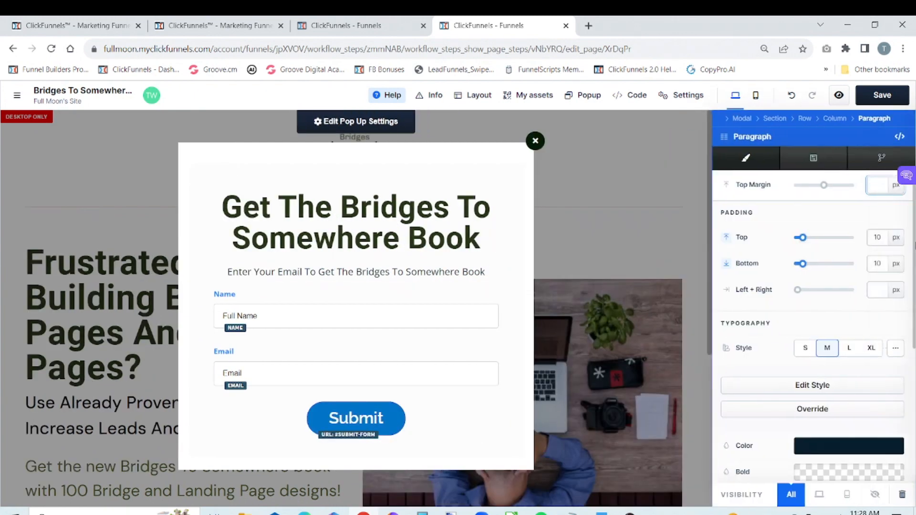
pyautogui.click(852, 448)
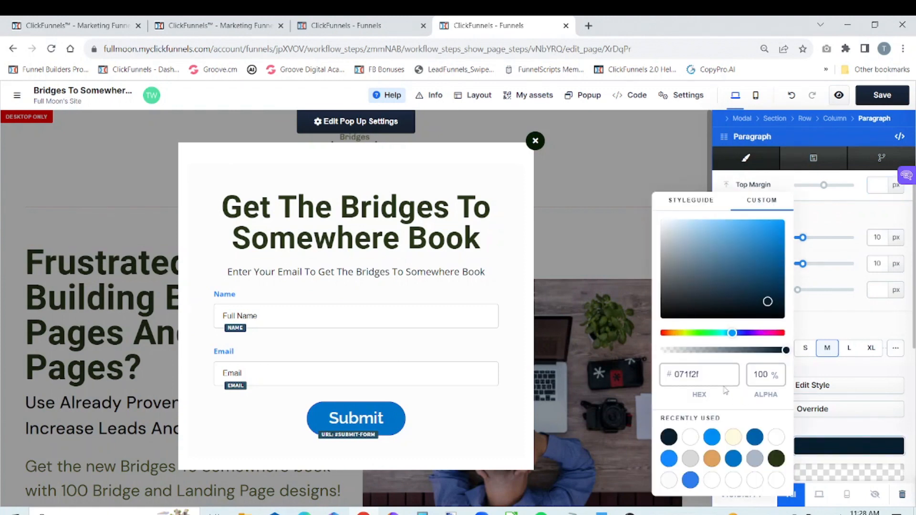
pyautogui.click(717, 370)
pyautogui.press('BackSpace')
pyautogui.press('BackSpace')
pyautogui.press('BackSpace')
pyautogui.press('BackSpace')
pyautogui.press('BackSpace')
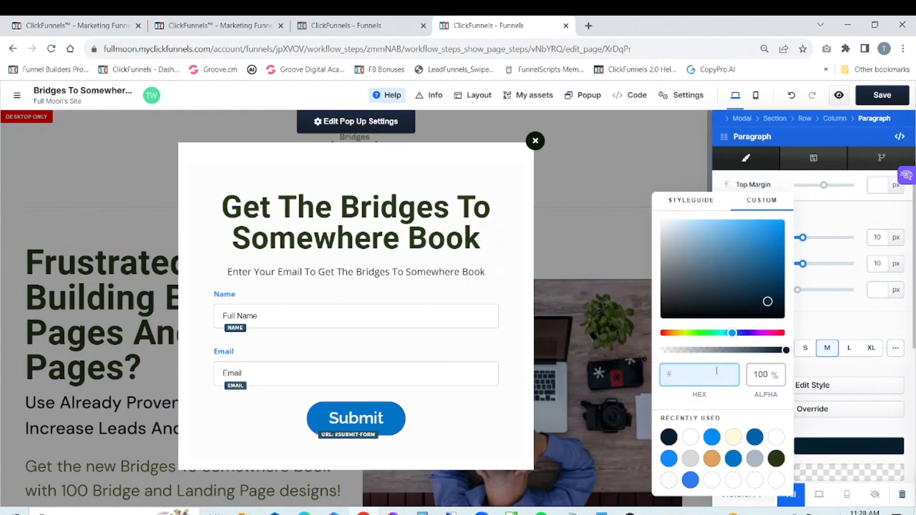
pyautogui.write('000000')
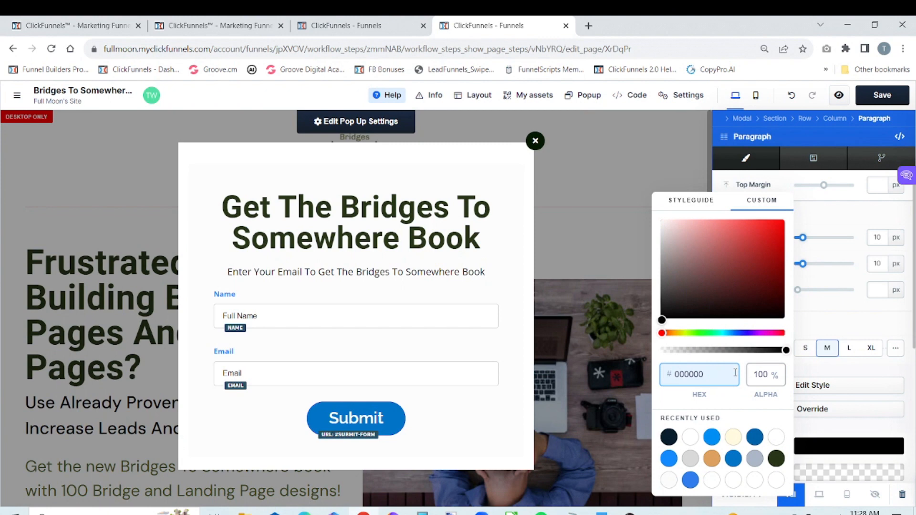
# Override the paragraph's typography with the DM Sans font family in Medium weight
pyautogui.click(892, 414)
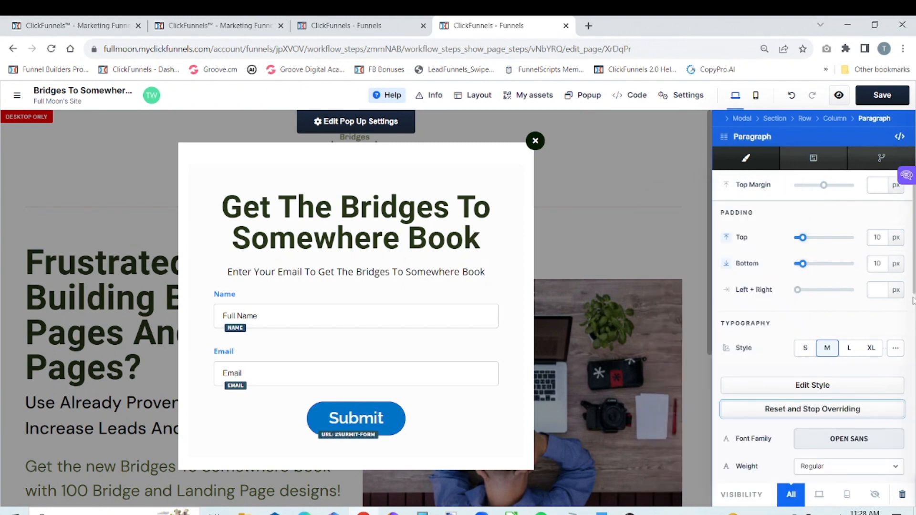
pyautogui.moveTo(914, 294); pyautogui.dragTo(910, 345)
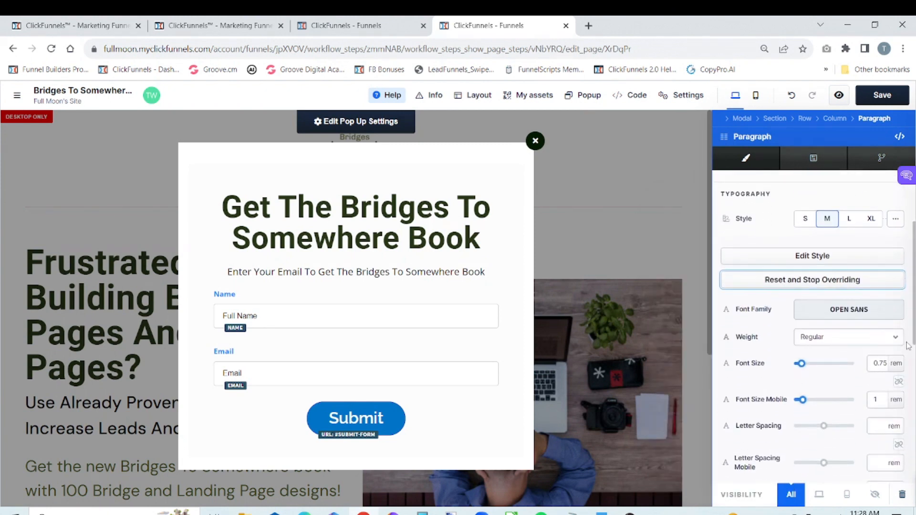
pyautogui.click(864, 319)
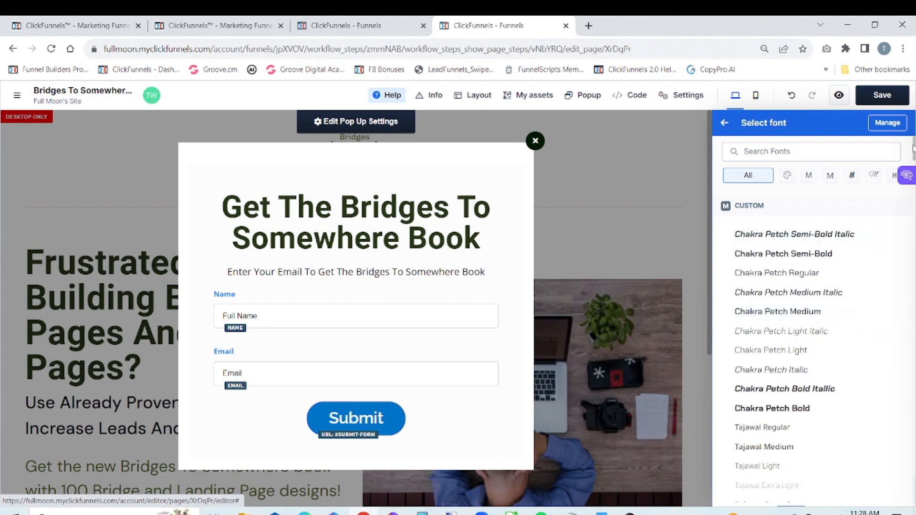
pyautogui.moveTo(914, 158); pyautogui.dragTo(913, 260)
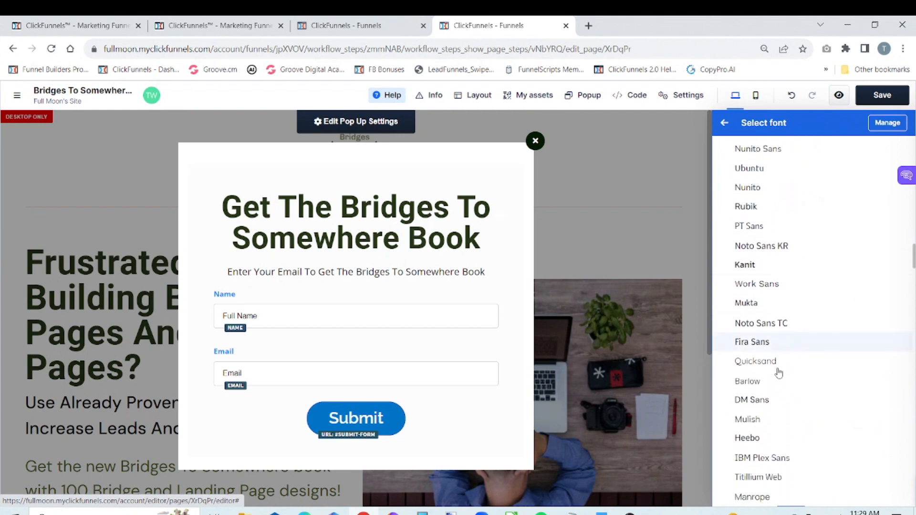
pyautogui.click(753, 401)
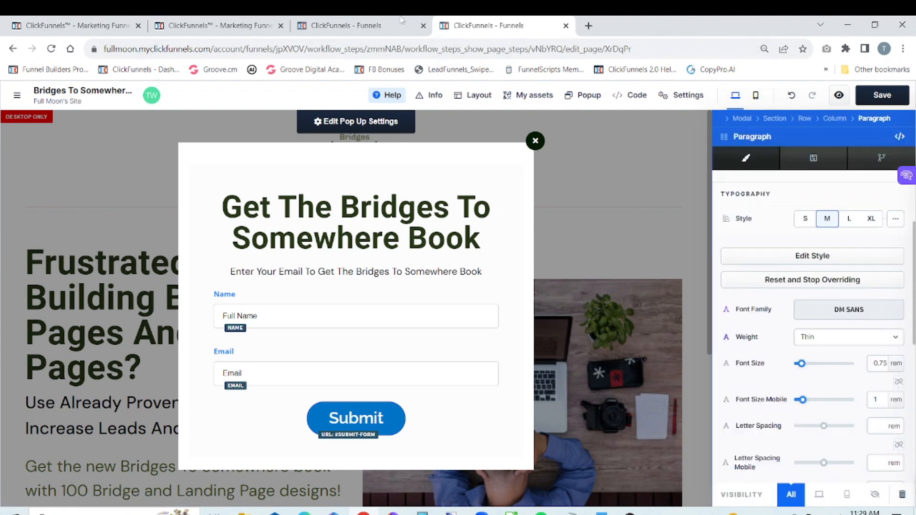
pyautogui.click(844, 341)
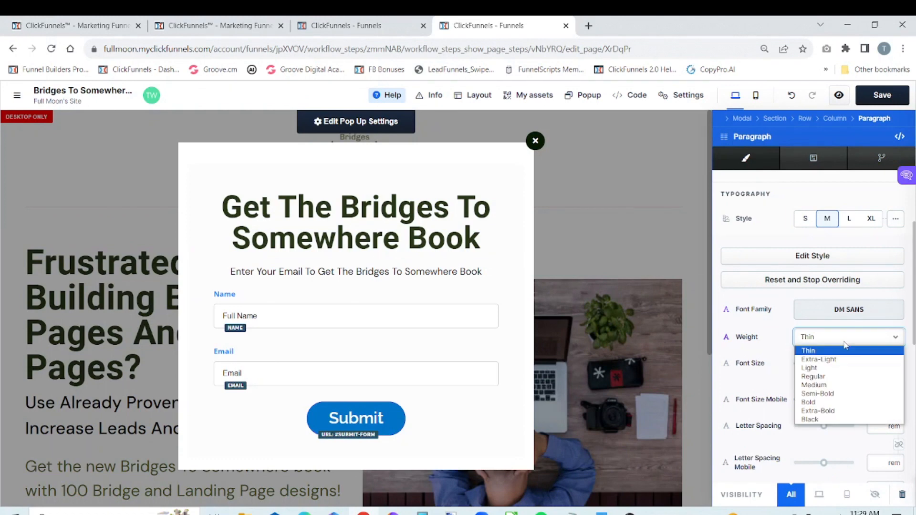
pyautogui.click(829, 384)
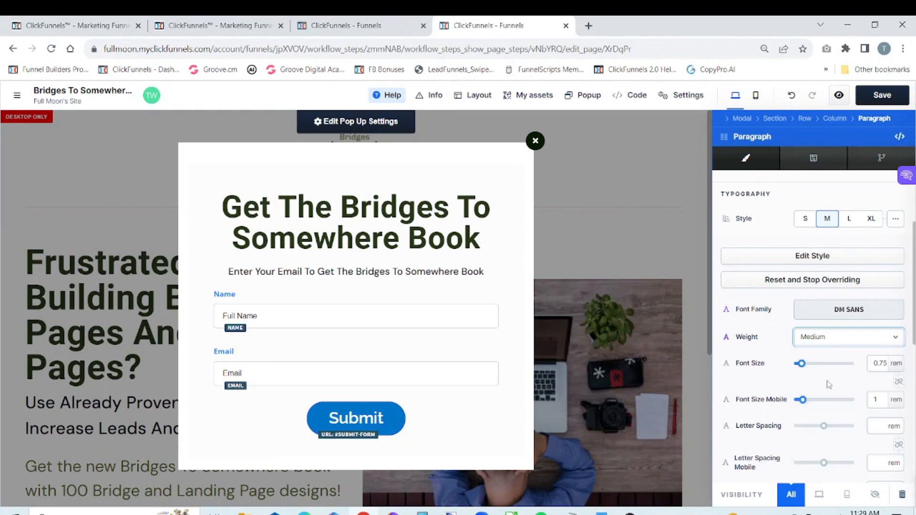
# Check the typography of the paragraph in the original page's pop-up, switching its font size unit to pixels
pyautogui.click(382, 24)
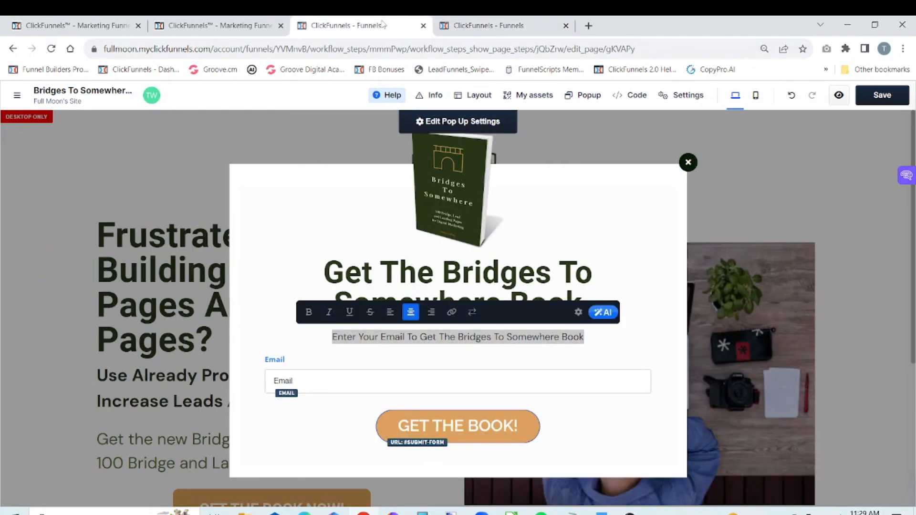
pyautogui.click(578, 313)
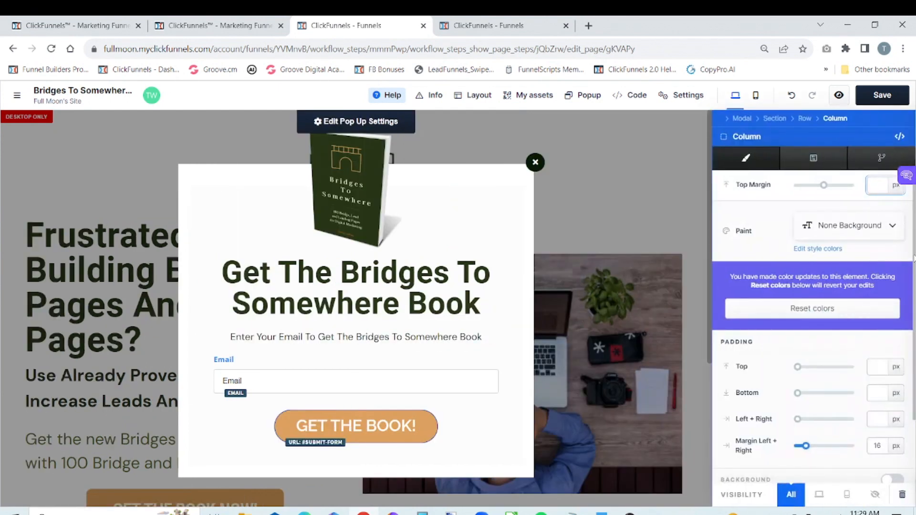
pyautogui.moveTo(915, 260); pyautogui.dragTo(915, 203)
pyautogui.click(414, 363)
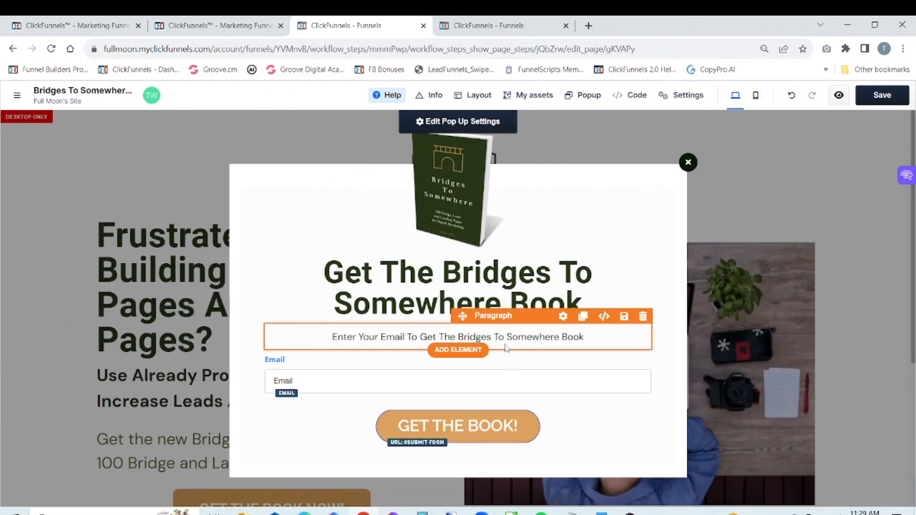
pyautogui.click(563, 316)
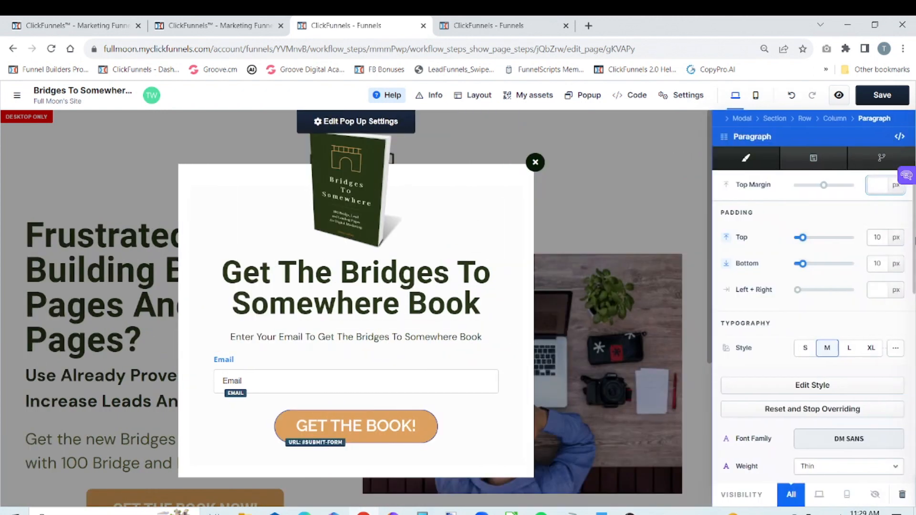
pyautogui.moveTo(915, 233); pyautogui.dragTo(915, 301)
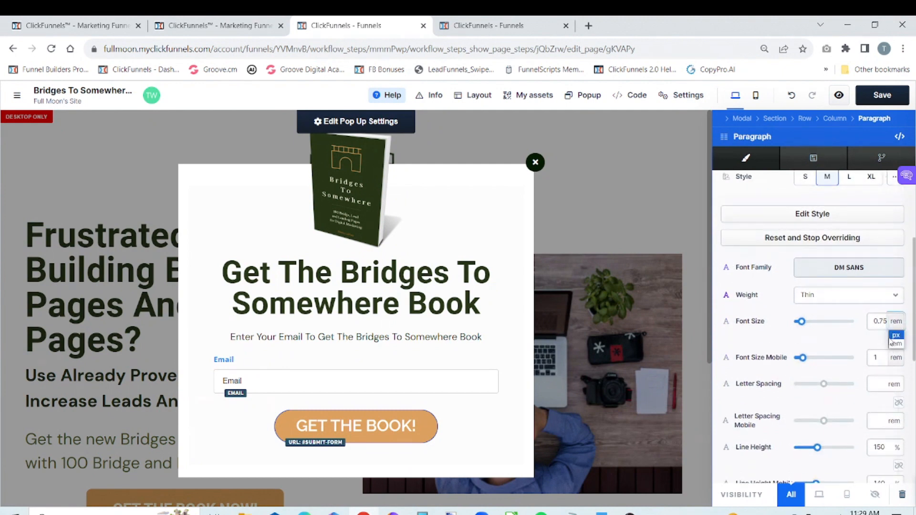
pyautogui.click(896, 321)
pyautogui.click(890, 336)
# Set the new pop-up paragraph's font size to 18 px, using pixels as the unit, and close its settings
pyautogui.click(505, 25)
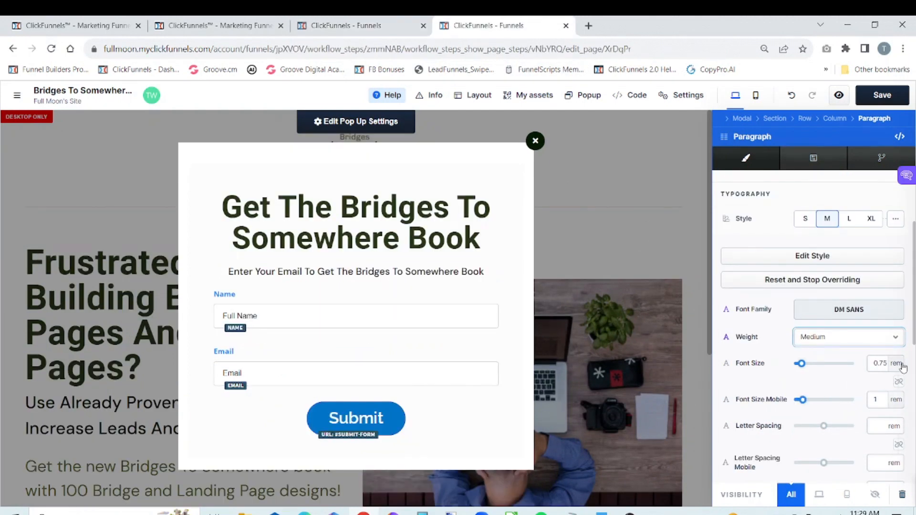
pyautogui.click(896, 364)
pyautogui.click(897, 379)
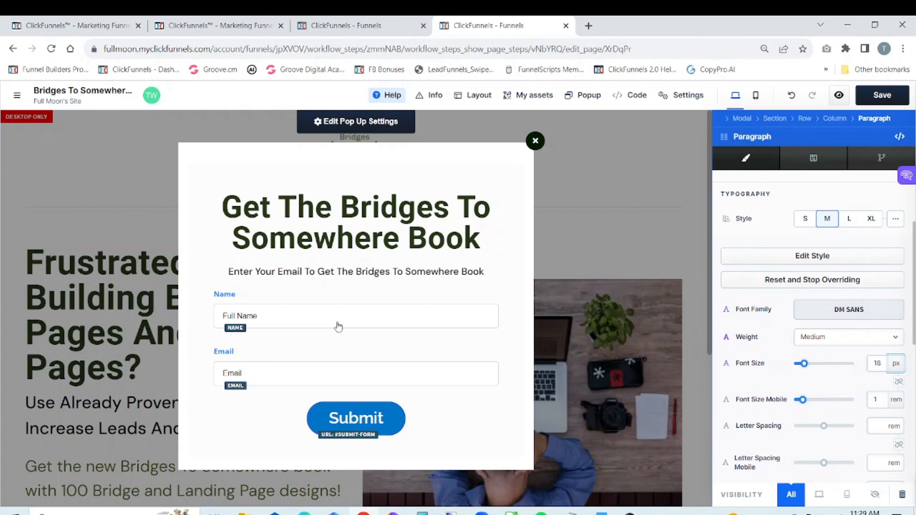
pyautogui.click(530, 335)
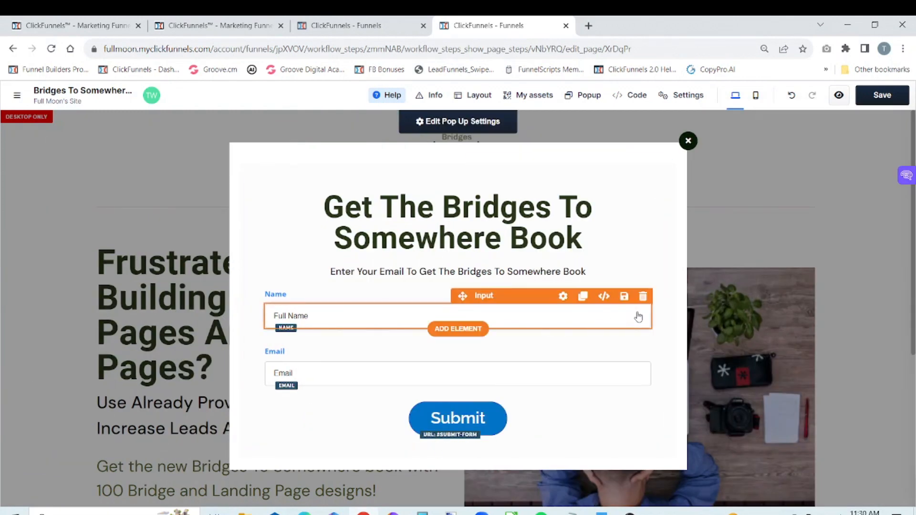
# Delete the Full Name input and its Name label from the new pop-up
pyautogui.click(643, 296)
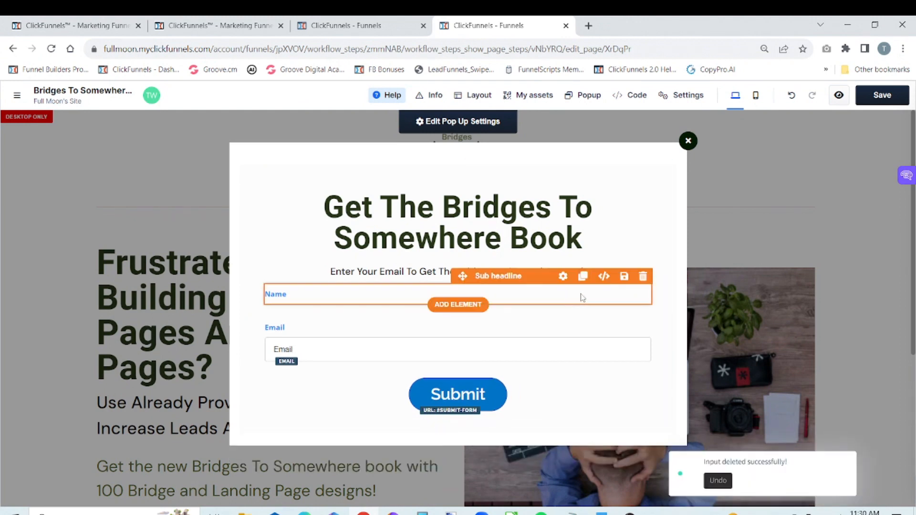
pyautogui.click(642, 276)
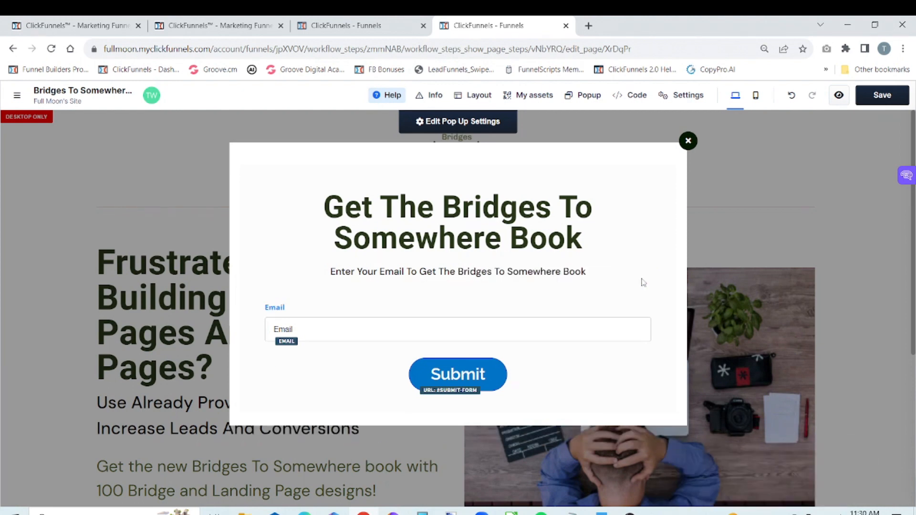
# Remove the top margin of the Email label in the new pop-up and set its text colour to #000000
pyautogui.click(554, 304)
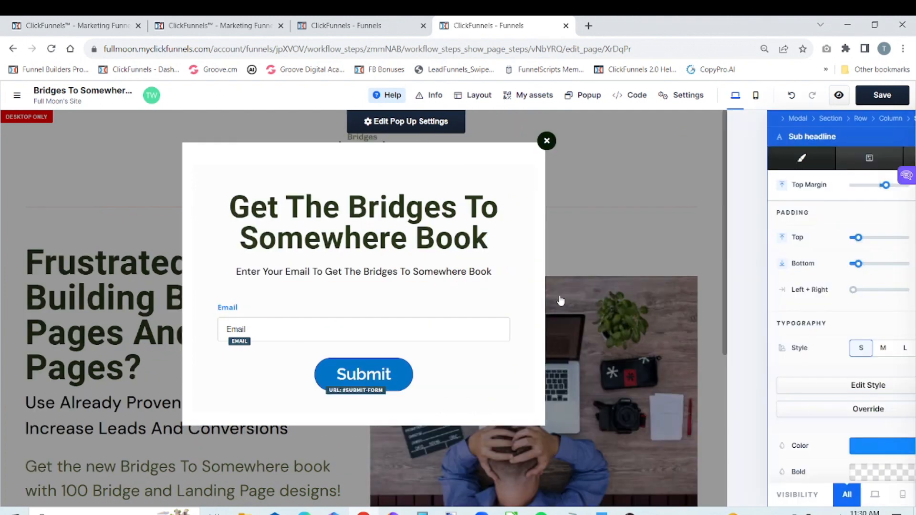
pyautogui.moveTo(828, 186); pyautogui.dragTo(825, 192)
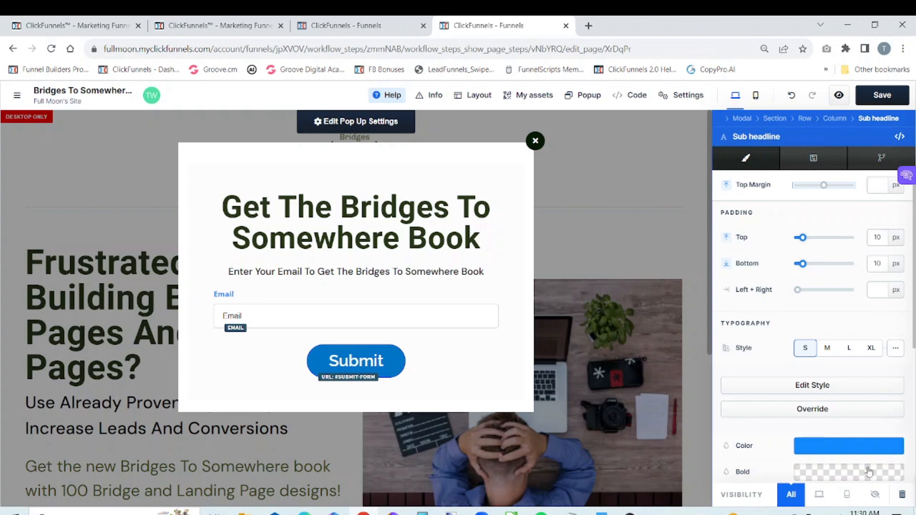
pyautogui.click(841, 454)
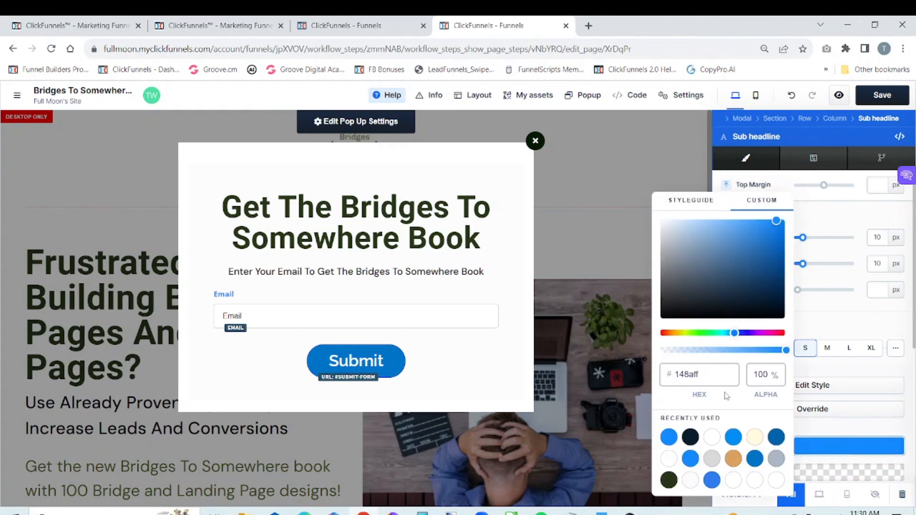
pyautogui.click(722, 376)
pyautogui.press('BackSpace')
pyautogui.press('BackSpace')
pyautogui.press('BackSpace')
pyautogui.press('BackSpace')
pyautogui.press('BackSpace')
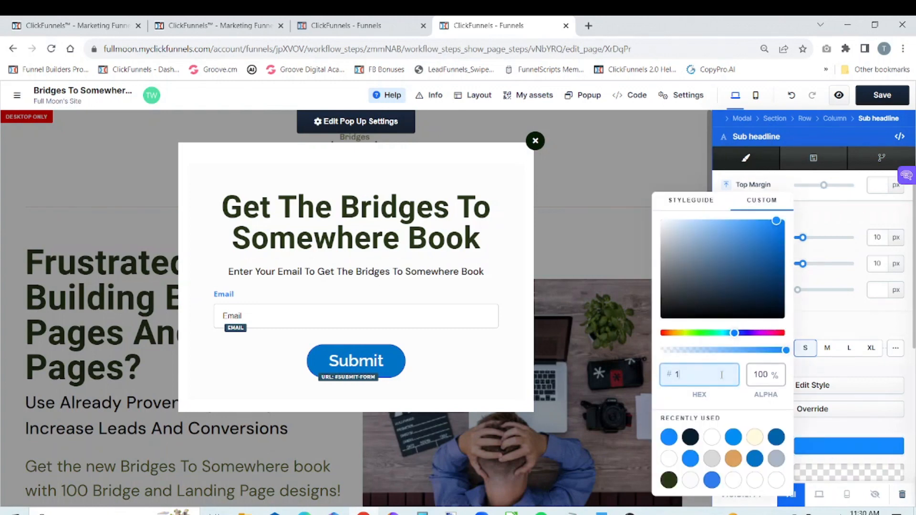
pyautogui.write('000000')
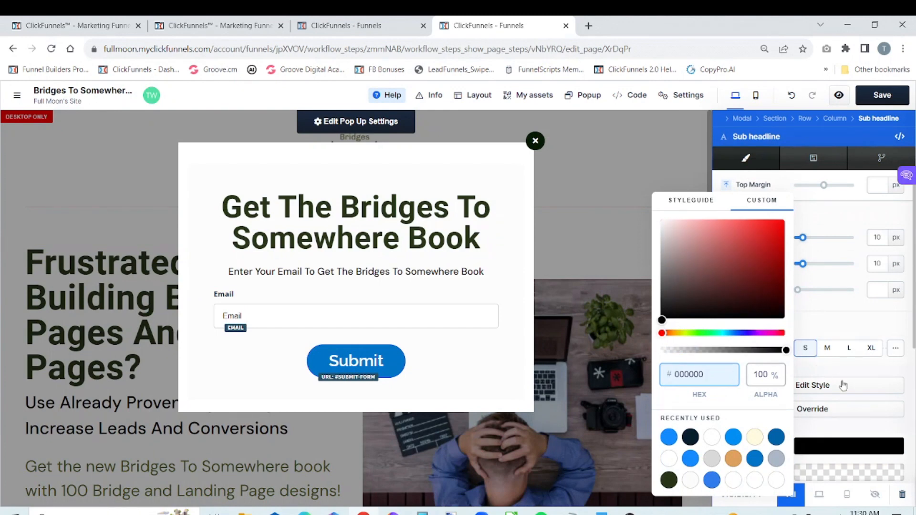
pyautogui.click(852, 331)
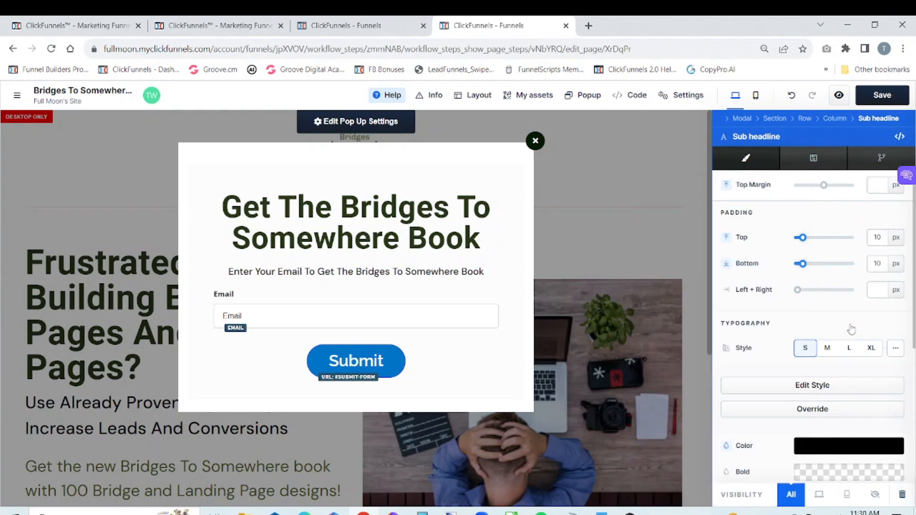
# Inspect the Email input's label and field settings, then close them
pyautogui.click(460, 321)
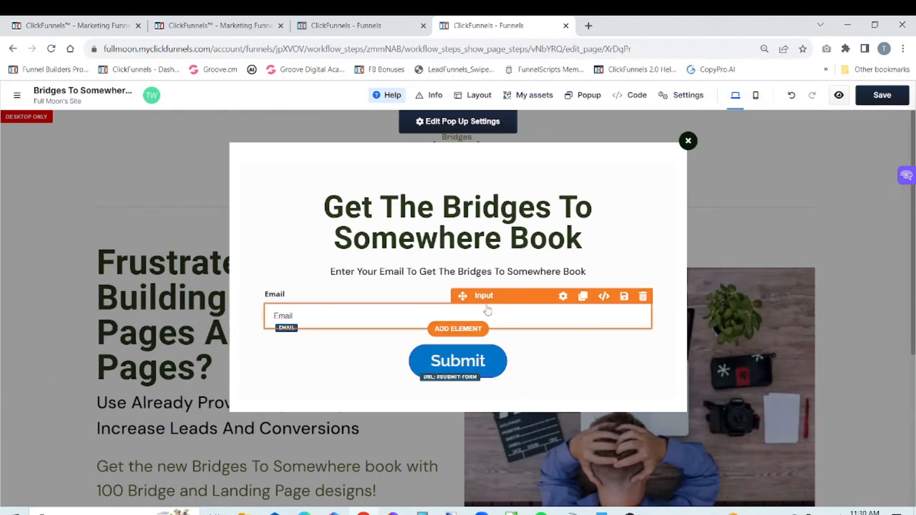
pyautogui.click(563, 298)
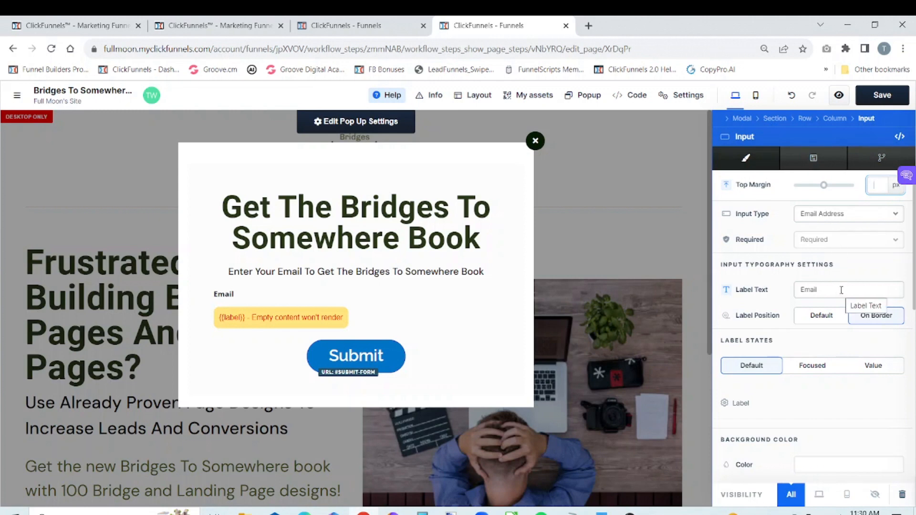
pyautogui.click(354, 312)
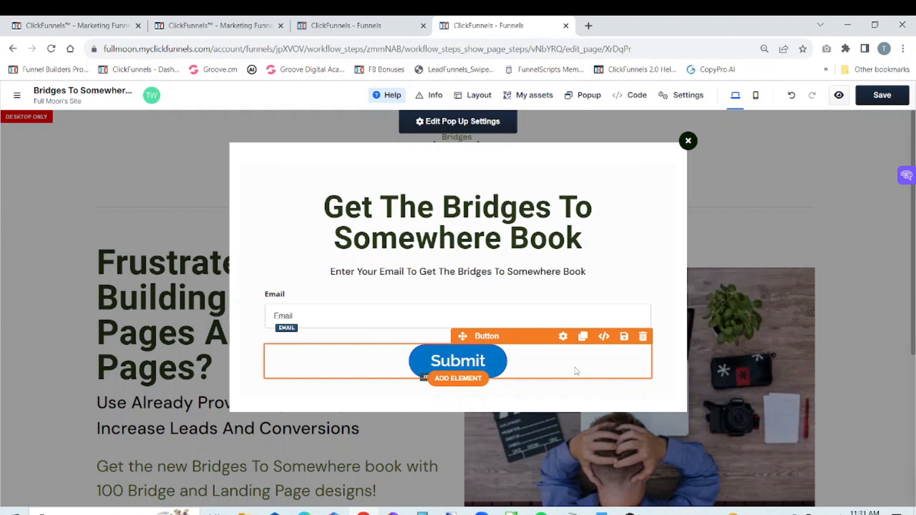
# Open the Submit button's settings and copy the Earth Yellow code #dda15e from the style notes in Notepad
pyautogui.click(565, 336)
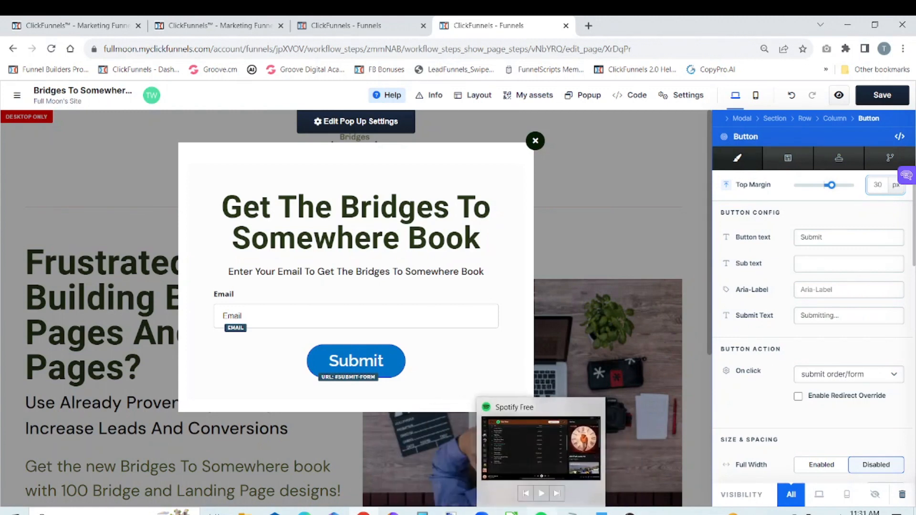
pyautogui.click(572, 513)
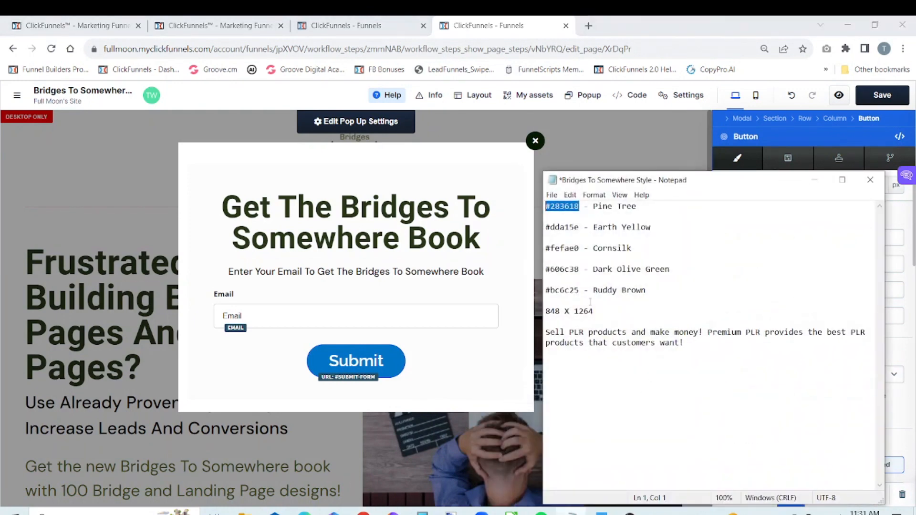
pyautogui.moveTo(580, 228); pyautogui.dragTo(539, 229)
pyautogui.rightClick(564, 228)
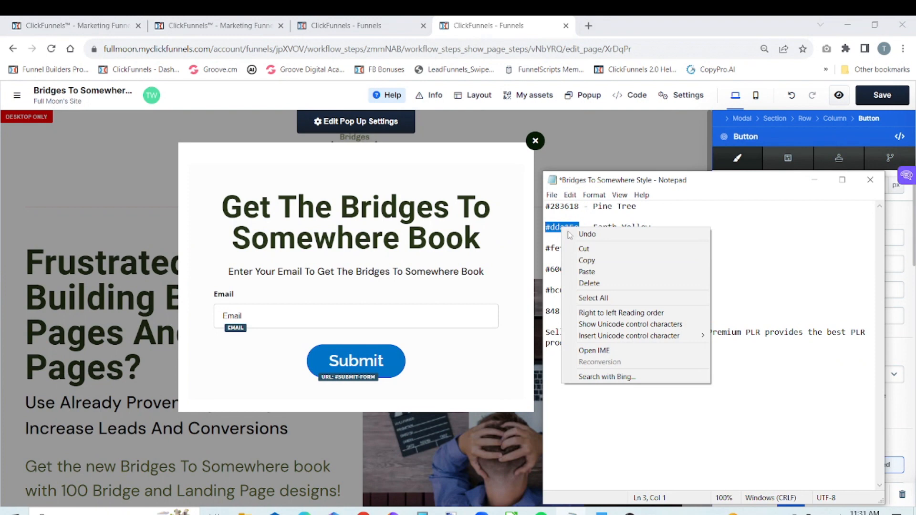
pyautogui.click(586, 260)
pyautogui.click(815, 180)
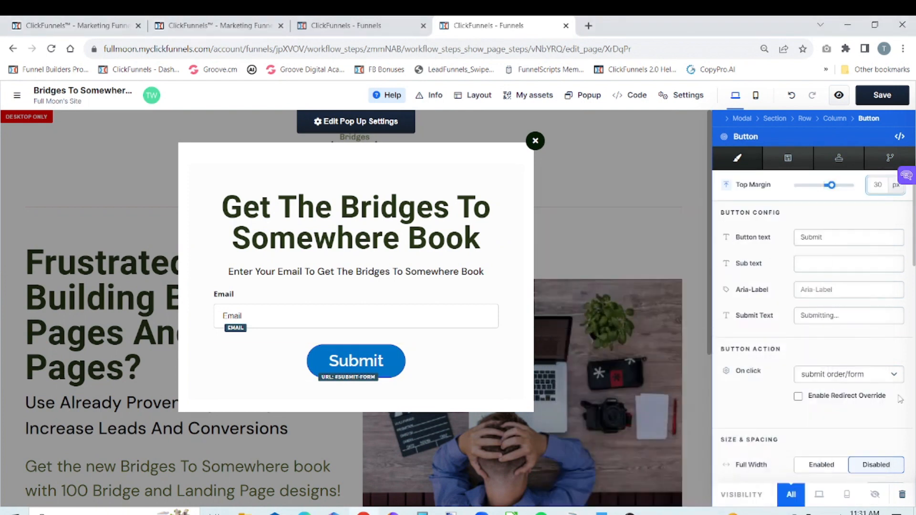
# Set the Submit button's default background colour to #dda15e
pyautogui.scroll(-6, 811, 334)
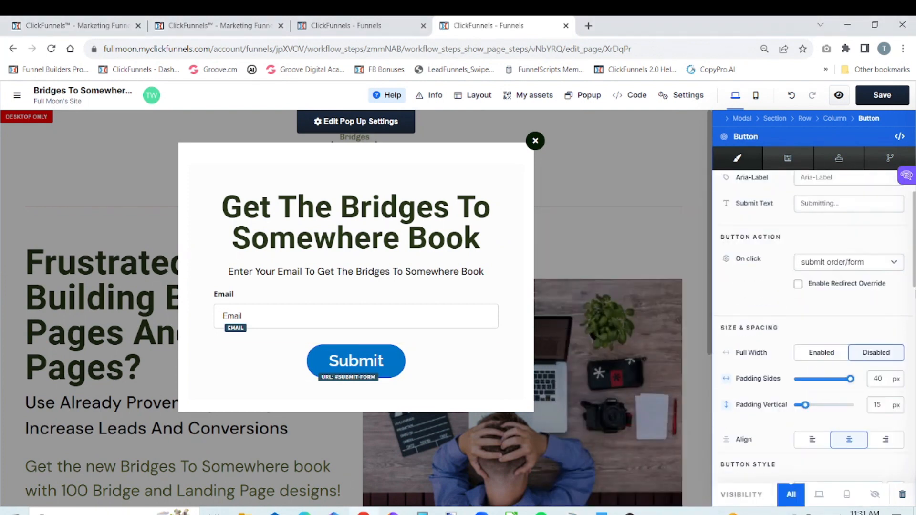
pyautogui.scroll(-2, 847, 308)
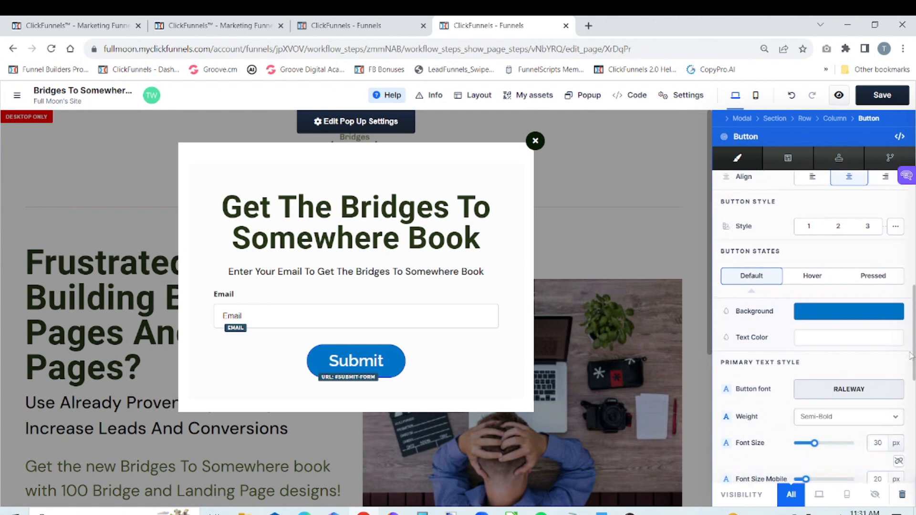
pyautogui.click(842, 311)
pyautogui.click(720, 376)
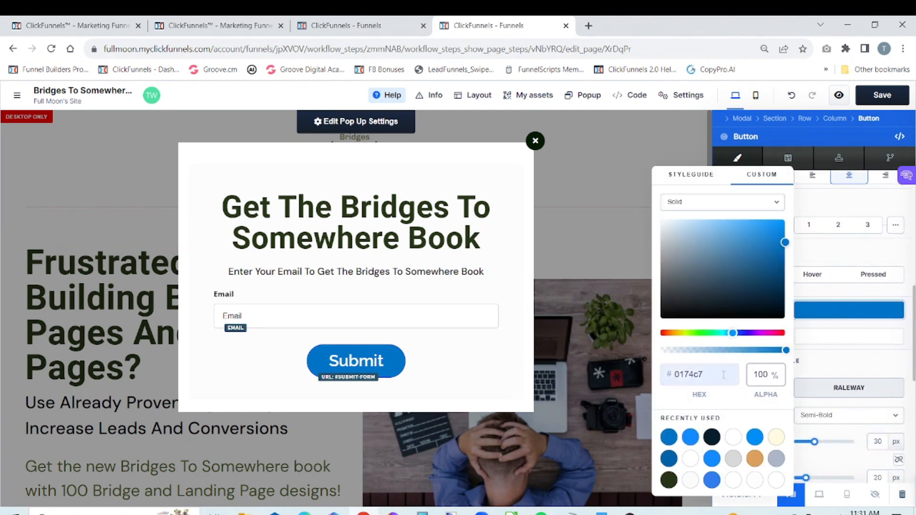
pyautogui.press('BackSpace')
pyautogui.press('BackSpace')
pyautogui.press('BackSpace')
pyautogui.press('BackSpace')
pyautogui.press('BackSpace')
pyautogui.press('BackSpace')
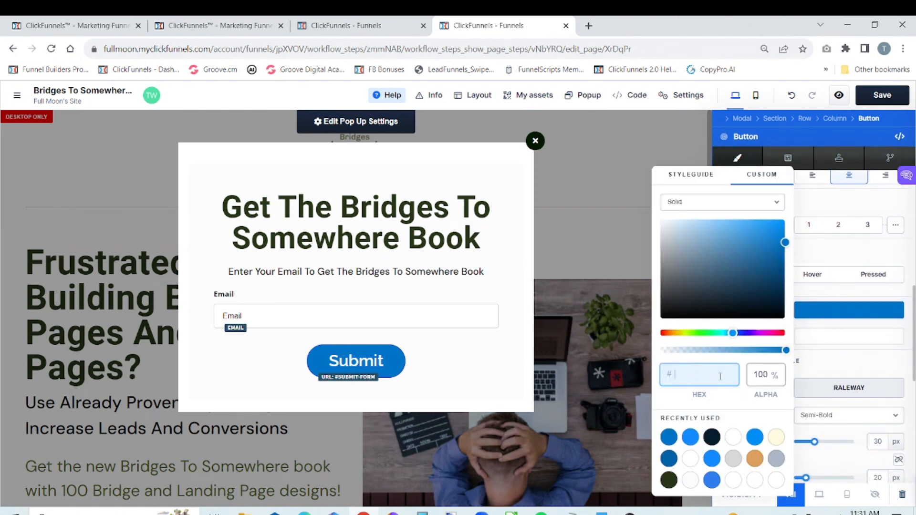
pyautogui.hotkey('ctrl', 'v')
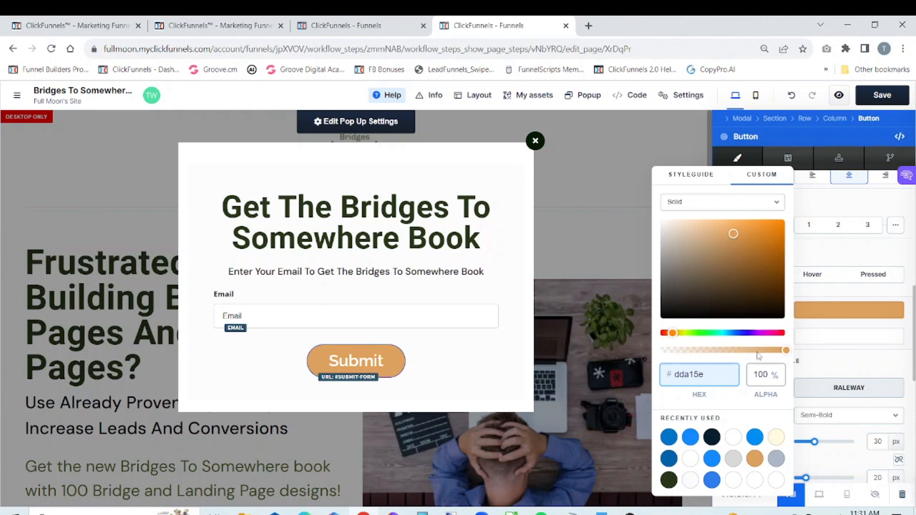
# Check the button wording in the original page's pop-up and change the new button's text to "GET THE BOOK!"
pyautogui.click(386, 27)
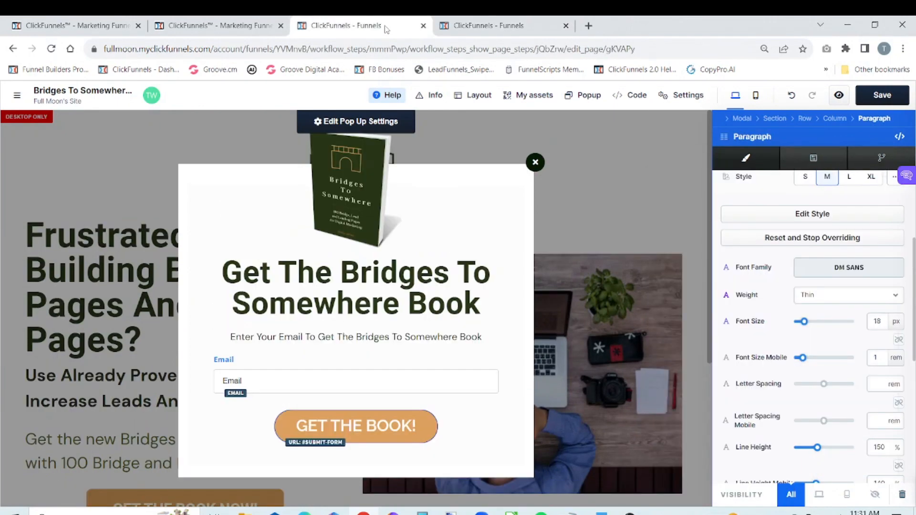
pyautogui.click(456, 27)
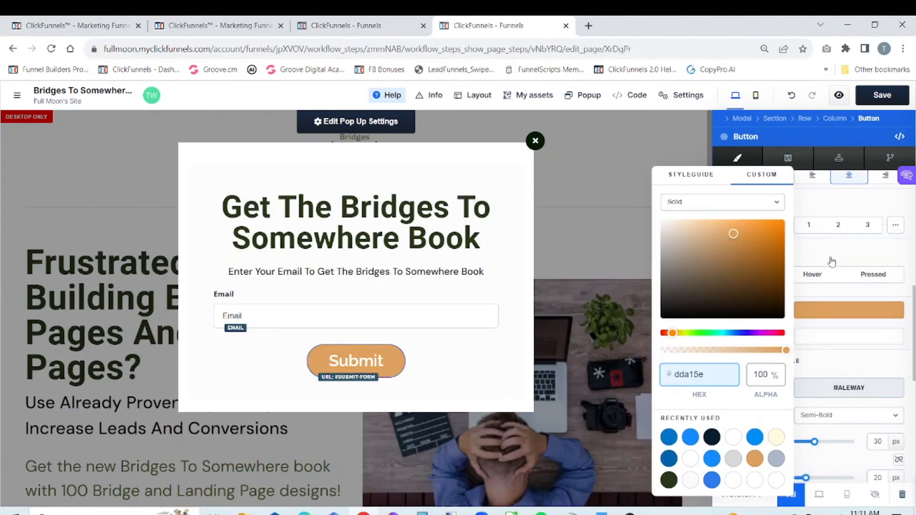
pyautogui.click(831, 261)
pyautogui.scroll(10, 847, 263)
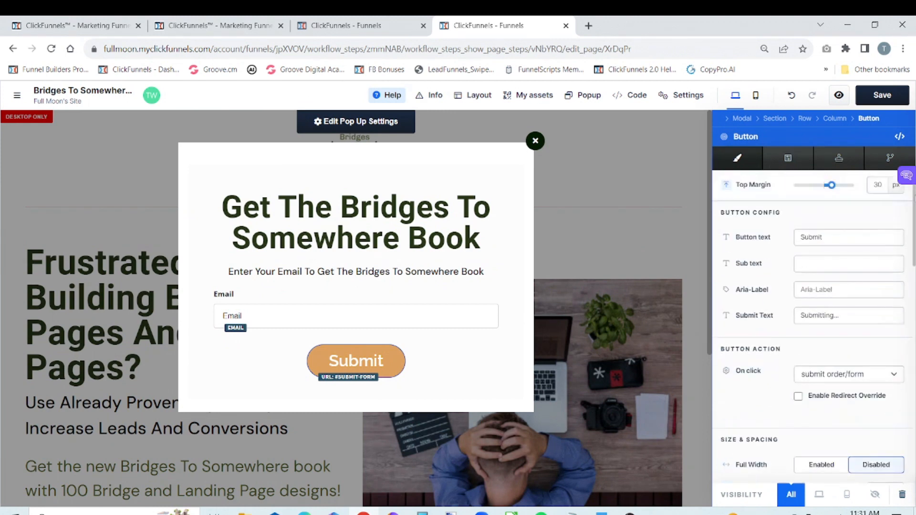
pyautogui.click(840, 236)
pyautogui.press('BackSpace')
pyautogui.press('BackSpace')
pyautogui.press('BackSpace')
pyautogui.press('BackSpace')
pyautogui.press('BackSpace')
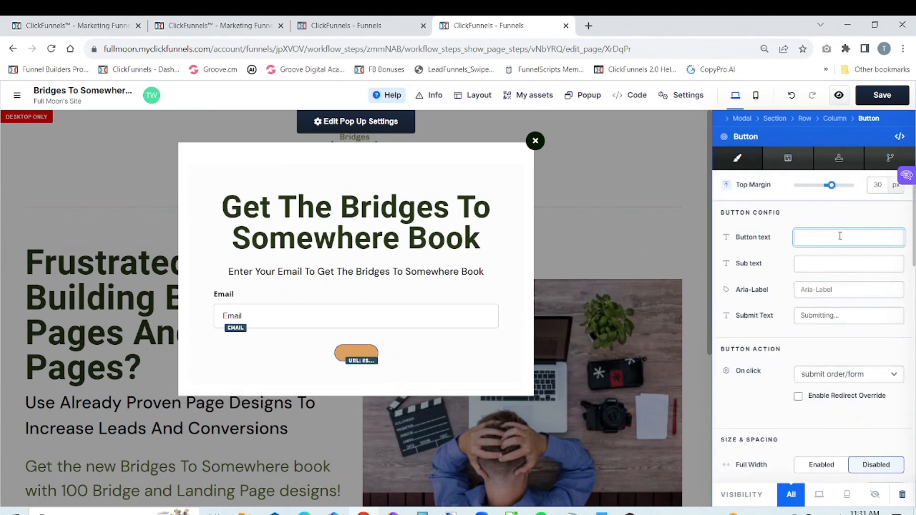
pyautogui.write('GET THEE')
pyautogui.press('BackSpace')
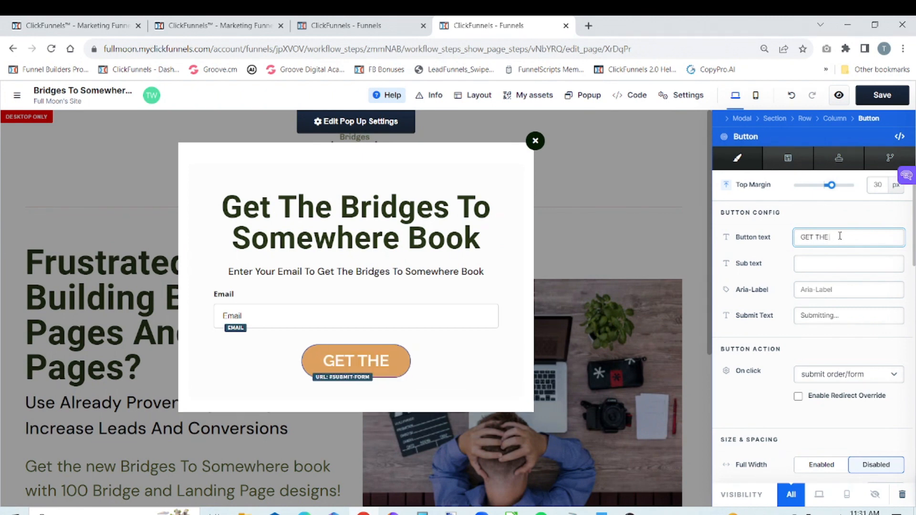
pyautogui.write('BOOK')
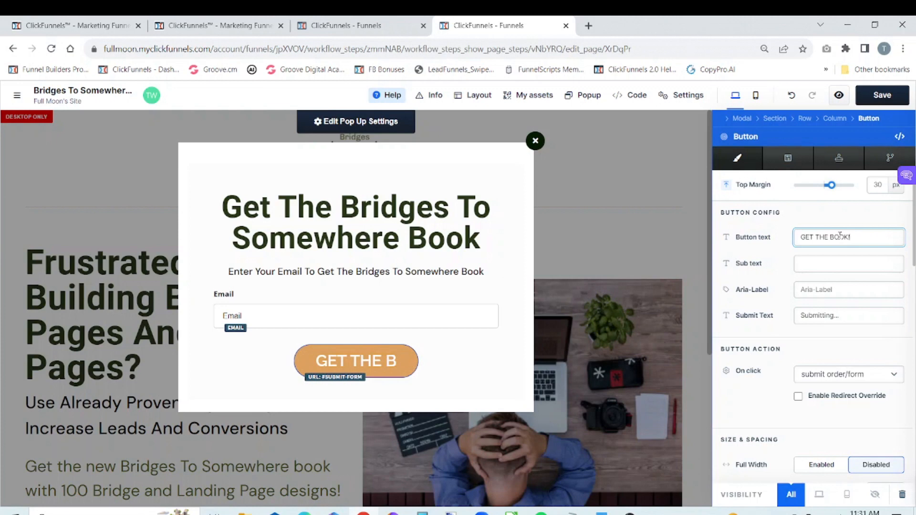
pyautogui.write('!')
pyautogui.press('Tab')
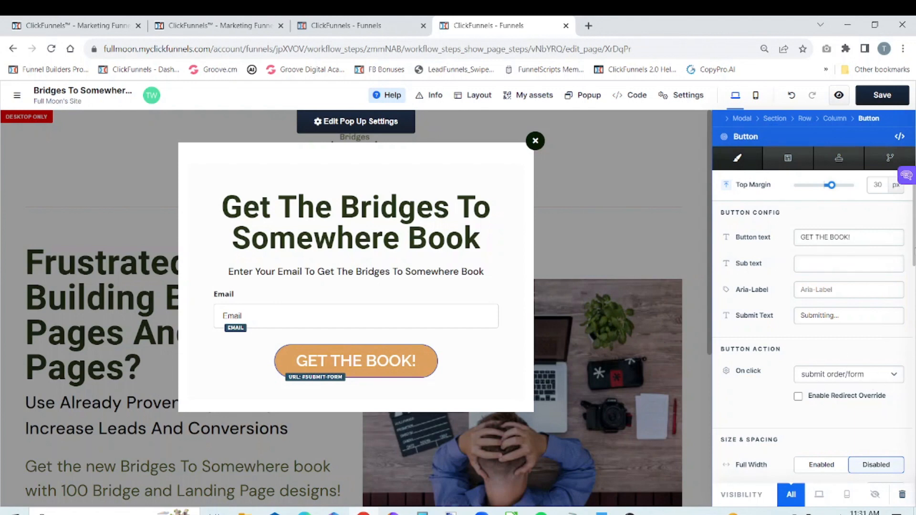
# Change the pop-up button's primary text font to Roboto
pyautogui.hotkey('ctrl', 'a')
pyautogui.click(881, 259)
pyautogui.moveTo(915, 271); pyautogui.dragTo(915, 262)
pyautogui.scroll(-8, 904, 377)
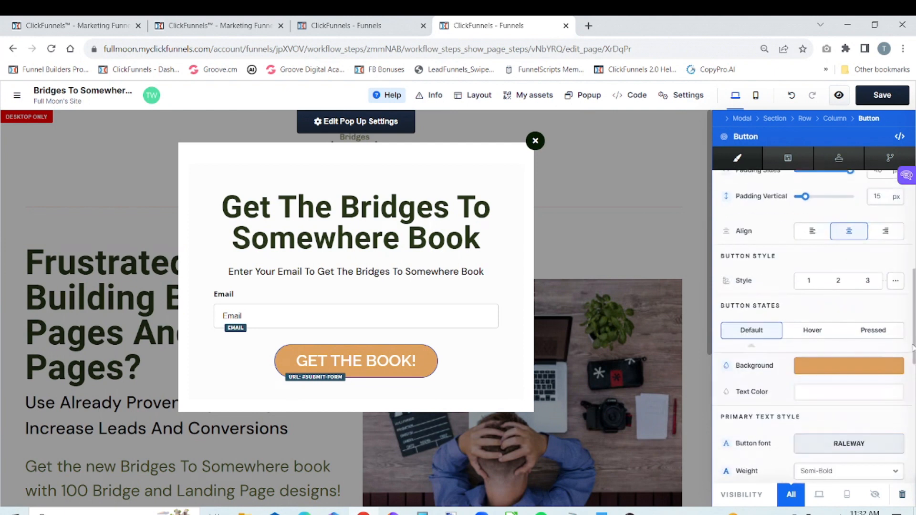
pyautogui.scroll(-2, 904, 377)
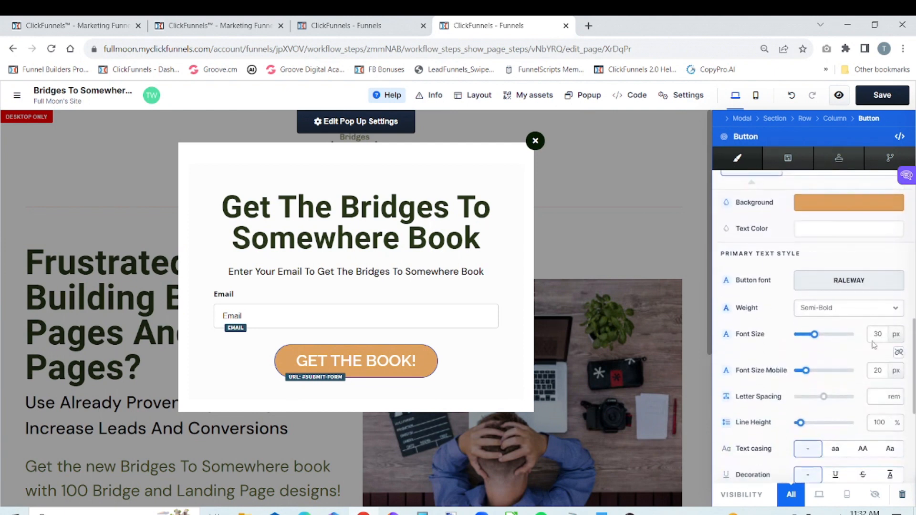
pyautogui.click(856, 280)
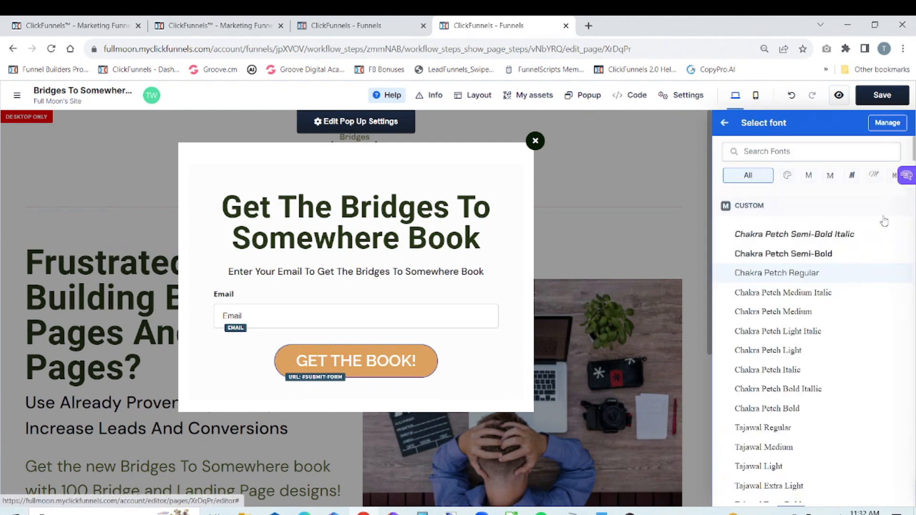
pyautogui.moveTo(913, 149); pyautogui.dragTo(915, 240)
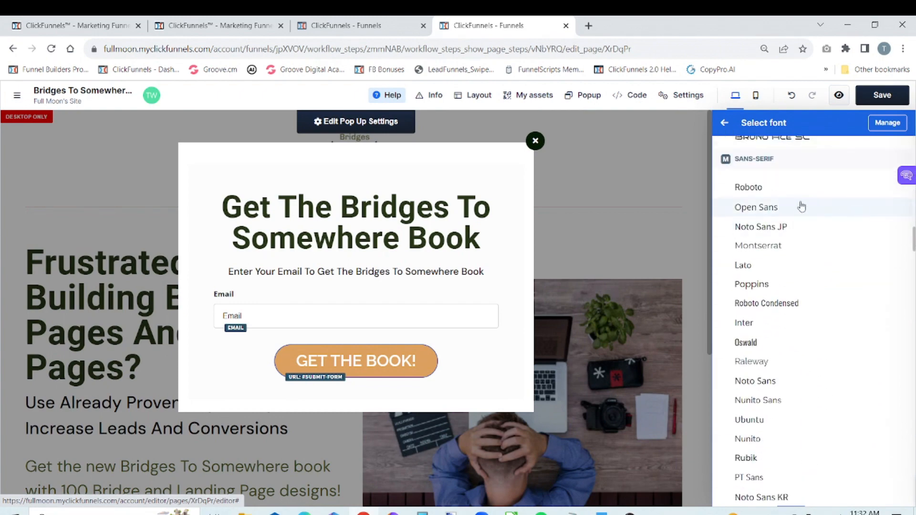
pyautogui.click(794, 192)
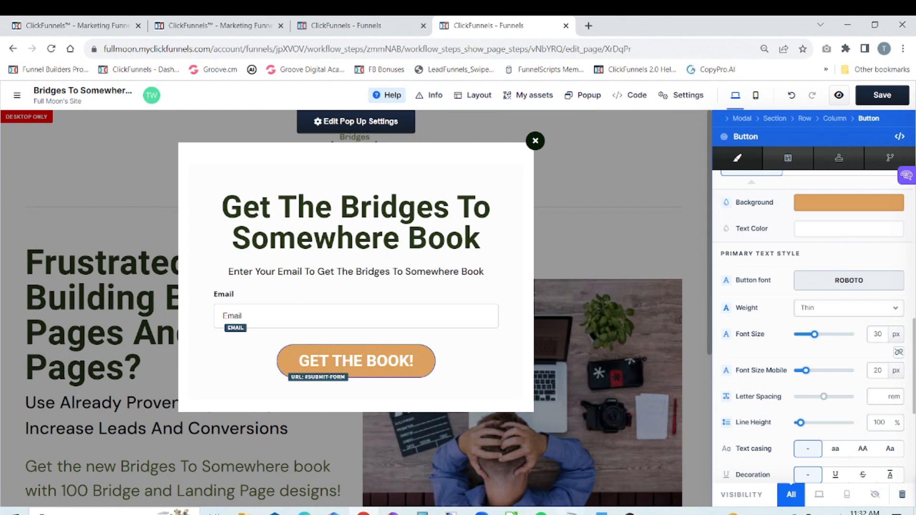
# Copy the Cornsilk code #fefae0 from the style notes in Notepad
pyautogui.click(572, 513)
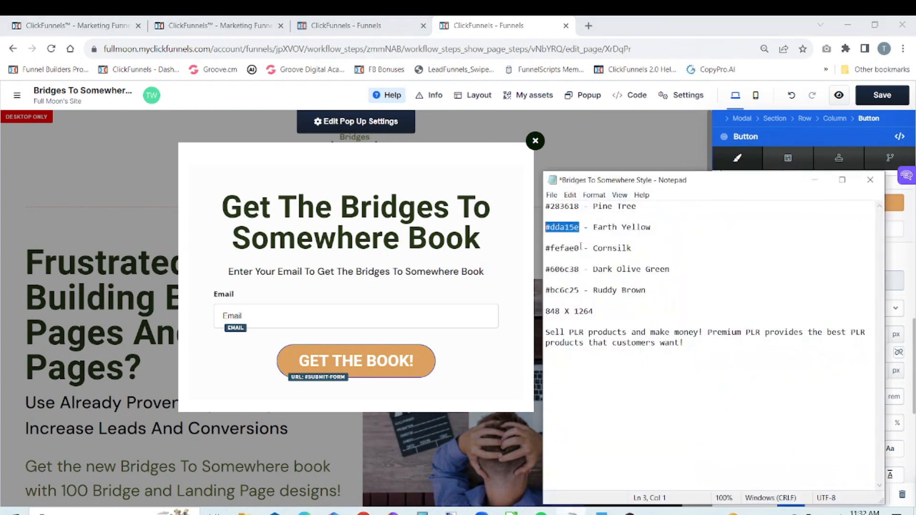
pyautogui.moveTo(581, 246); pyautogui.dragTo(546, 248)
pyautogui.rightClick(548, 249)
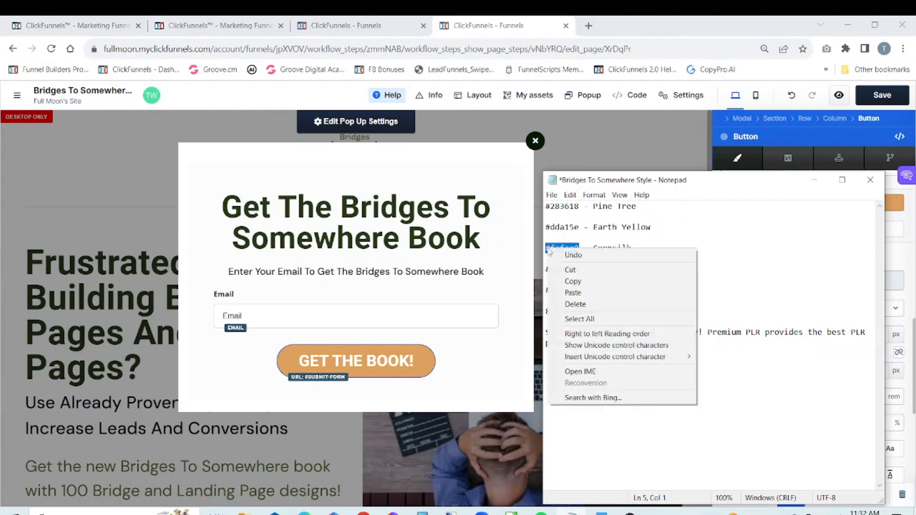
pyautogui.click(577, 282)
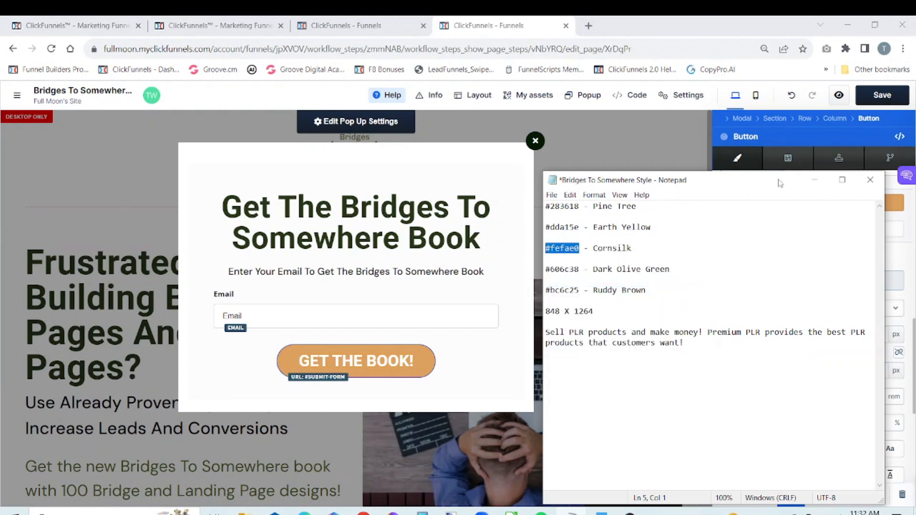
pyautogui.click(813, 180)
# Set the pop-up button's default text colour to #fefae0 and its primary text weight to Bold
pyautogui.click(843, 239)
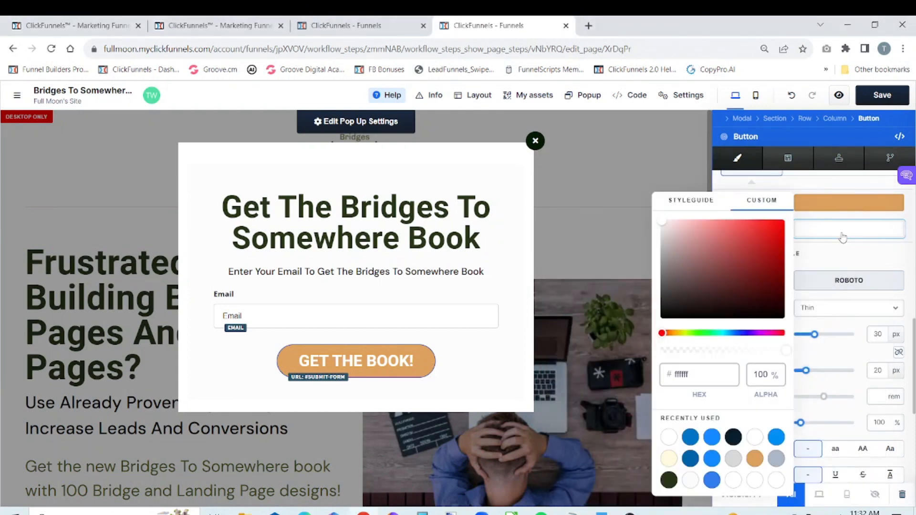
pyautogui.click(717, 377)
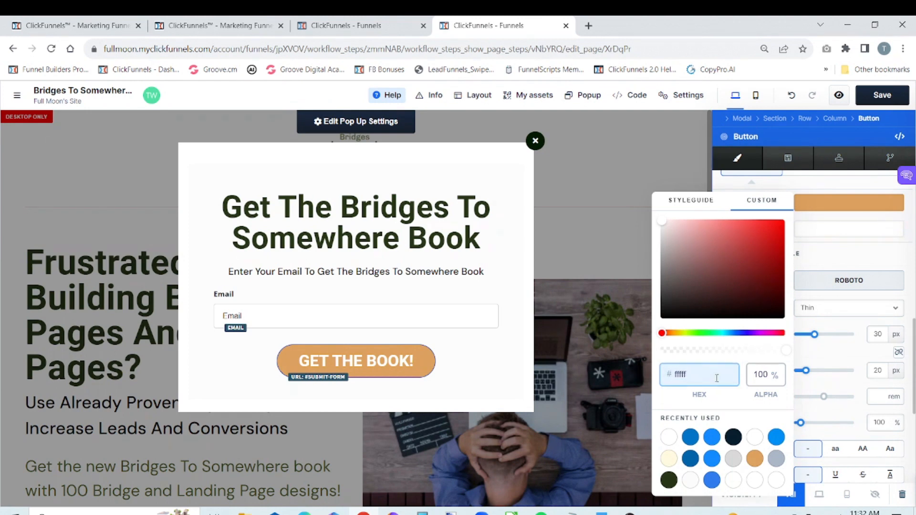
pyautogui.press('BackSpace')
pyautogui.press('BackSpace')
pyautogui.press('BackSpace')
pyautogui.hotkey('ctrl', 'v')
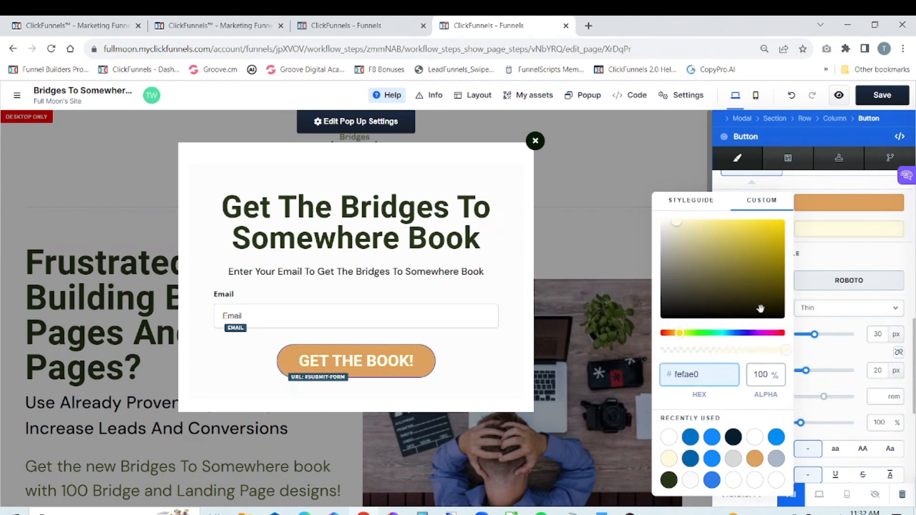
pyautogui.click(847, 255)
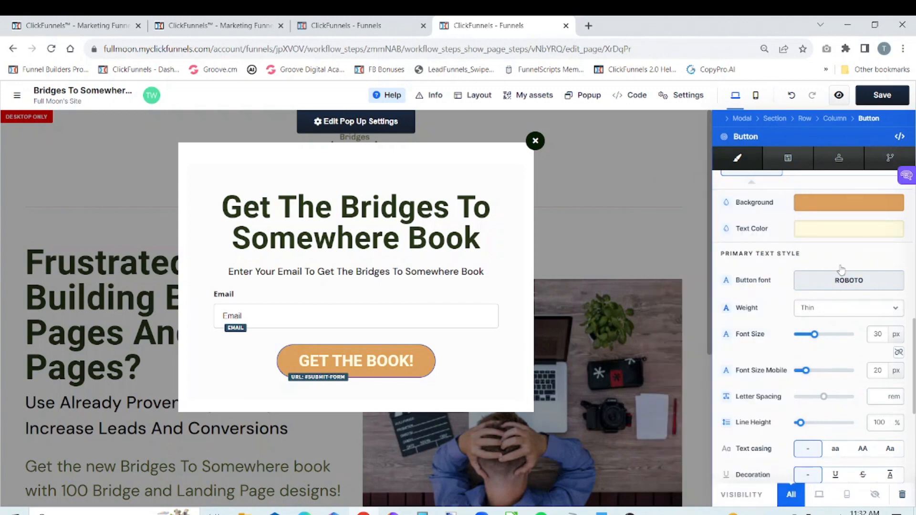
pyautogui.click(846, 313)
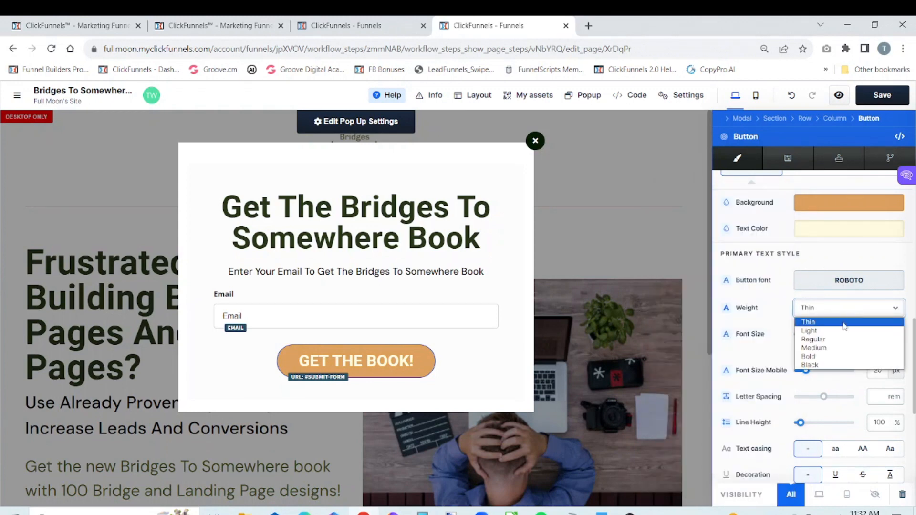
pyautogui.click(836, 356)
# Examine the button colour and text style settings of the original page's pop-up button
pyautogui.click(429, 23)
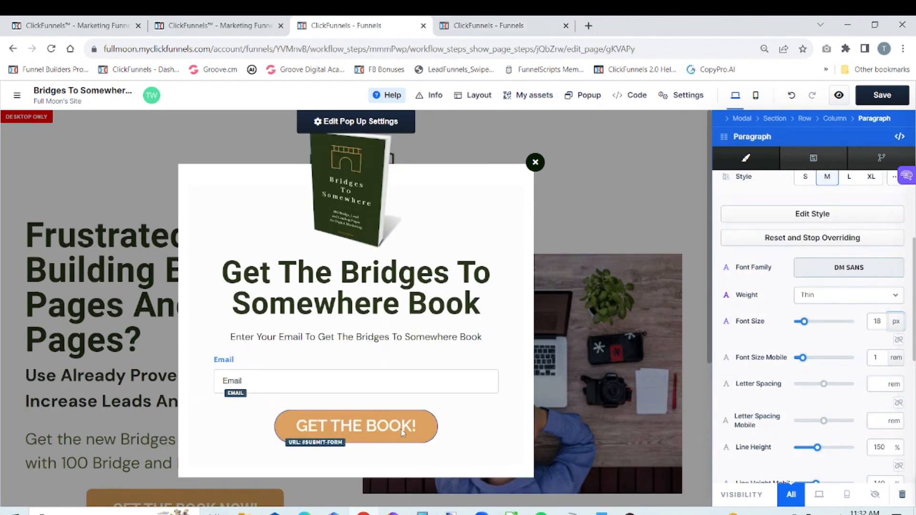
pyautogui.click(401, 429)
pyautogui.moveTo(509, 430)
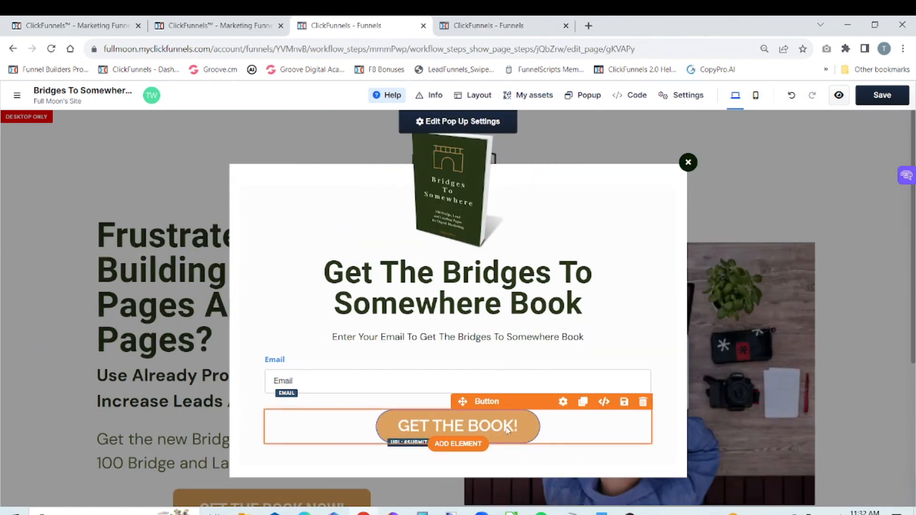
pyautogui.click(563, 401)
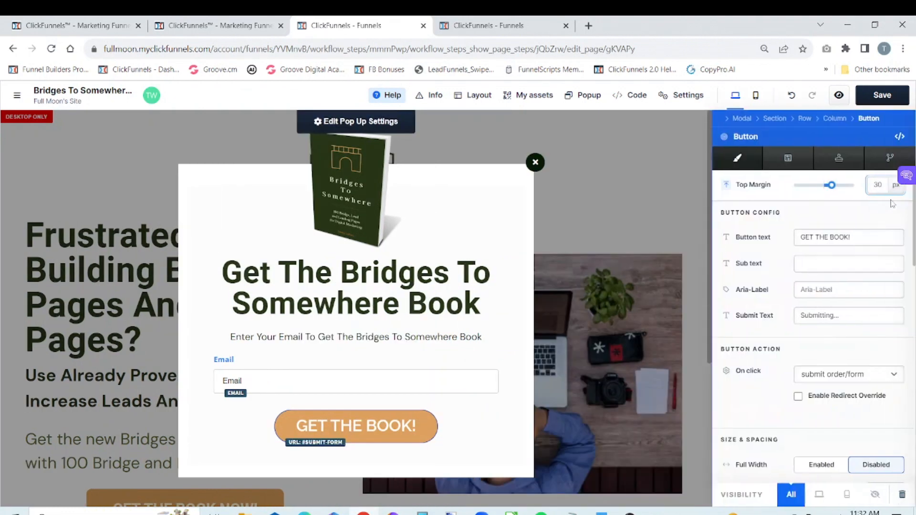
pyautogui.scroll(-5, 912, 239)
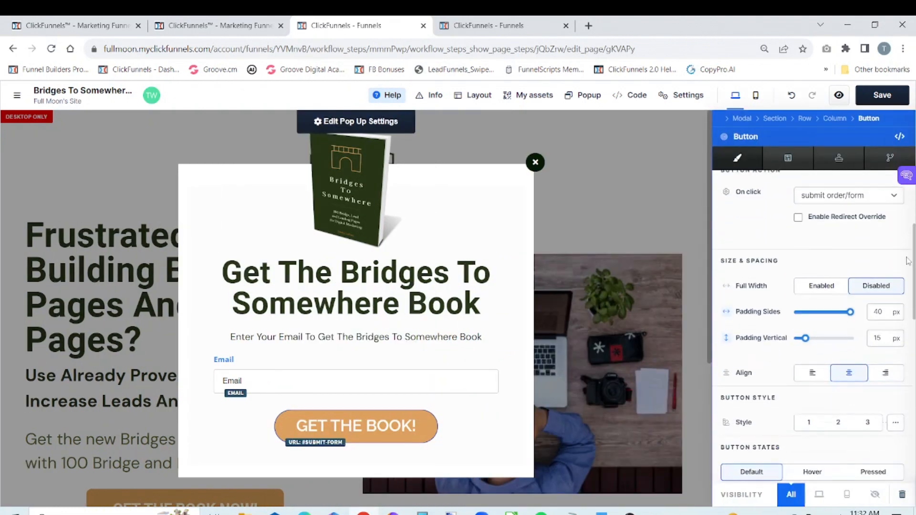
pyautogui.scroll(-4, 905, 280)
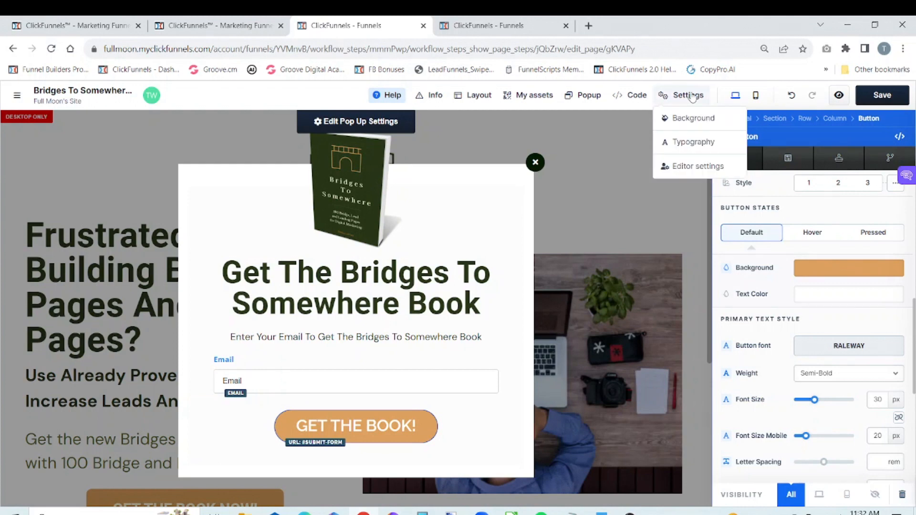
pyautogui.click(521, 26)
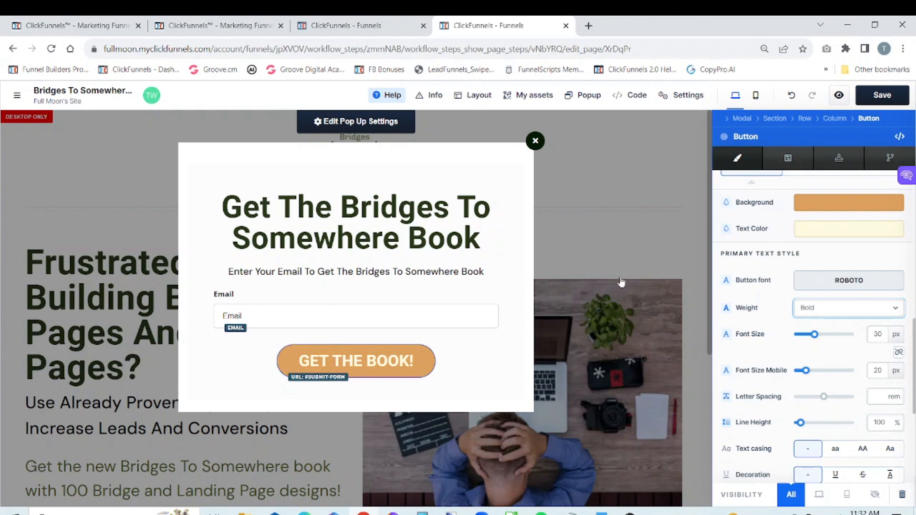
# Open the background colour for the Pressed state of the new pop-up's button
pyautogui.moveTo(913, 357); pyautogui.dragTo(913, 300)
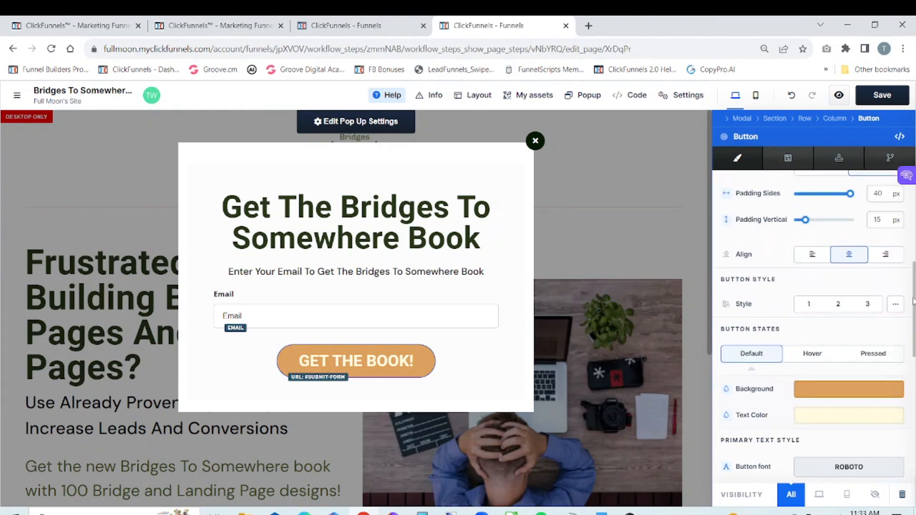
pyautogui.click(871, 356)
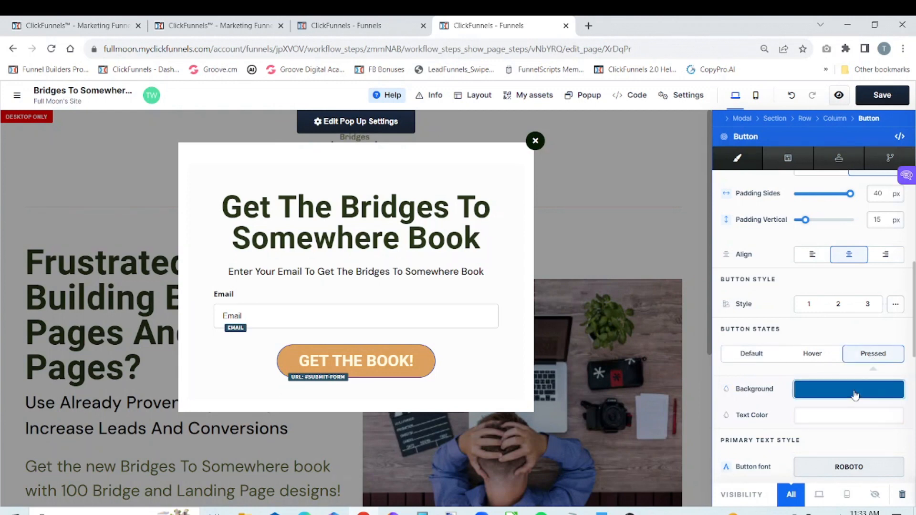
pyautogui.click(855, 395)
# Try the Cornsilk code #fefae0 as the button's Pressed background colour
pyautogui.click(714, 375)
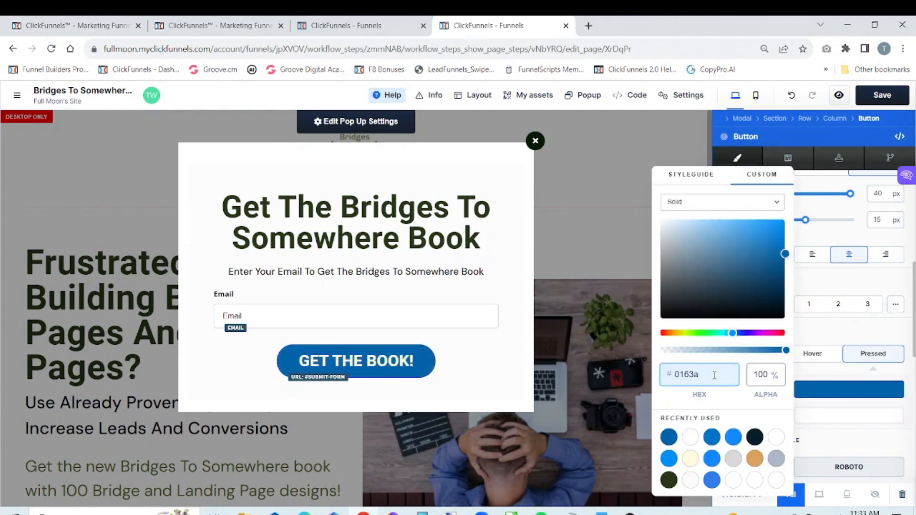
pyautogui.press('BackSpace')
pyautogui.press('BackSpace')
pyautogui.press('BackSpace')
pyautogui.press('BackSpace')
pyautogui.press('BackSpace')
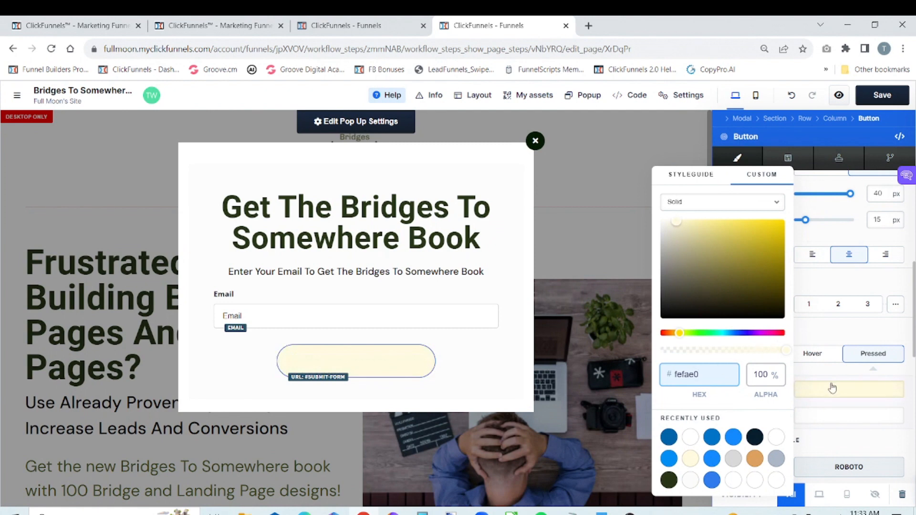
# Copy the Earth Yellow code #dda15e from the style notes in Notepad
pyautogui.click(573, 513)
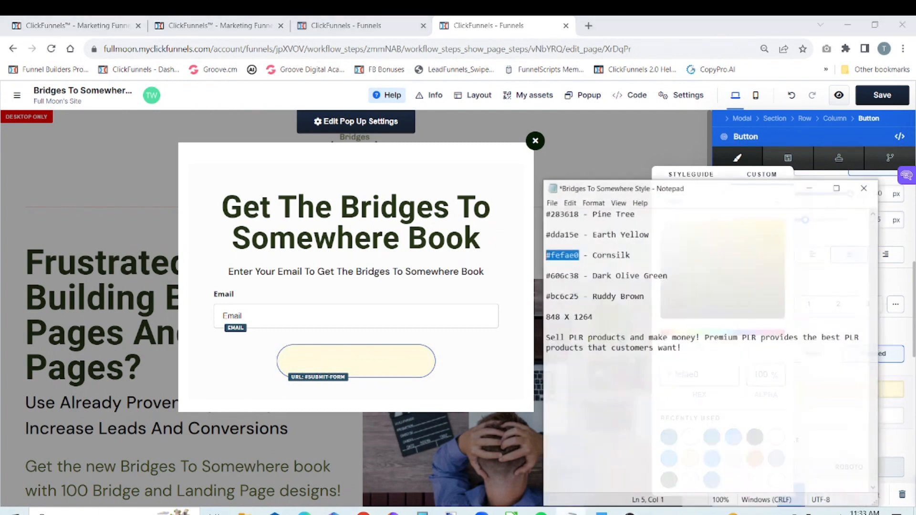
pyautogui.moveTo(580, 228); pyautogui.dragTo(545, 227)
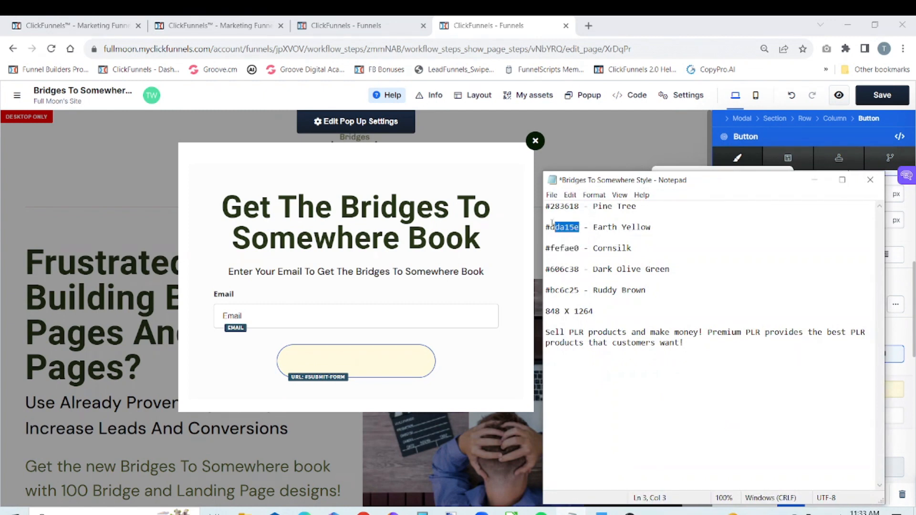
pyautogui.rightClick(557, 227)
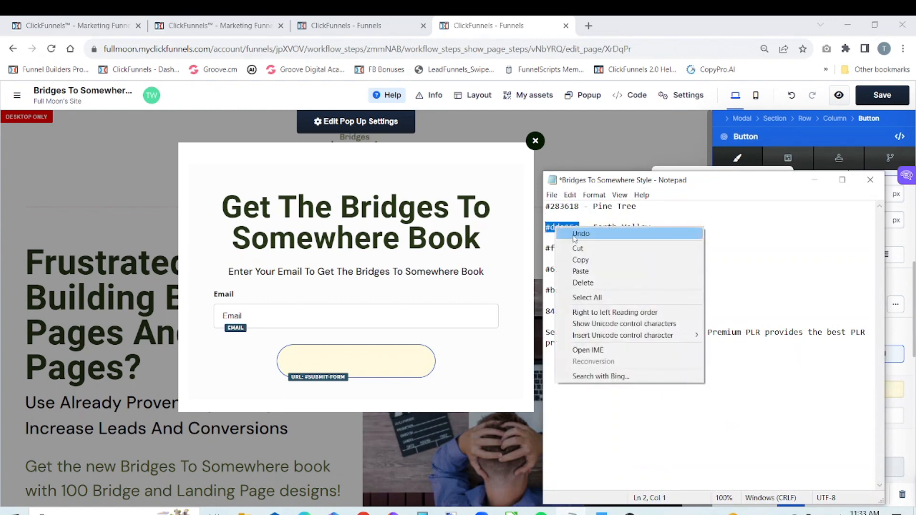
pyautogui.click(582, 260)
pyautogui.click(812, 177)
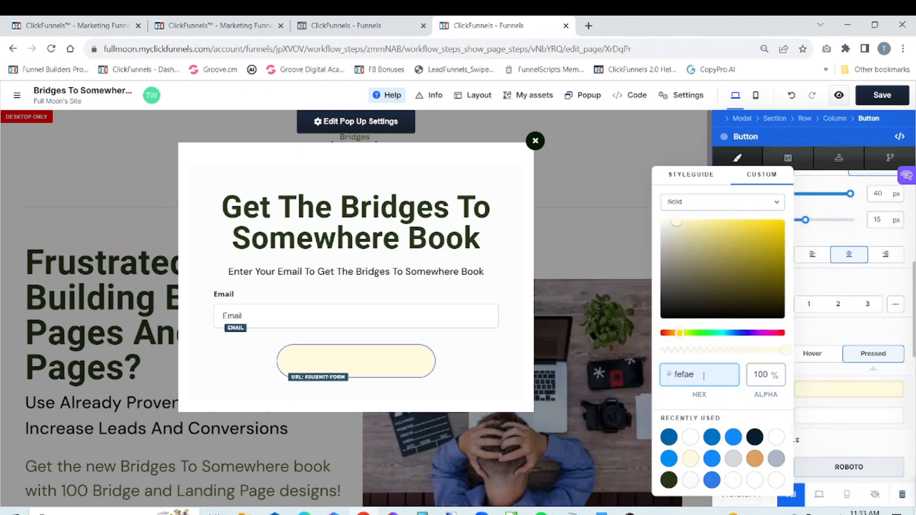
# Try to replace the button's Pressed background code with the Earth Yellow code
pyautogui.press('BackSpace')
pyautogui.press('BackSpace')
pyautogui.press('BackSpace')
pyautogui.press('BackSpace')
pyautogui.press('BackSpace')
pyautogui.write('dda1')
pyautogui.press('BackSpace')
pyautogui.press('BackSpace')
pyautogui.press('BackSpace')
pyautogui.write('dda1')
# Copy the complete Earth Yellow code #dda15e again from the style notes in Notepad
pyautogui.click(602, 513)
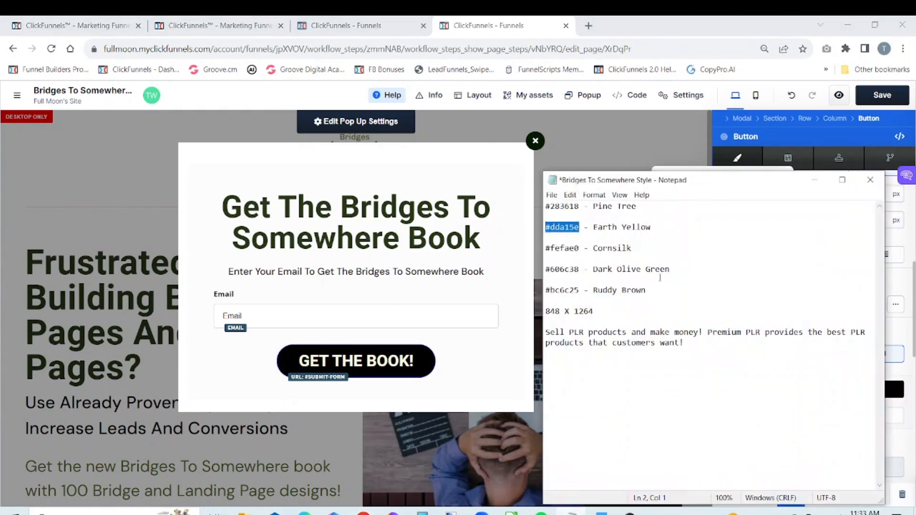
pyautogui.click(664, 231)
pyautogui.moveTo(579, 228); pyautogui.dragTo(546, 228)
pyautogui.rightClick(563, 230)
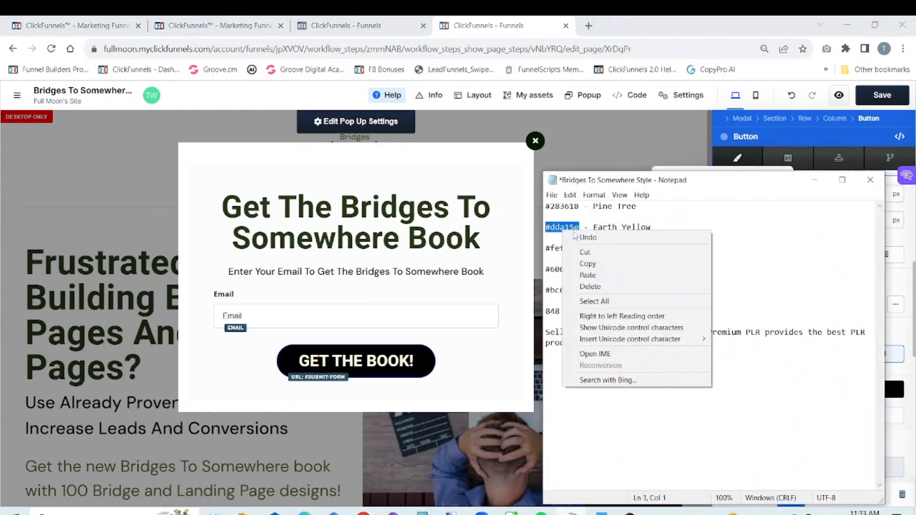
pyautogui.click(595, 266)
pyautogui.click(816, 181)
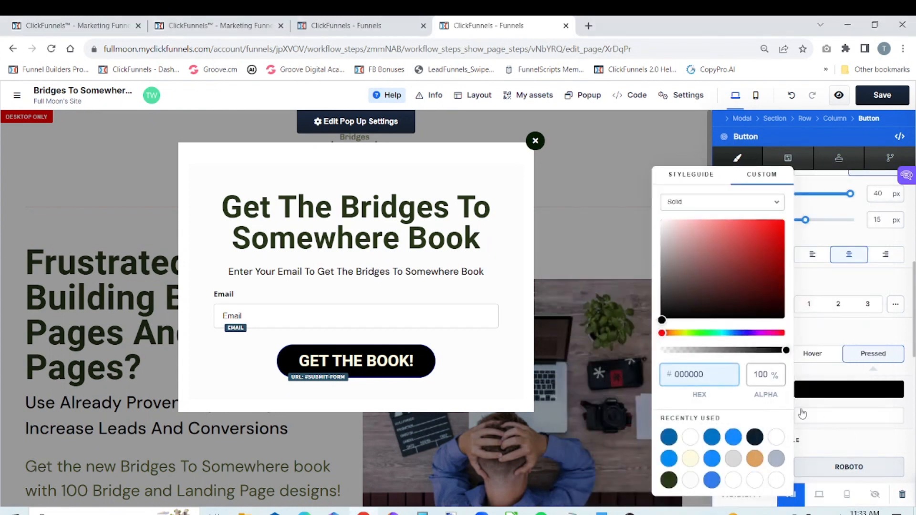
# Set the button's Pressed background colour to #dda15e and shift it to a slightly darker shade
pyautogui.press('BackSpace')
pyautogui.press('BackSpace')
pyautogui.press('BackSpace')
pyautogui.press('BackSpace')
pyautogui.press('BackSpace')
pyautogui.press('BackSpace')
pyautogui.hotkey('ctrl', 'v')
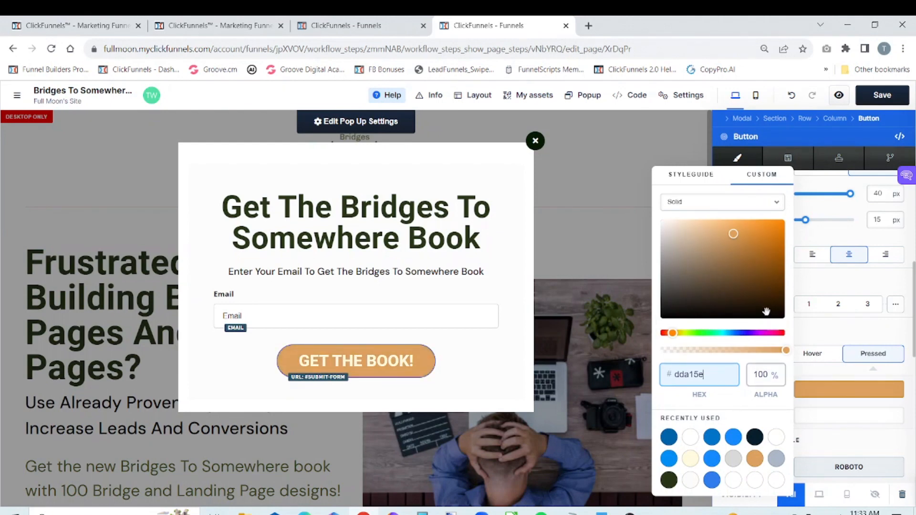
pyautogui.moveTo(735, 240); pyautogui.dragTo(736, 246)
pyautogui.click(839, 275)
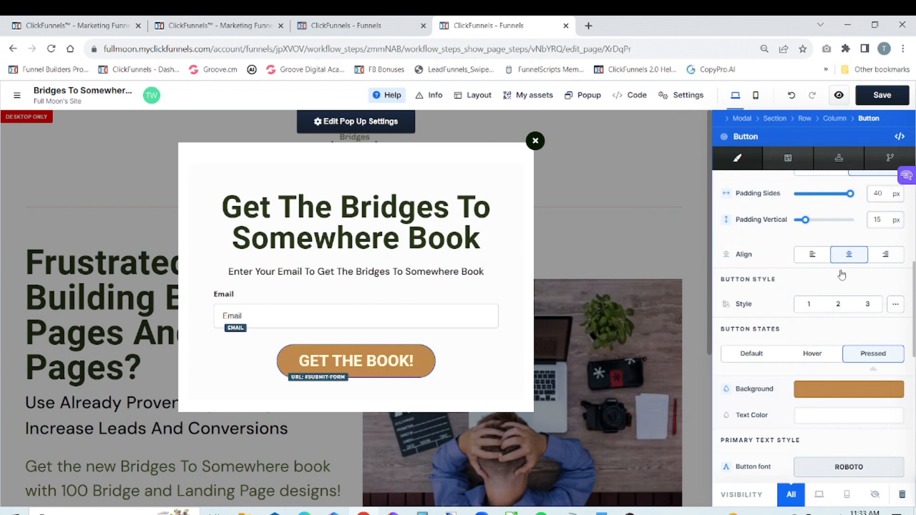
# Set the button's Hover background colour to #dda15e
pyautogui.click(825, 359)
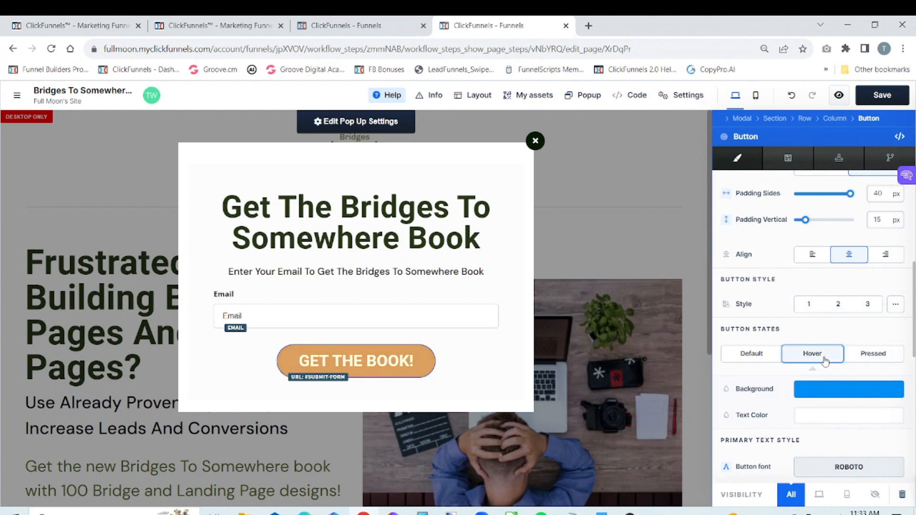
pyautogui.click(863, 391)
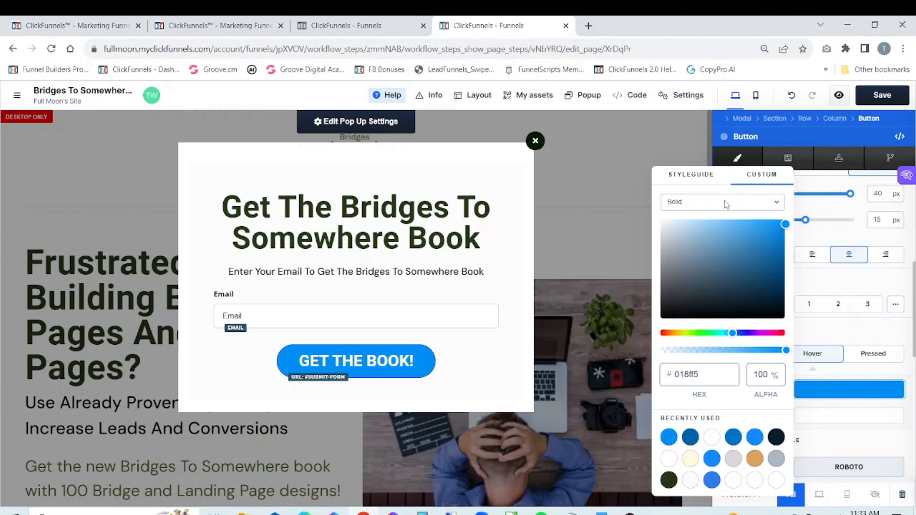
pyautogui.click(704, 377)
pyautogui.press('BackSpace')
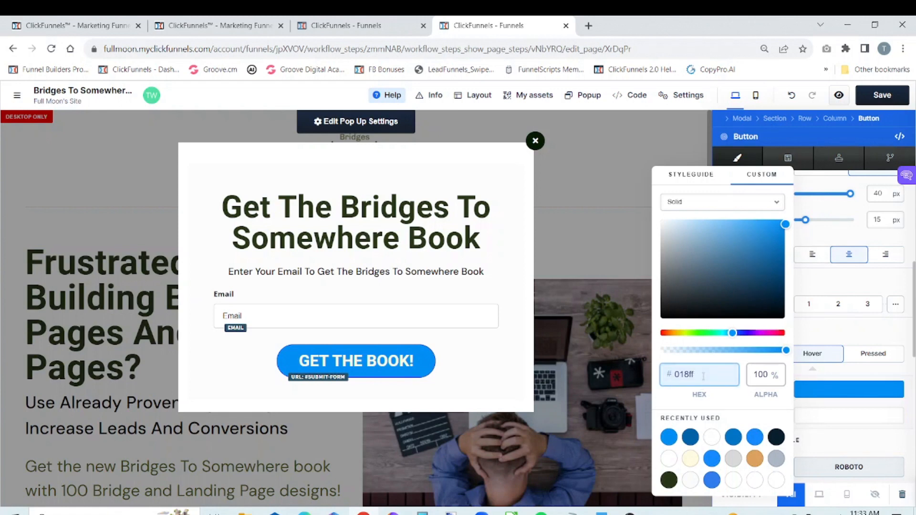
pyautogui.press('BackSpace')
pyautogui.press('BackSpace')
pyautogui.press('BackSpace')
pyautogui.hotkey('ctrl', 'v')
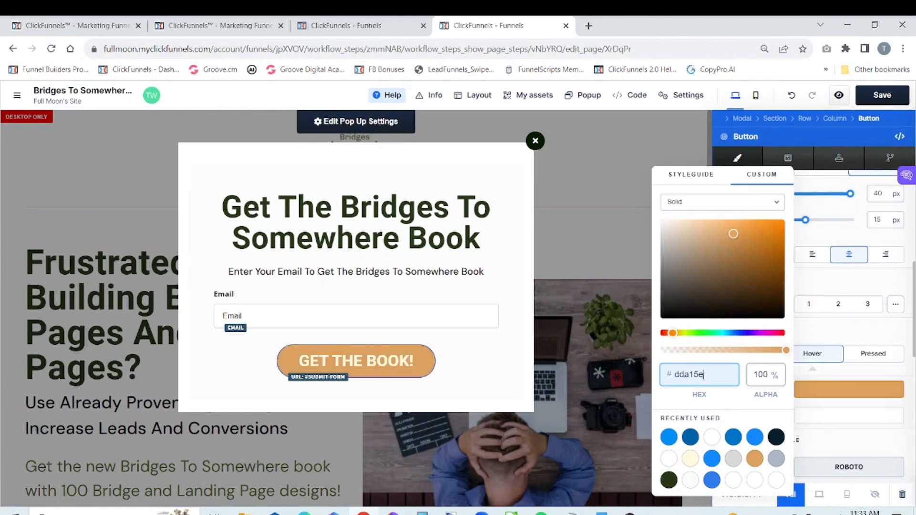
pyautogui.click(878, 336)
# Return to the button's Default state and compare the new pop-up with the original page's pop-up
pyautogui.click(873, 353)
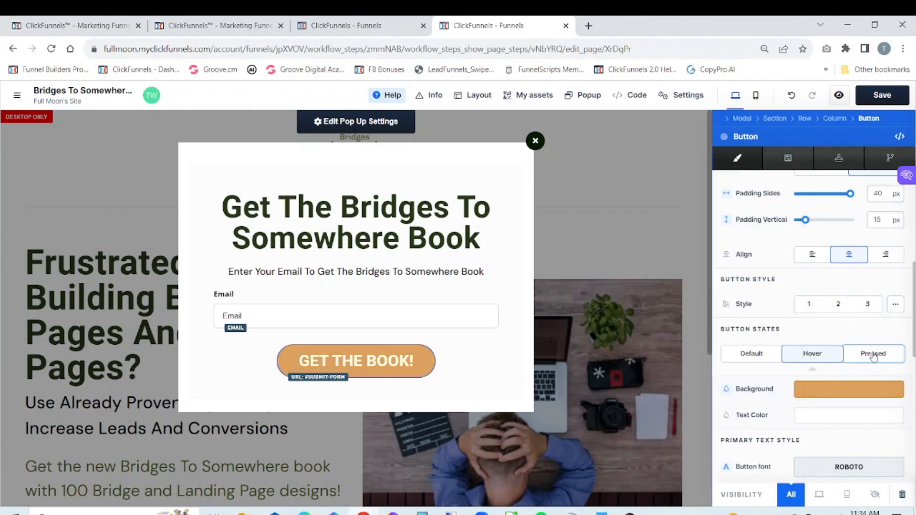
pyautogui.click(759, 356)
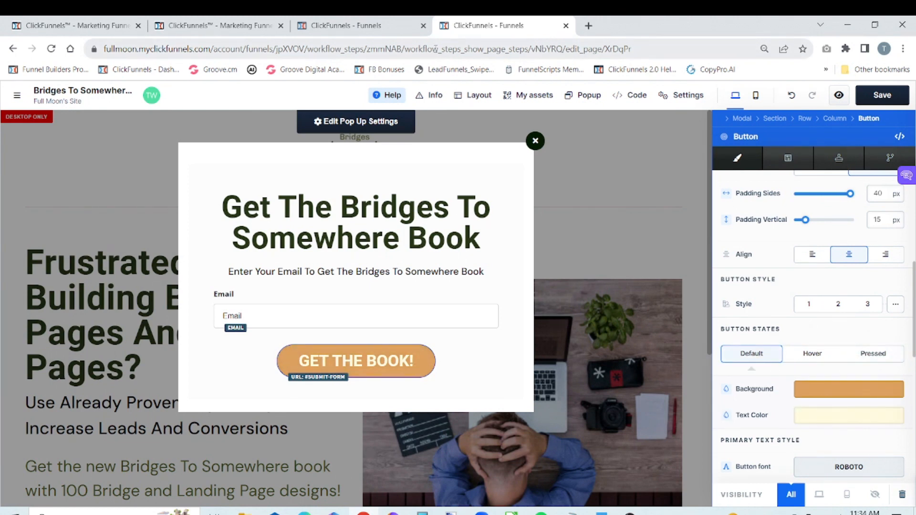
pyautogui.click(380, 29)
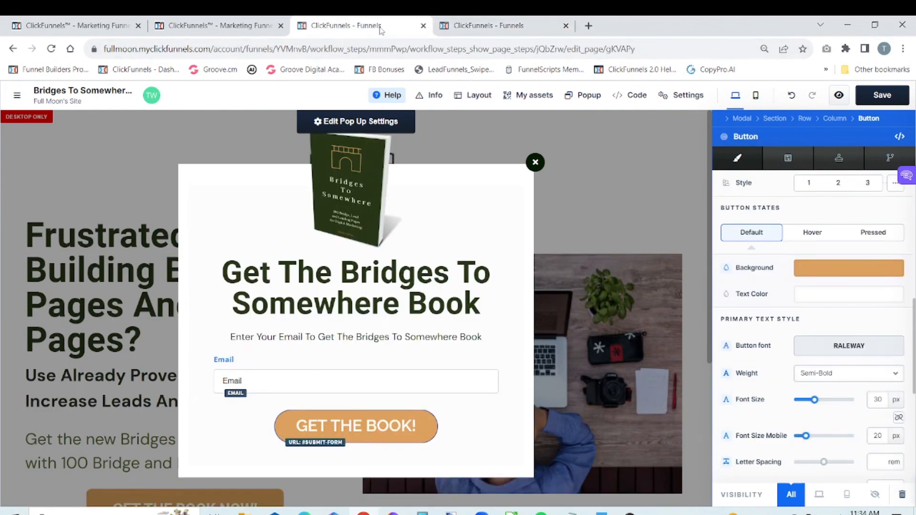
pyautogui.click(489, 24)
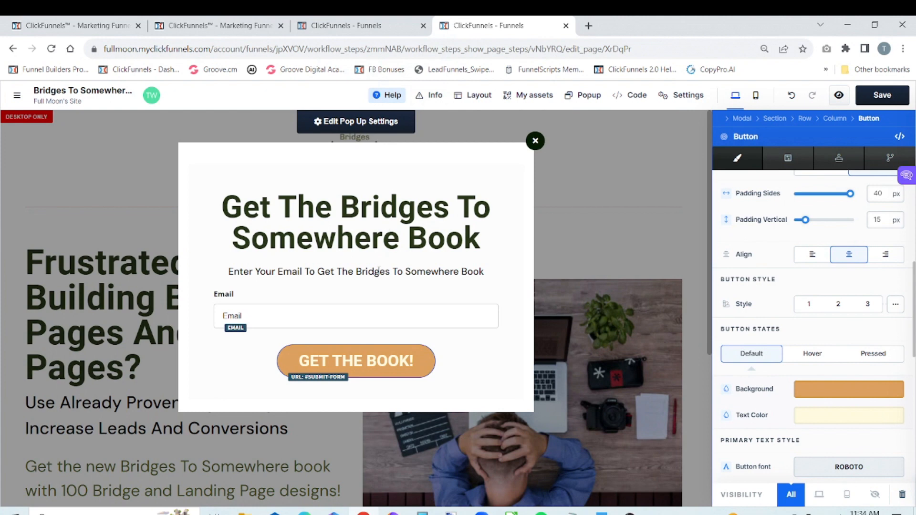
# Add an image element between the headline and the paragraph in the new pop-up
pyautogui.click(442, 265)
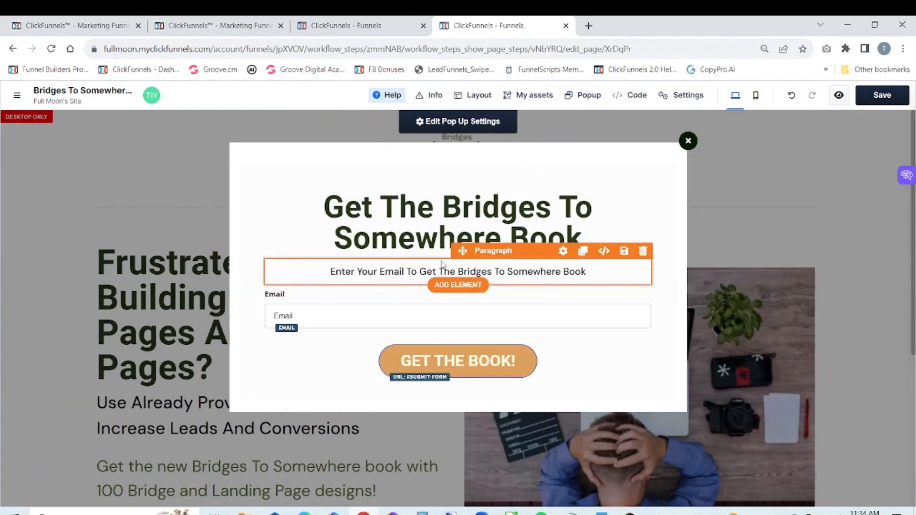
pyautogui.click(458, 259)
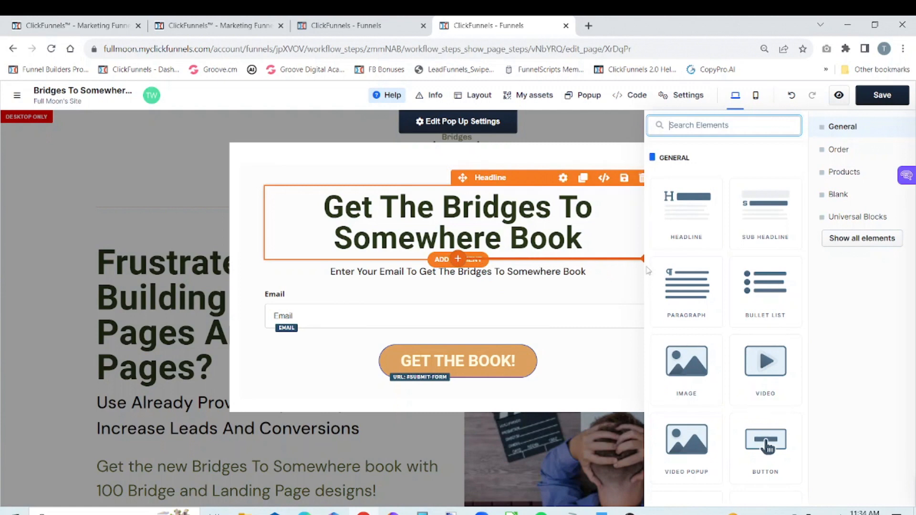
pyautogui.click(694, 358)
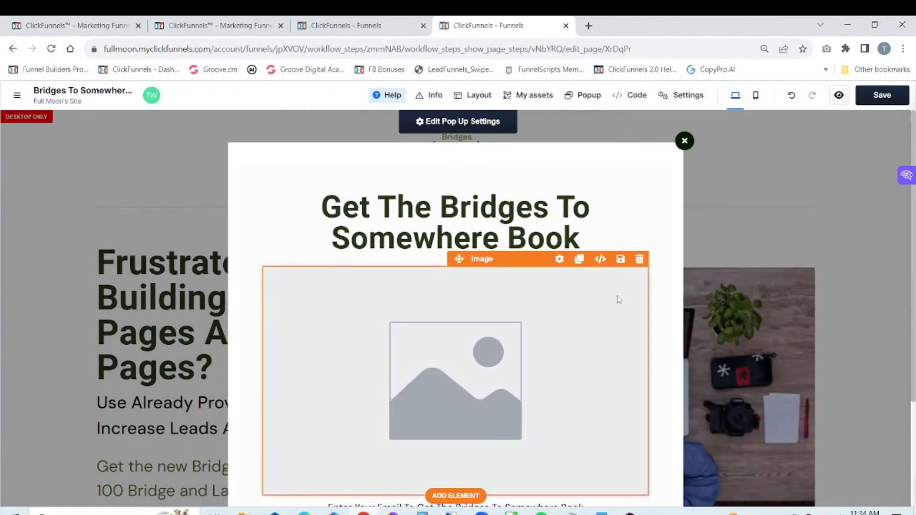
# Set the new image's source to the green Bridges To Somewhere book cover from the image gallery
pyautogui.click(559, 259)
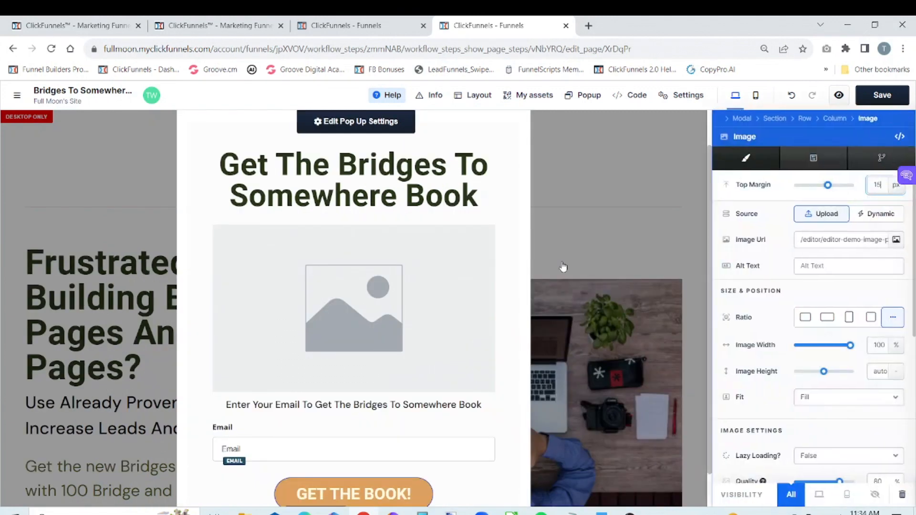
pyautogui.moveTo(914, 216); pyautogui.dragTo(914, 268)
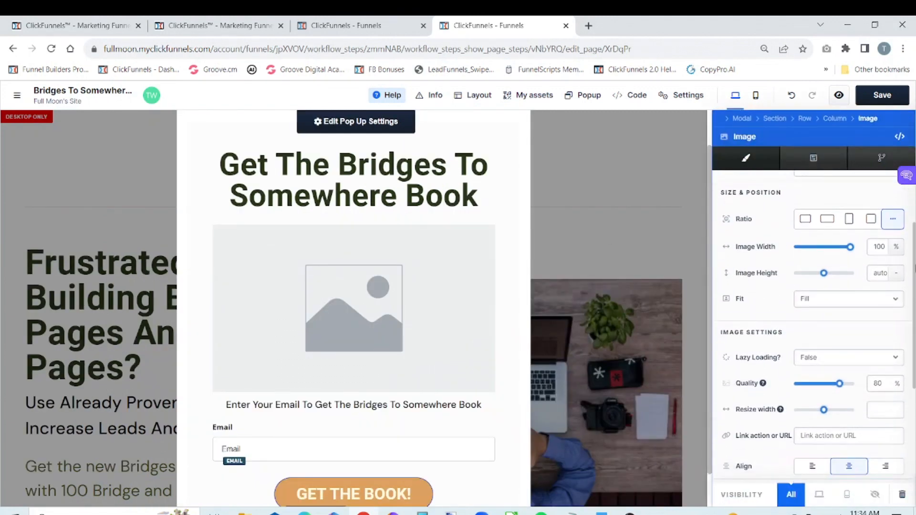
pyautogui.scroll(2, 892, 208)
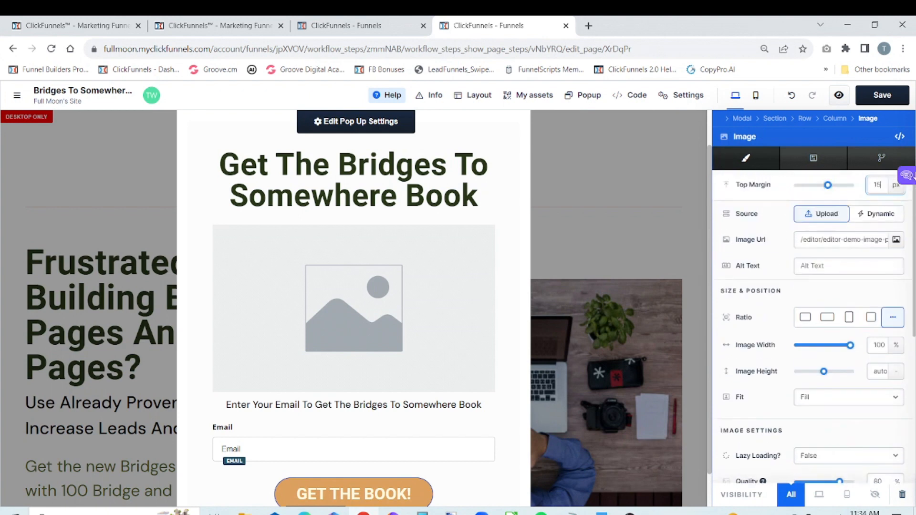
pyautogui.click(895, 241)
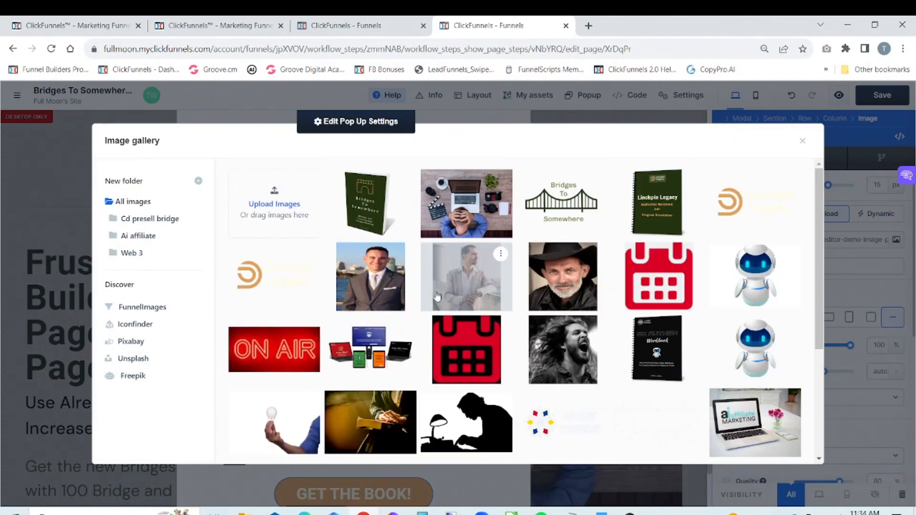
pyautogui.click(367, 205)
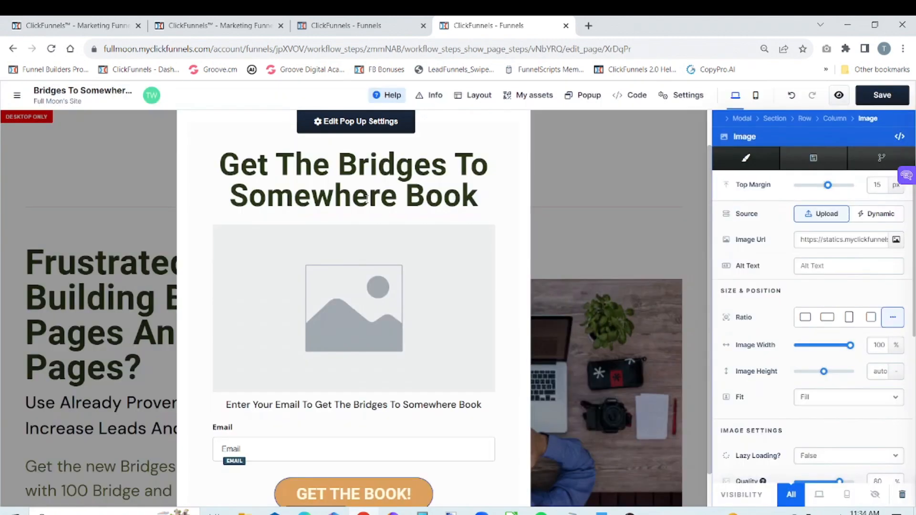
# Set the book cover's width to 265 px and move the image above the pop-up headline
pyautogui.click(900, 362)
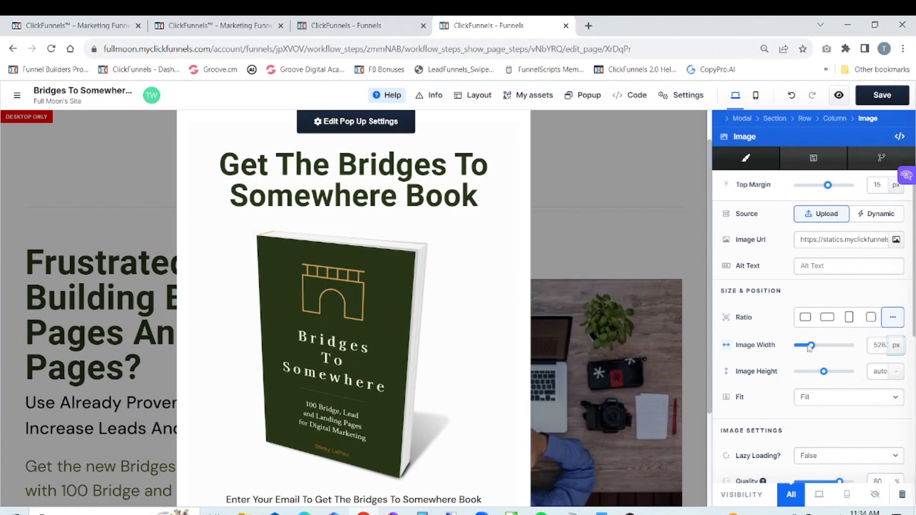
pyautogui.moveTo(810, 347)
pyautogui.mouseDown()
pyautogui.moveTo(799, 347)
pyautogui.moveTo(806, 349)
pyautogui.mouseUp()
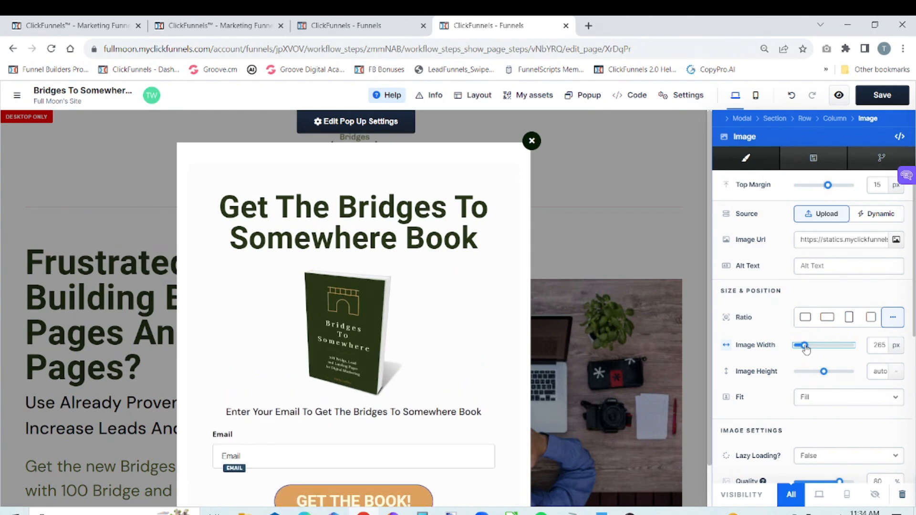
pyautogui.click(458, 354)
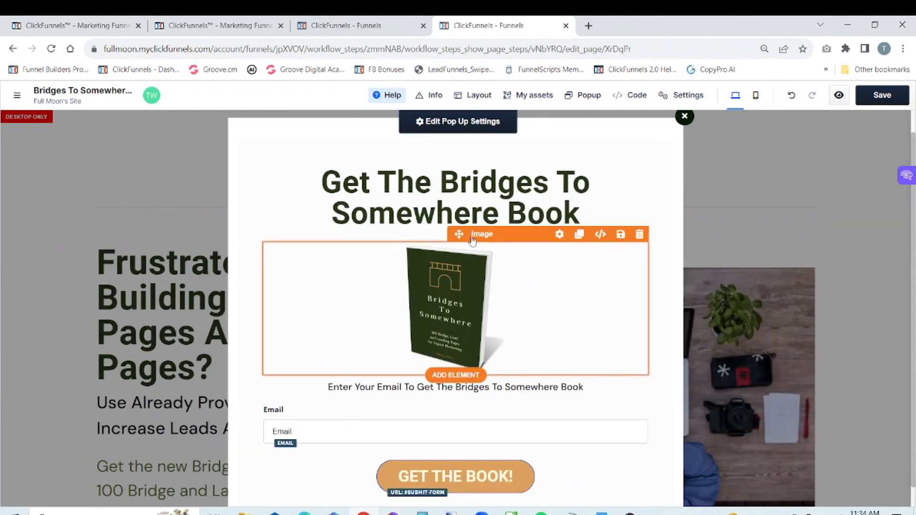
pyautogui.moveTo(459, 234); pyautogui.dragTo(458, 152)
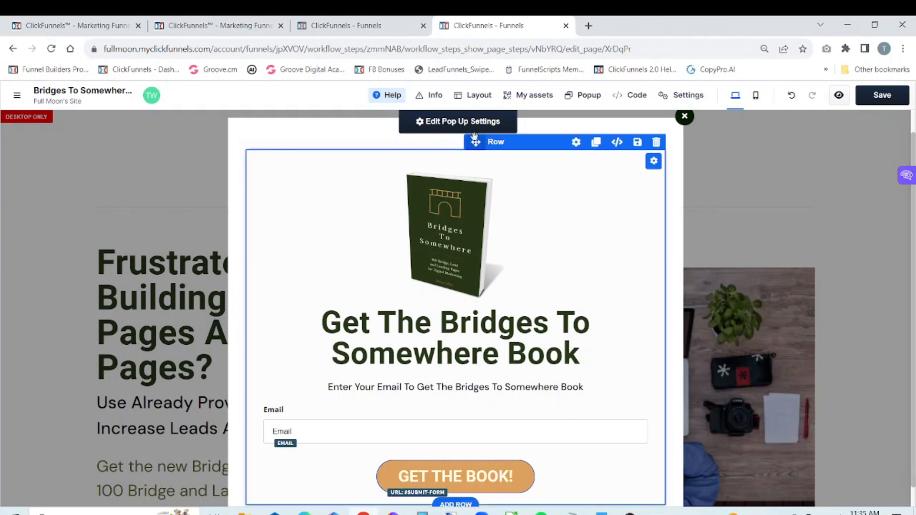
# Set the pop-up's own top margin to 150 px
pyautogui.click(474, 128)
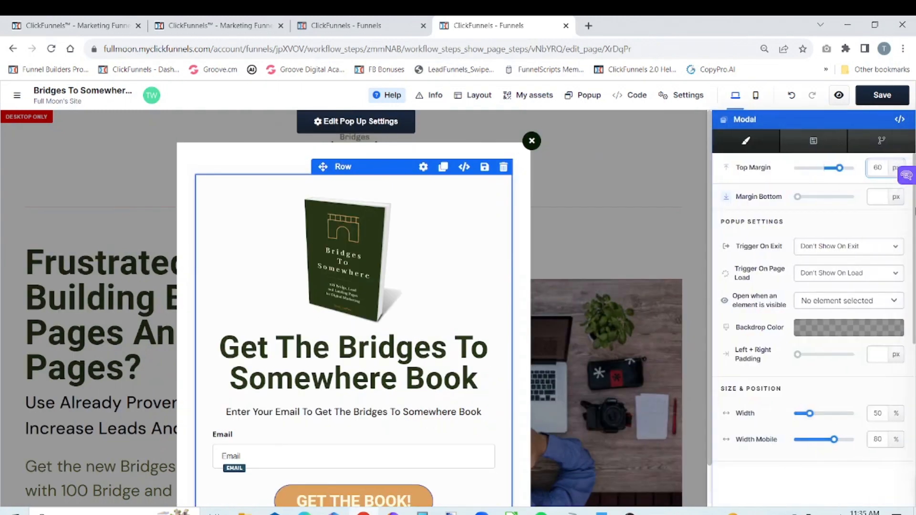
pyautogui.click(914, 287)
pyautogui.moveTo(914, 301); pyautogui.dragTo(914, 279)
pyautogui.moveTo(840, 173); pyautogui.dragTo(851, 169)
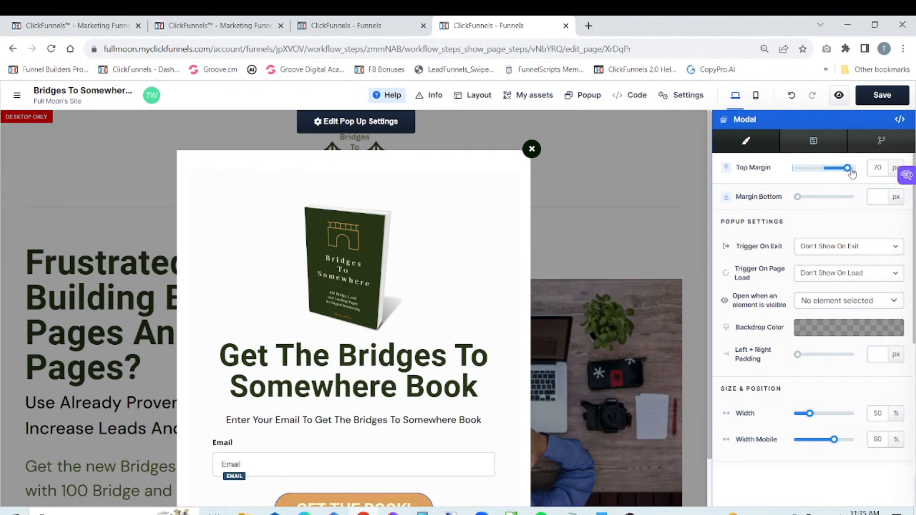
pyautogui.click(886, 167)
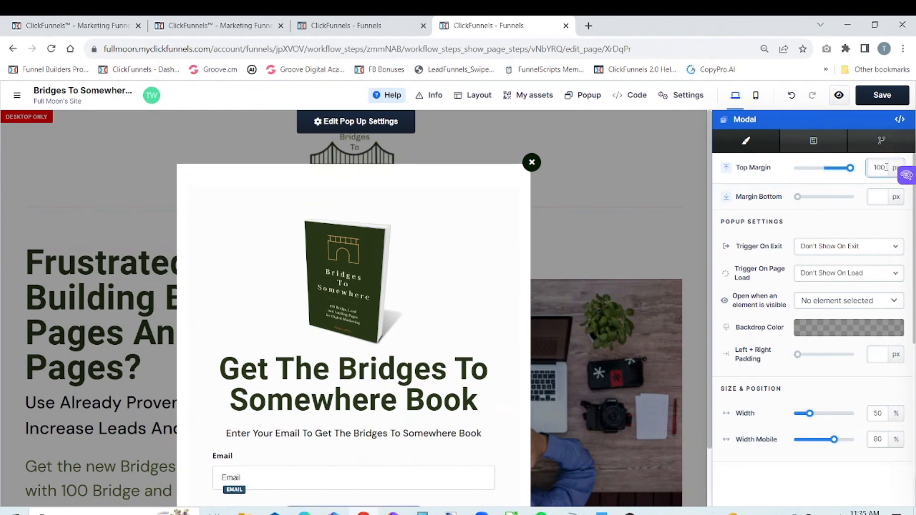
pyautogui.press('BackSpace')
pyautogui.write('5')
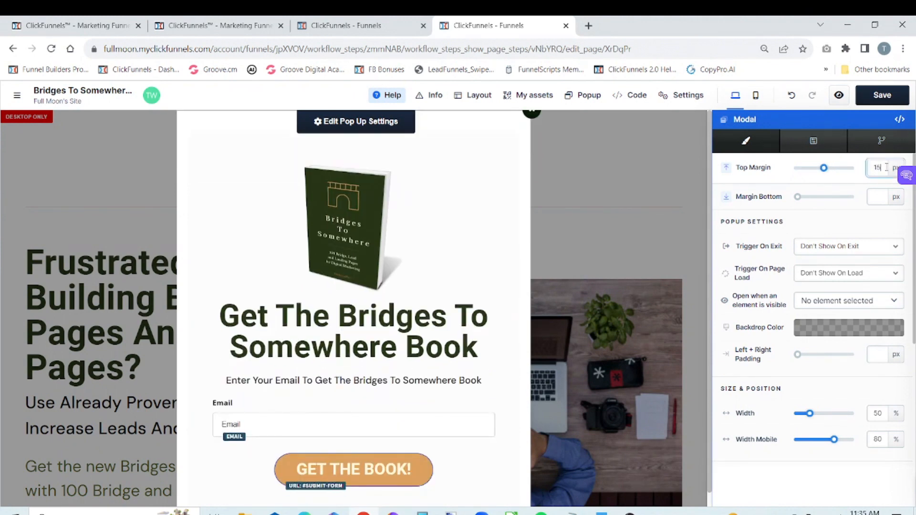
pyautogui.write('0')
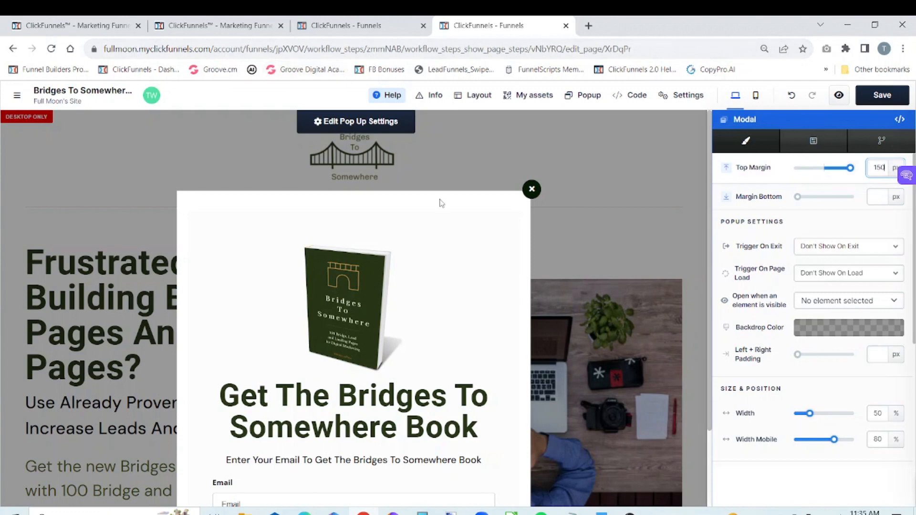
# Set the book cover image's top margin to -125 px so it overlaps the pop-up's upper edge
pyautogui.click(370, 281)
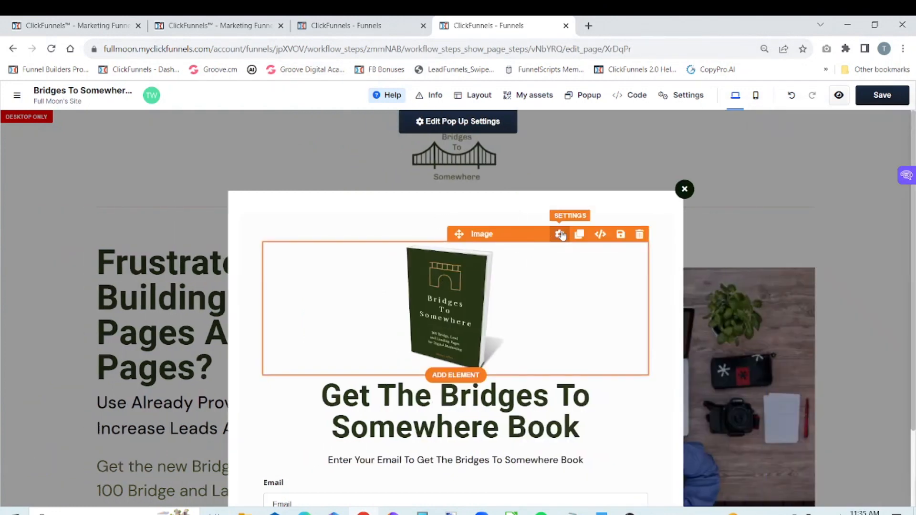
pyautogui.click(561, 235)
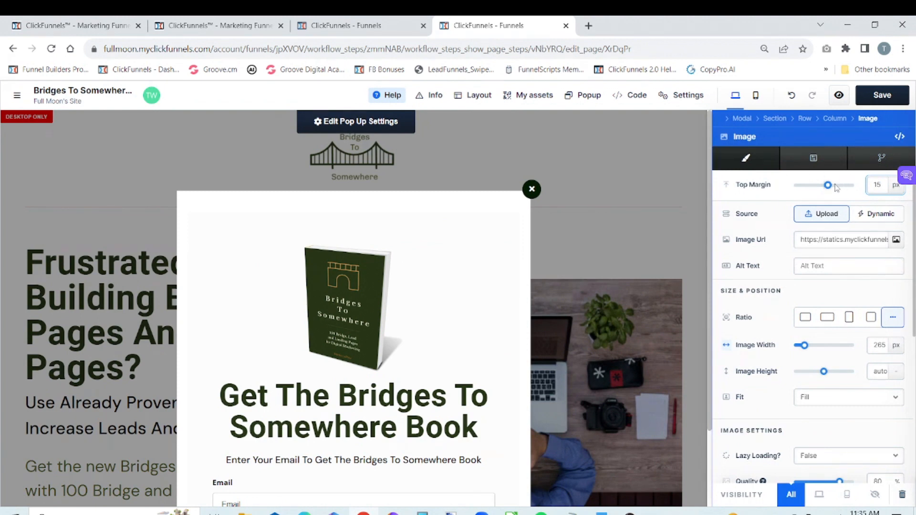
pyautogui.moveTo(828, 185); pyautogui.dragTo(796, 190)
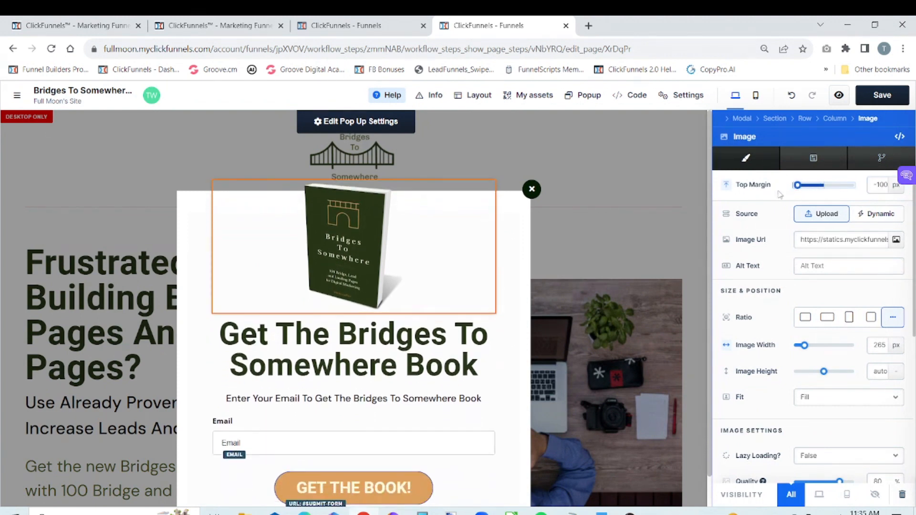
pyautogui.click(888, 185)
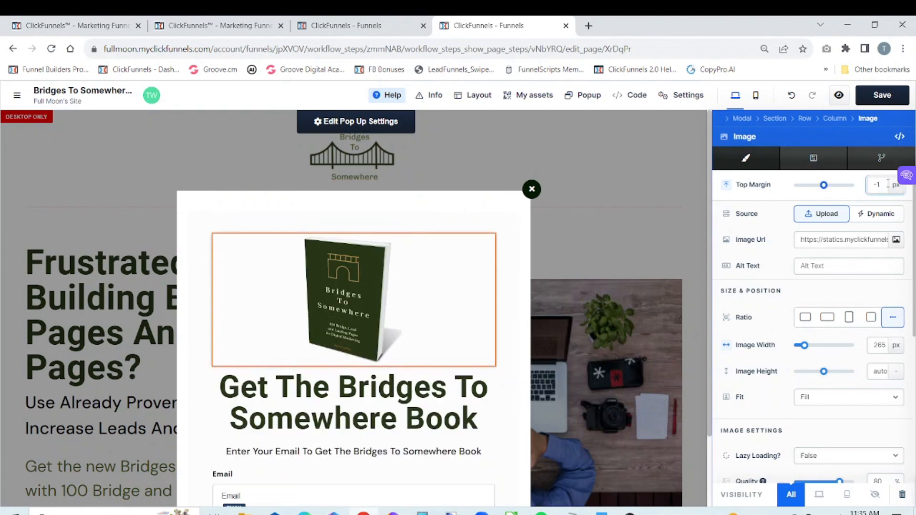
pyautogui.write('5')
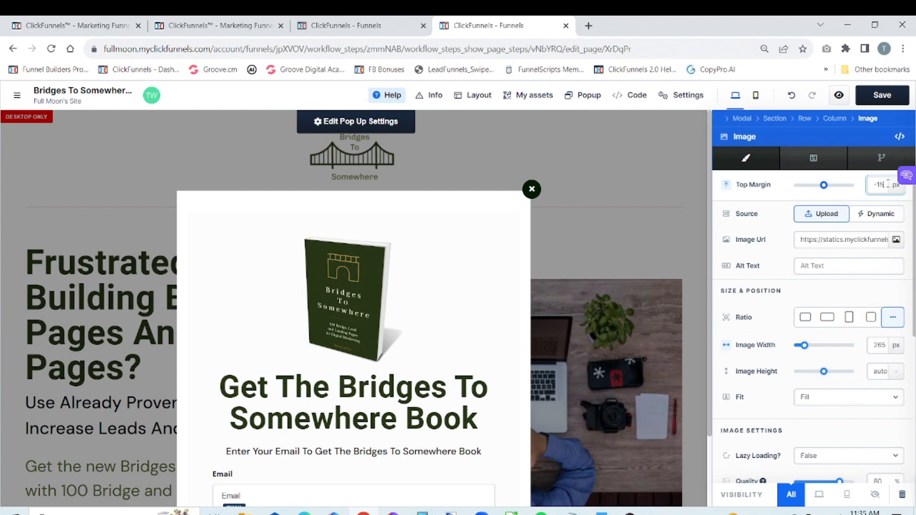
pyautogui.write('0')
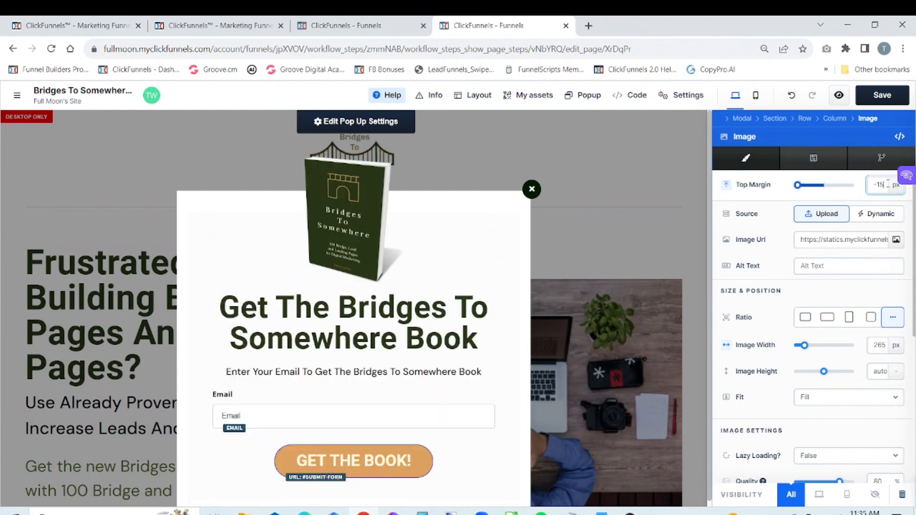
pyautogui.press('BackSpace')
pyautogui.press('BackSpace')
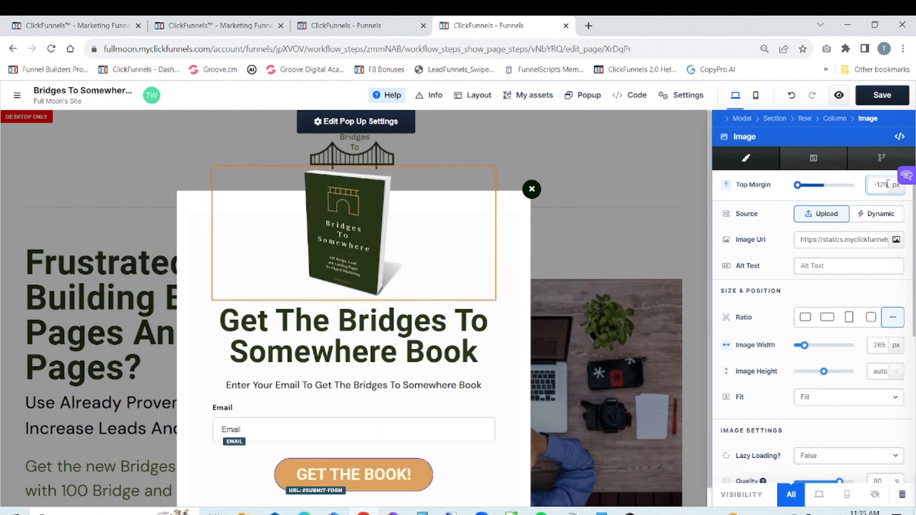
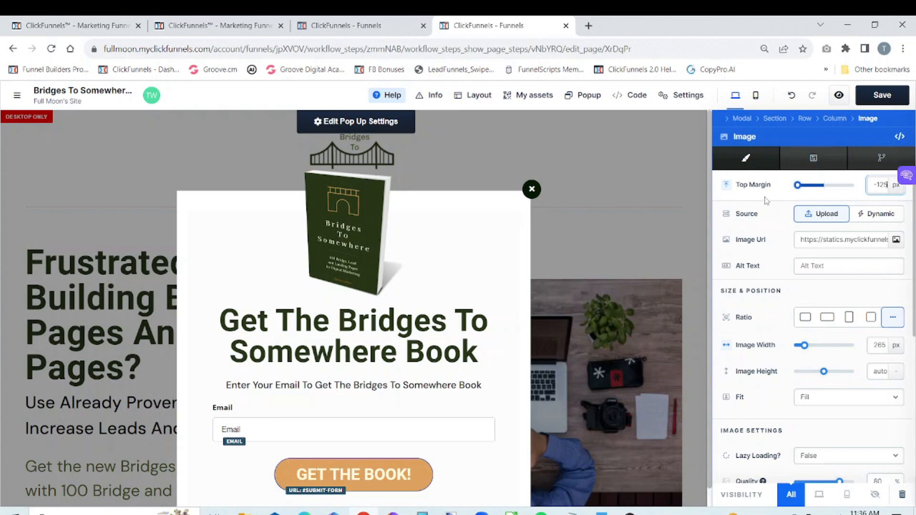
pyautogui.click(484, 268)
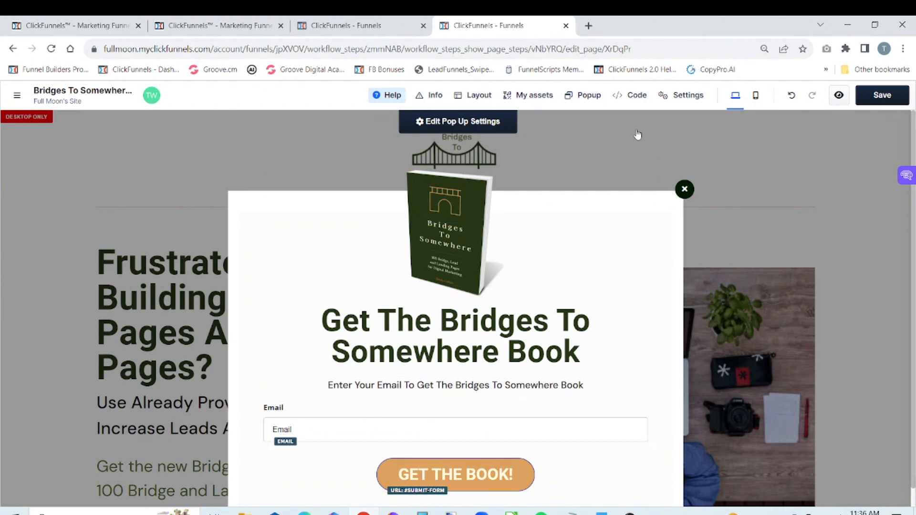
# Set the pop-up's exit trigger to Show When User Tries To Exits
pyautogui.click(446, 122)
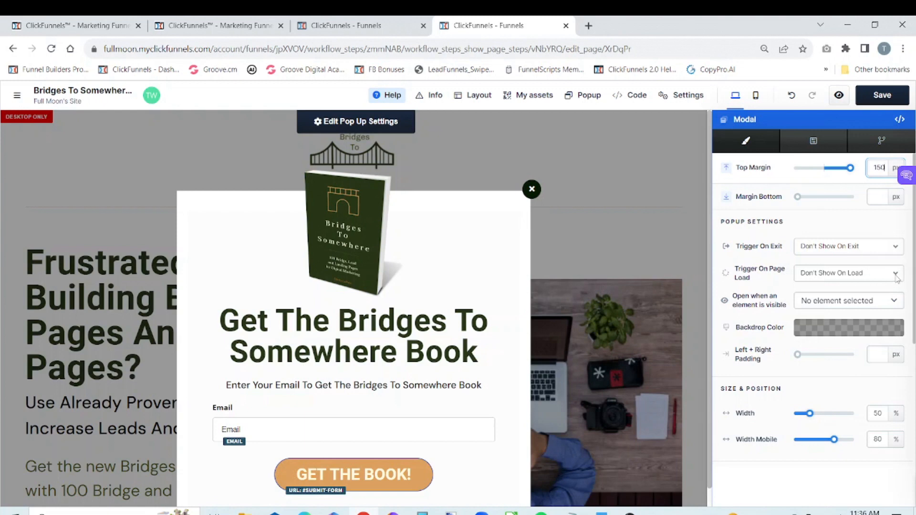
pyautogui.click(897, 247)
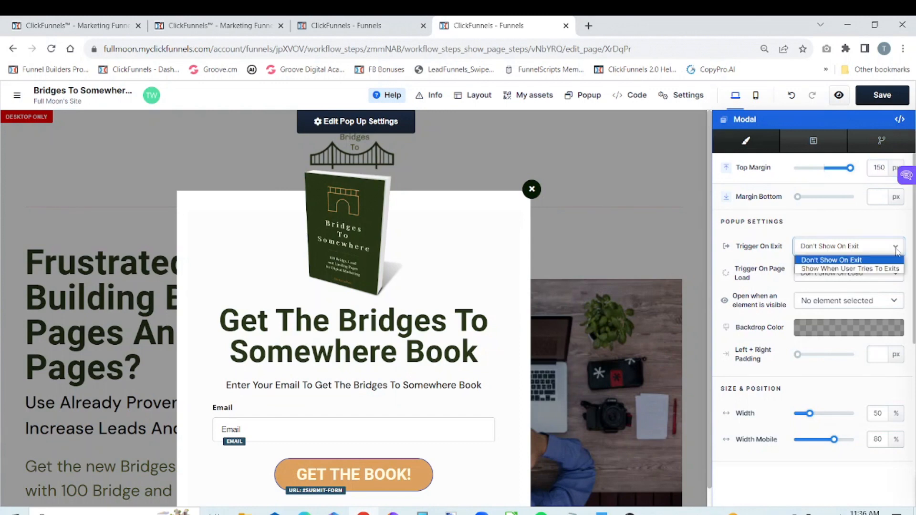
pyautogui.click(876, 269)
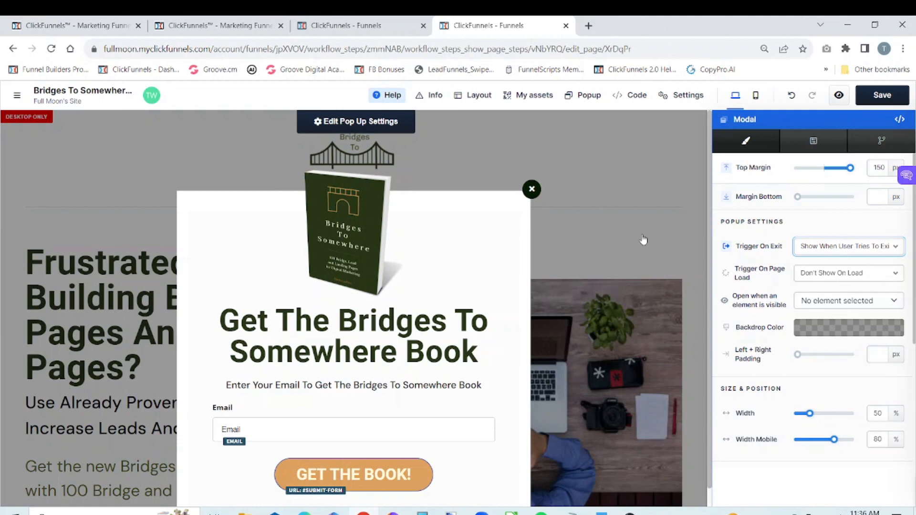
# Save the page and close the pop-up editor
pyautogui.click(502, 242)
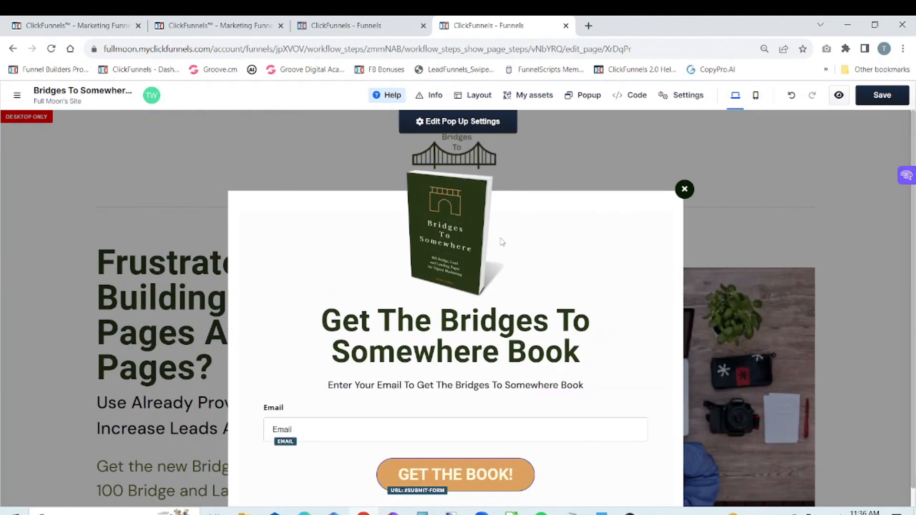
pyautogui.click(877, 100)
pyautogui.click(684, 190)
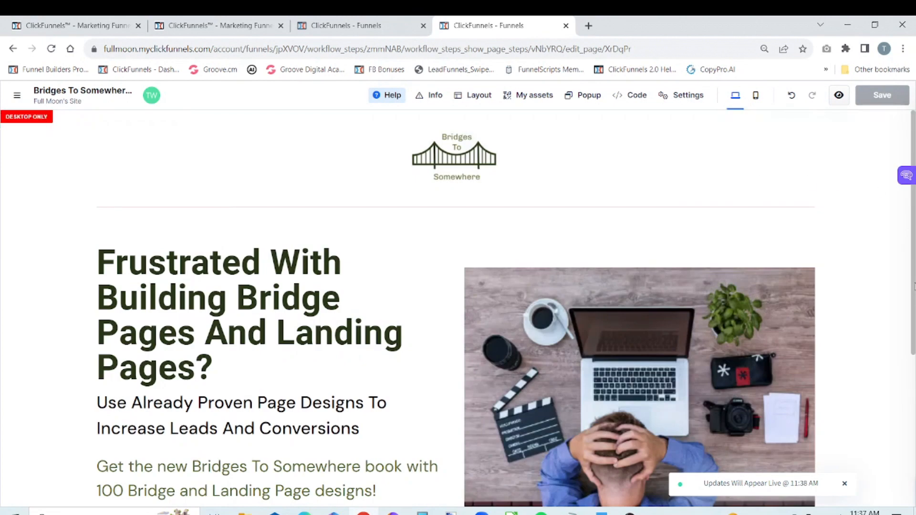
# Review the rebuilt landing page from the logo down to the GET THE BOOK NOW! button and footer
pyautogui.scroll(-3, 911, 353)
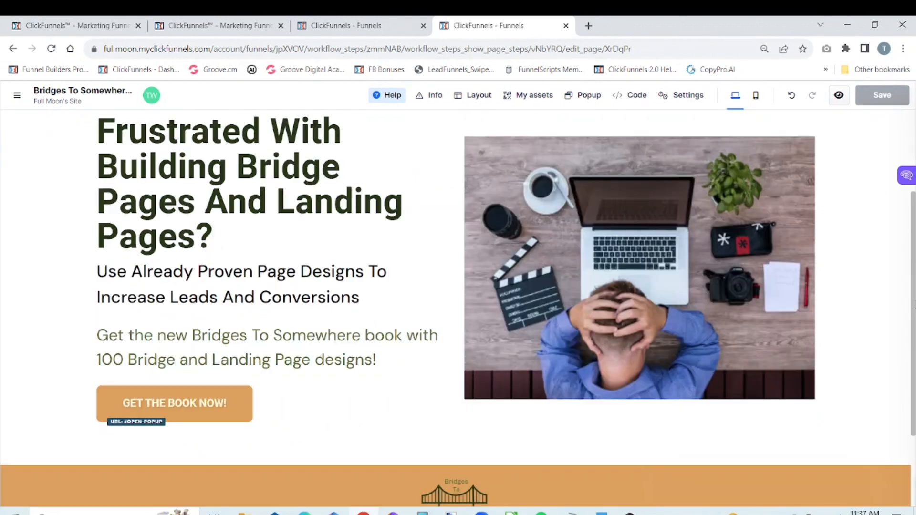
pyautogui.moveTo(914, 304); pyautogui.dragTo(914, 133)
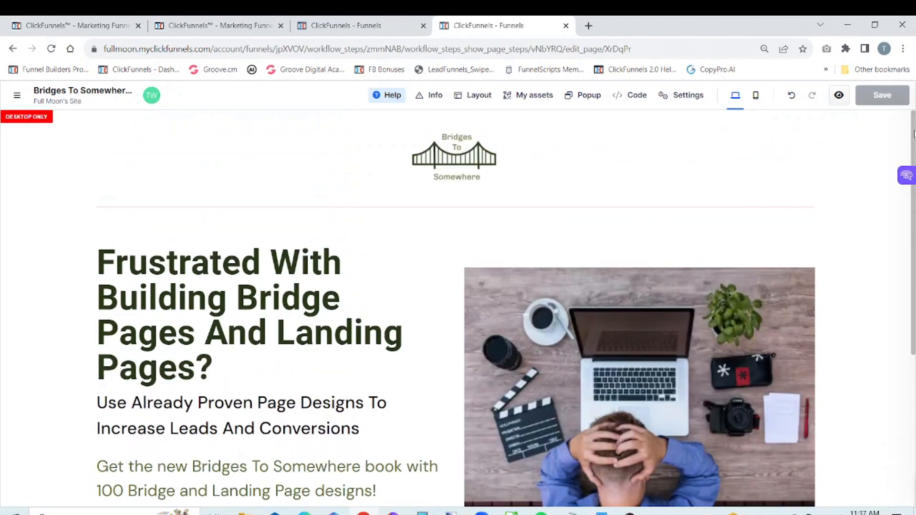
pyautogui.scroll(-2, 458, 308)
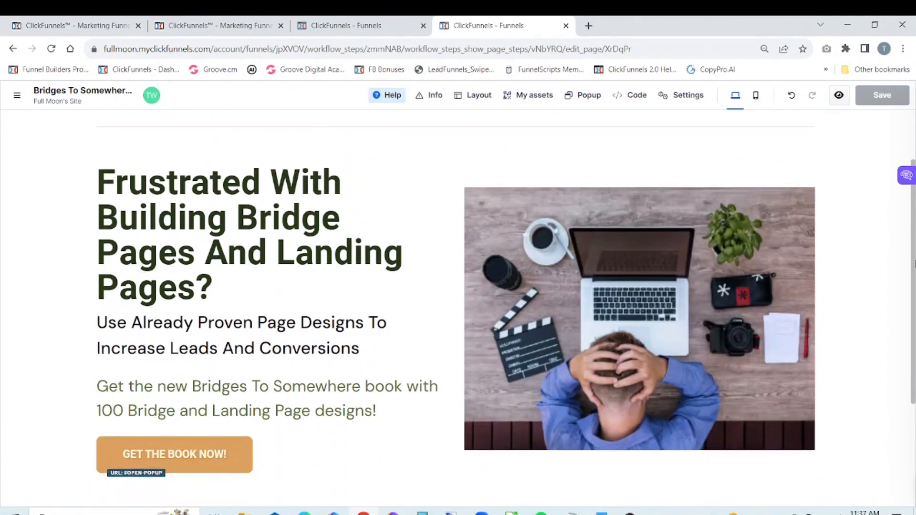
pyautogui.moveTo(914, 273); pyautogui.dragTo(914, 335)
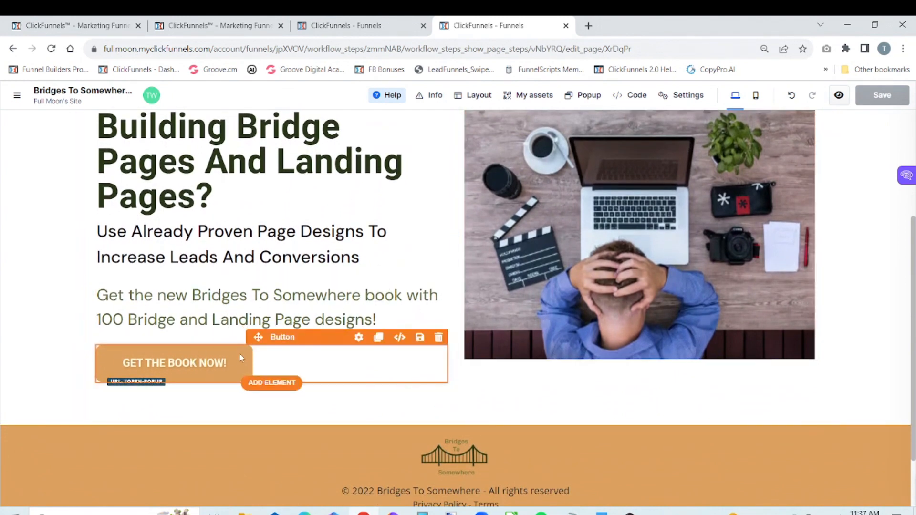
# Preview the landing page without the preview banner, then test the exit-intent pop-up and close it
pyautogui.moveTo(648, 458)
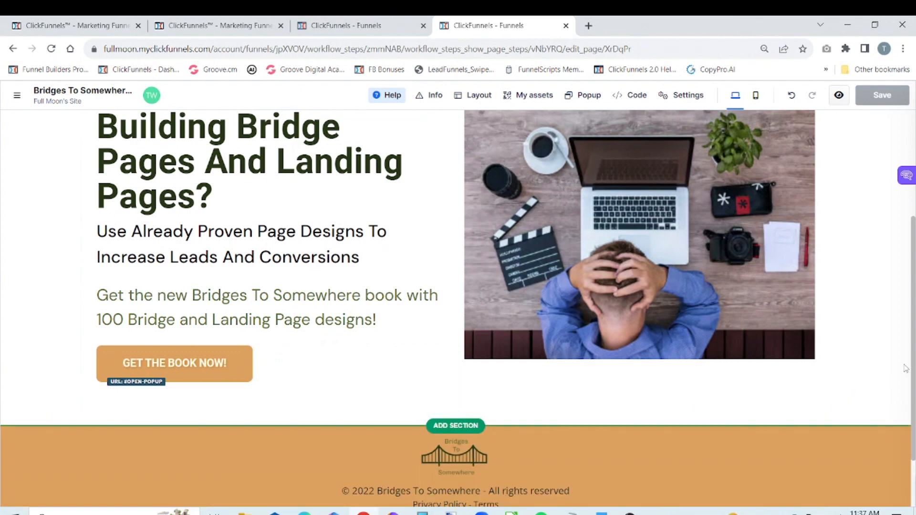
pyautogui.scroll(4, 914, 291)
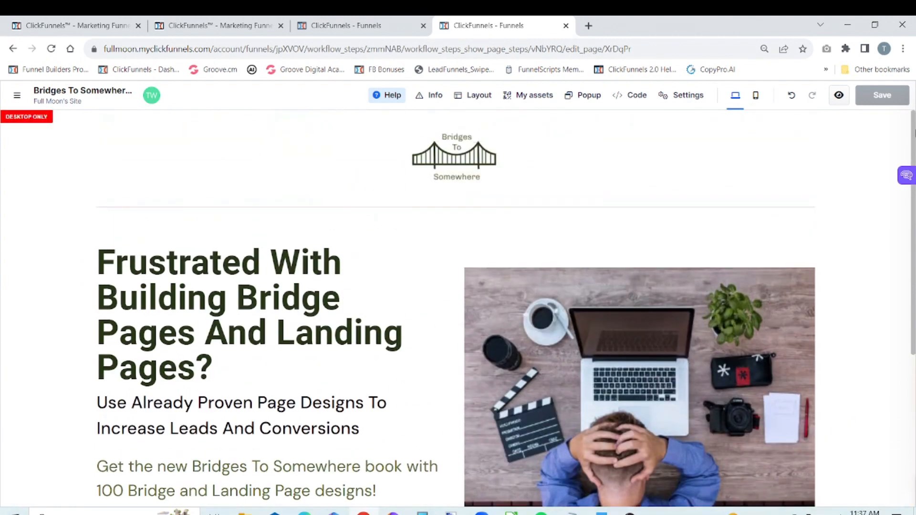
pyautogui.click(839, 96)
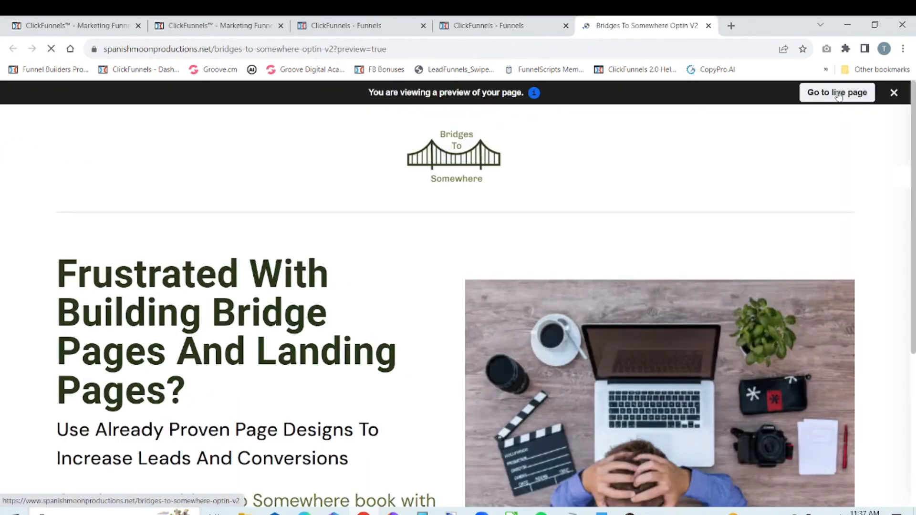
pyautogui.click(894, 93)
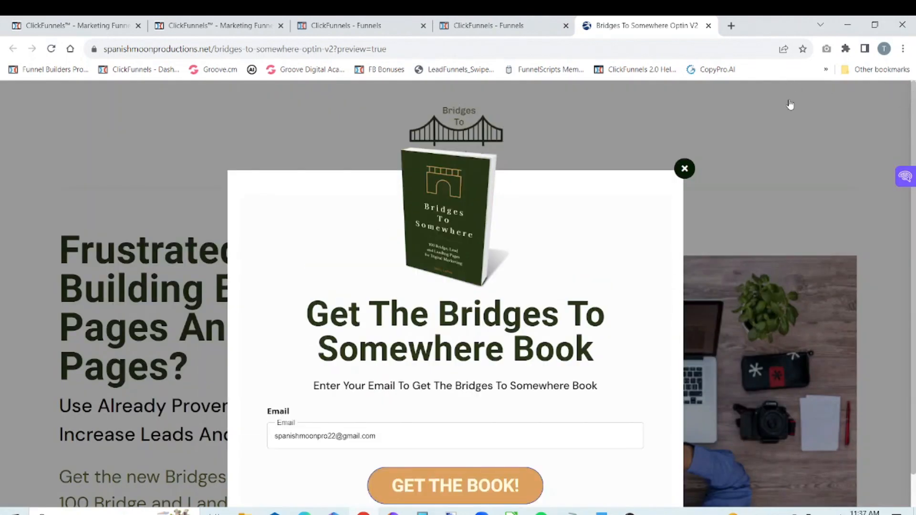
pyautogui.click(685, 169)
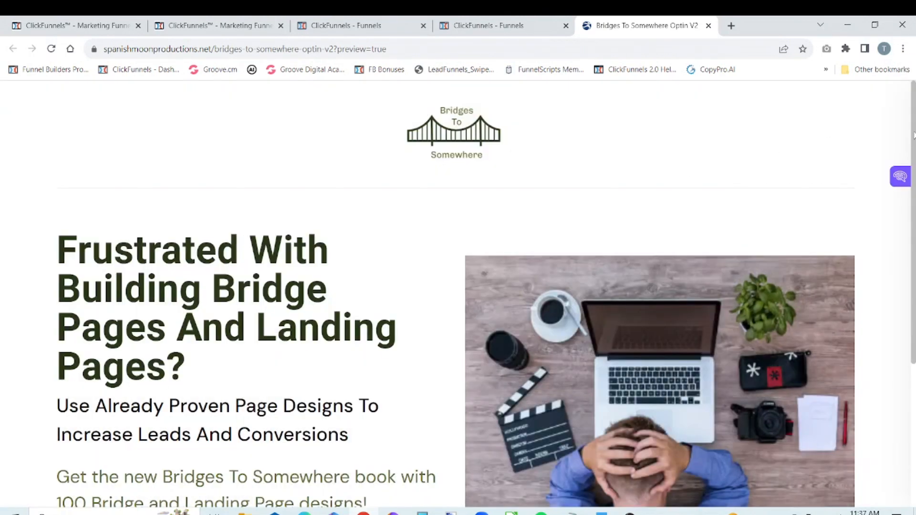
# Test that the GET THE BOOK NOW! button opens the book pop-up on the previewed page, and close the pop-up
pyautogui.moveTo(914, 135); pyautogui.dragTo(914, 299)
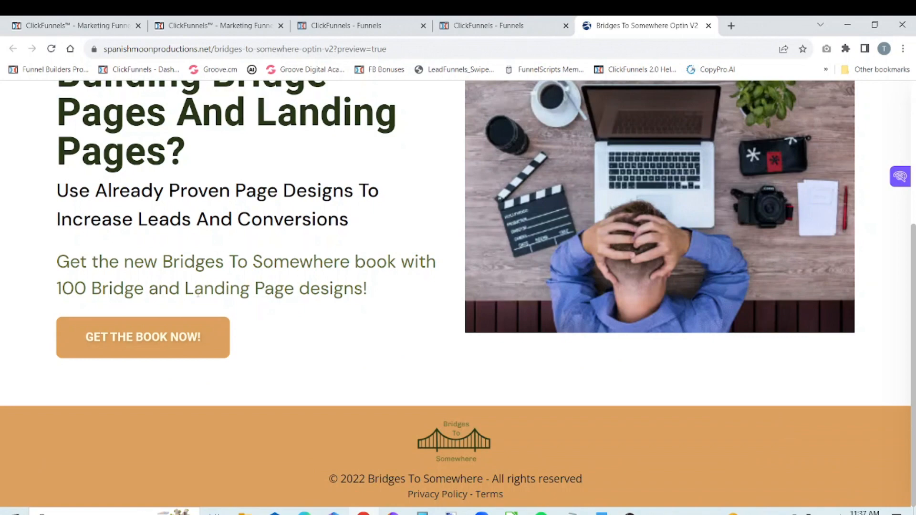
pyautogui.click(168, 344)
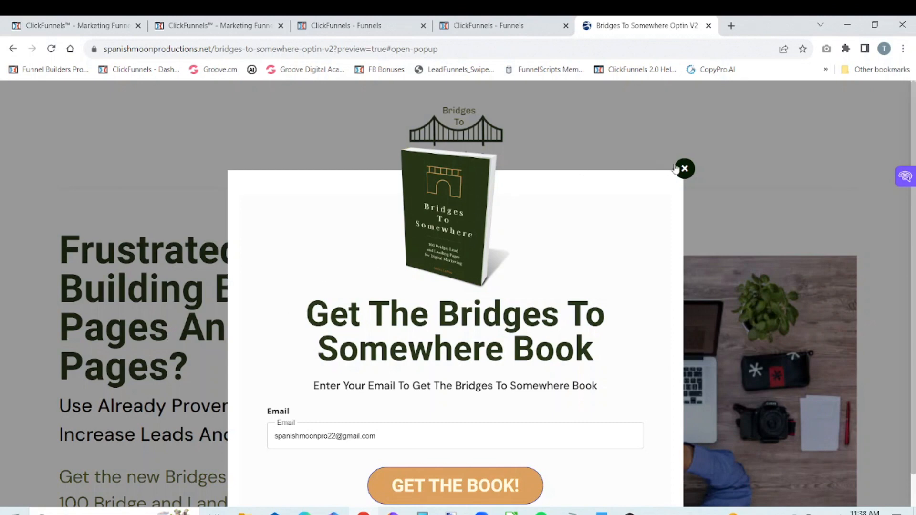
pyautogui.click(685, 169)
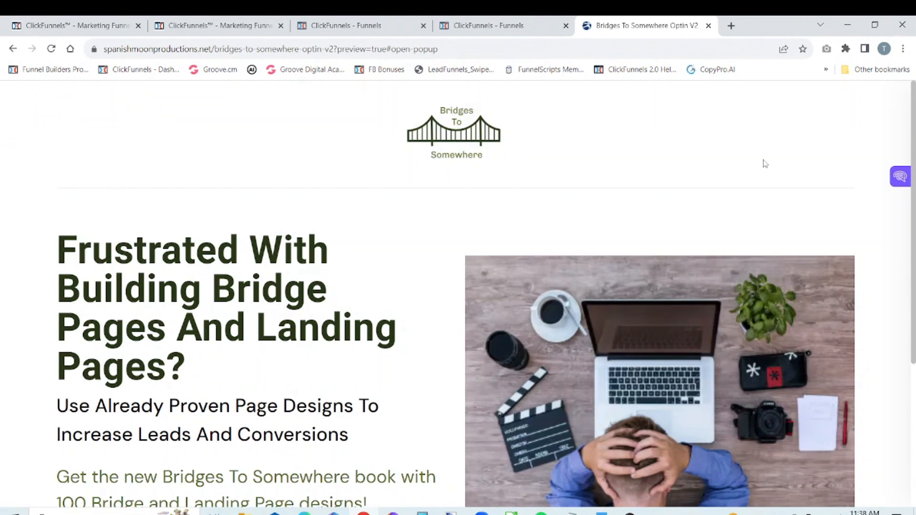